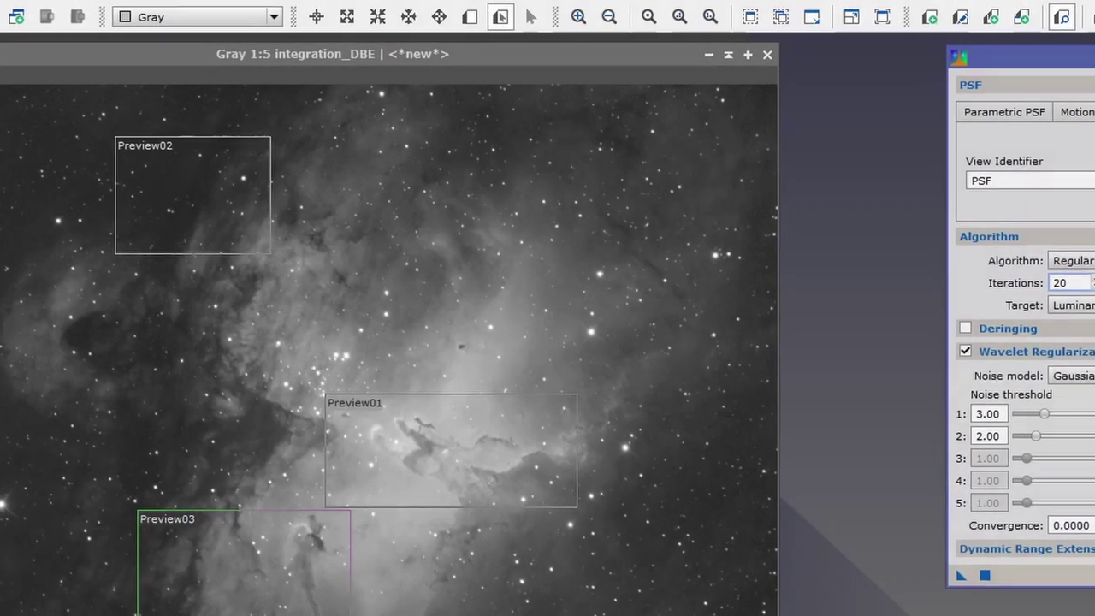
- Enable deconvolution deringing with 'dring' as local support and zoom into the Preview01 pillars
click(958, 326)
click(809, 462)
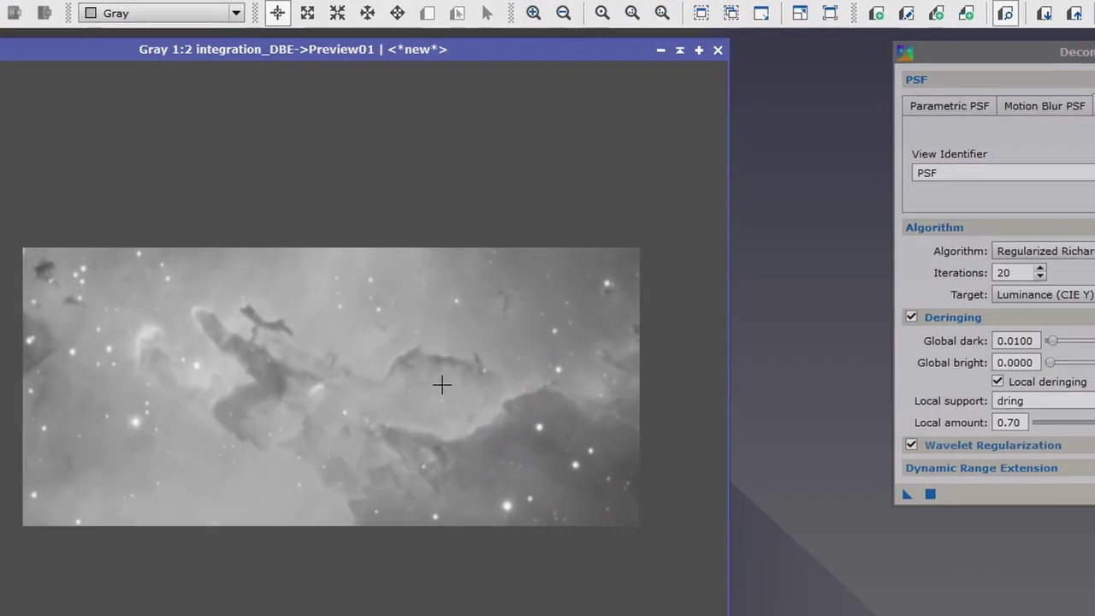
scroll(402, 385, up, 2)
scroll(390, 380, down, 1)
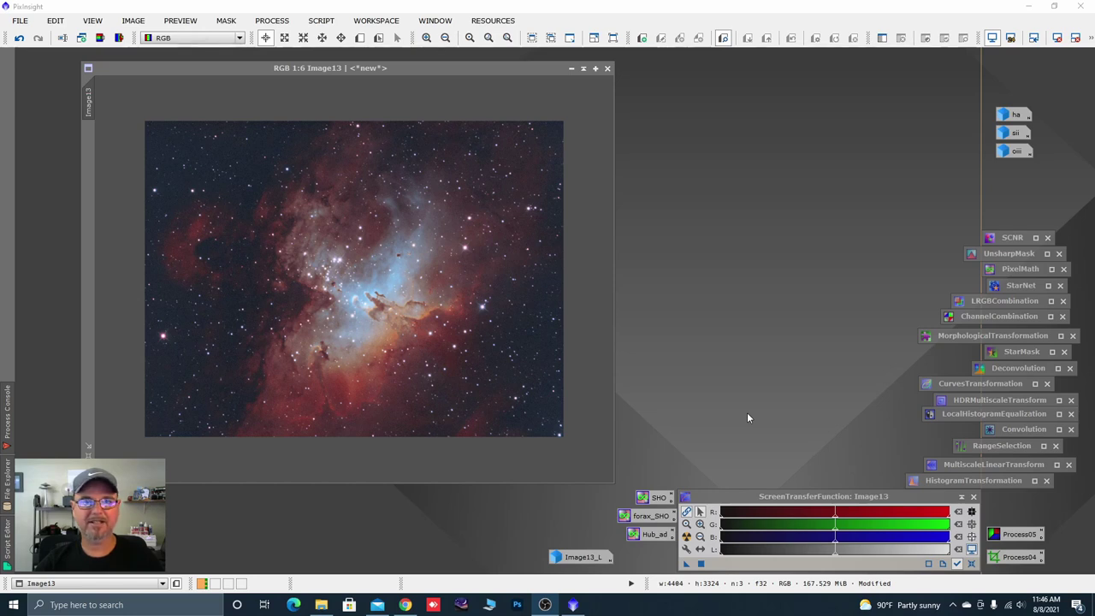
drag(448, 70, 472, 70)
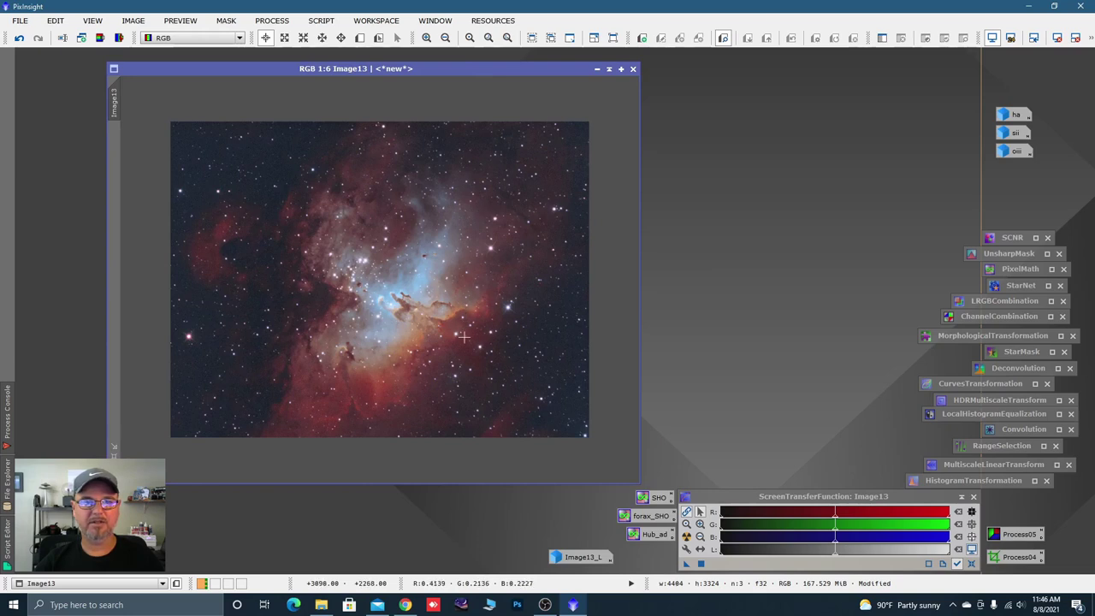
key(ctrl+z)
key(ctrl+y)
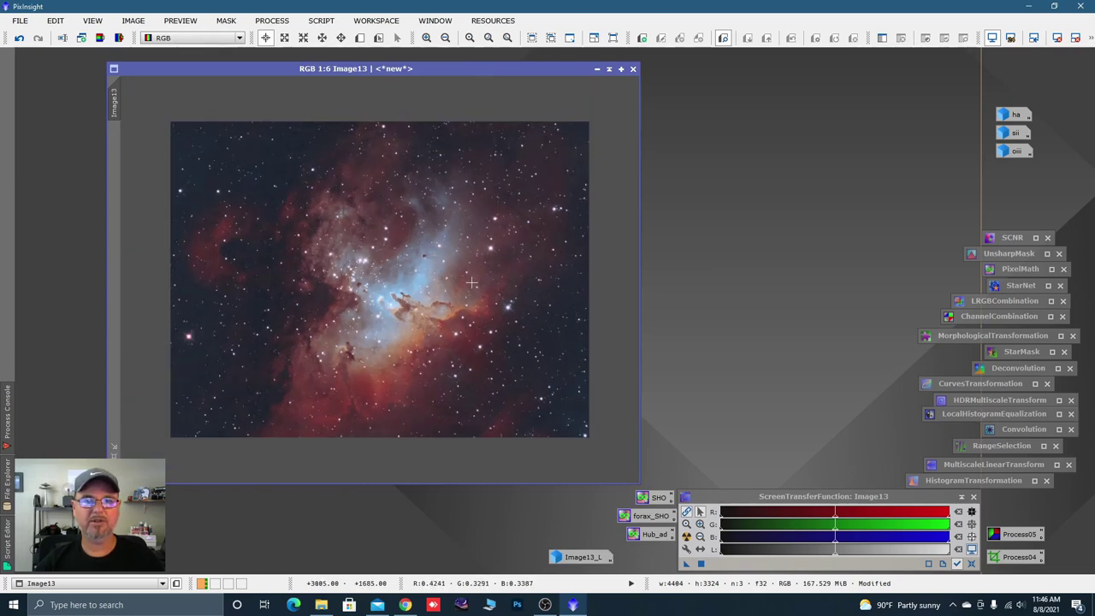
key(ctrl+z)
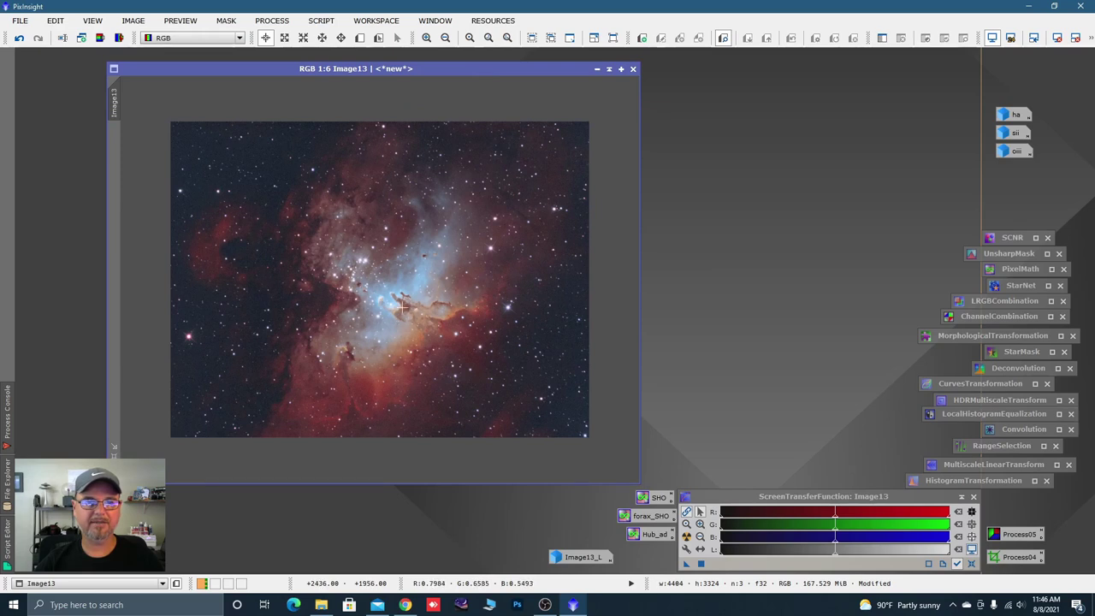
scroll(399, 301, up, 2)
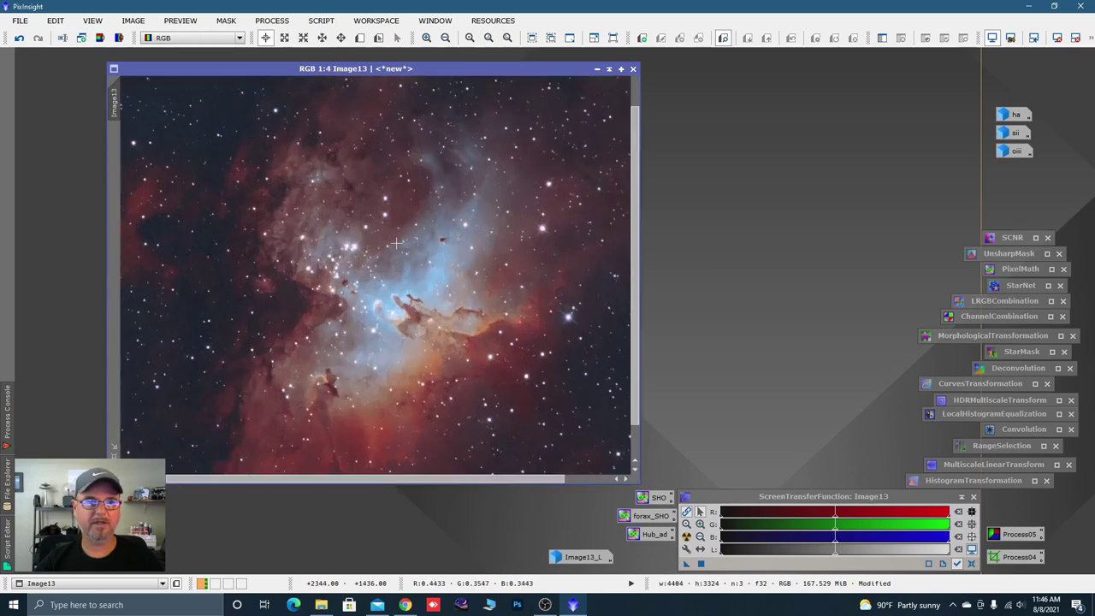
scroll(413, 224, down, 1)
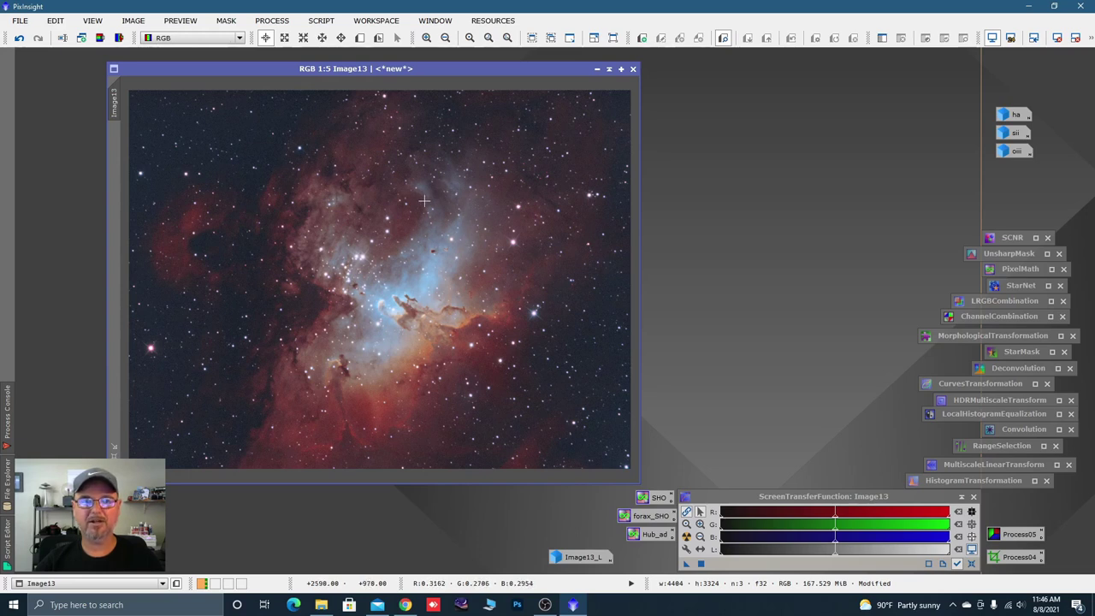
drag(260, 68, 226, 65)
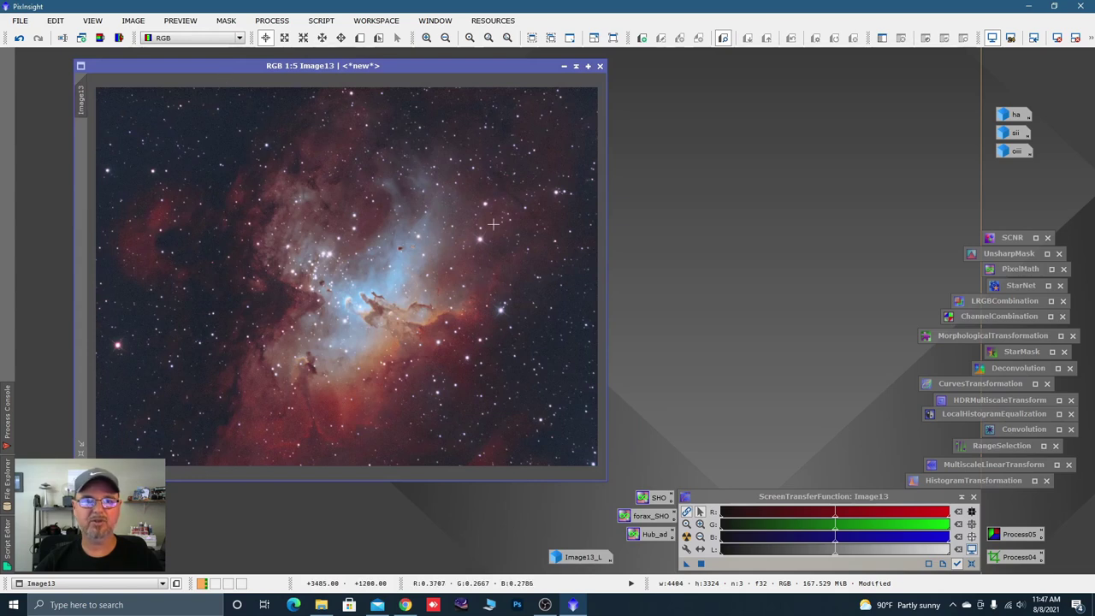
key(ctrl+z)
key(ctrl+y)
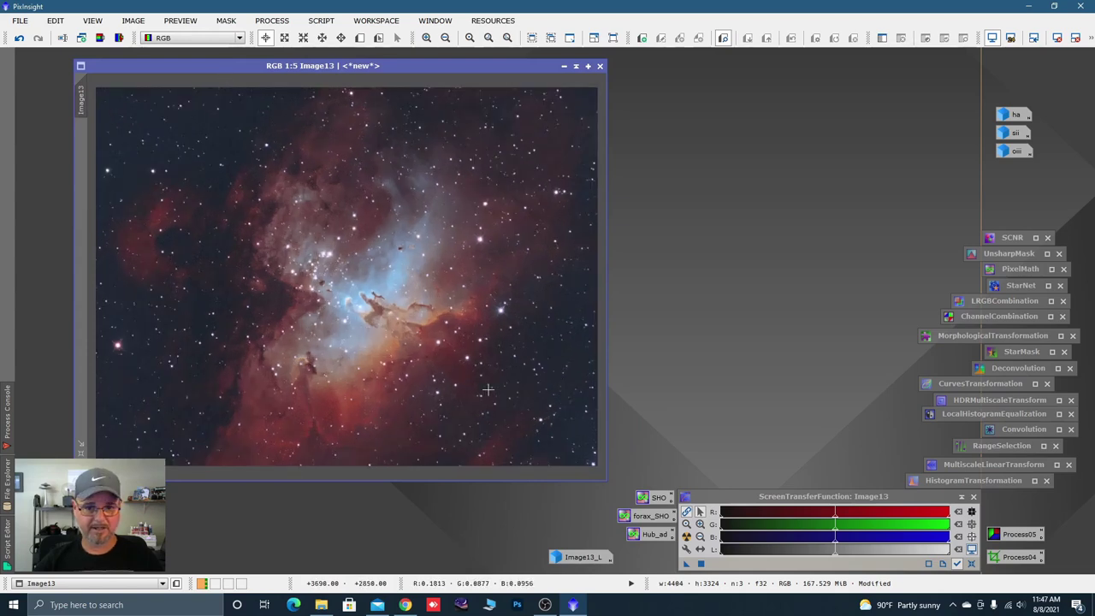
double_click(643, 515)
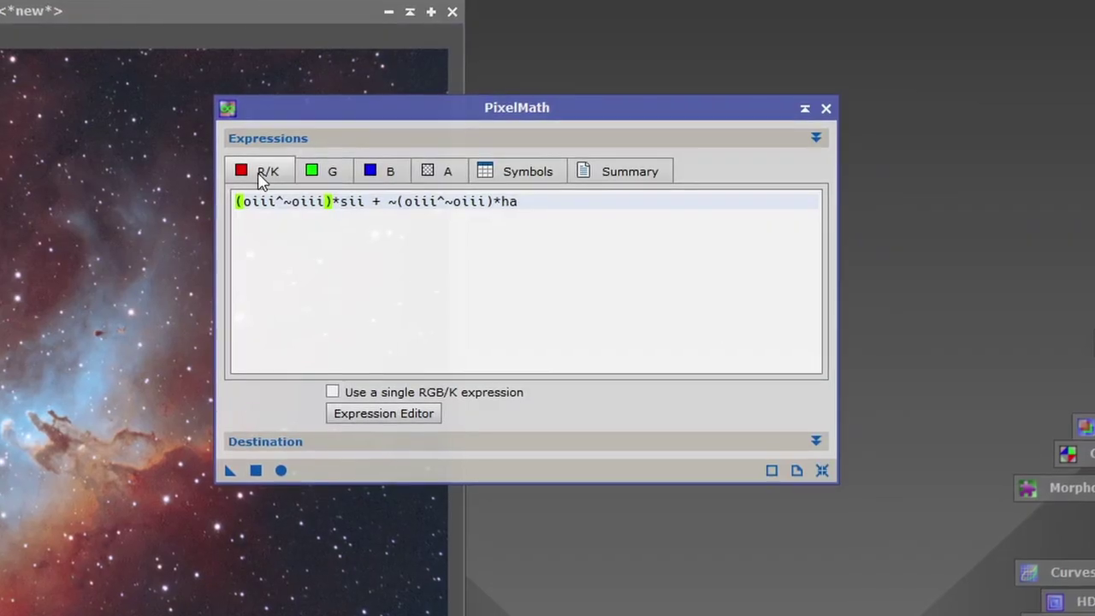
click(326, 172)
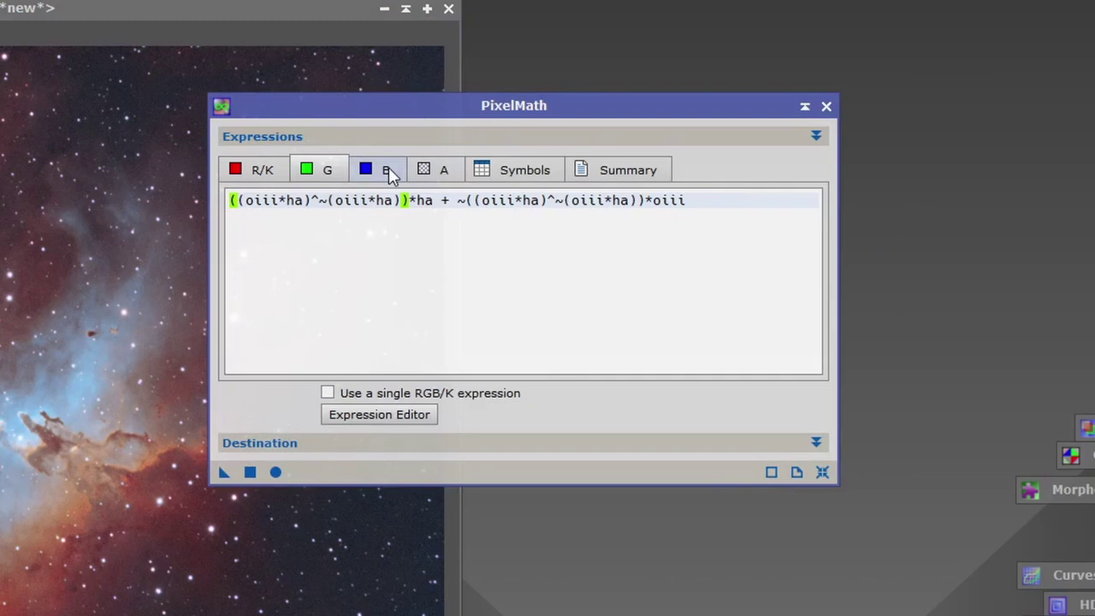
click(388, 167)
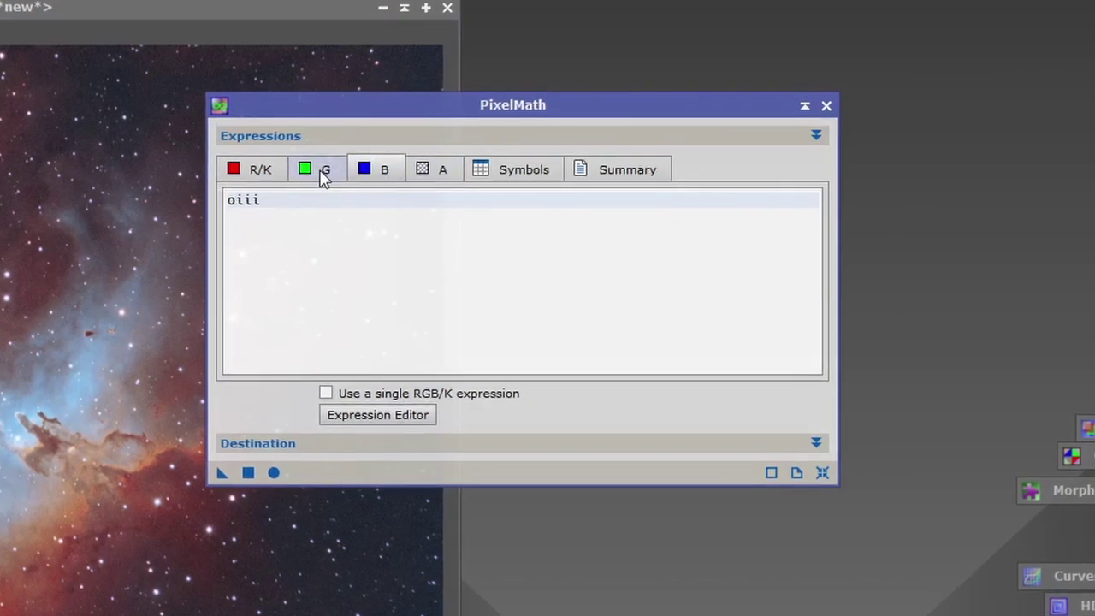
click(322, 173)
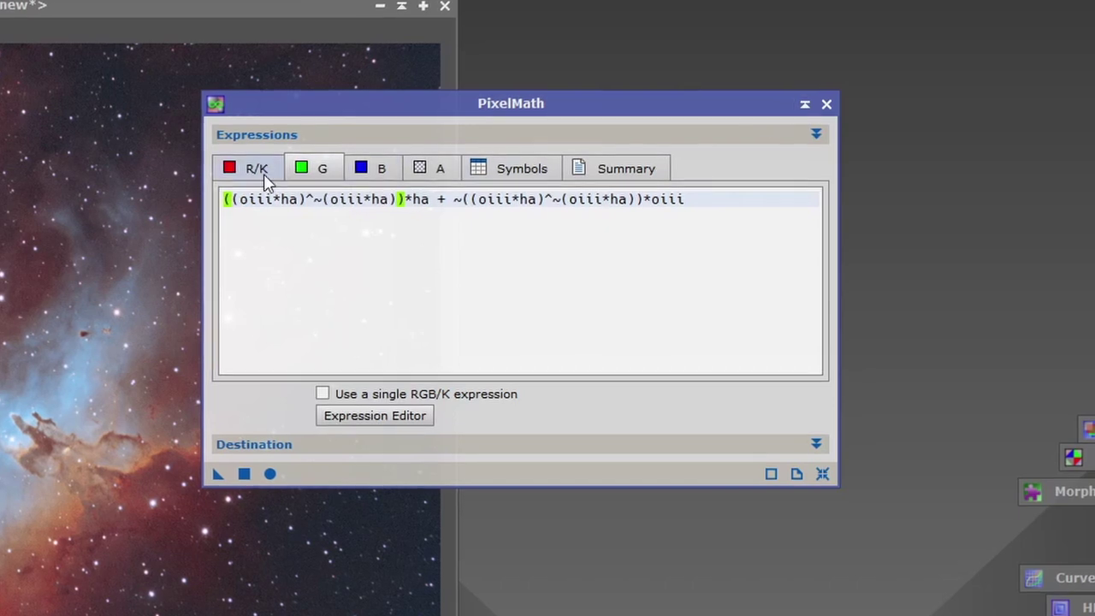
click(263, 174)
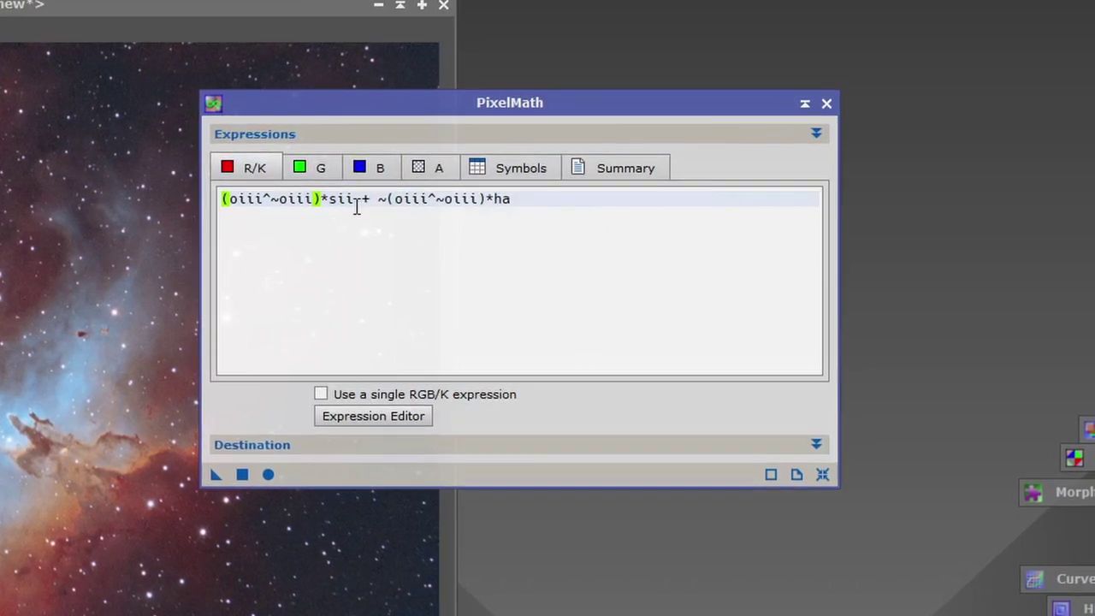
click(323, 173)
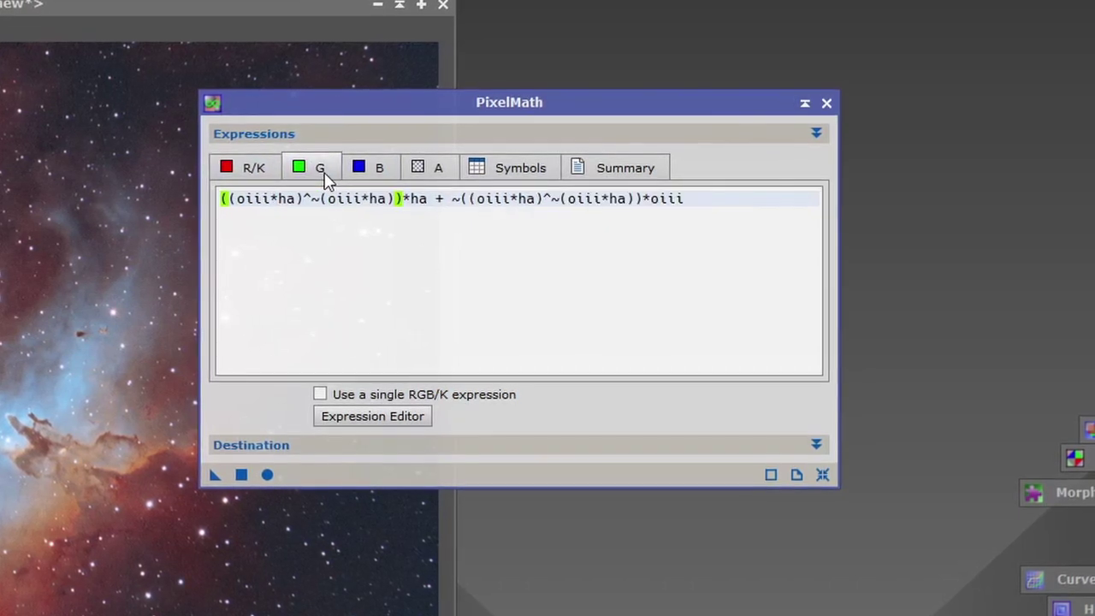
click(370, 170)
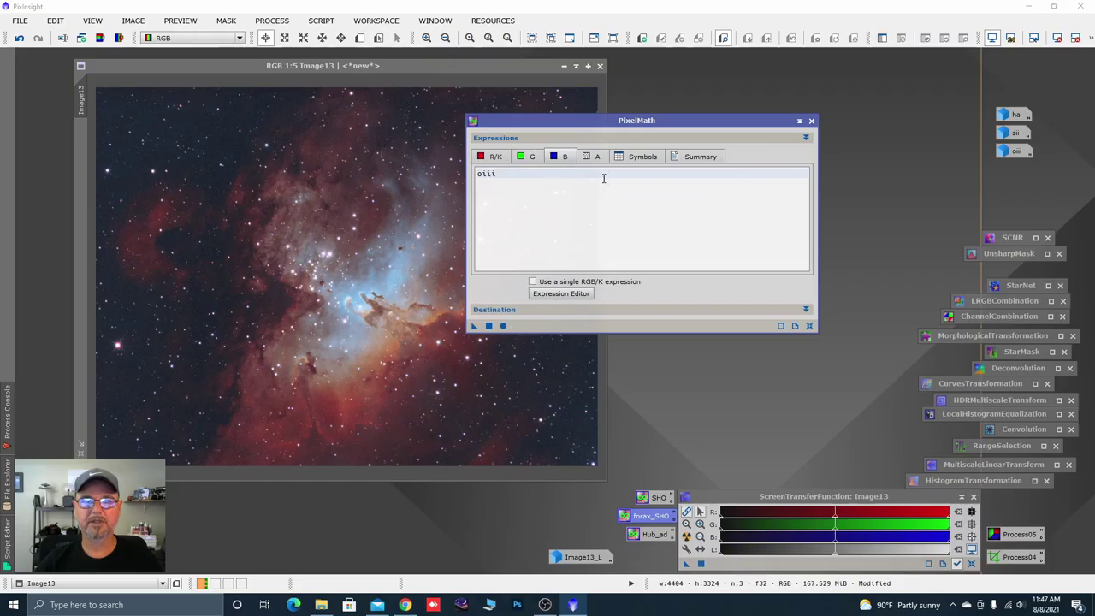
click(798, 121)
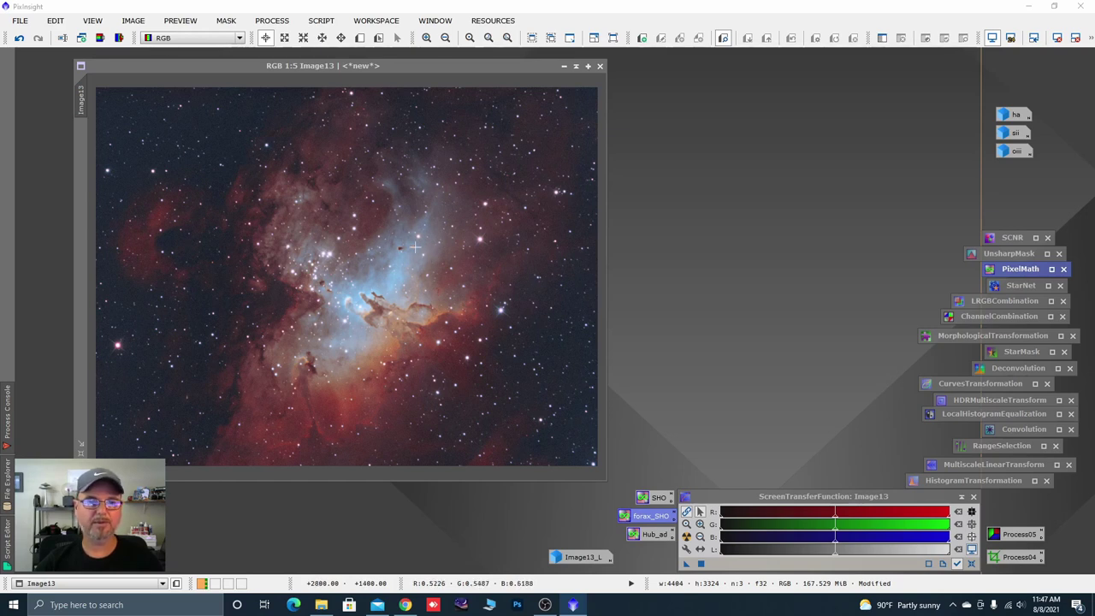
scroll(415, 247, up, 1)
scroll(415, 242, down, 2)
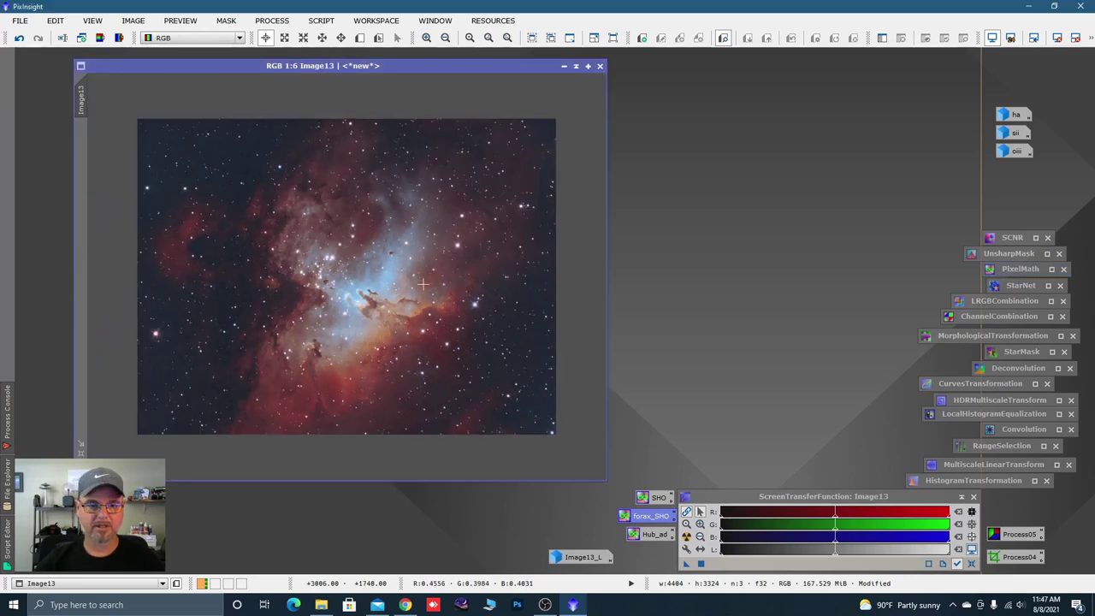
scroll(423, 284, up, 1)
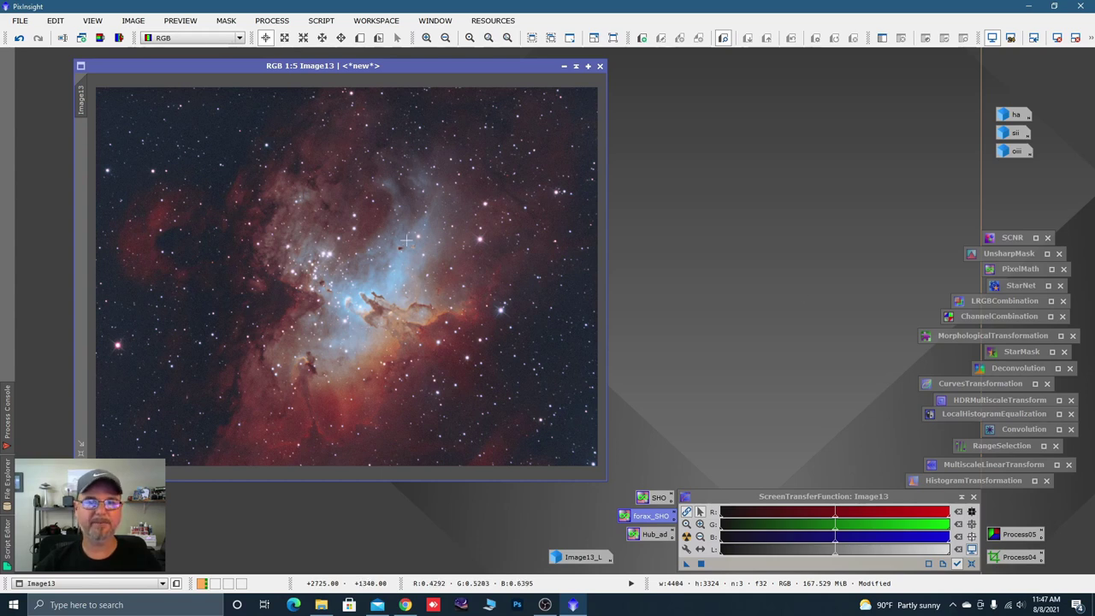
- Minimise Image13 and open the ha and sii masters, zooming sii onto the pillars
click(563, 68)
drag(501, 482, 570, 527)
double_click(1013, 114)
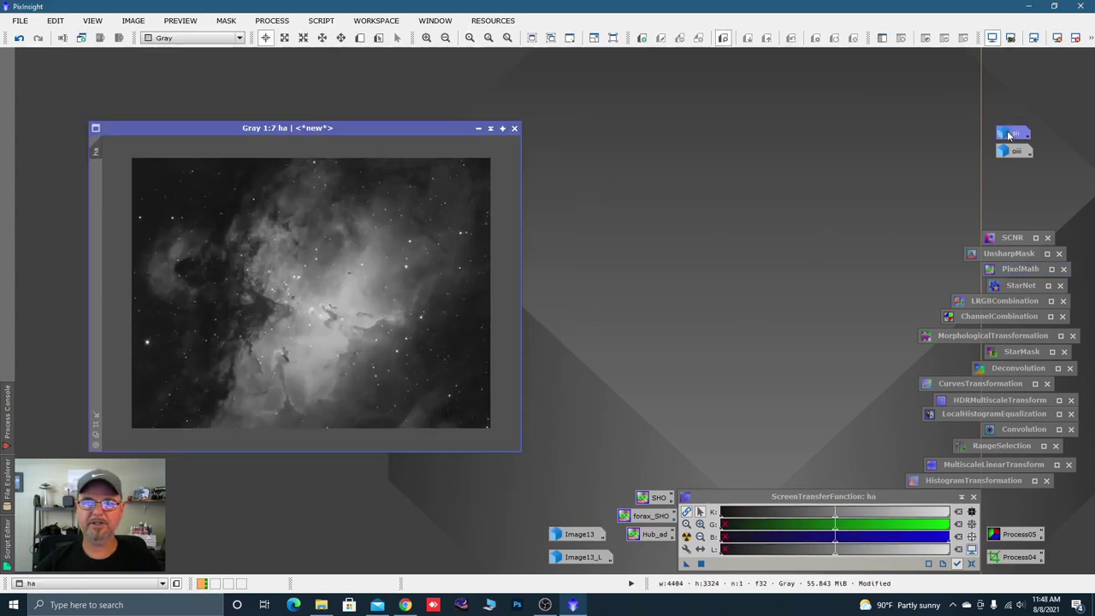
double_click(1007, 130)
scroll(385, 371, up, 1)
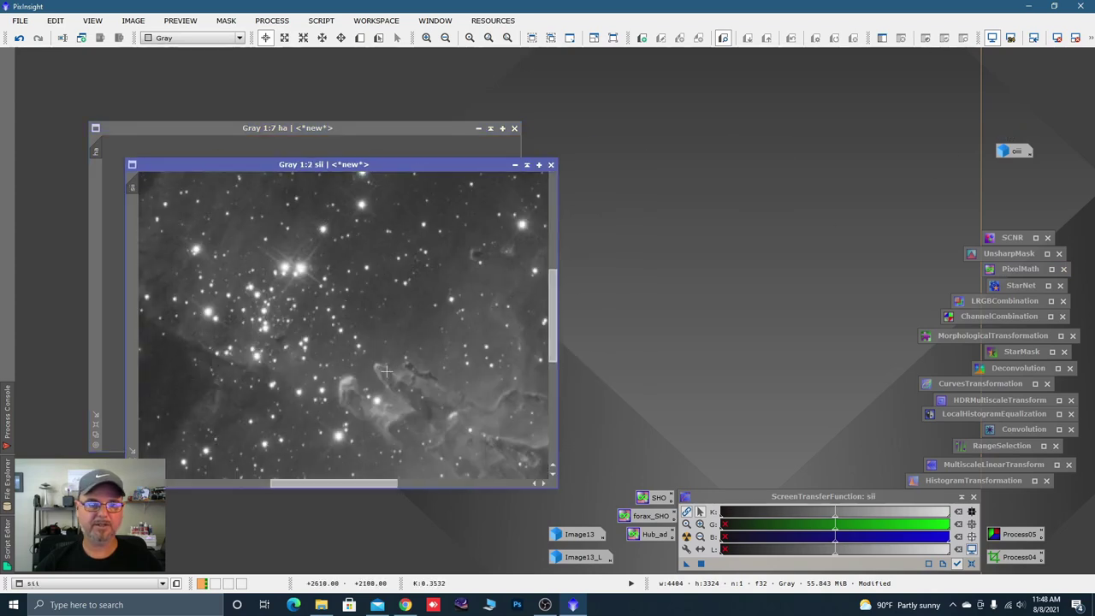
scroll(397, 379, up, 1)
drag(419, 362, 369, 364)
scroll(336, 339, down, 2)
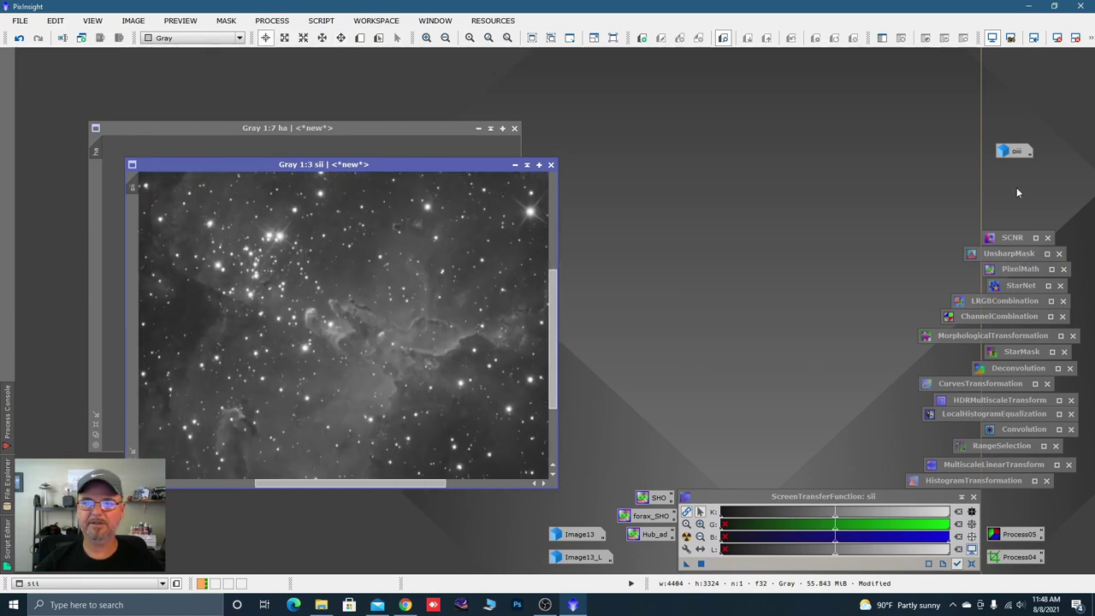
- Open the oiii master, then minimise the oiii, sii and ha images
double_click(1013, 151)
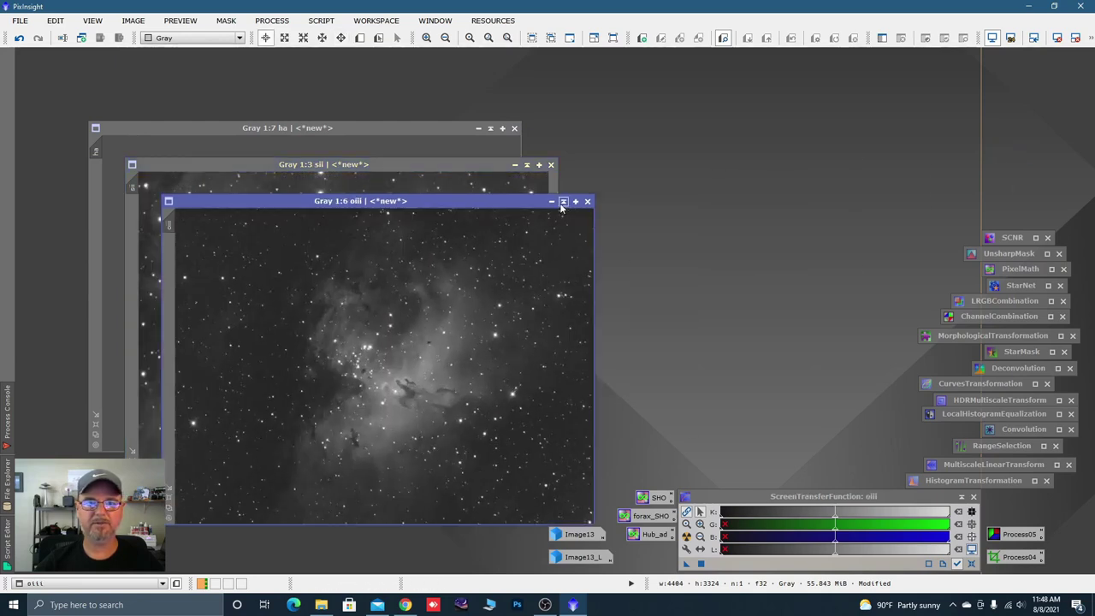
click(551, 201)
click(514, 164)
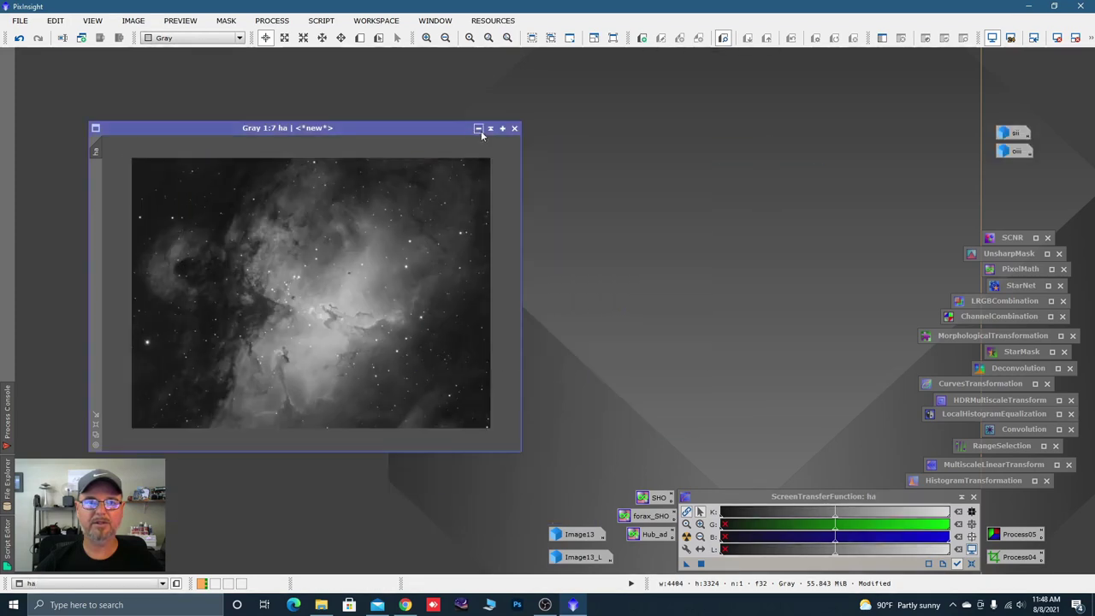
click(478, 128)
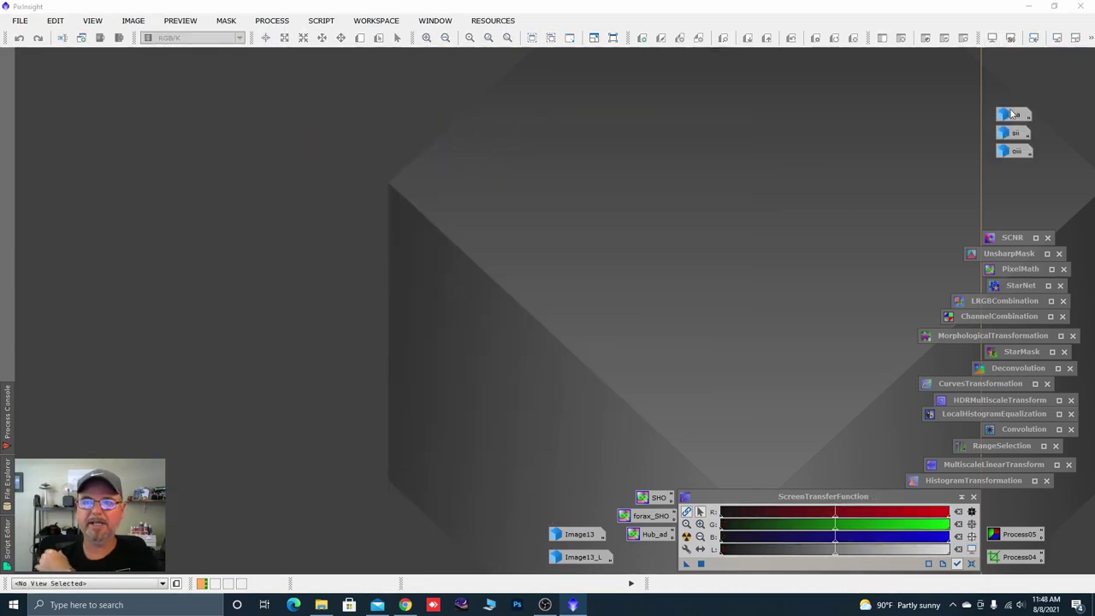
- Open the ImageIntegration process and start adding input files
click(281, 21)
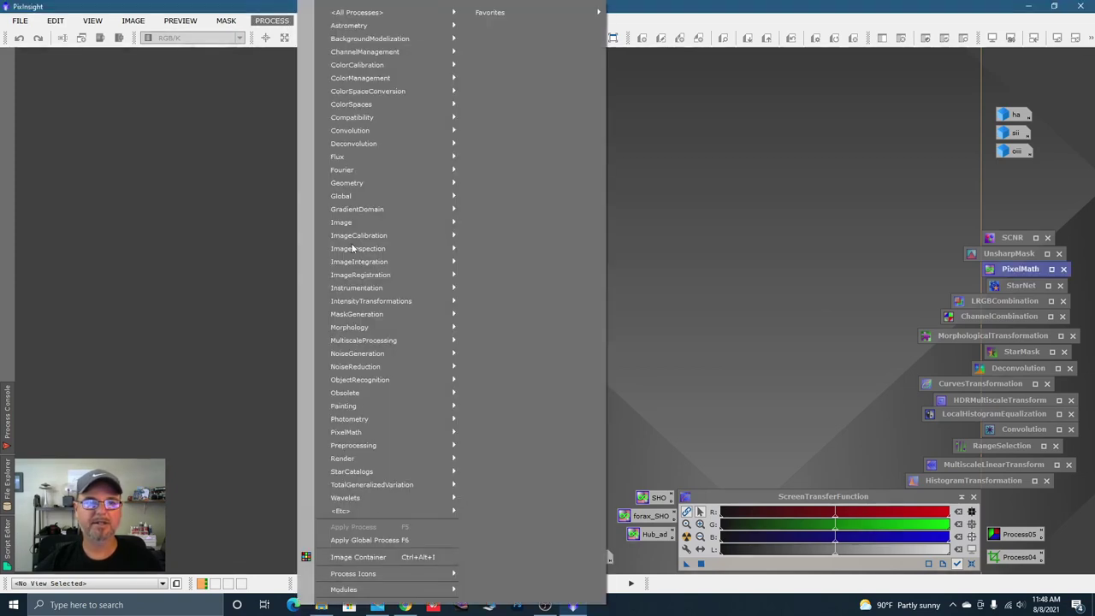
mouse_move(362, 277)
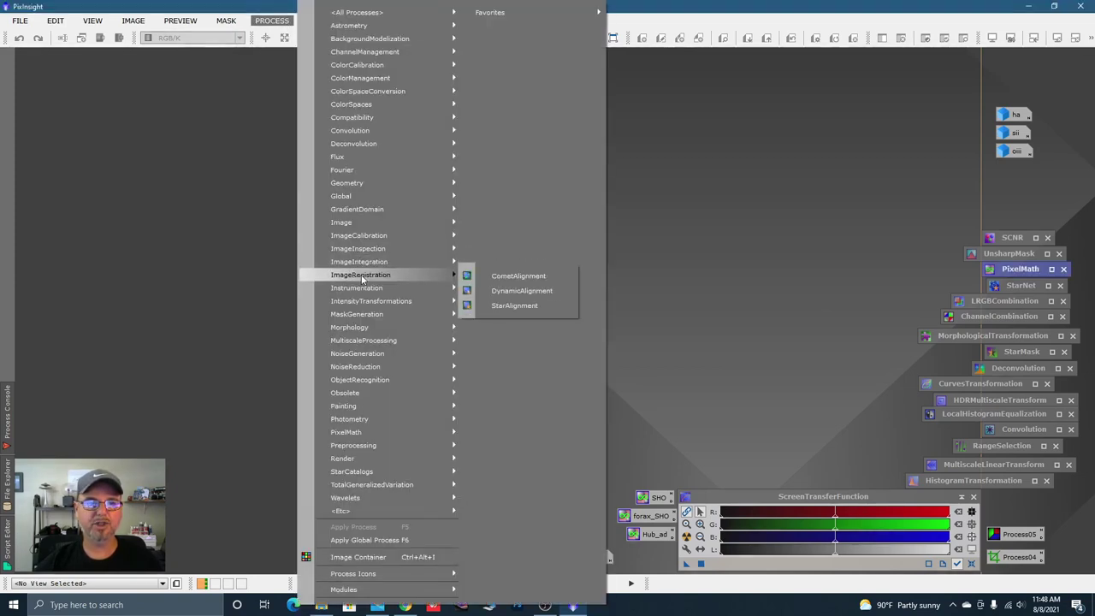
click(510, 308)
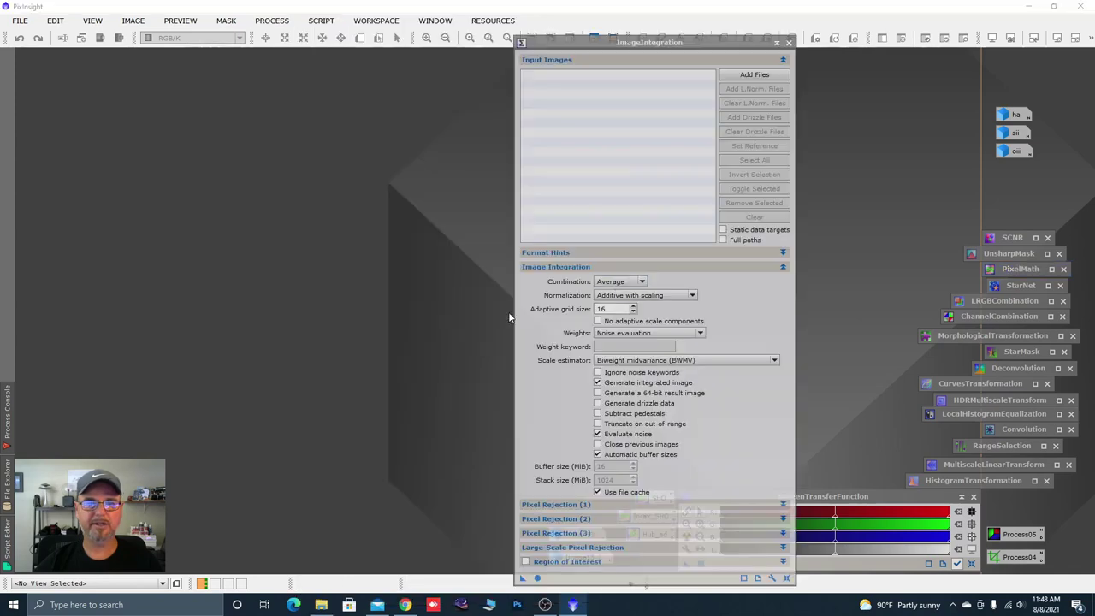
click(748, 76)
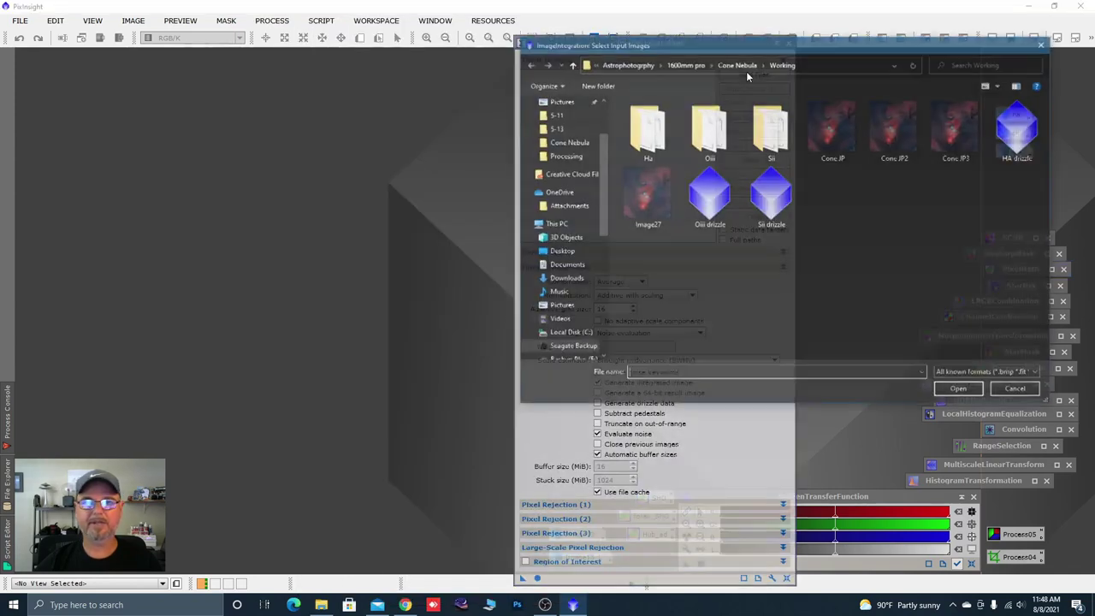
- Add ha, oiii and sii from RC 8 > Eagle Nebula > Processing as integration inputs
click(627, 63)
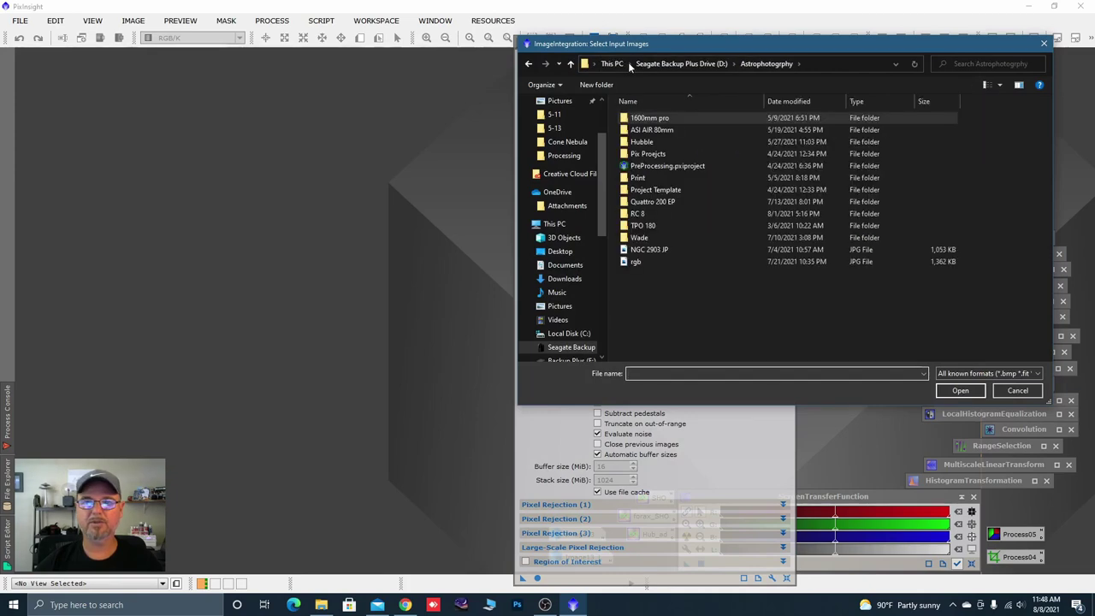
double_click(647, 213)
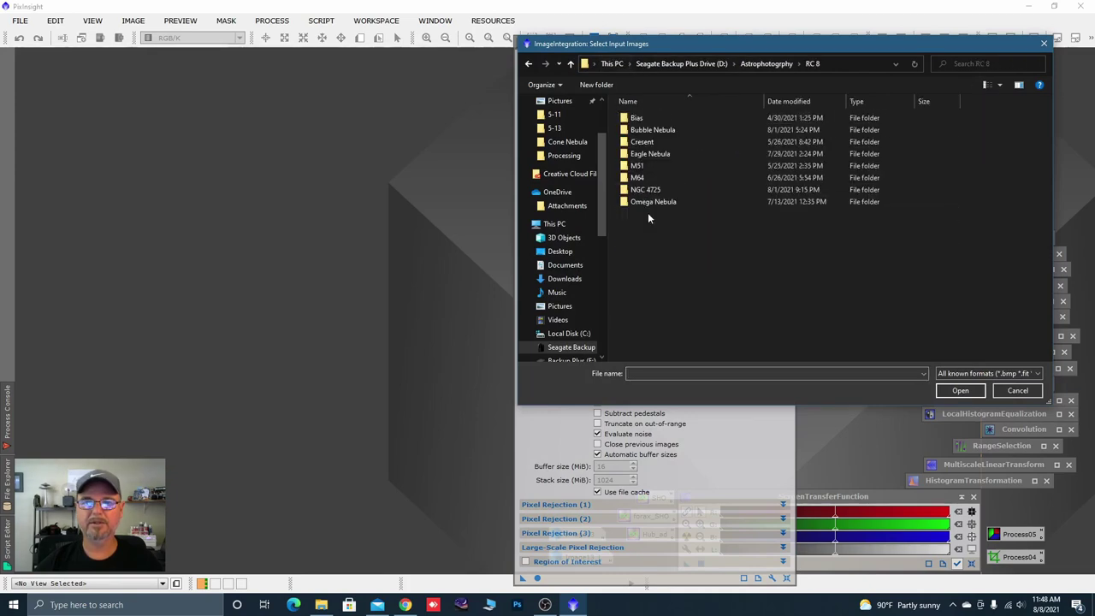
double_click(647, 155)
double_click(646, 143)
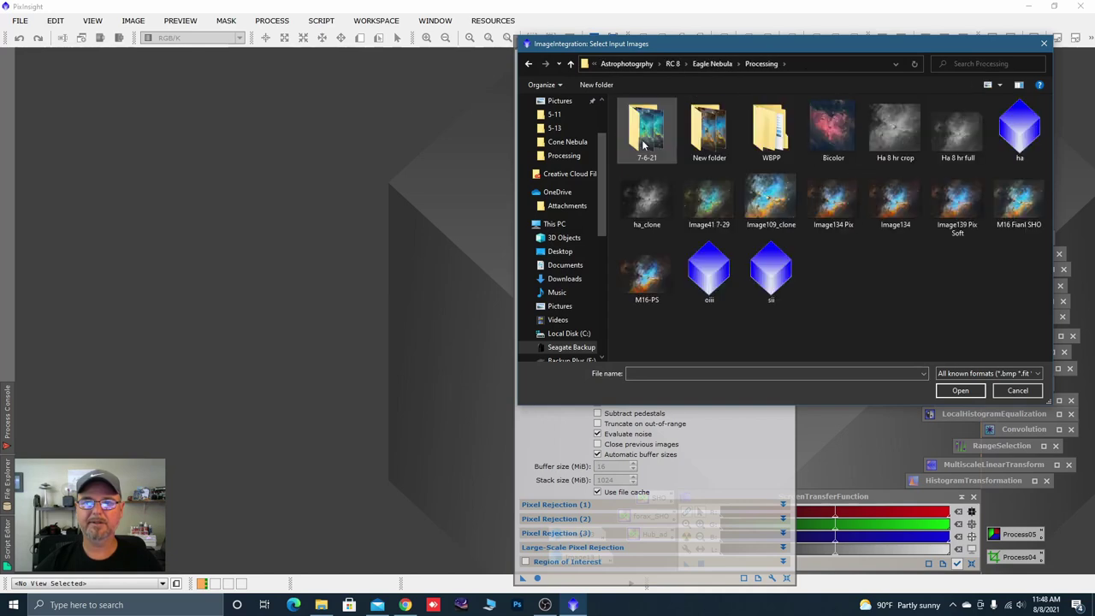
click(715, 279)
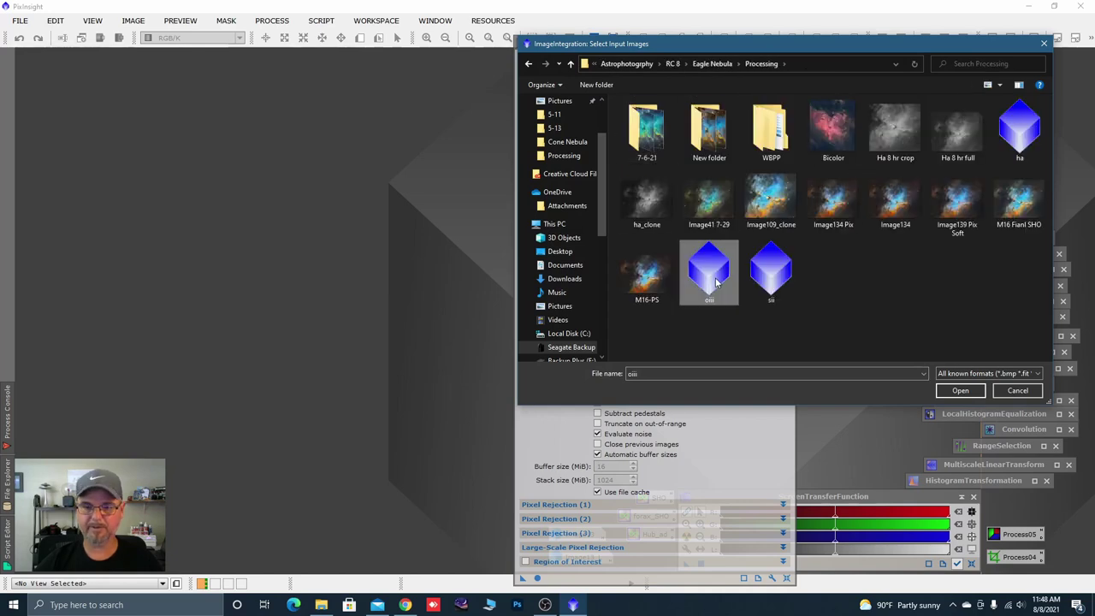
ctrl+click(771, 272)
ctrl+click(1012, 152)
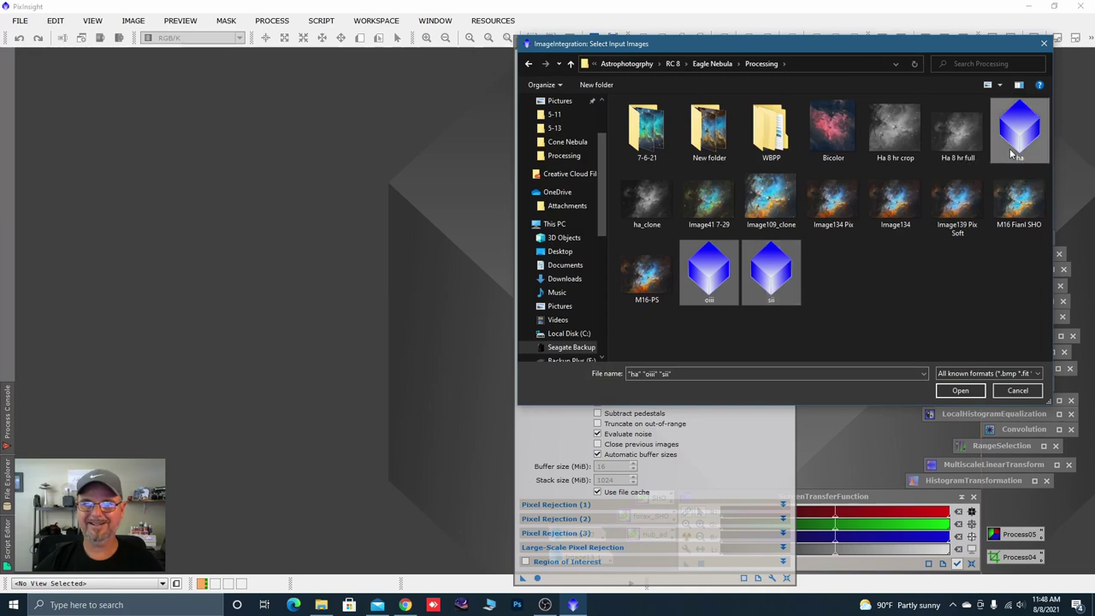
click(958, 390)
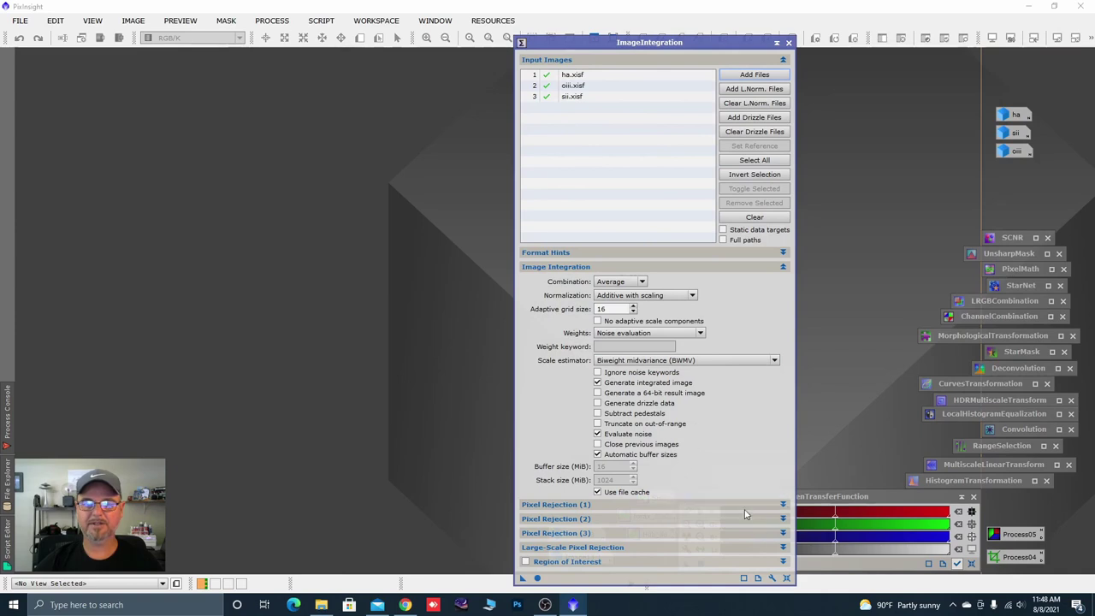
- Run ImageIntegration globally, then close the dialog and the rejection_low map
click(536, 579)
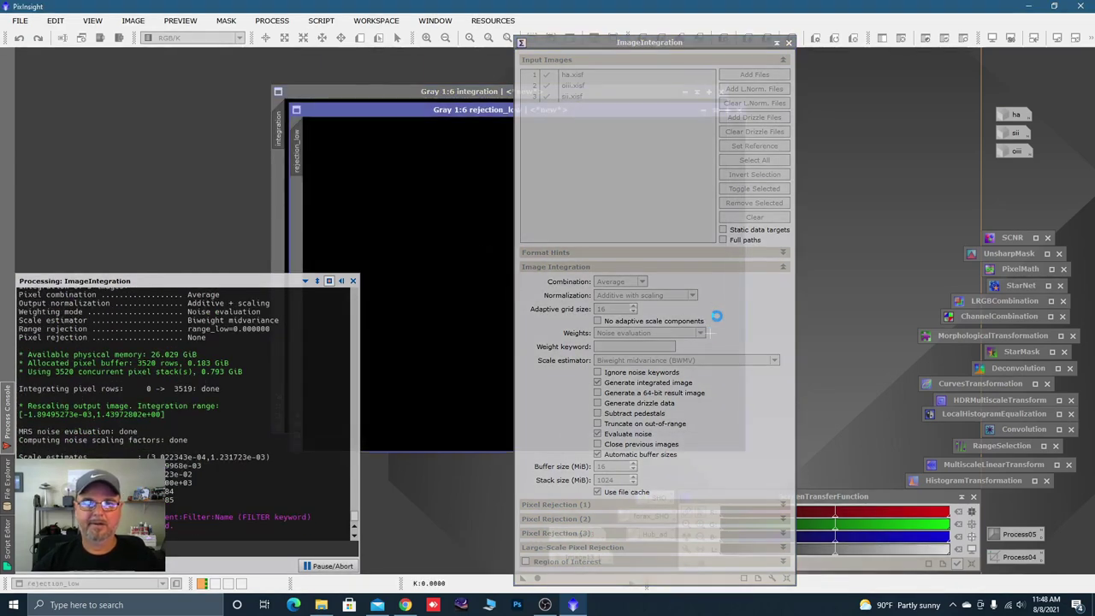
click(789, 42)
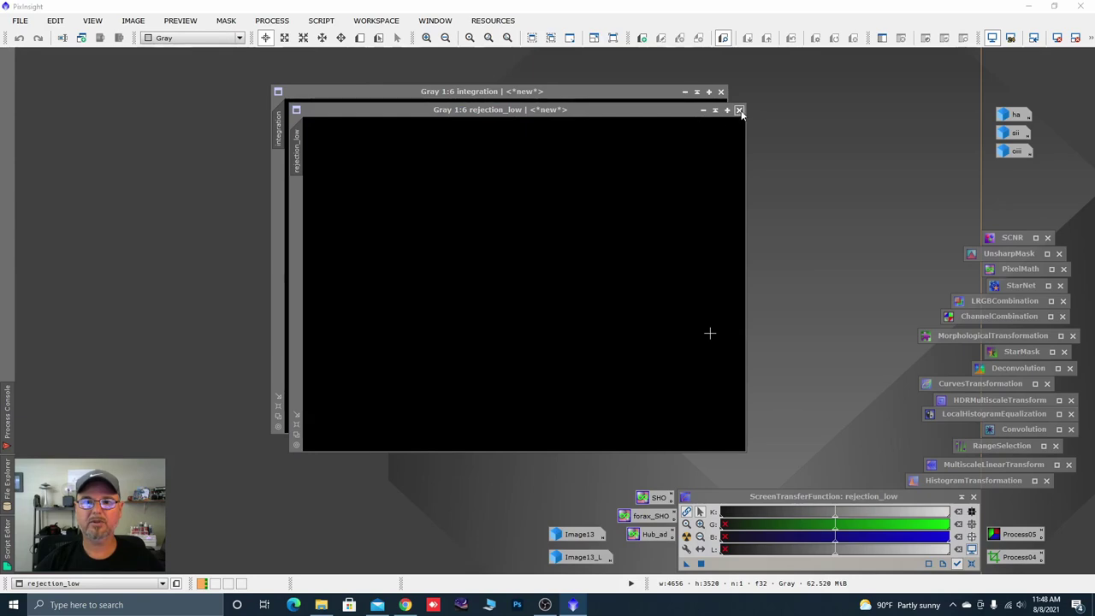
click(739, 109)
drag(623, 94, 416, 70)
- Auto-stretch the integration image with STF, enlarge its window and zoom in to inspect
click(686, 537)
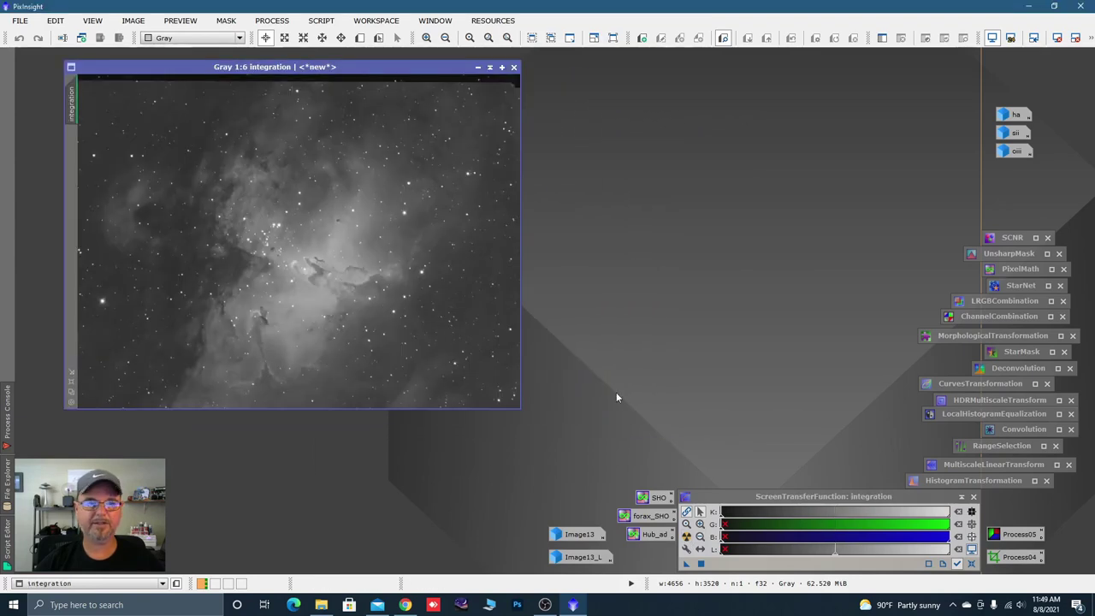
drag(520, 409, 590, 443)
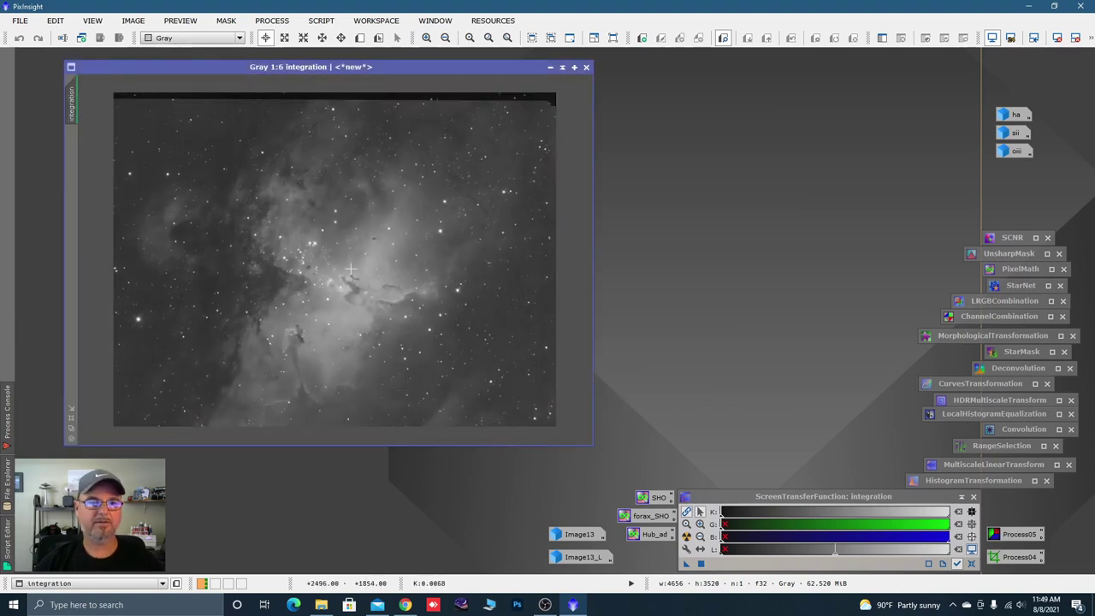
scroll(342, 268, up, 2)
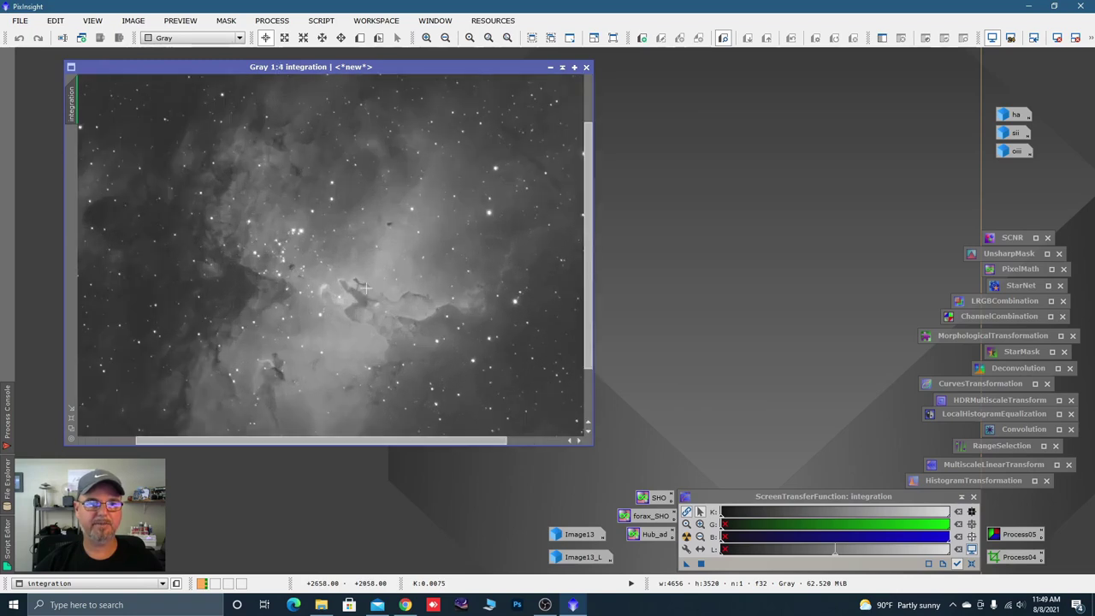
scroll(386, 260, up, 1)
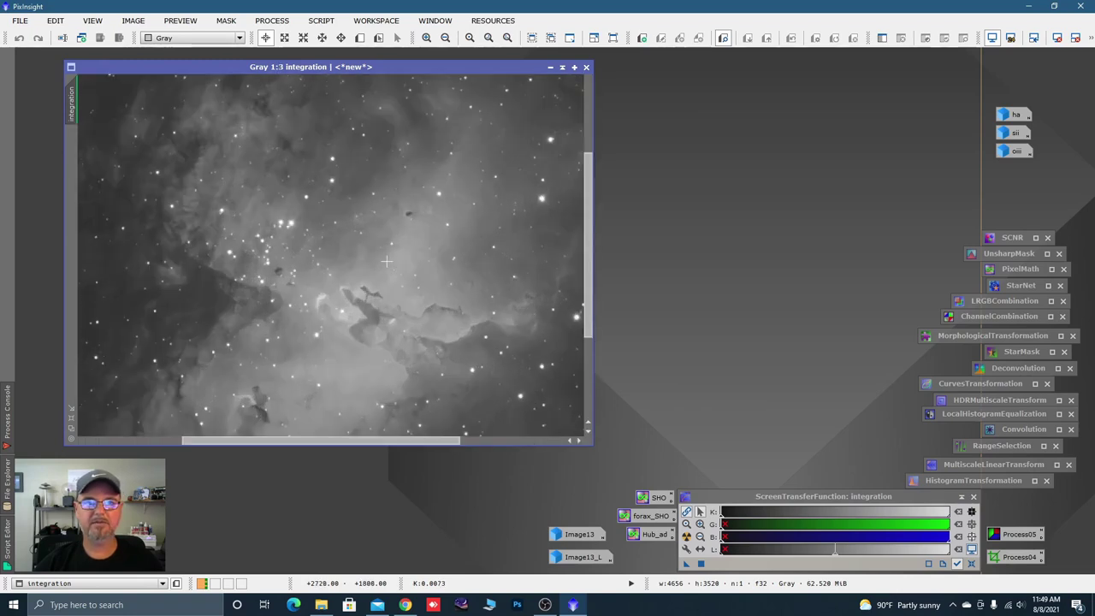
key(space)
drag(387, 261, 364, 176)
scroll(341, 248, down, 1)
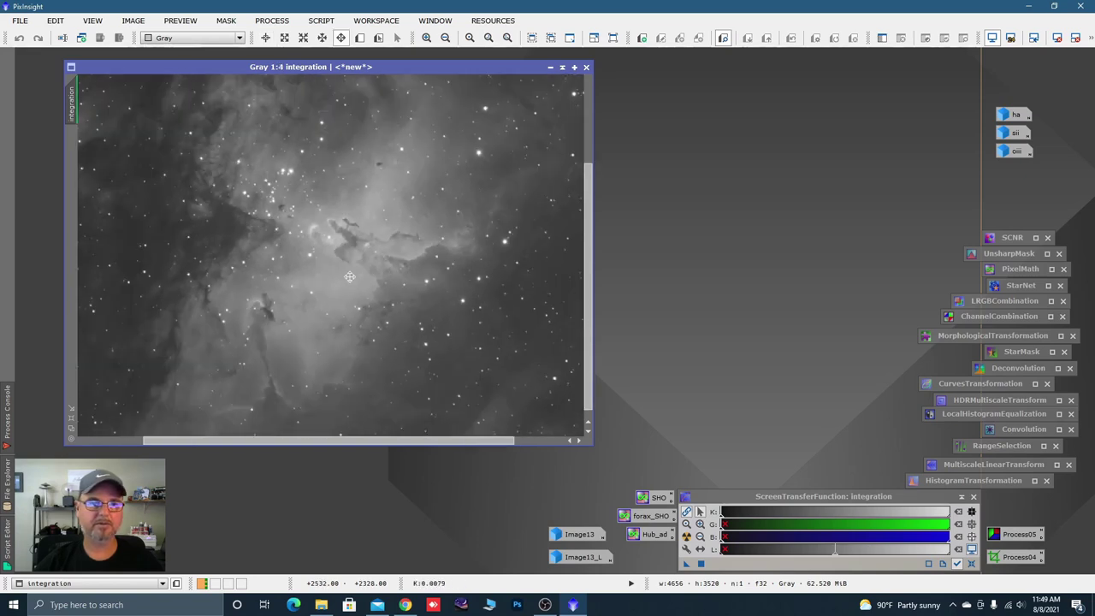
scroll(449, 249, down, 1)
scroll(451, 248, down, 1)
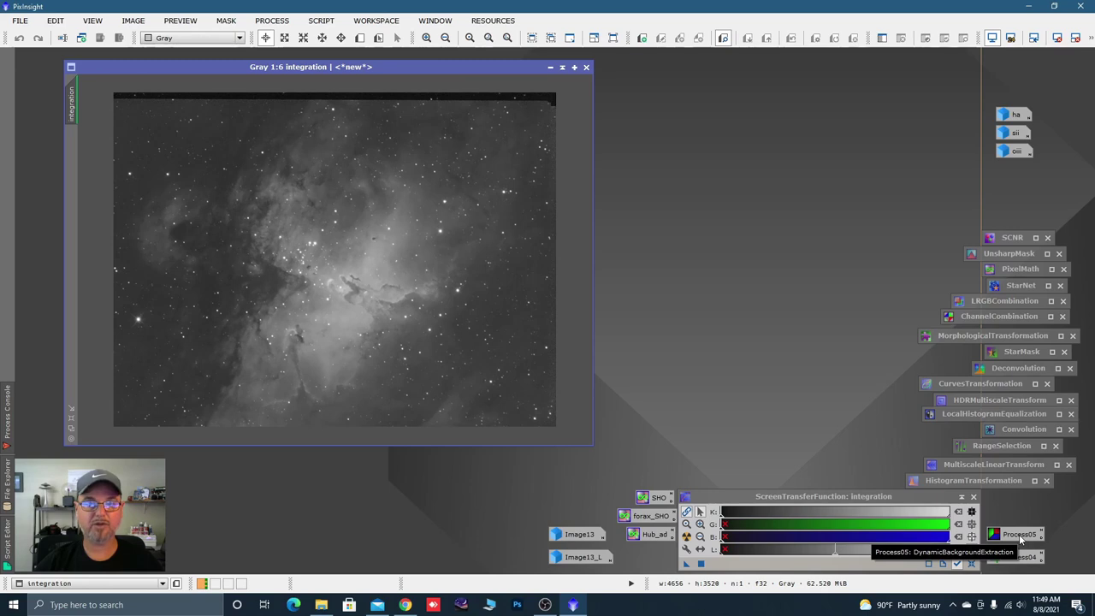
- Apply the saved DynamicCrop, run the saved DBE on the integration and auto-stretch the result
drag(1025, 560, 463, 324)
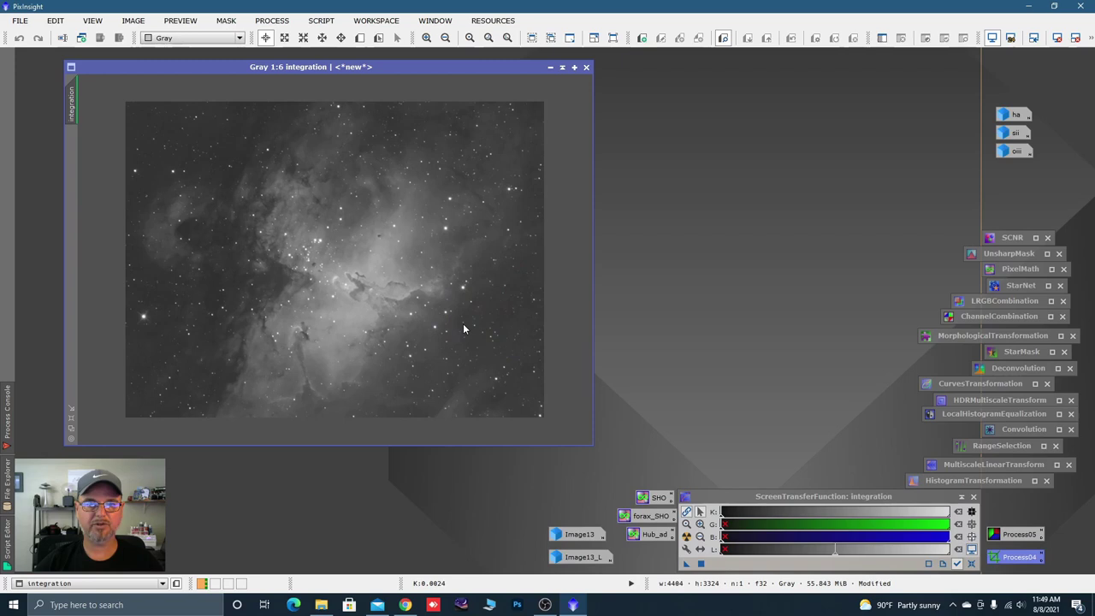
double_click(1007, 535)
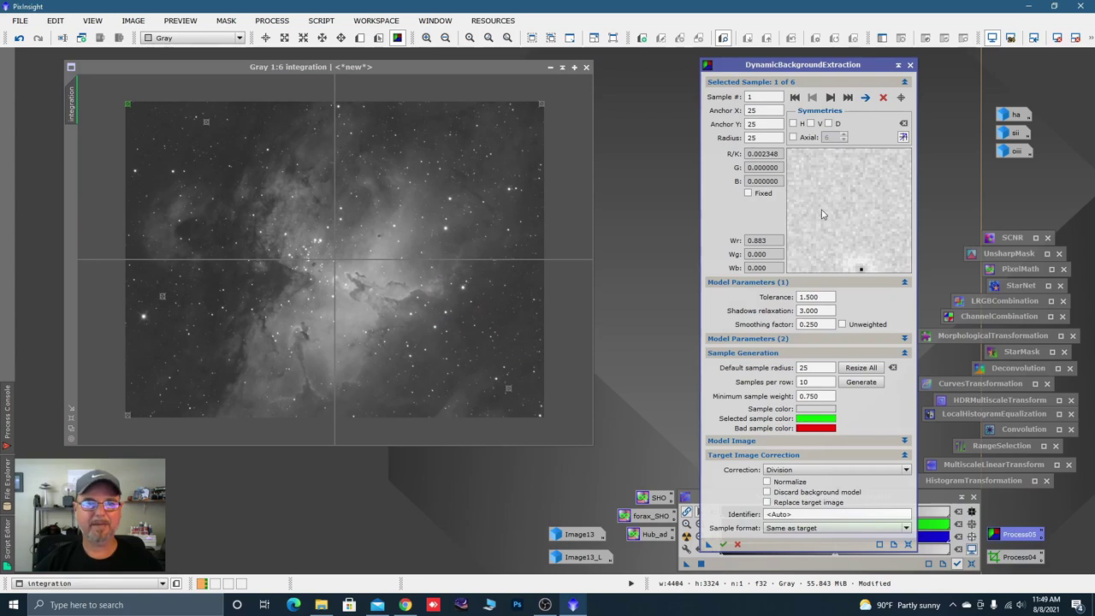
click(723, 545)
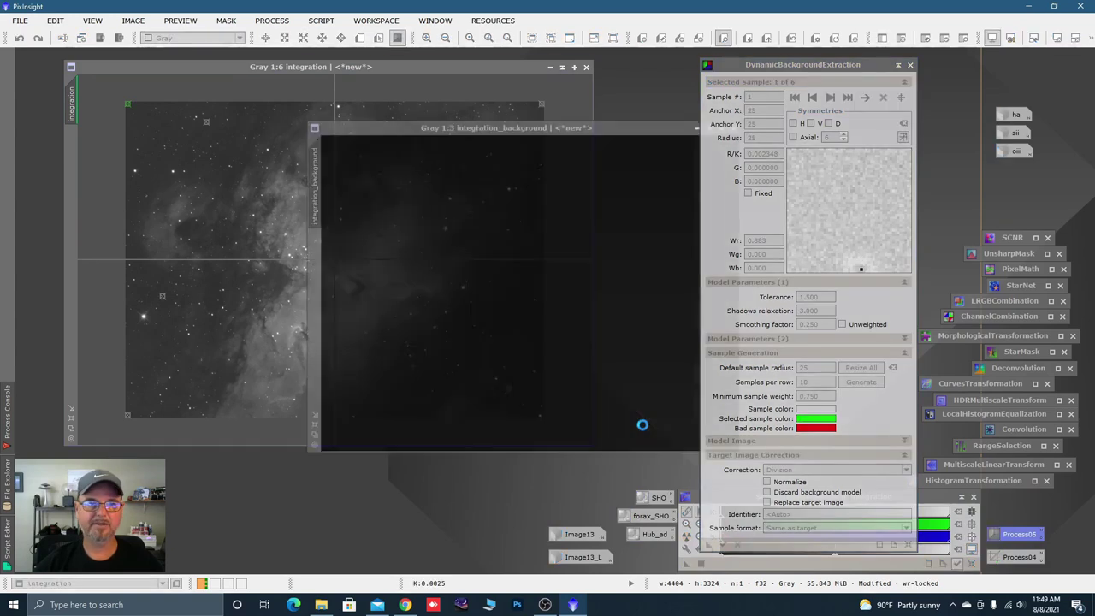
click(687, 537)
drag(599, 145, 394, 94)
- Close DBE, the background model and the unsaved original integration image
click(910, 65)
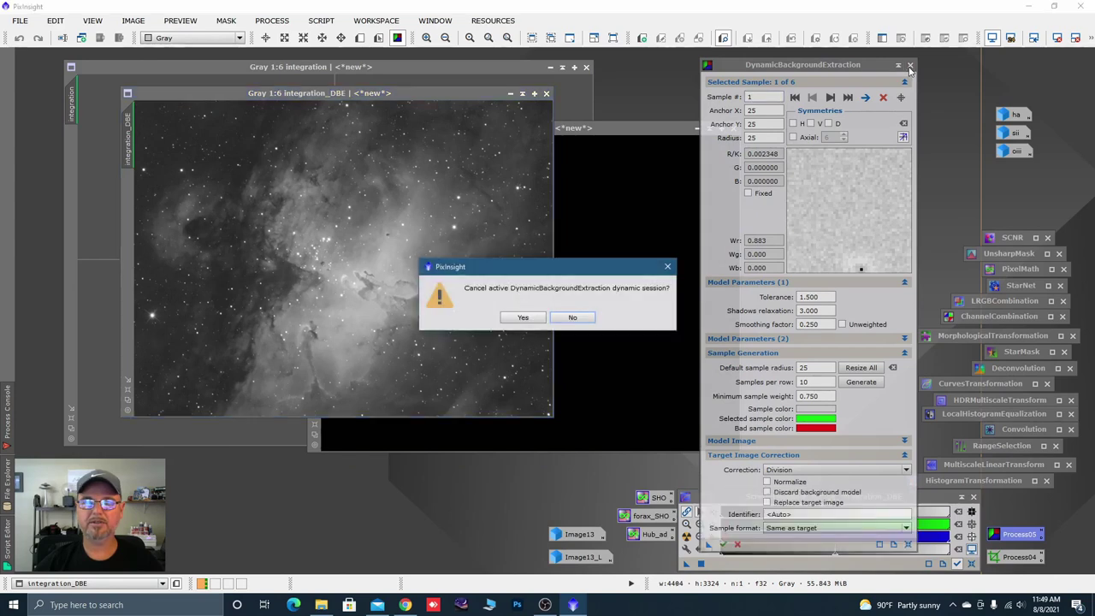
click(522, 317)
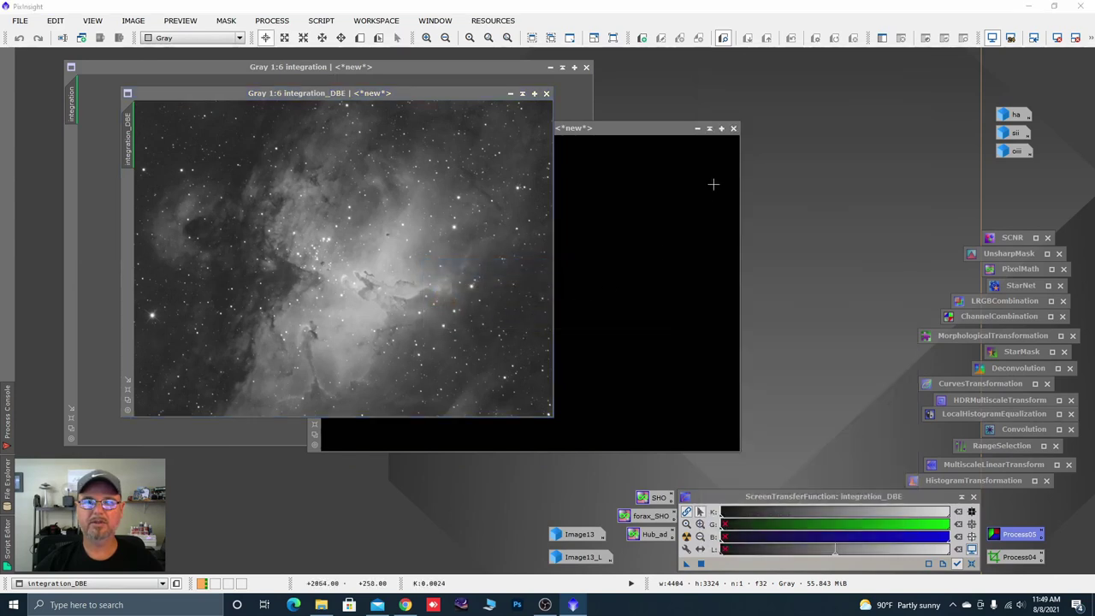
click(733, 128)
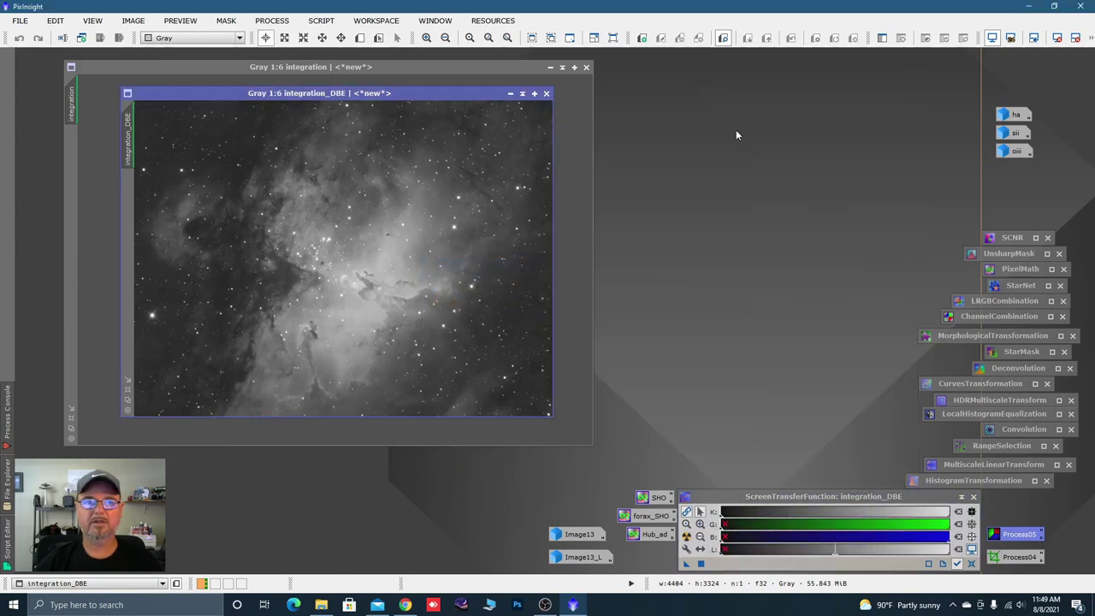
click(586, 67)
click(522, 328)
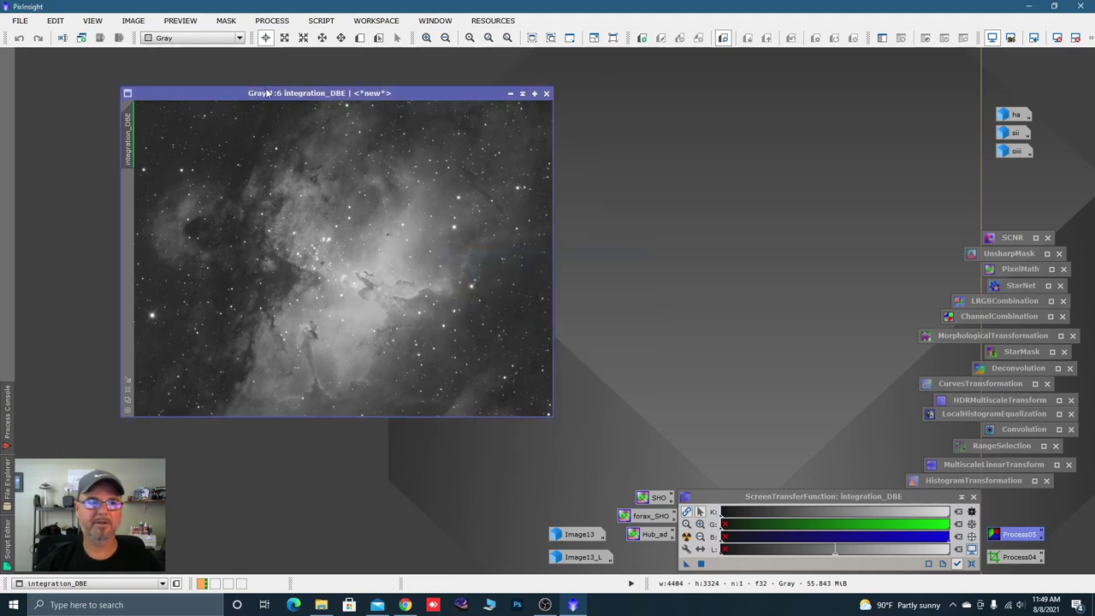
- Enlarge integration_DBE, reset and reapply its STF auto-stretch, then zoom to inspect the pillars
drag(229, 97, 184, 81)
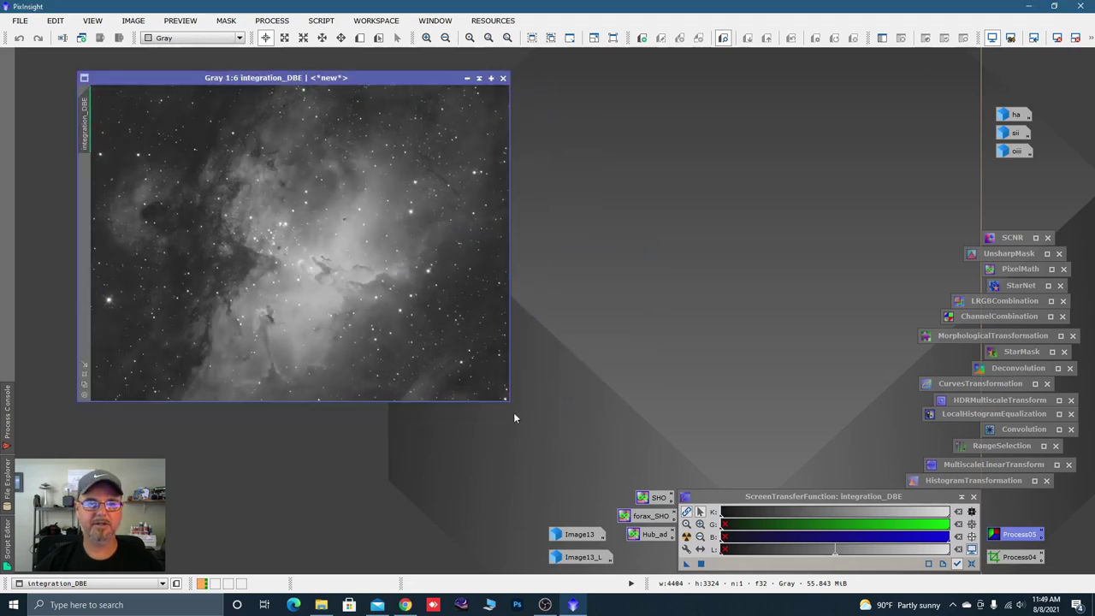
drag(509, 400, 589, 494)
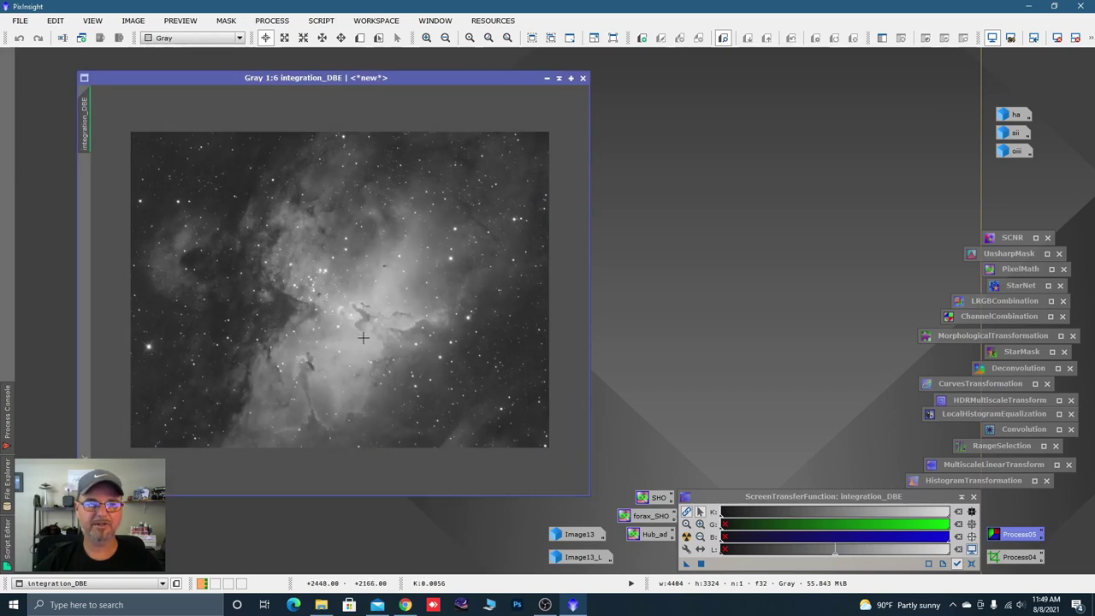
key(ctrl+F12)
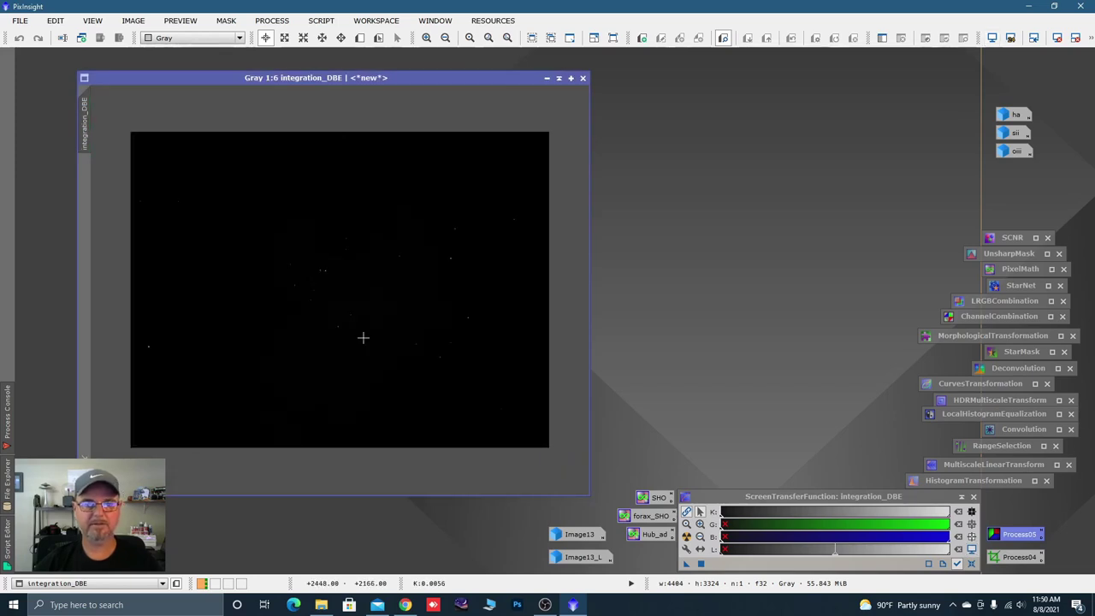
key(ctrl+a)
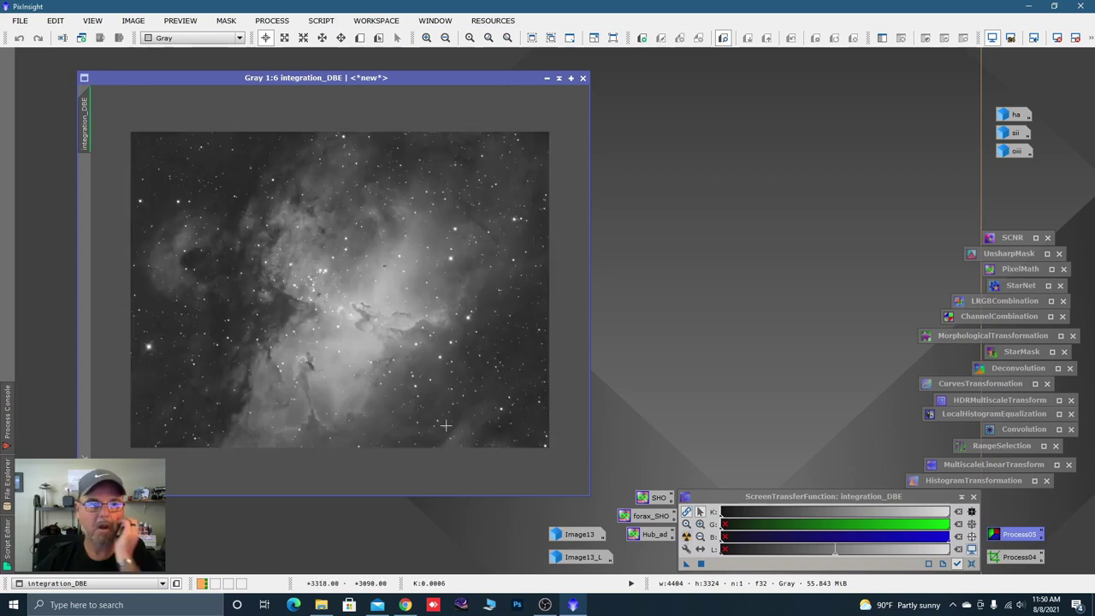
scroll(382, 315, up, 2)
scroll(381, 315, up, 1)
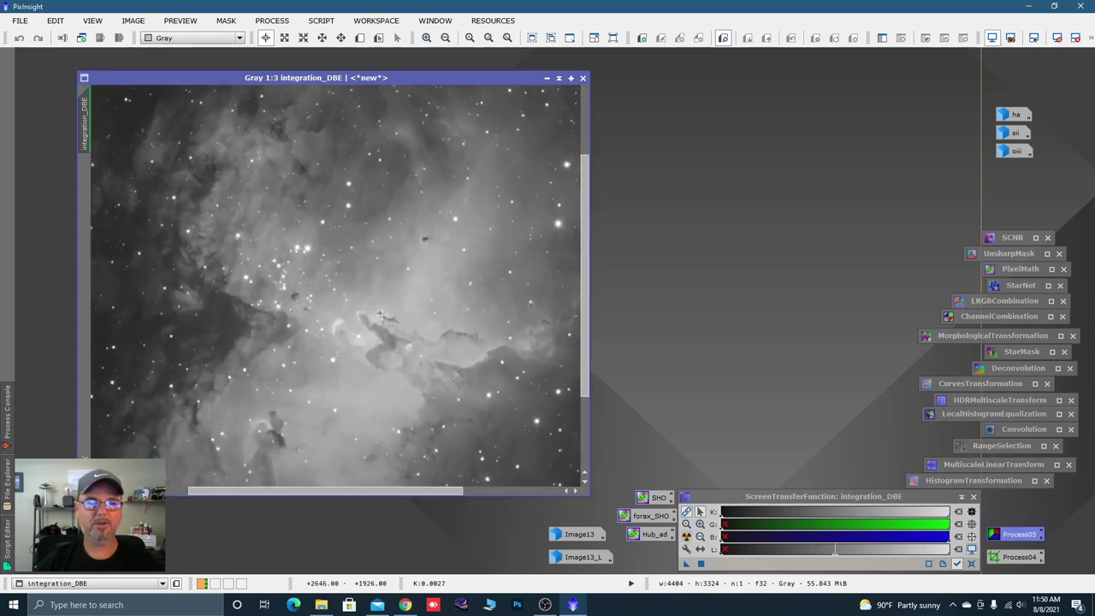
scroll(380, 291, down, 3)
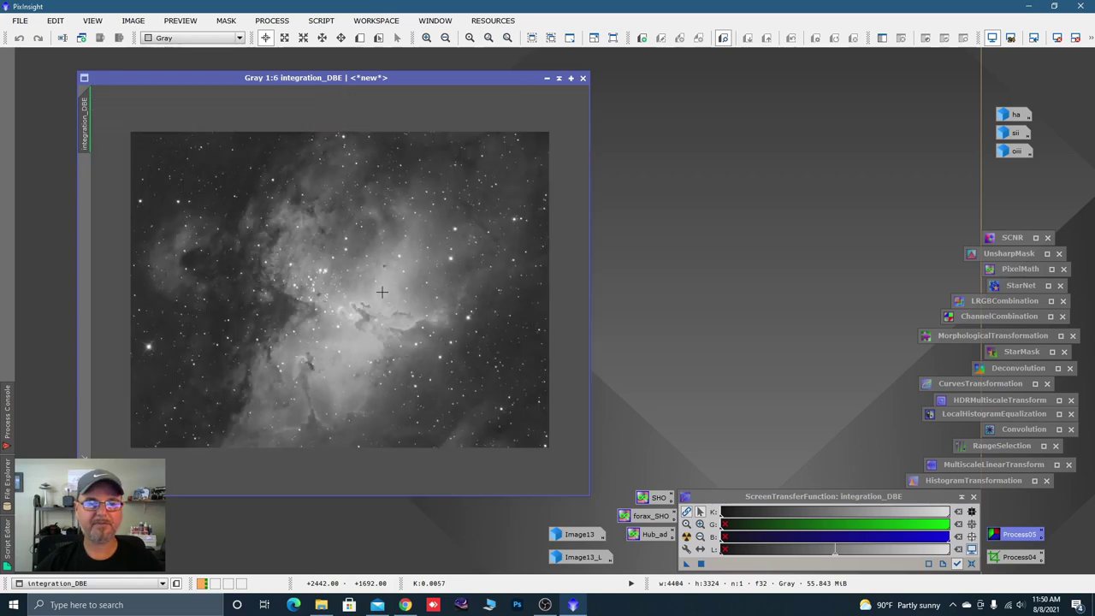
drag(330, 77, 299, 68)
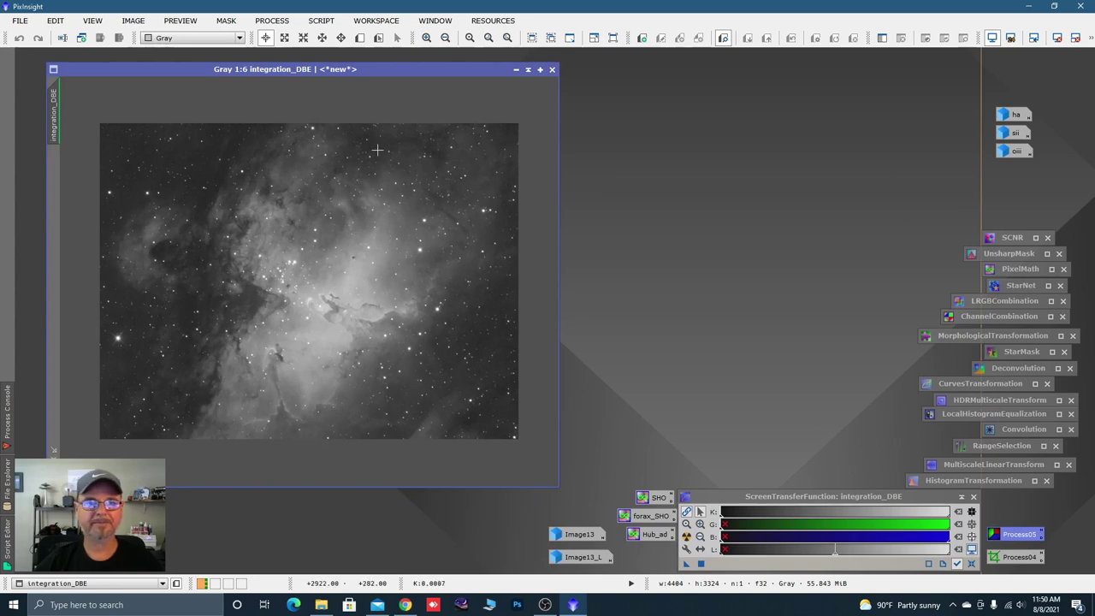
scroll(278, 240, down, 1)
scroll(280, 252, up, 2)
scroll(283, 270, down, 1)
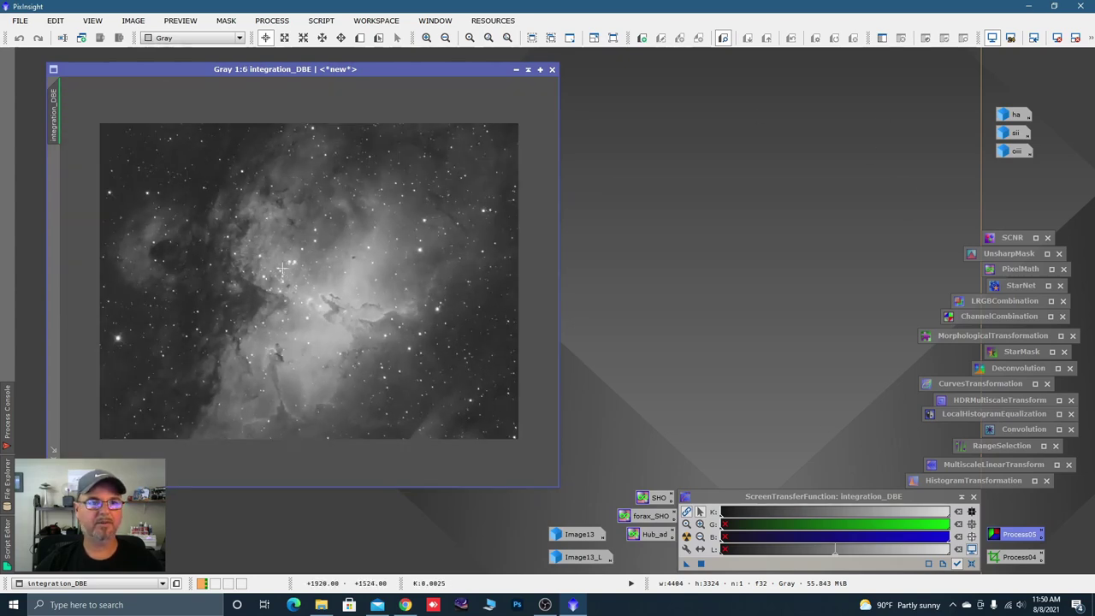
scroll(282, 270, up, 1)
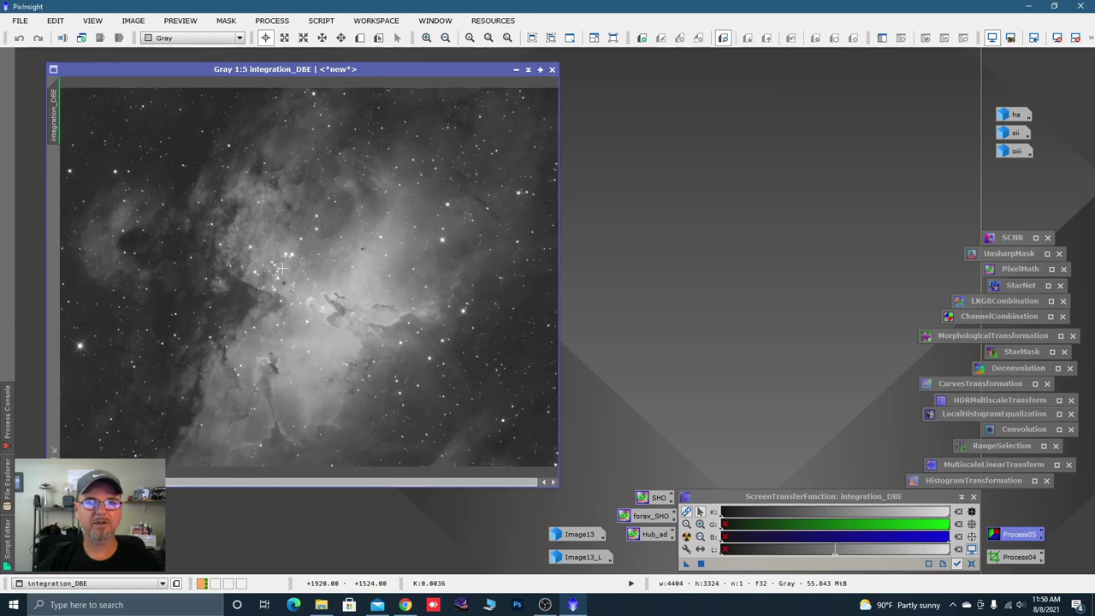
- Send the integration_DBE image to Workspace02 and confirm it arrived there
right_click(402, 74)
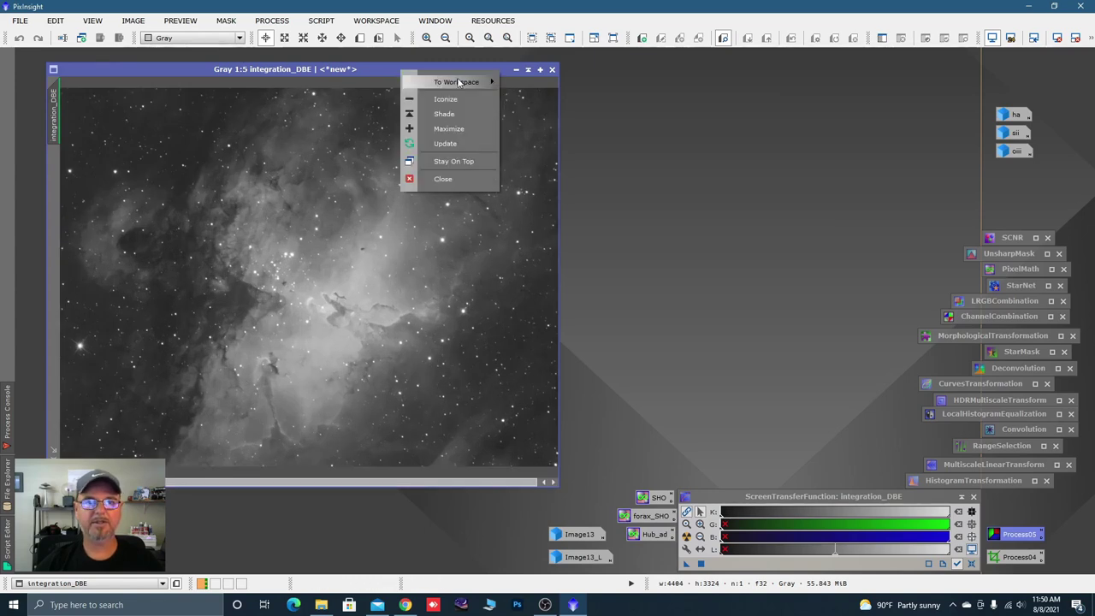
mouse_move(461, 83)
click(530, 95)
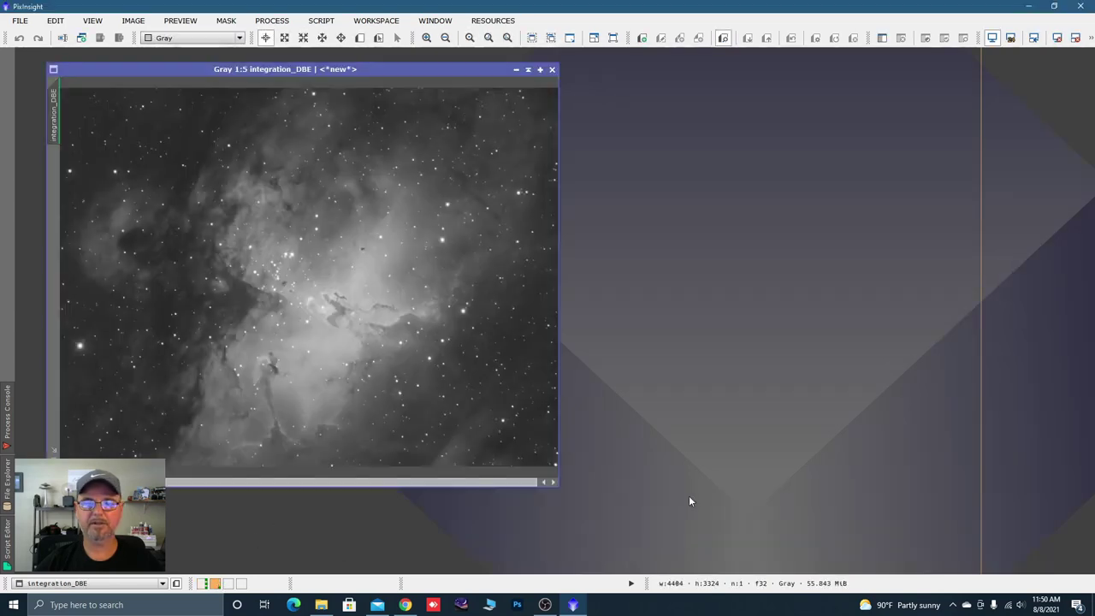
click(205, 585)
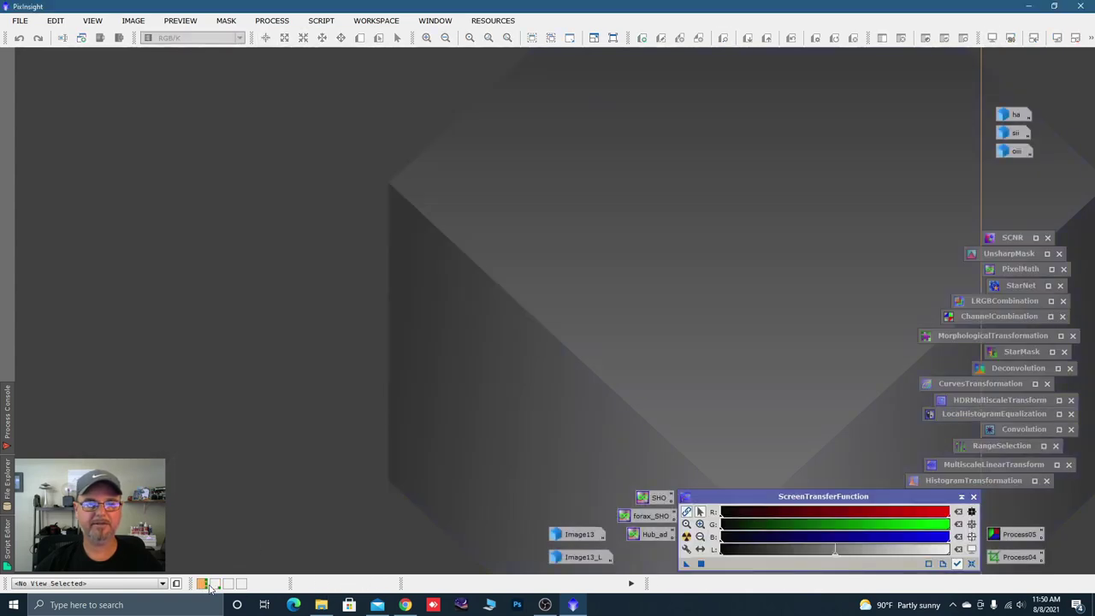
click(214, 585)
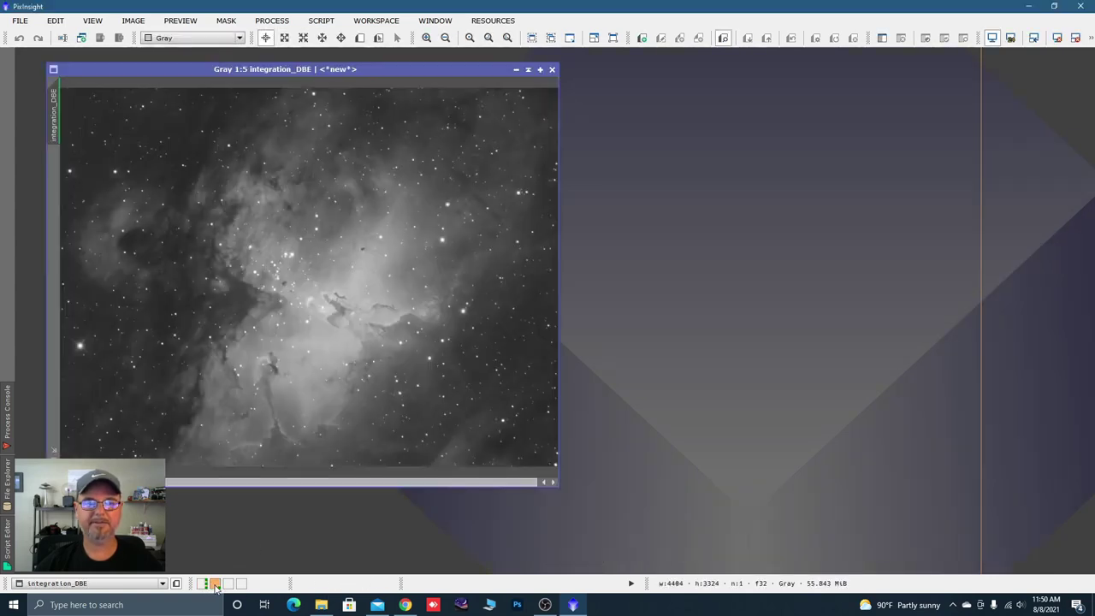
click(205, 584)
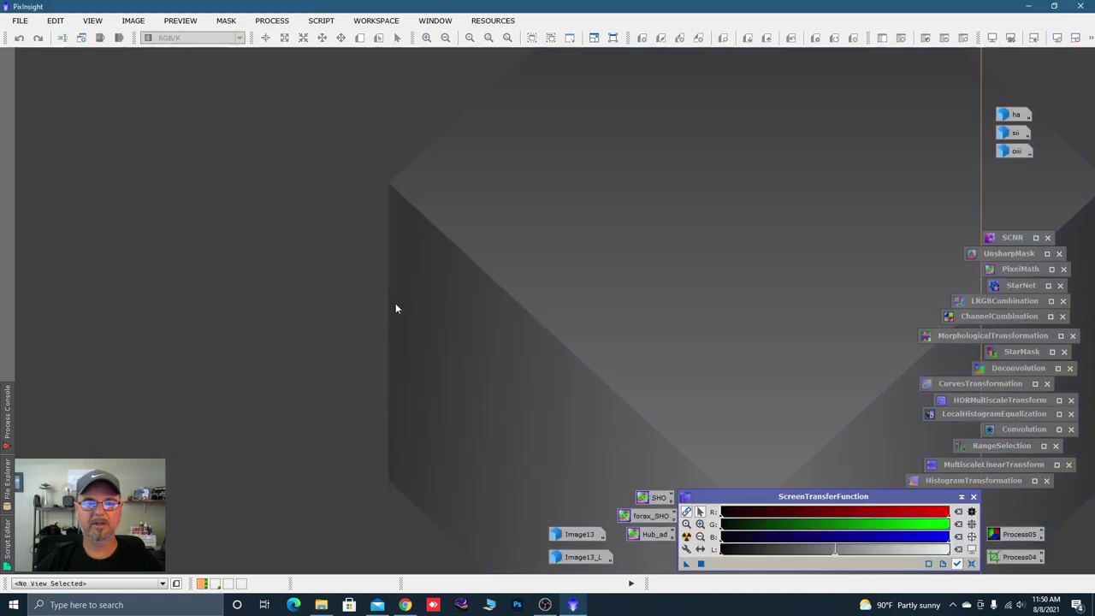
- Send ScreenTransferFunction, HistogramTransformation and Deconvolution to Workspace02
right_click(809, 501)
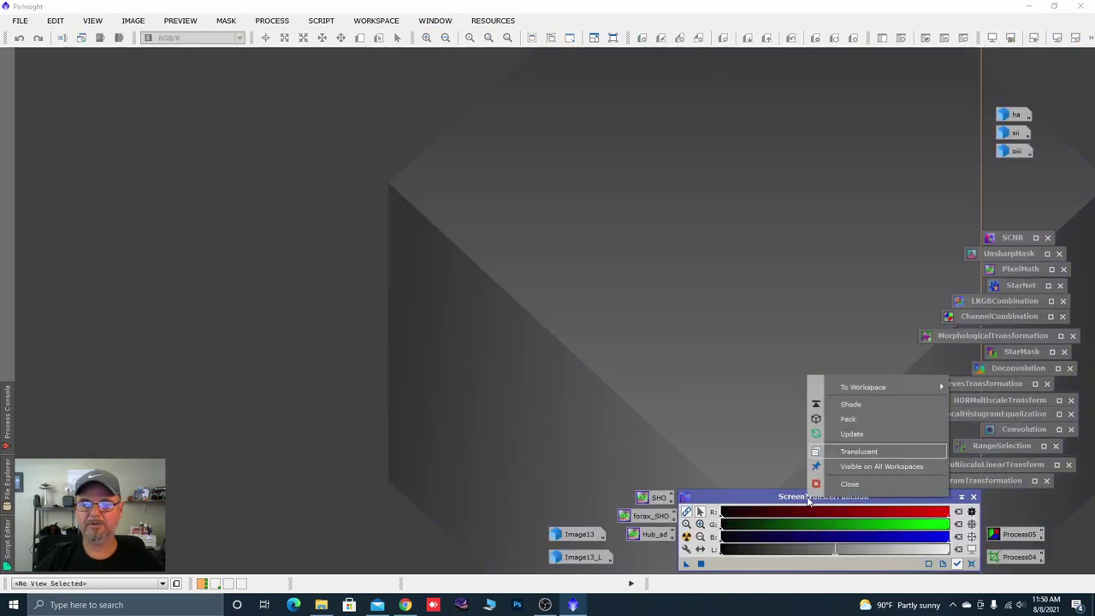
mouse_move(876, 386)
click(998, 401)
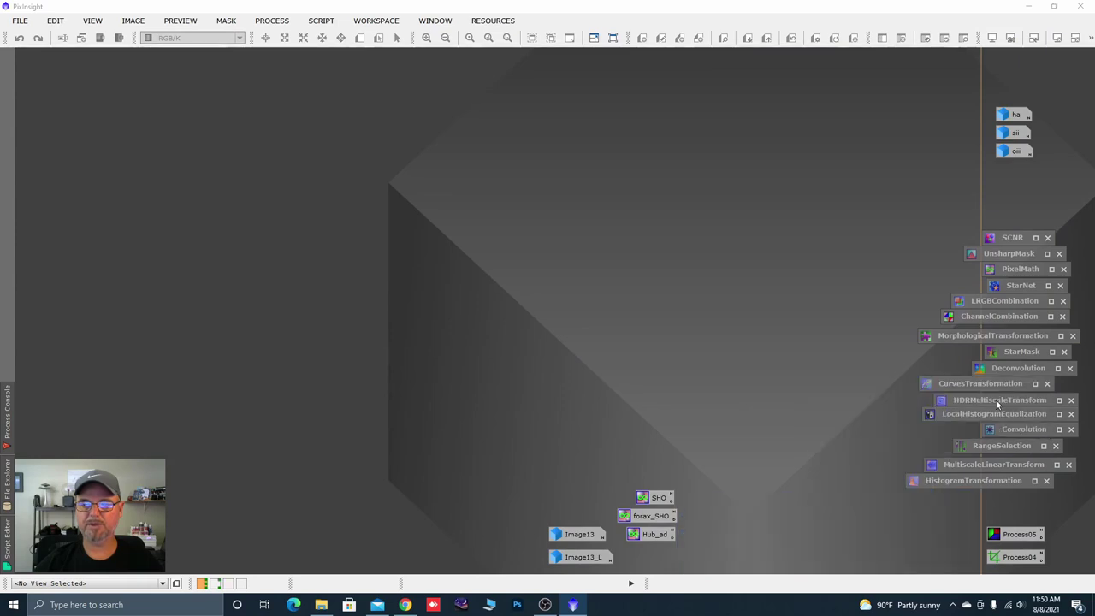
right_click(963, 484)
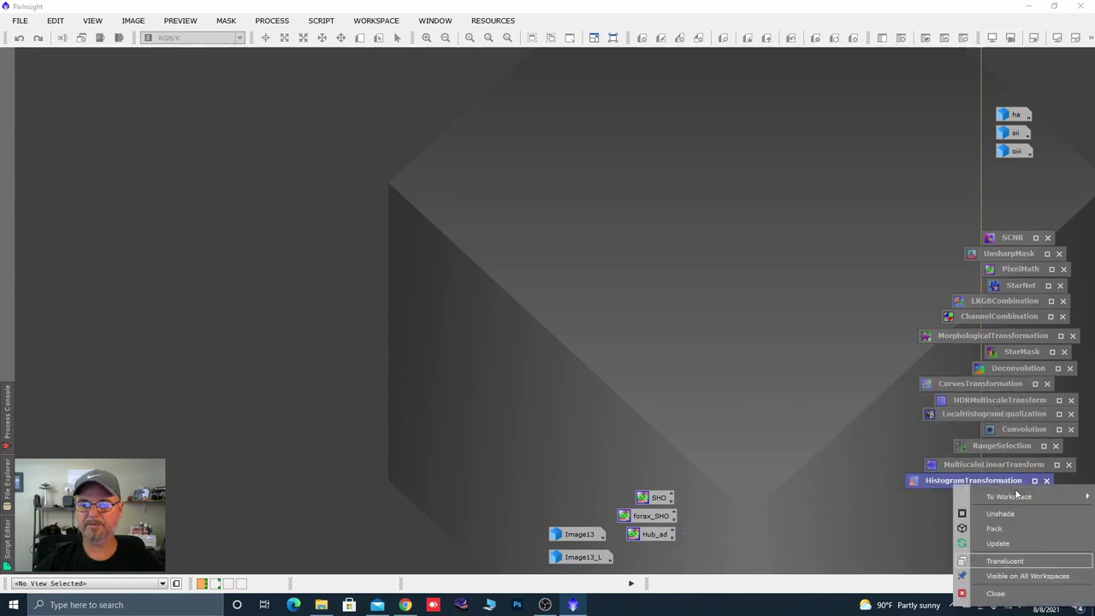
mouse_move(1017, 500)
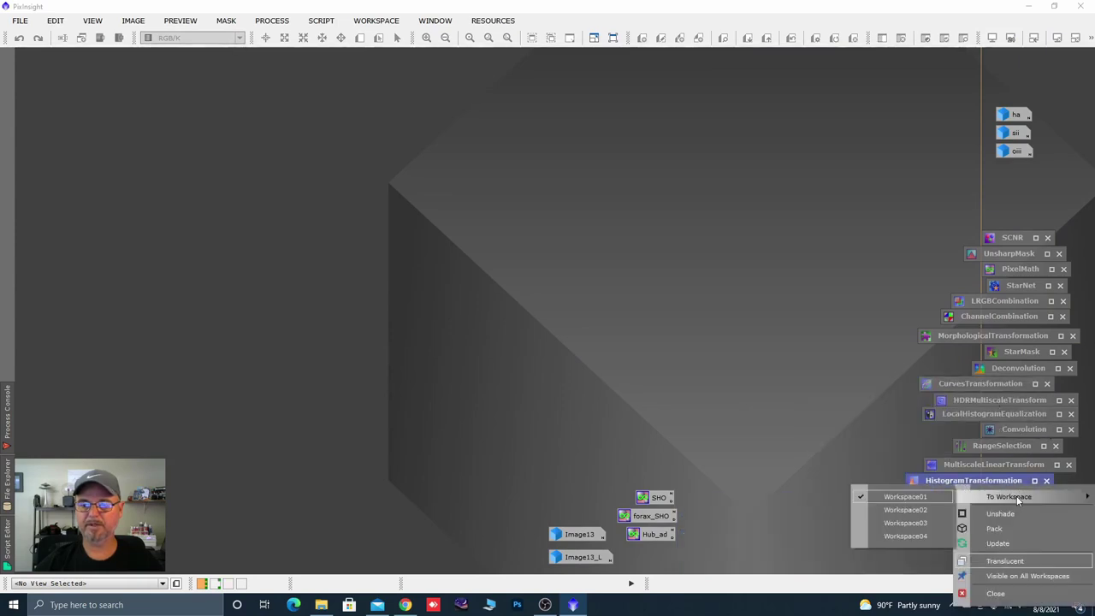
click(911, 522)
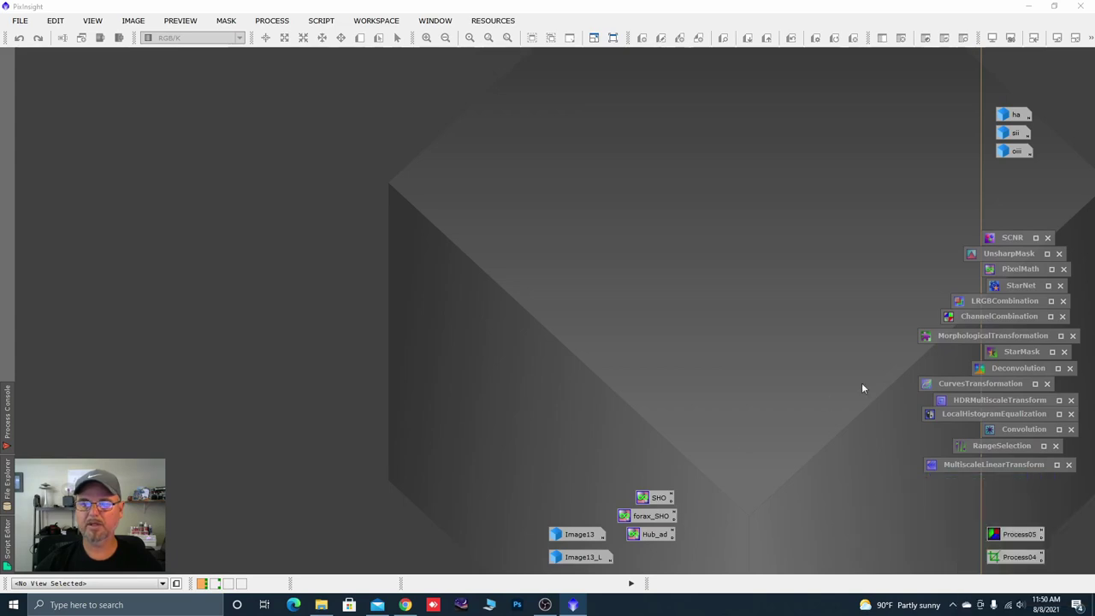
right_click(1013, 369)
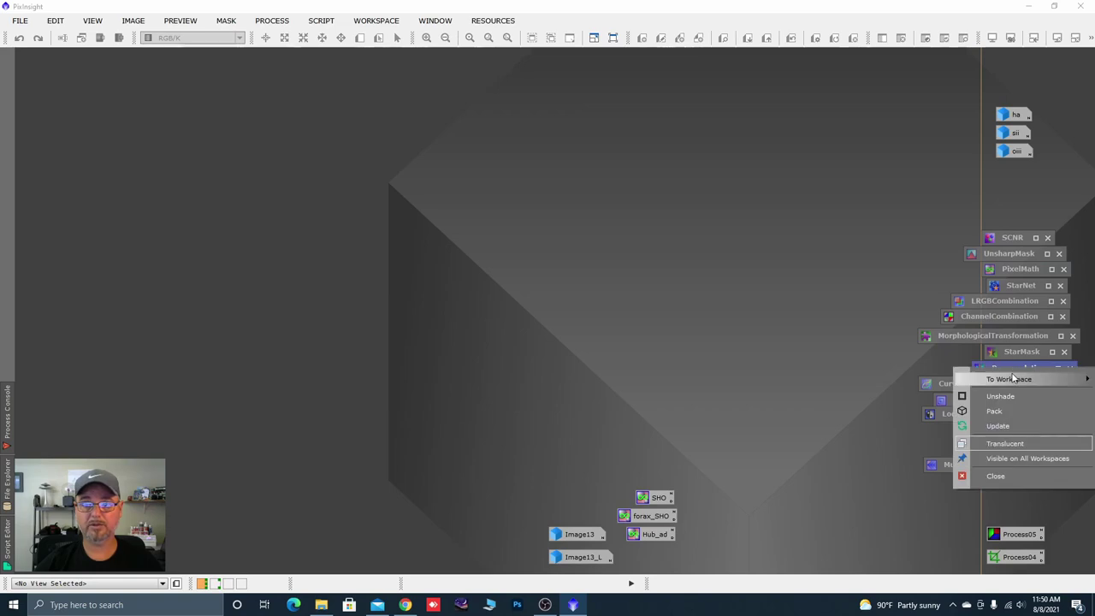
mouse_move(1013, 377)
click(937, 399)
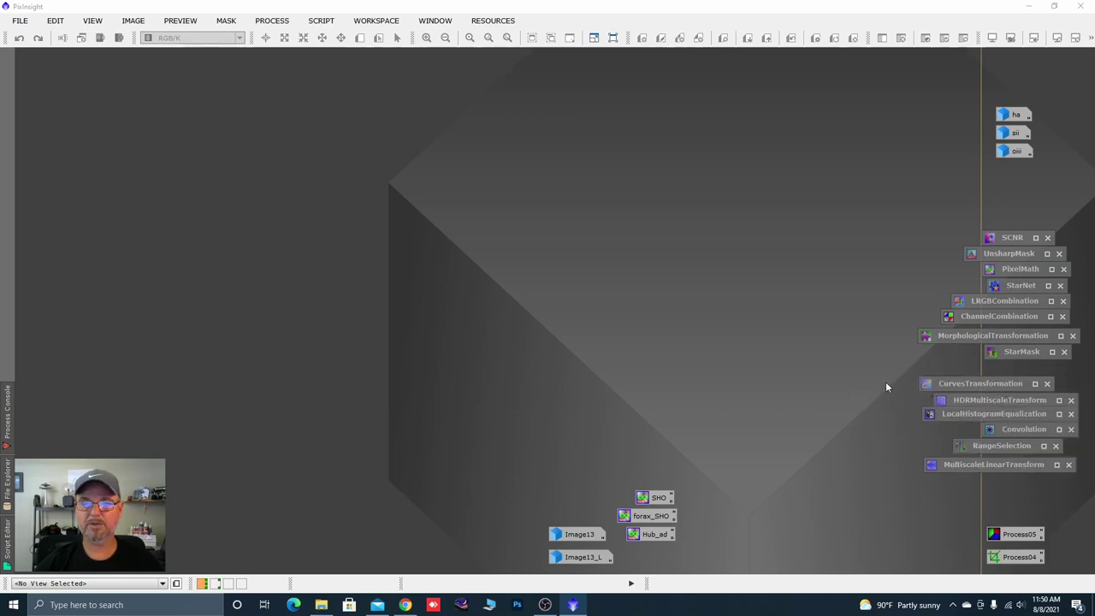
- Switch to Workspace02 and reposition the integration_DBE window
click(215, 590)
click(215, 586)
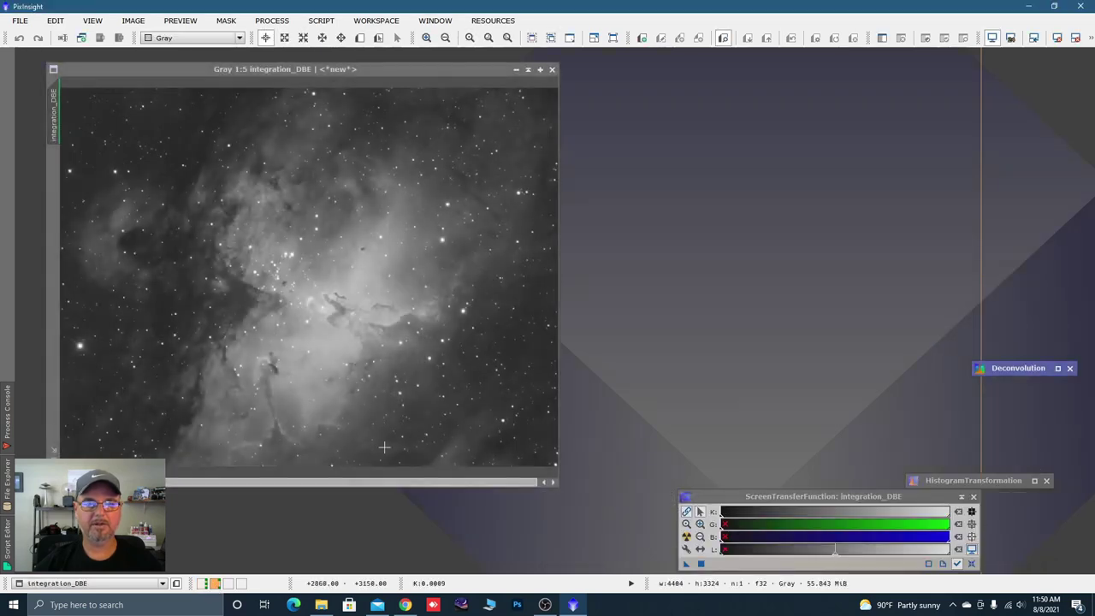
drag(373, 70, 366, 63)
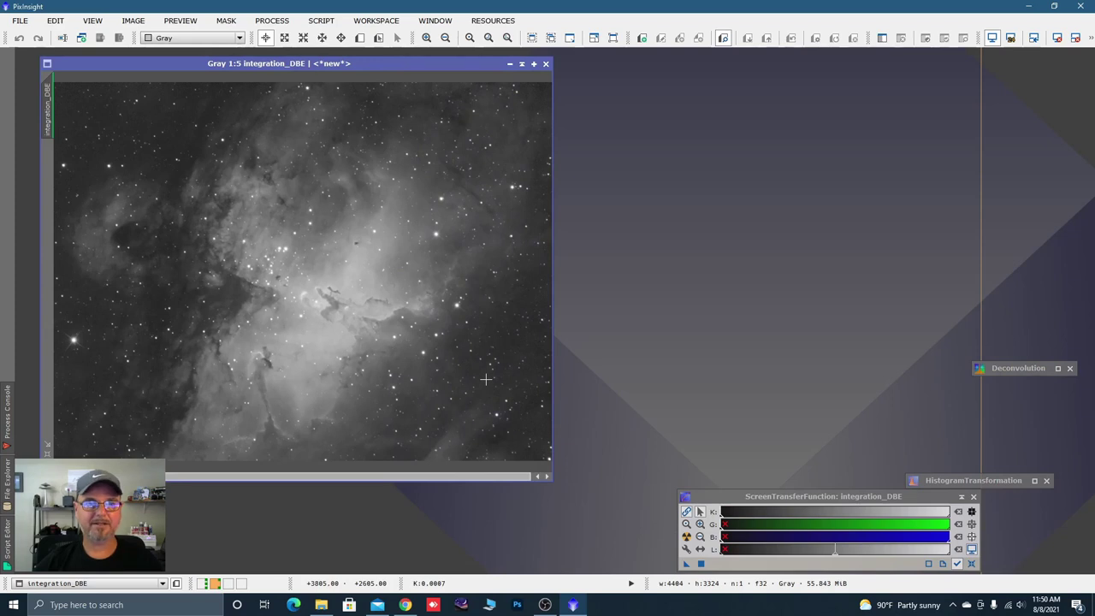
scroll(447, 340, down, 1)
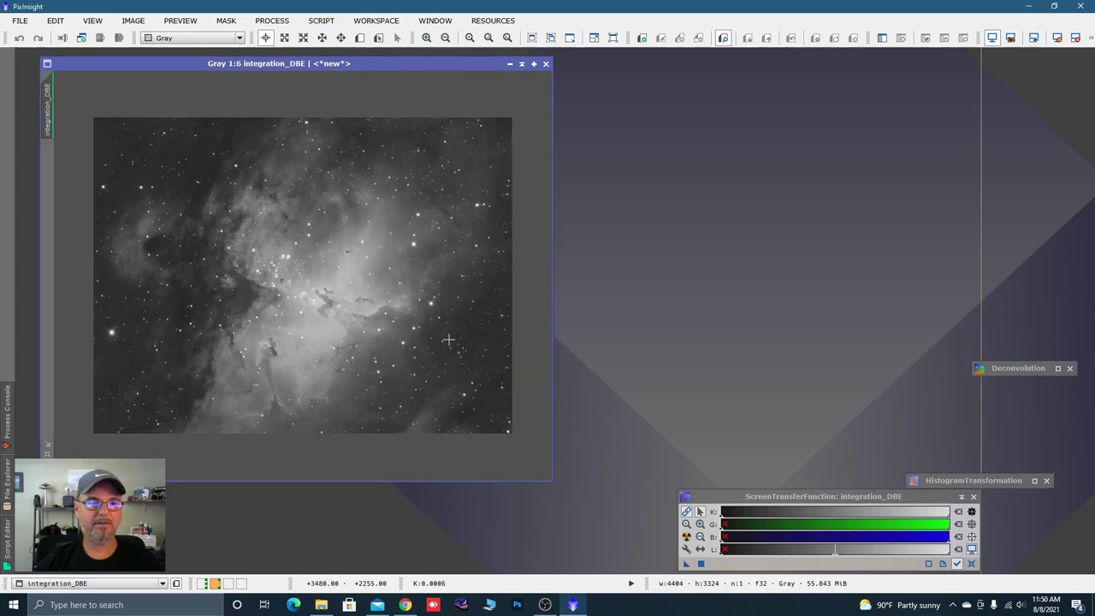
scroll(447, 340, up, 1)
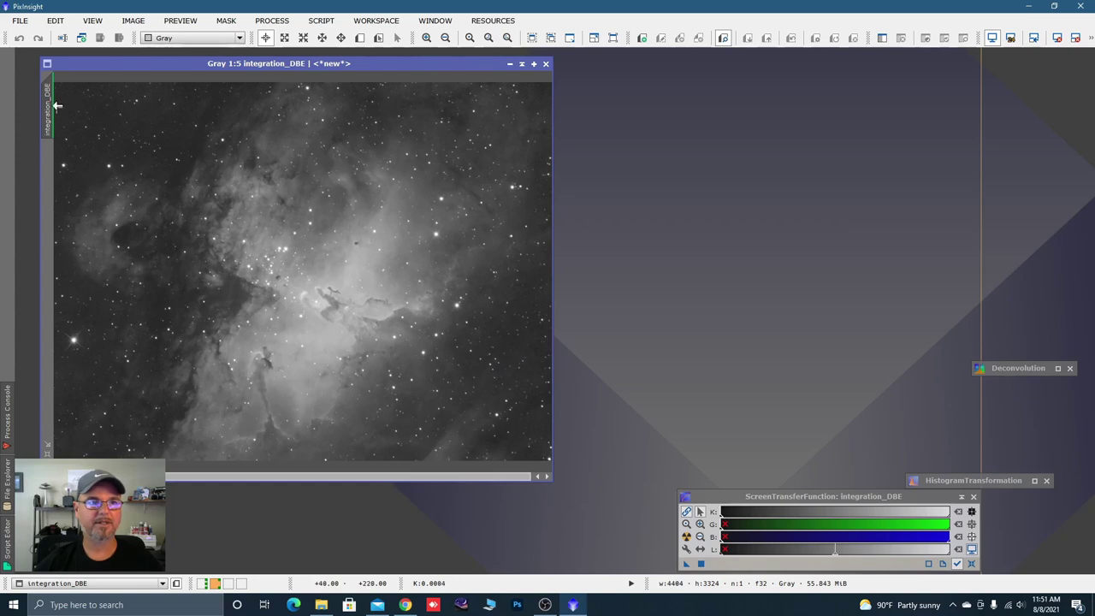
- Clone integration_DBE, open HistogramTransformation and load the STF settings into it
drag(49, 105, 151, 115)
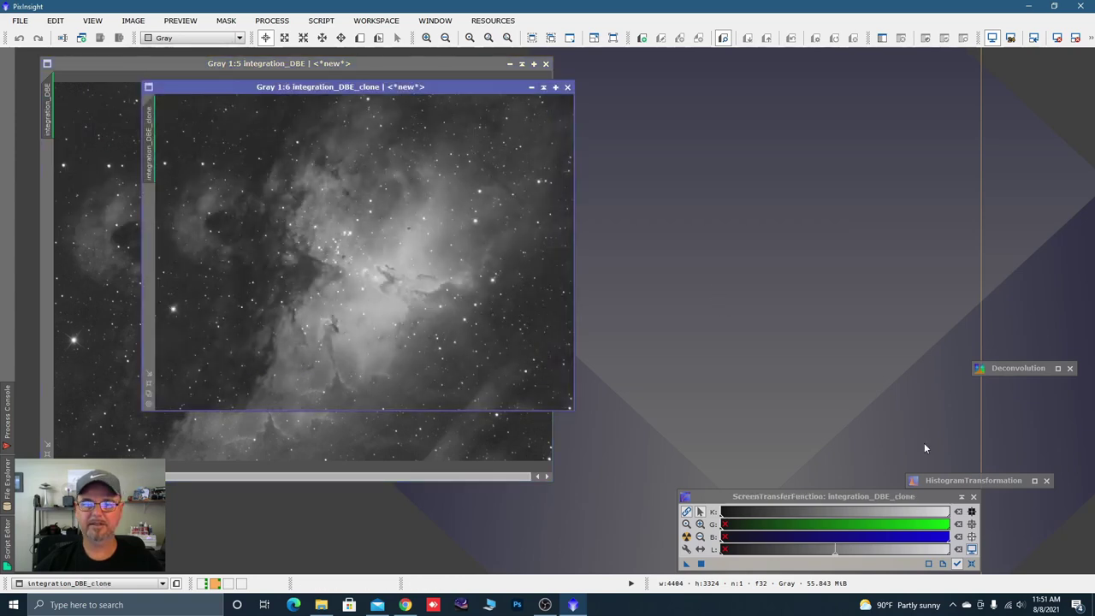
double_click(946, 482)
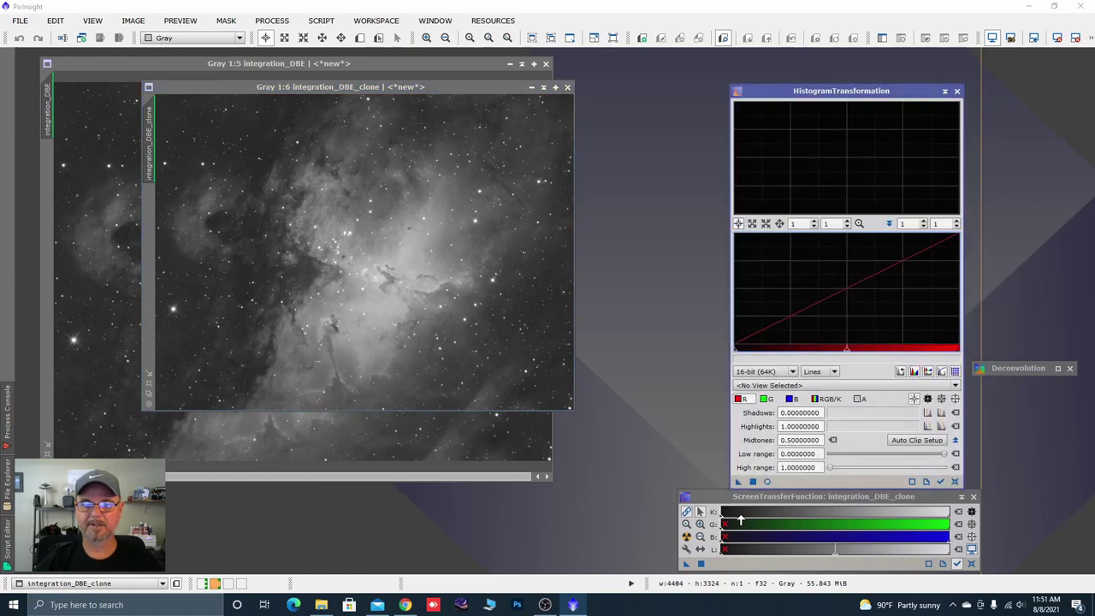
drag(684, 566, 792, 486)
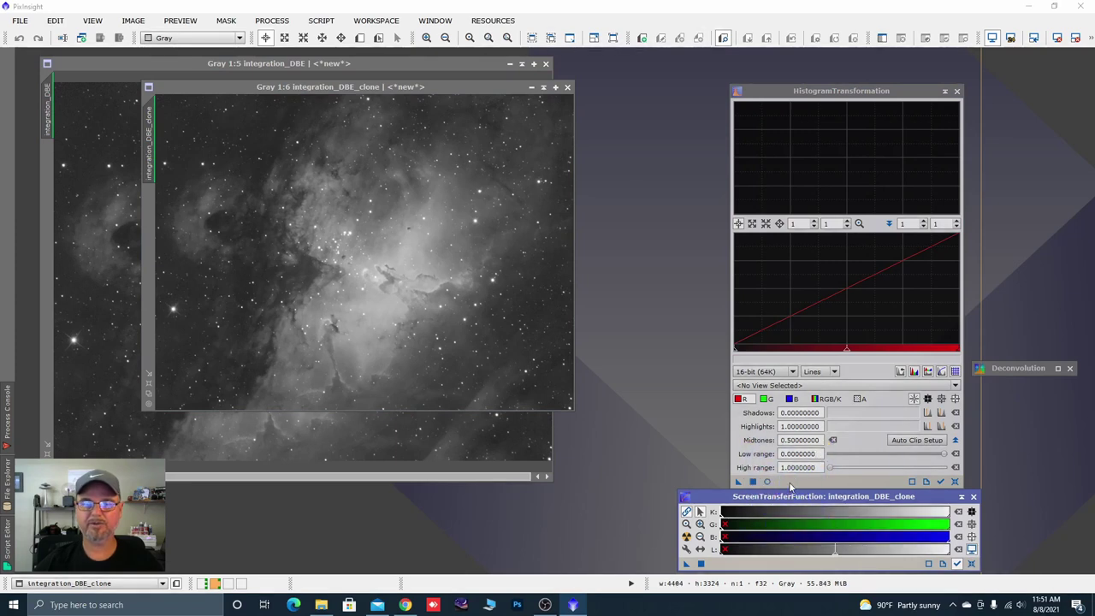
- Remove the clone's STF, apply the stretch permanently, then reset HistogramTransformation
key(ctrl+F12)
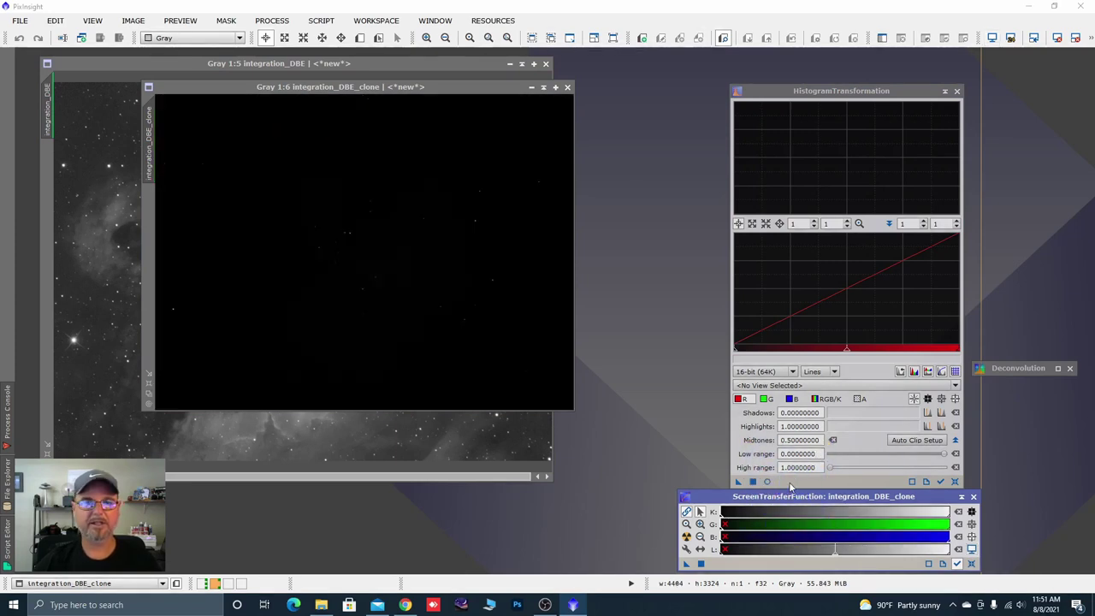
mouse_move(740, 486)
mouse_down()
mouse_move(618, 372)
mouse_move(482, 337)
mouse_move(516, 259)
mouse_up()
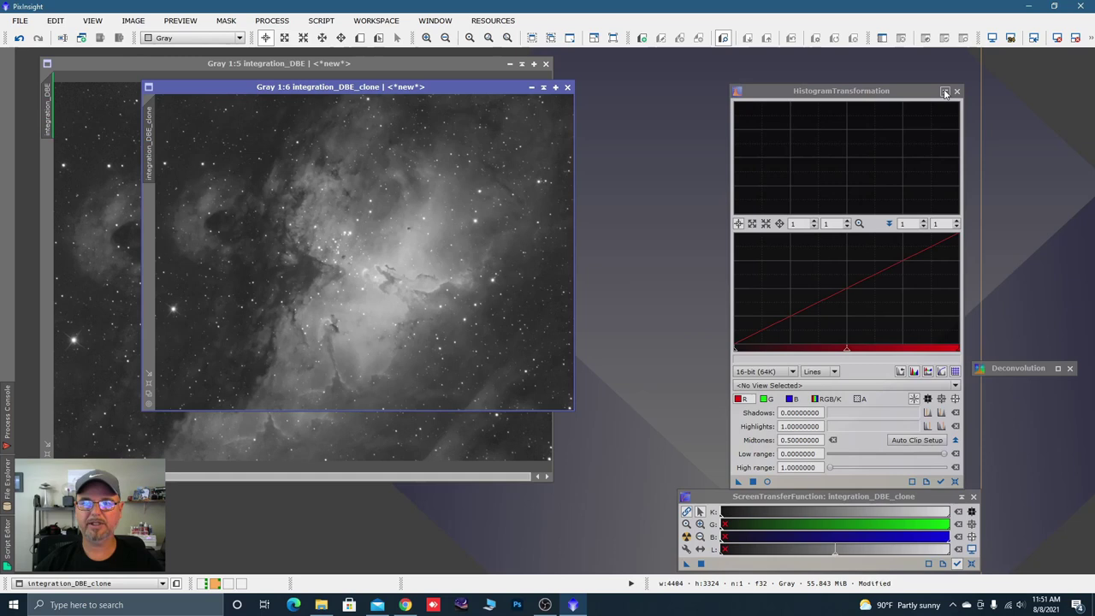
click(827, 399)
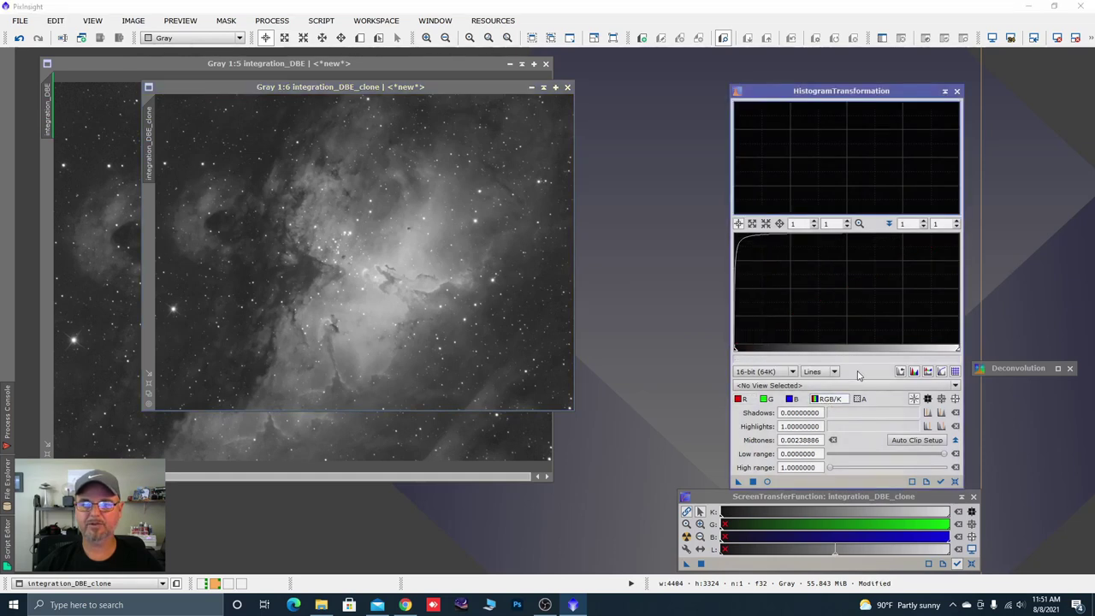
click(955, 482)
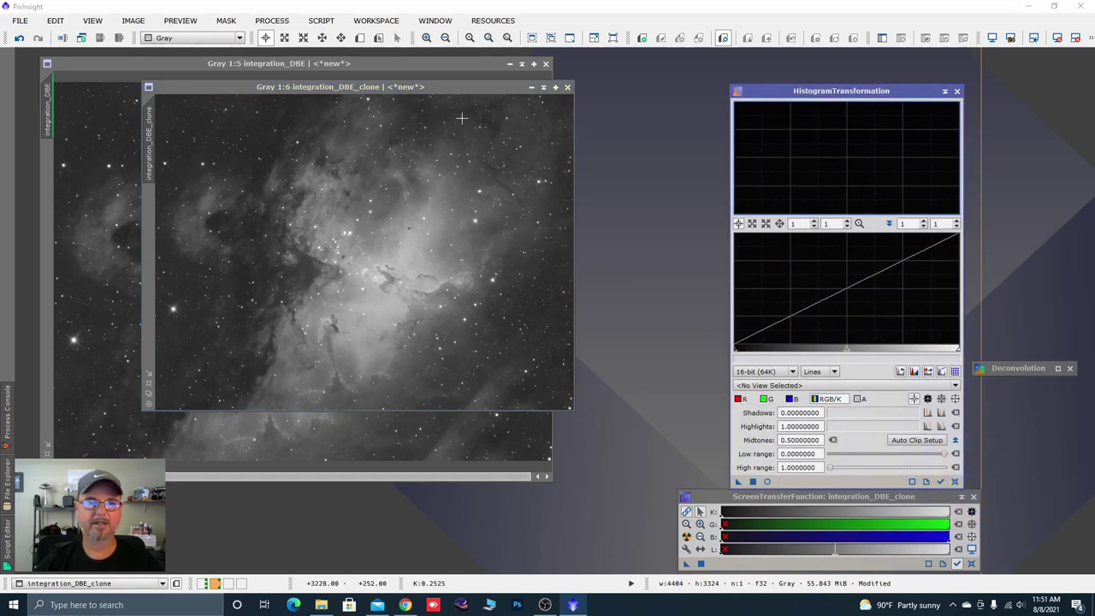
drag(441, 86, 389, 77)
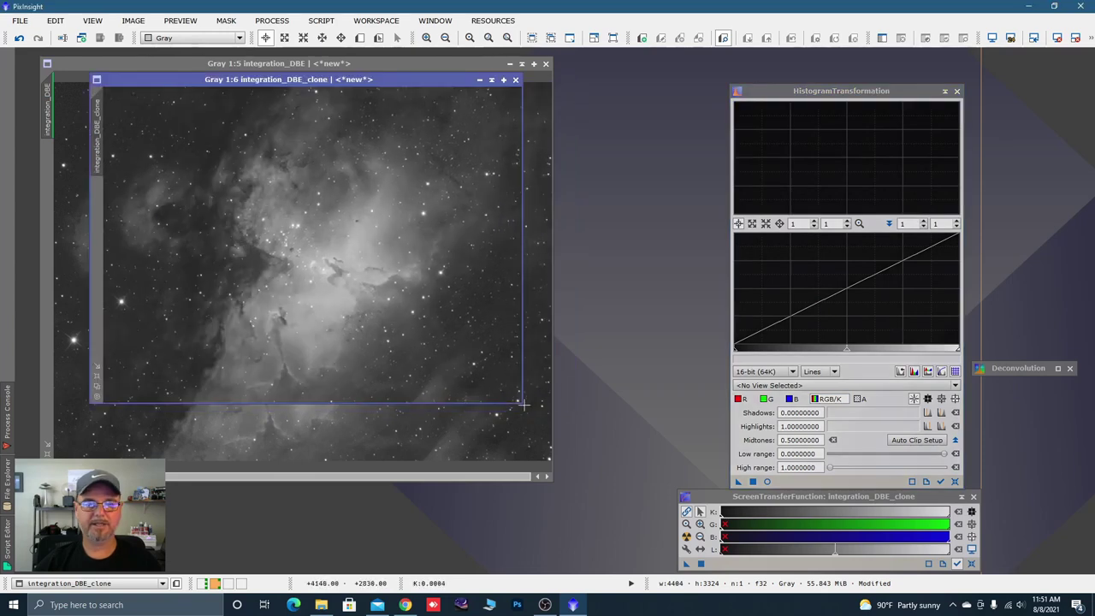
drag(519, 402, 625, 535)
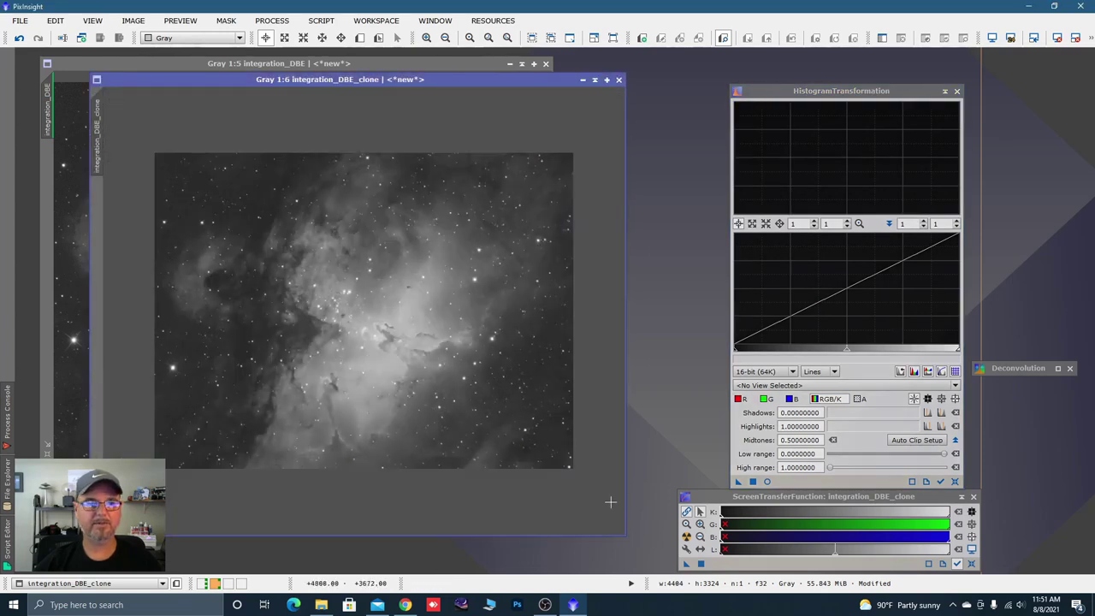
- Raise the clone's shadows clip to about 0.0557 while watching the Real-Time Preview
click(941, 483)
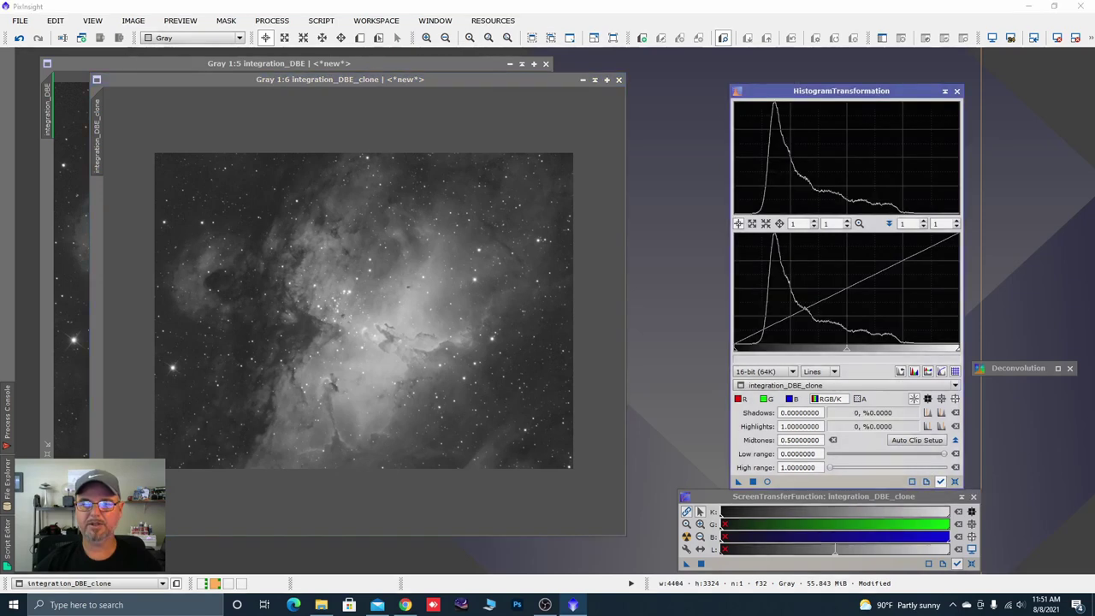
click(767, 481)
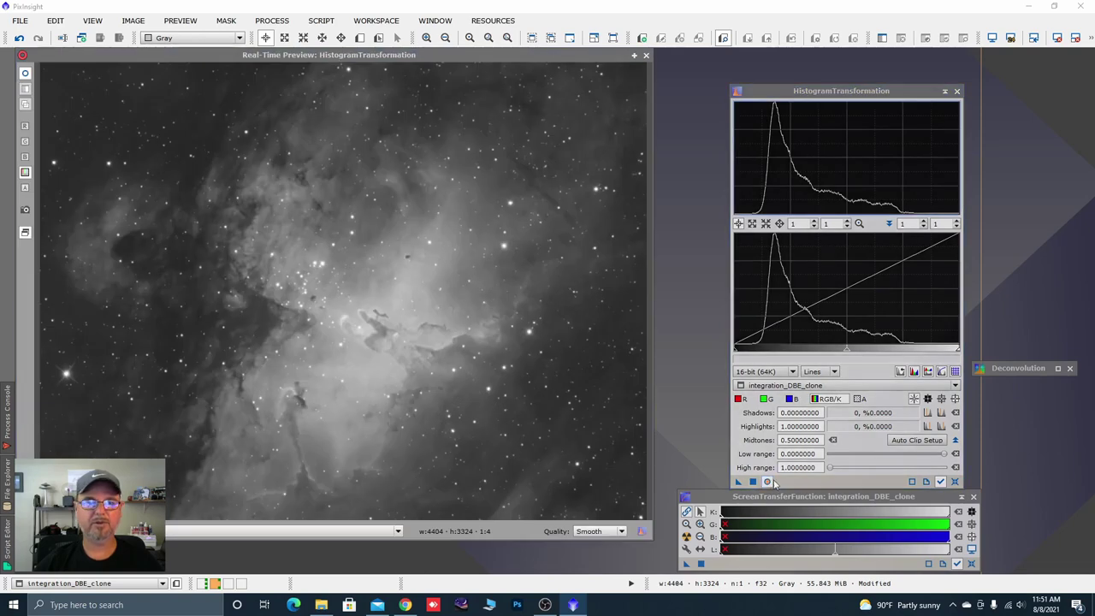
drag(734, 350, 745, 354)
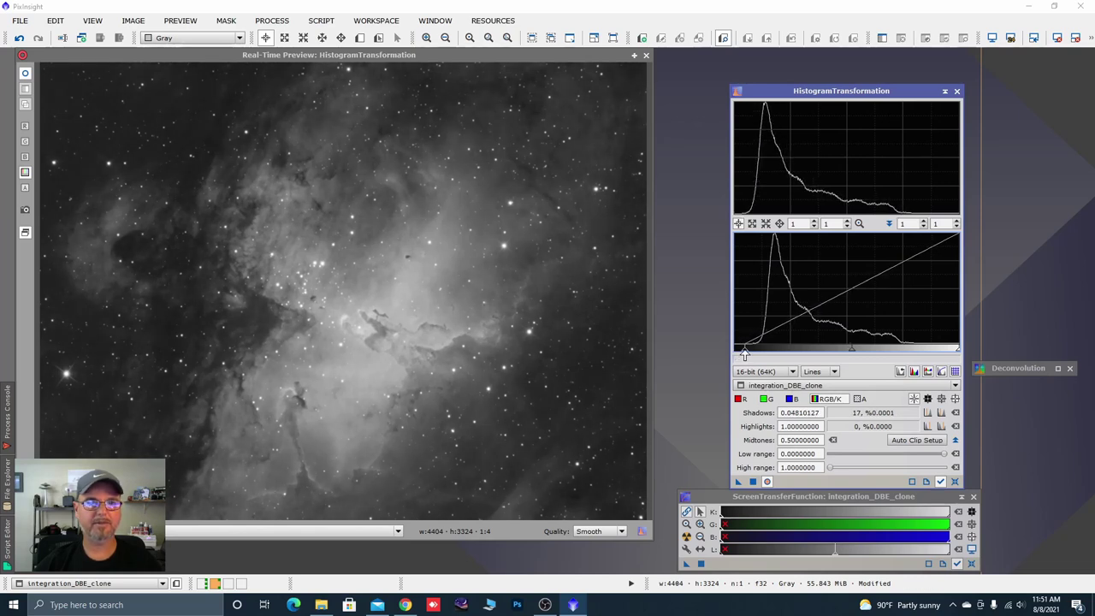
drag(744, 354, 747, 354)
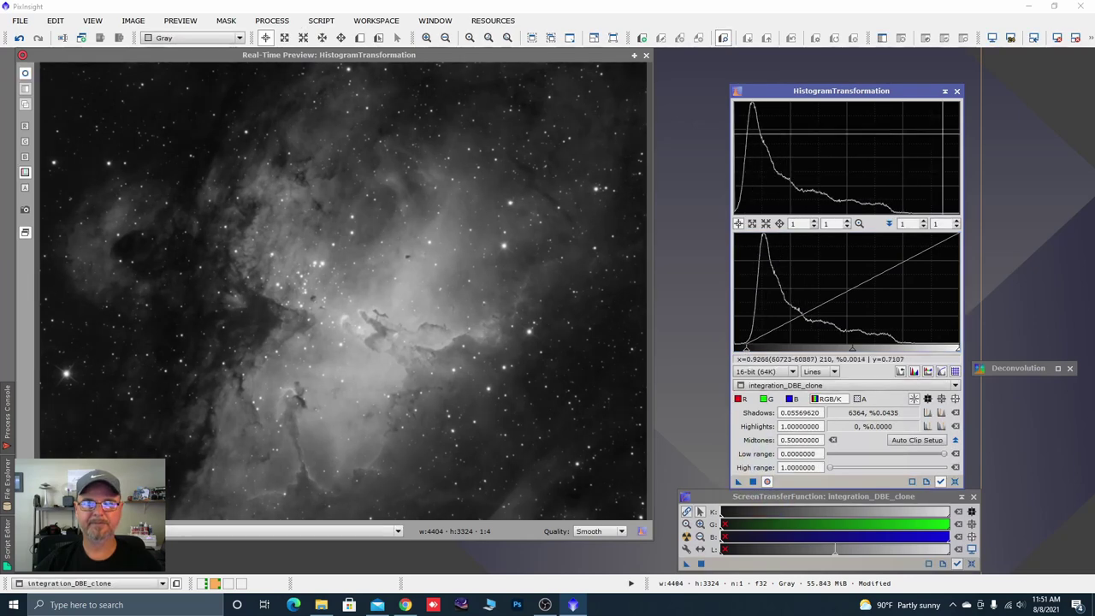
- Iconize HistogramTransformation, close the preview and rename the clone to decon_mask
click(945, 91)
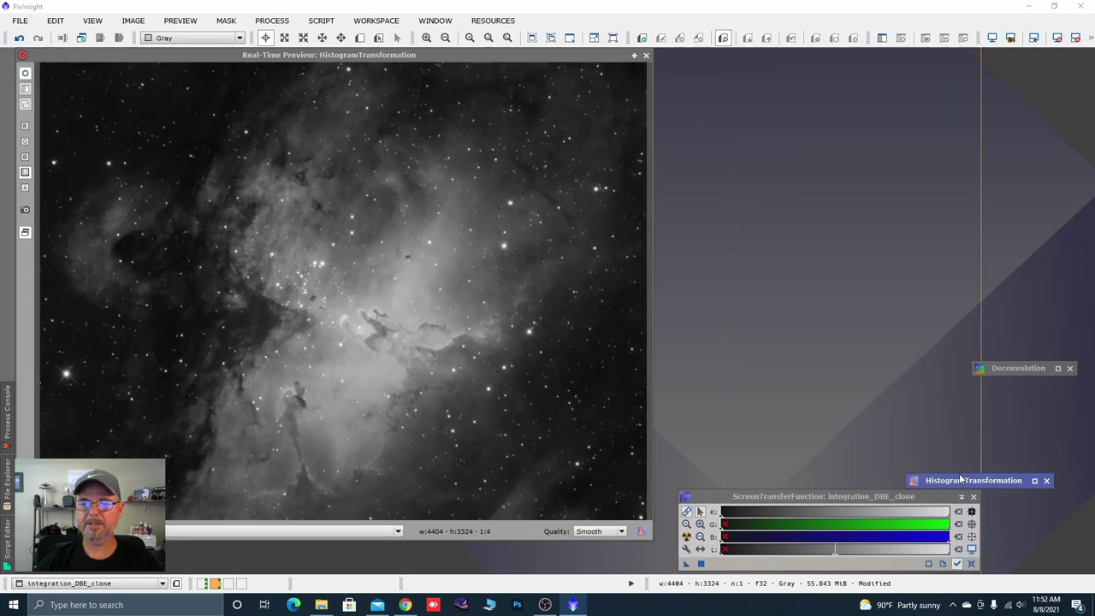
click(646, 57)
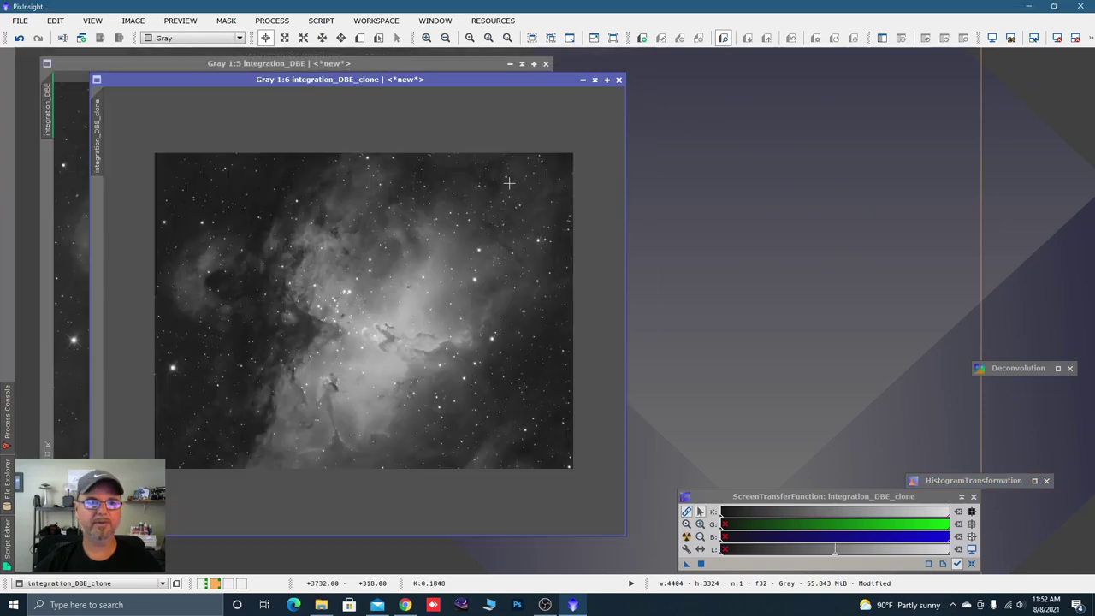
double_click(97, 134)
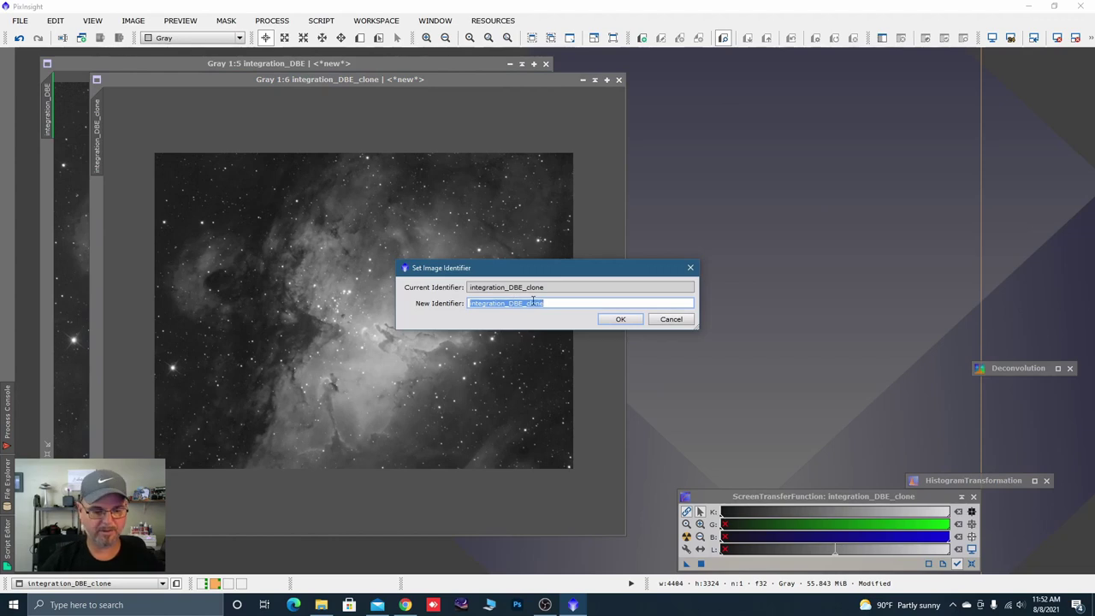
text(decon_mas)
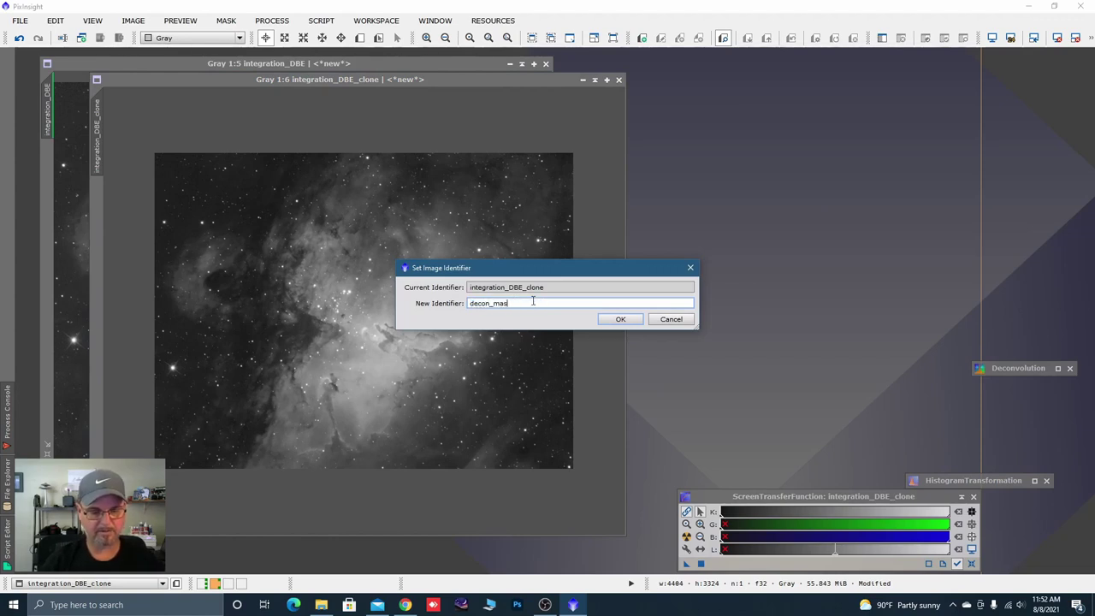
text(k)
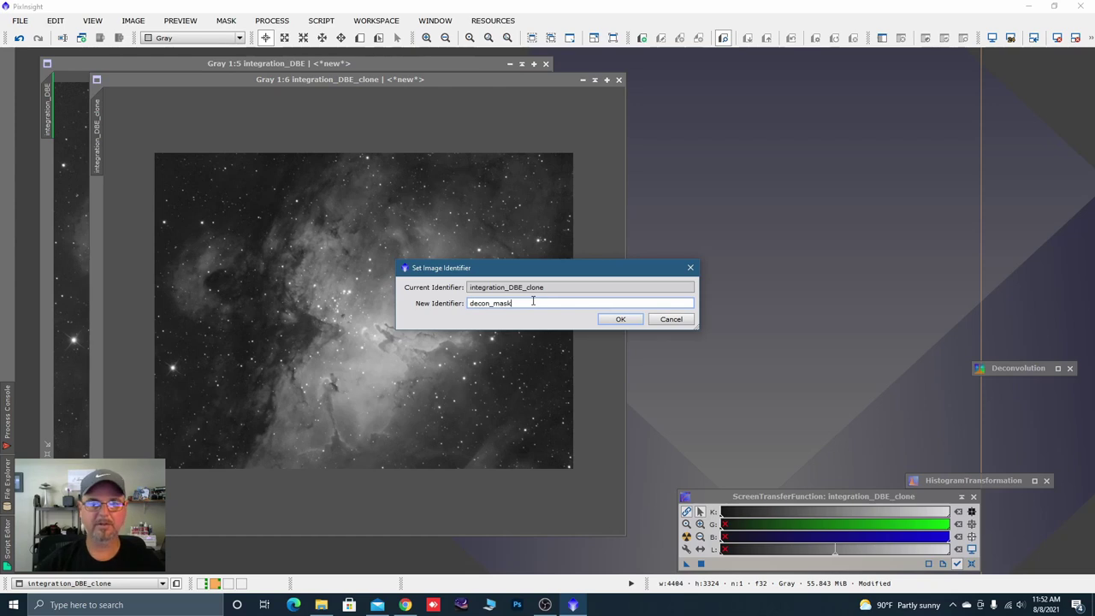
click(610, 322)
drag(566, 75, 528, 70)
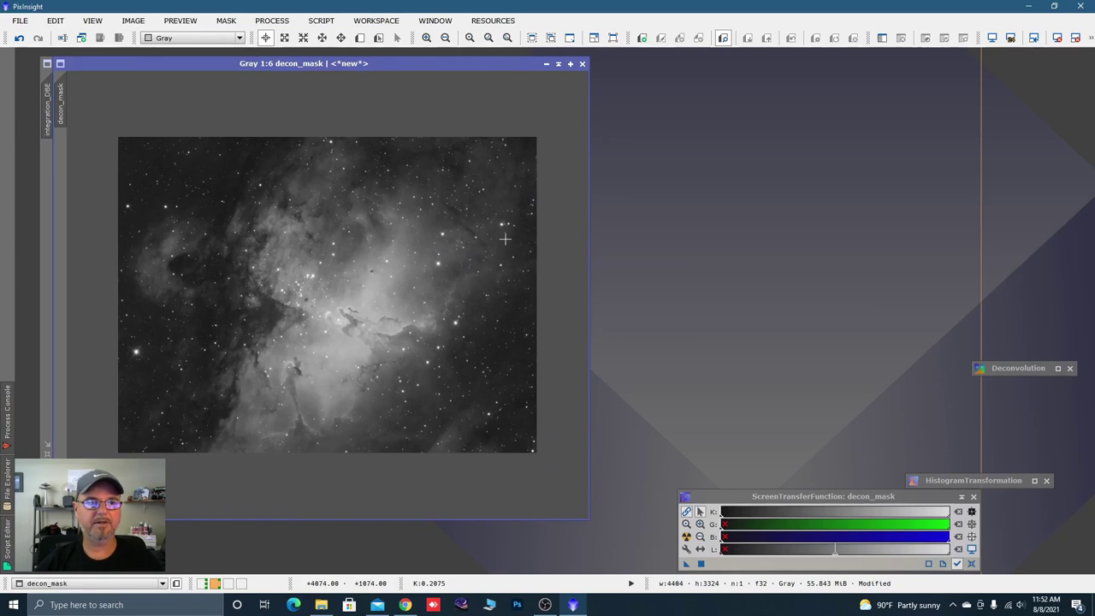
drag(445, 68, 458, 67)
- Open StarMask beside the image and set Large-scale to 0 and Truncation to 0.56
click(320, 23)
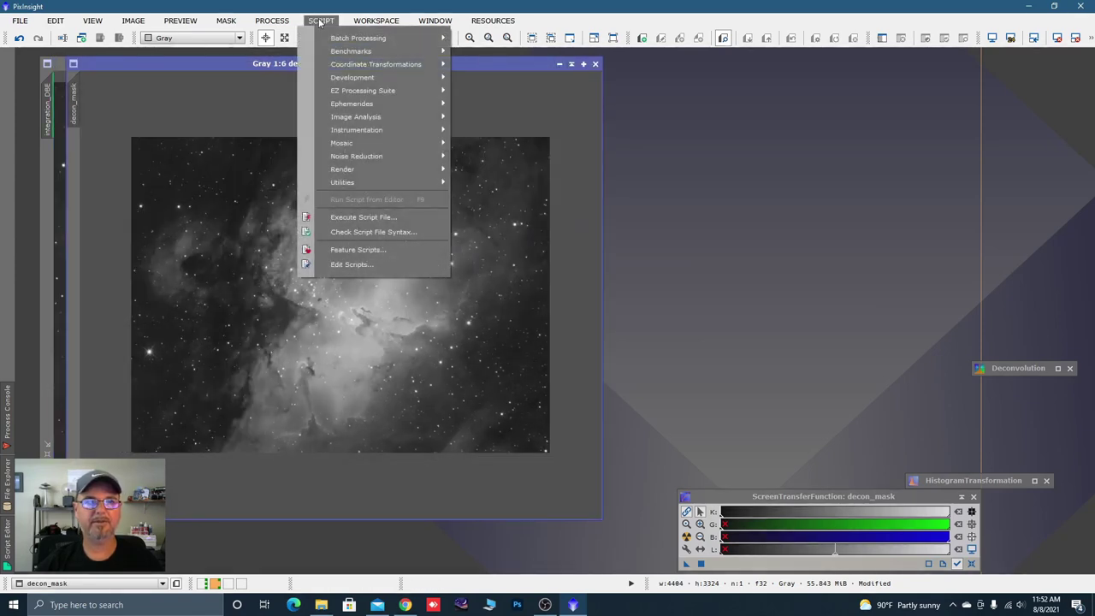
mouse_move(280, 22)
mouse_move(406, 13)
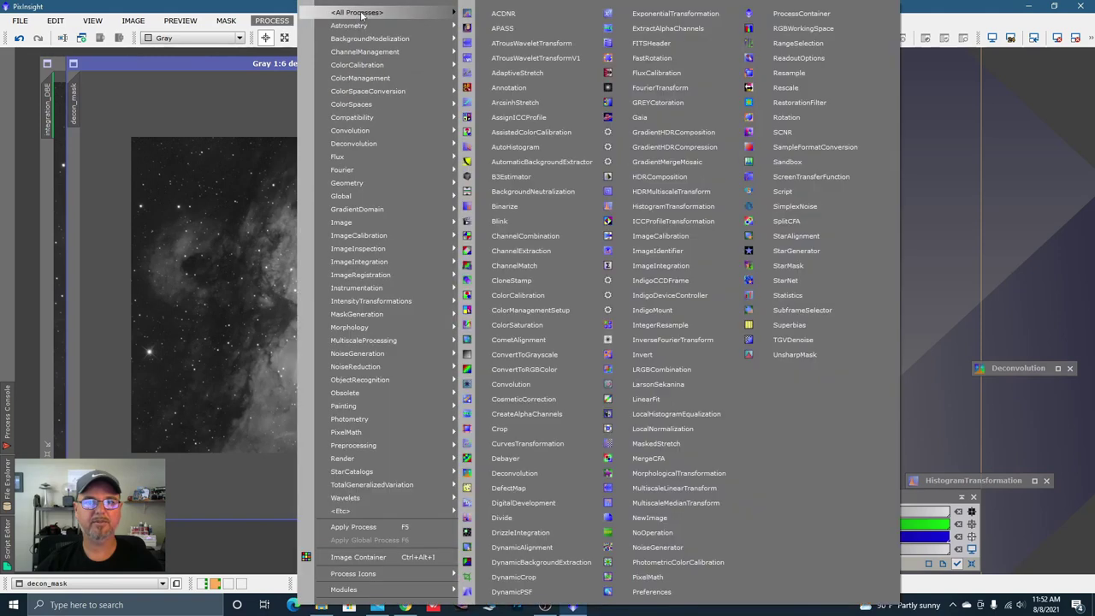
click(788, 266)
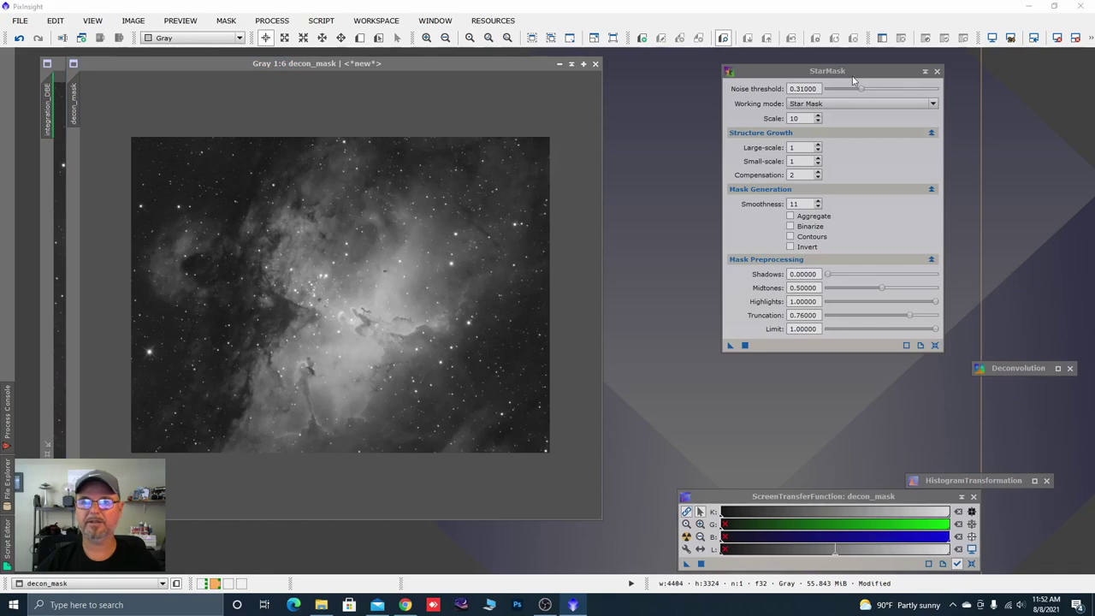
drag(849, 74, 888, 82)
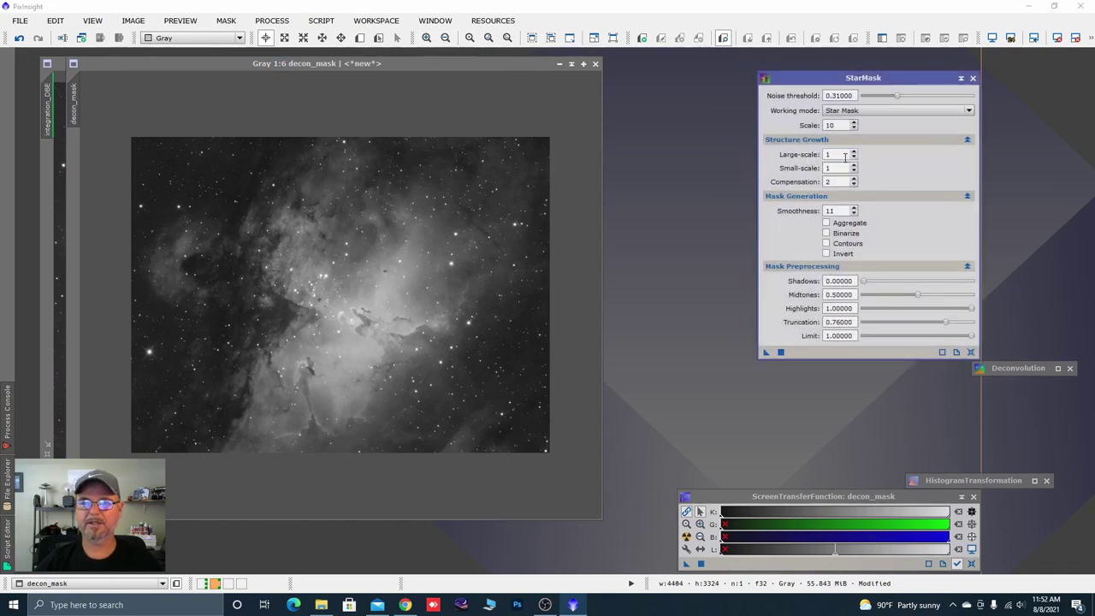
click(849, 156)
drag(944, 323, 932, 326)
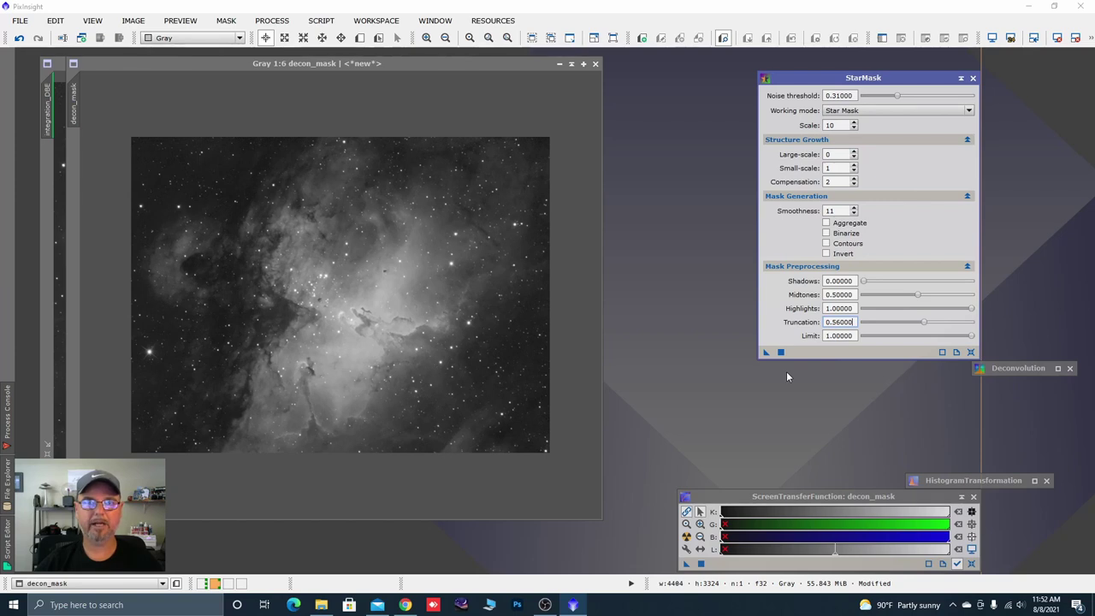
- Apply StarMask to decon_mask to create star_mask, then iconize the StarMask panel
drag(766, 352, 514, 354)
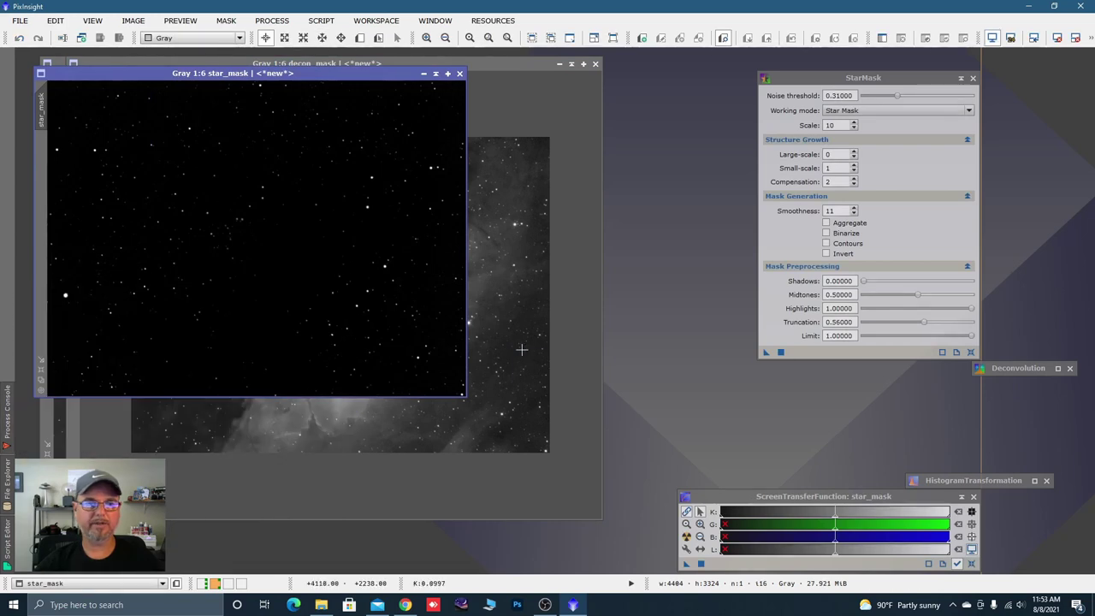
drag(376, 76, 497, 144)
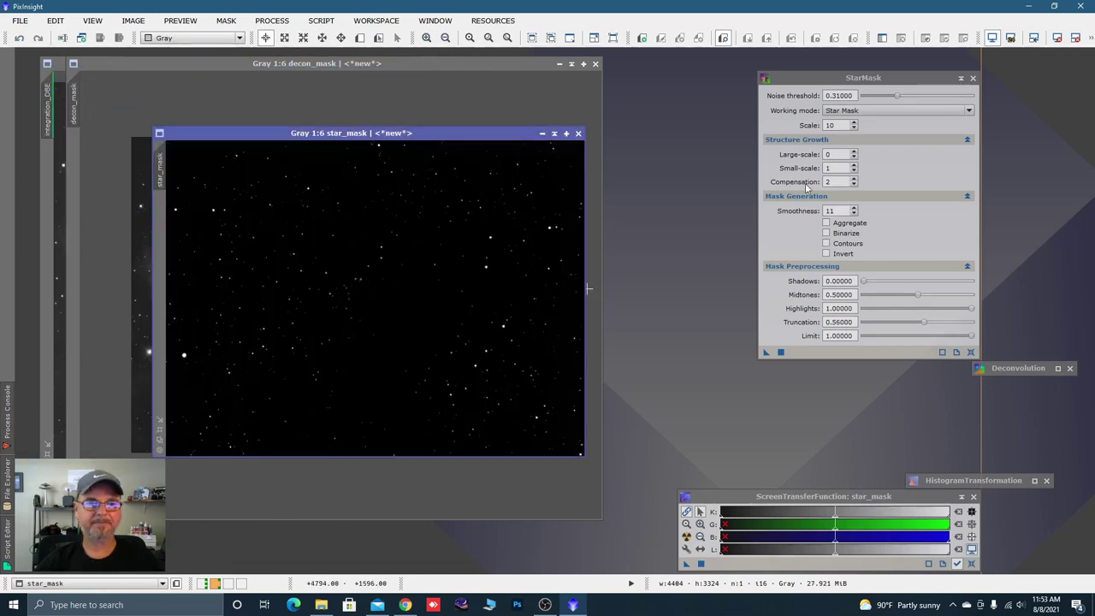
click(962, 78)
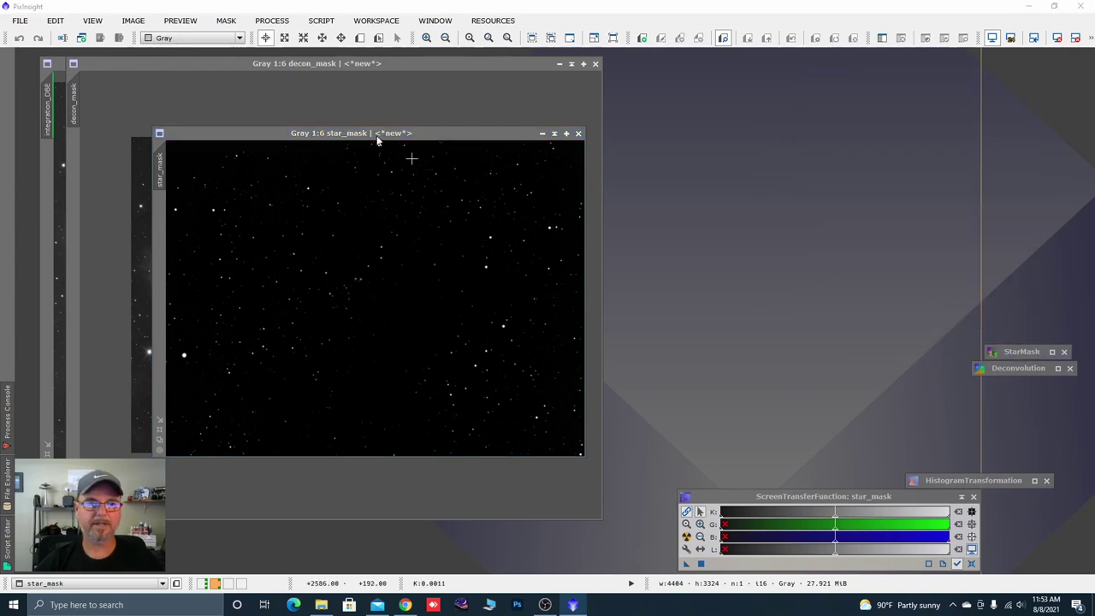
drag(328, 135, 663, 115)
scroll(670, 212, up, 2)
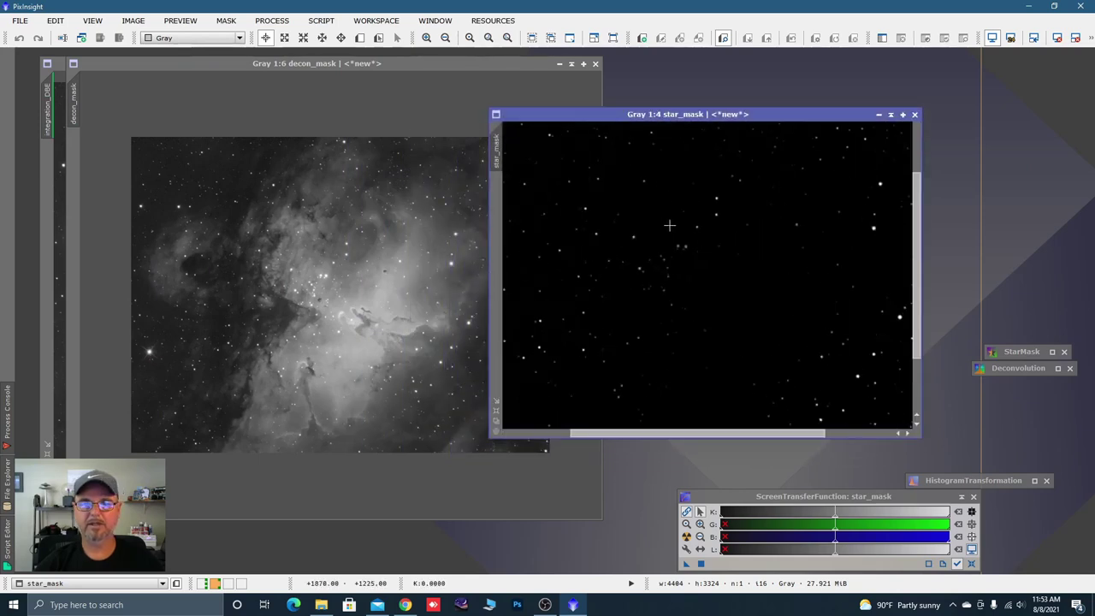
key(alt+p)
drag(647, 258, 756, 255)
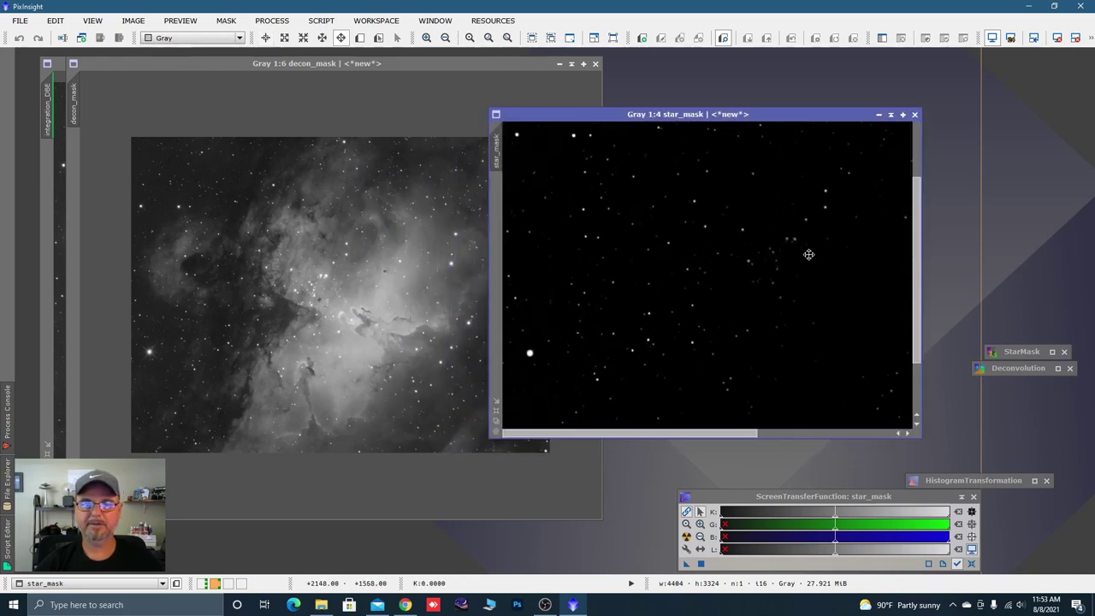
scroll(653, 306, up, 1)
drag(653, 305, 796, 269)
scroll(688, 276, up, 1)
key(alt+r)
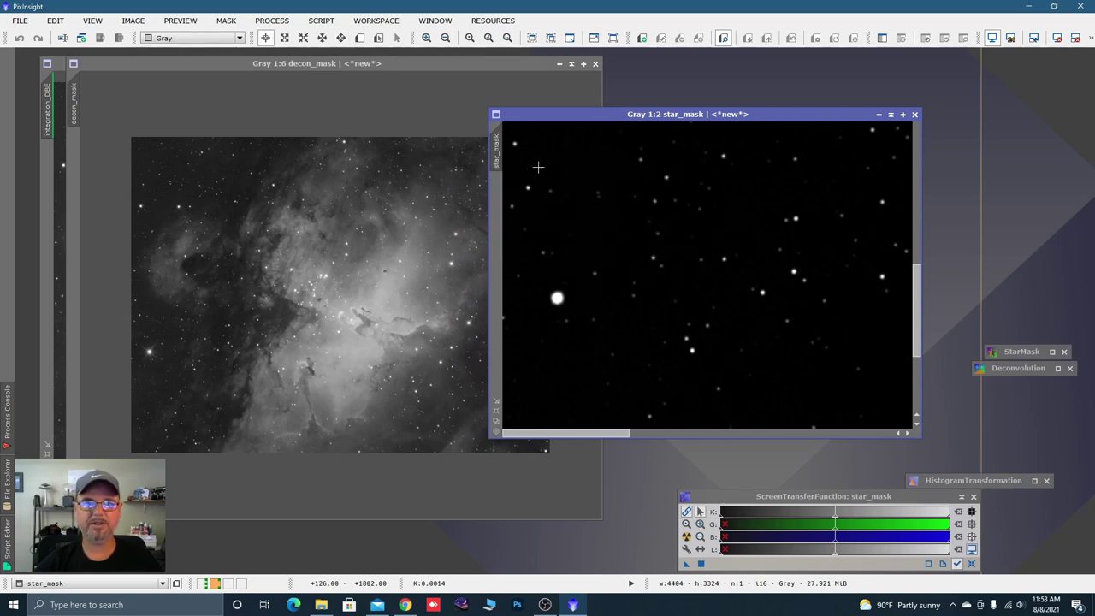
drag(496, 152, 78, 109)
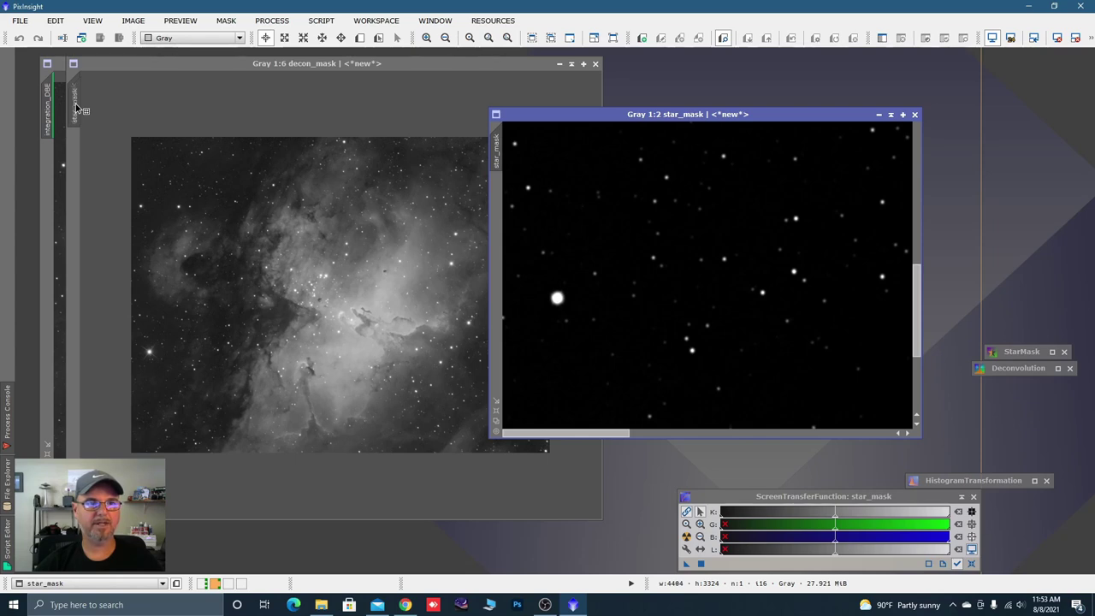
drag(76, 109, 76, 109)
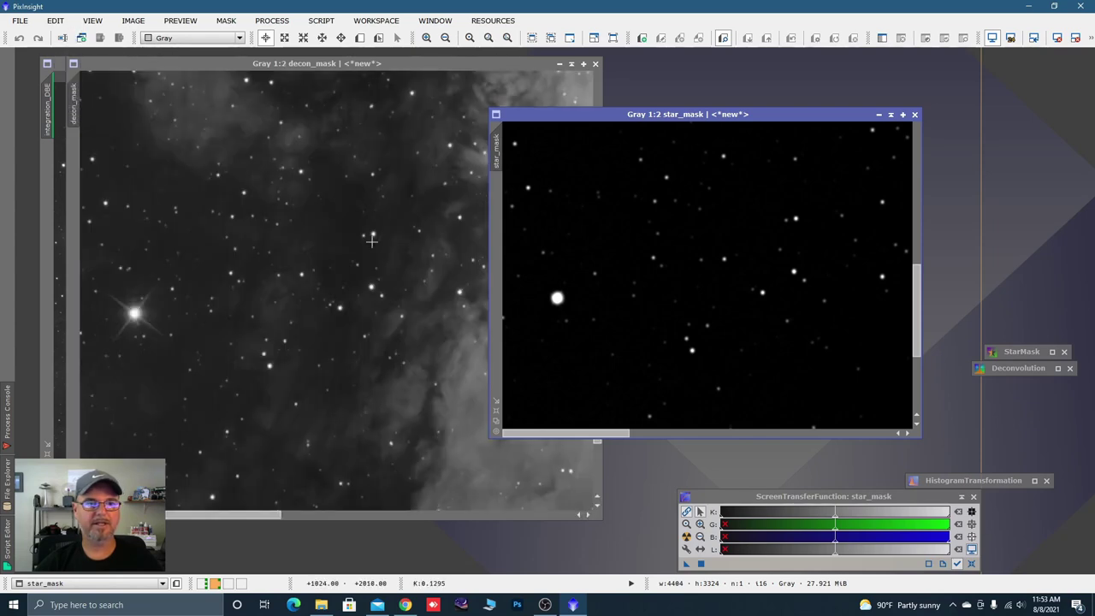
click(496, 421)
drag(586, 108, 657, 91)
scroll(650, 319, up, 3)
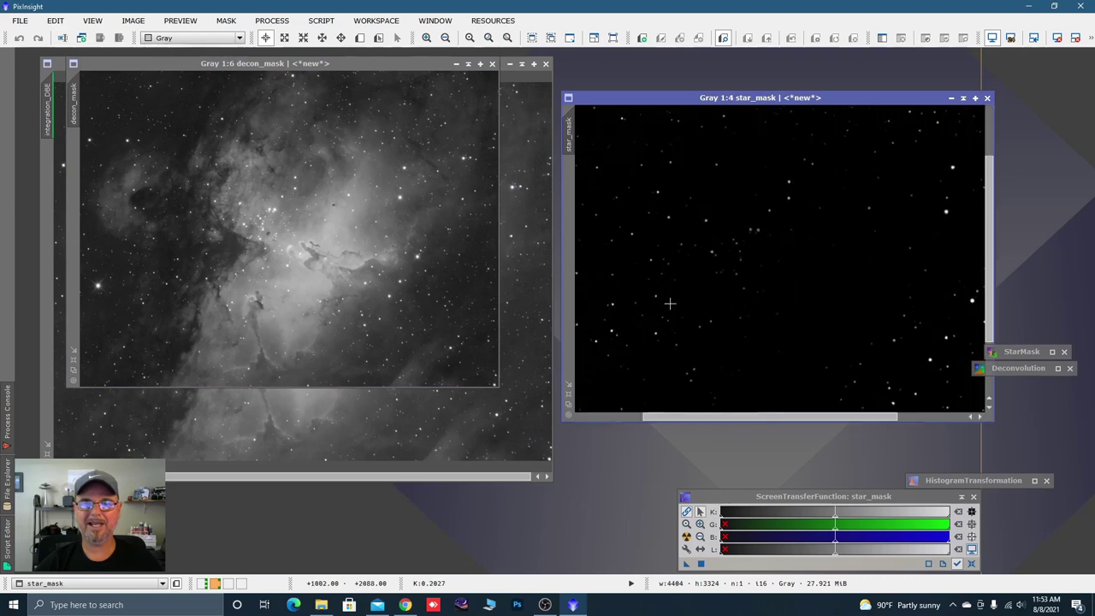
drag(667, 305, 929, 268)
drag(714, 282, 726, 252)
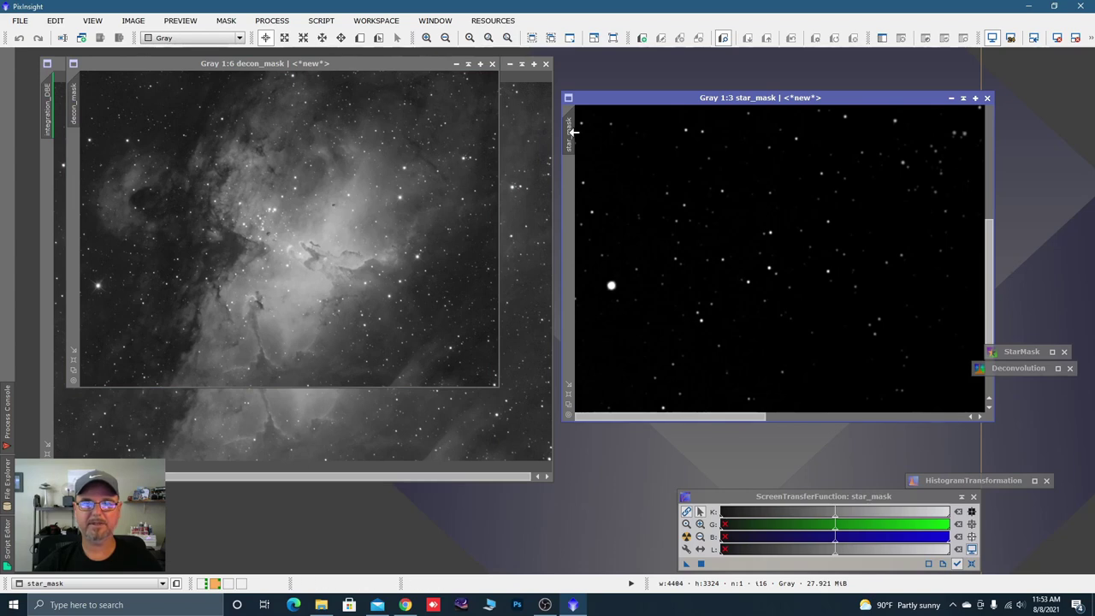
drag(568, 130, 80, 110)
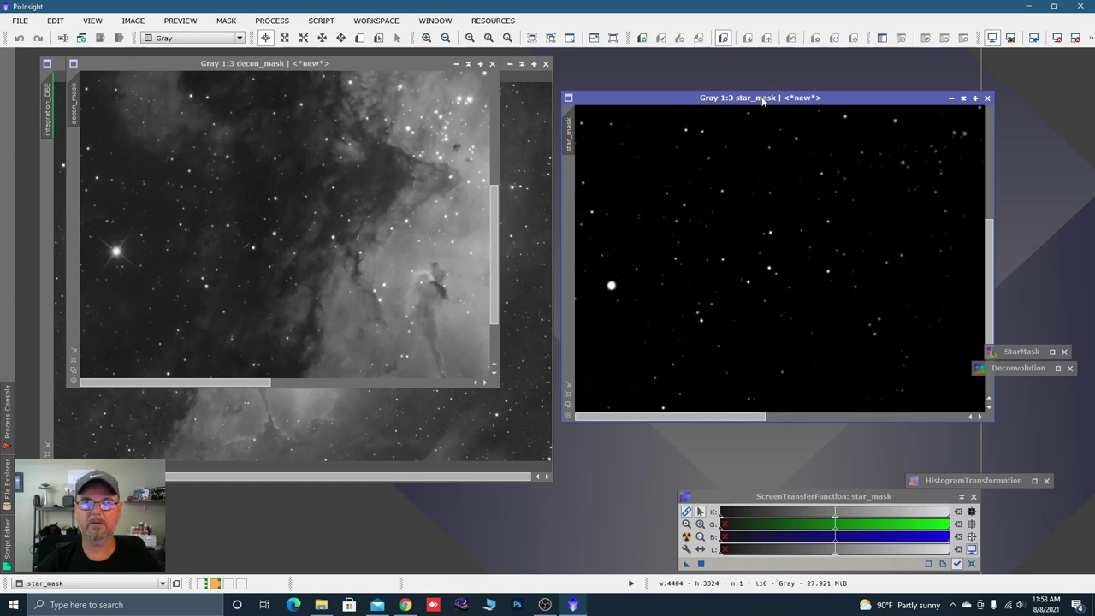
drag(763, 100, 274, 65)
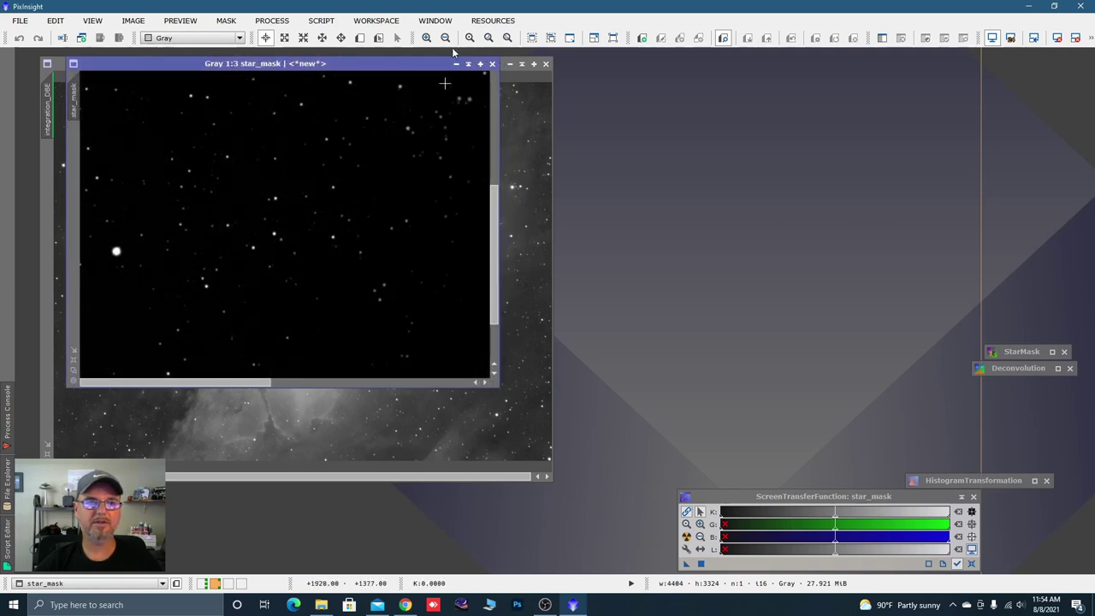
- Rename the star_mask image's identifier to 'dring'
right_click(74, 101)
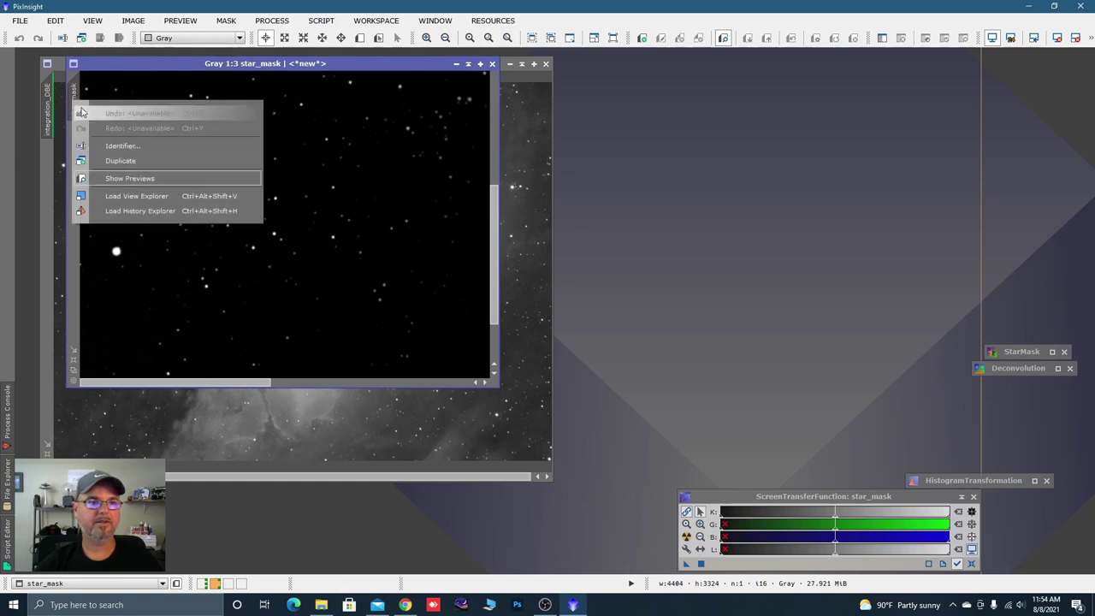
click(123, 145)
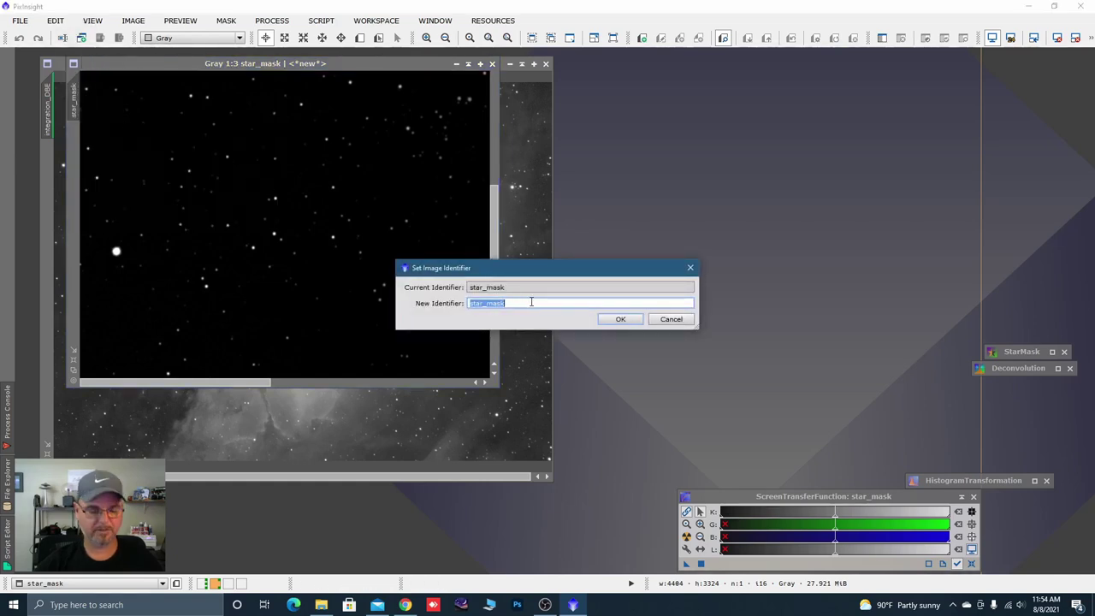
text(dr)
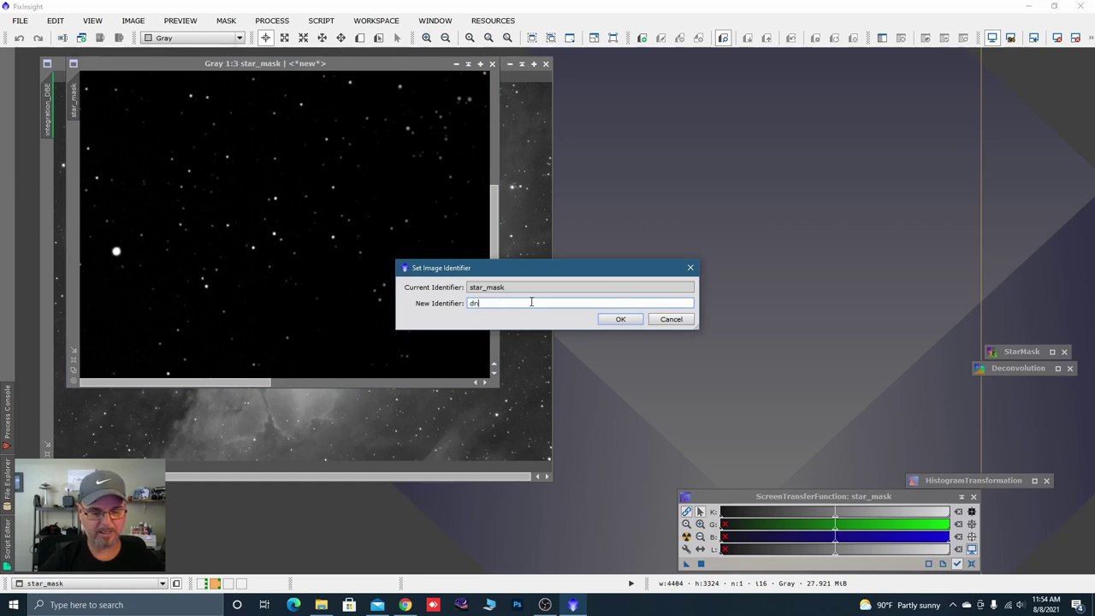
text(ing)
click(613, 324)
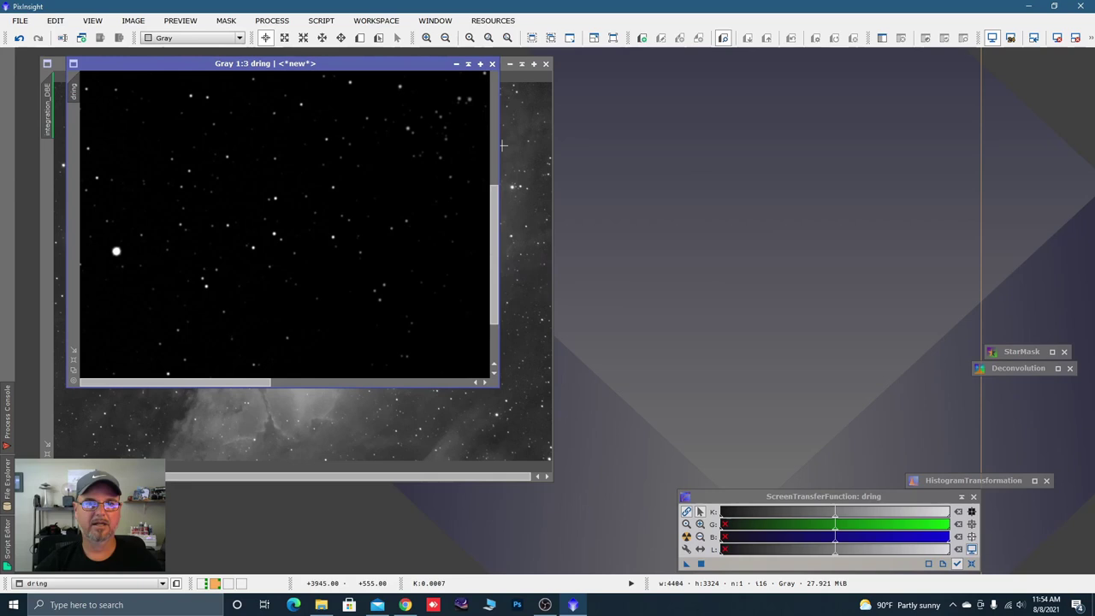
- Iconize dring and decon_mask side by side and reposition the integration_DBE window
click(456, 63)
drag(306, 231, 650, 571)
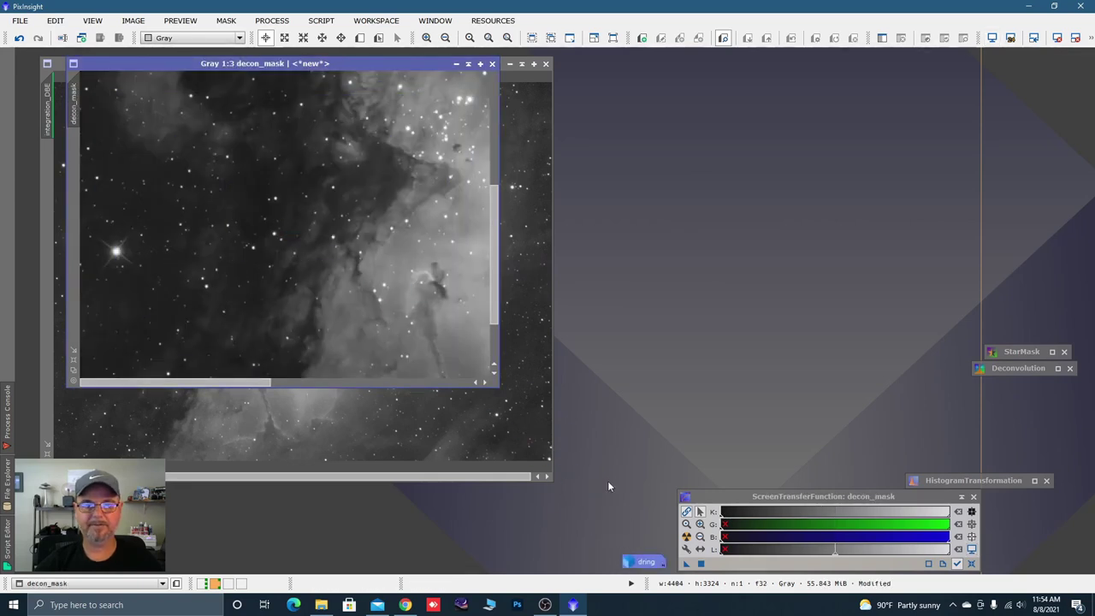
click(456, 64)
drag(295, 231, 576, 567)
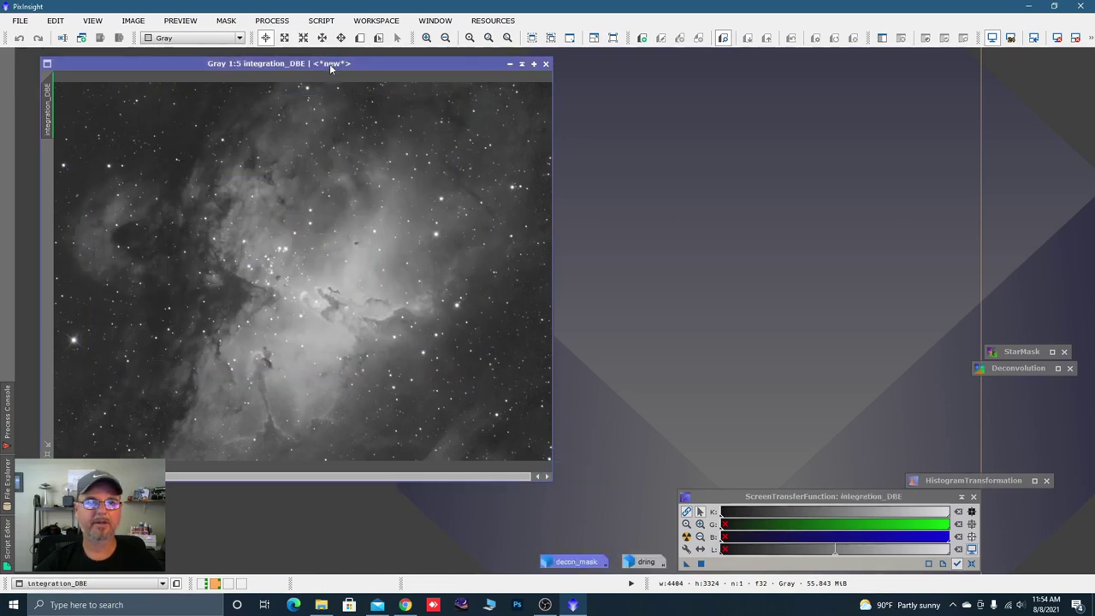
drag(329, 63, 326, 60)
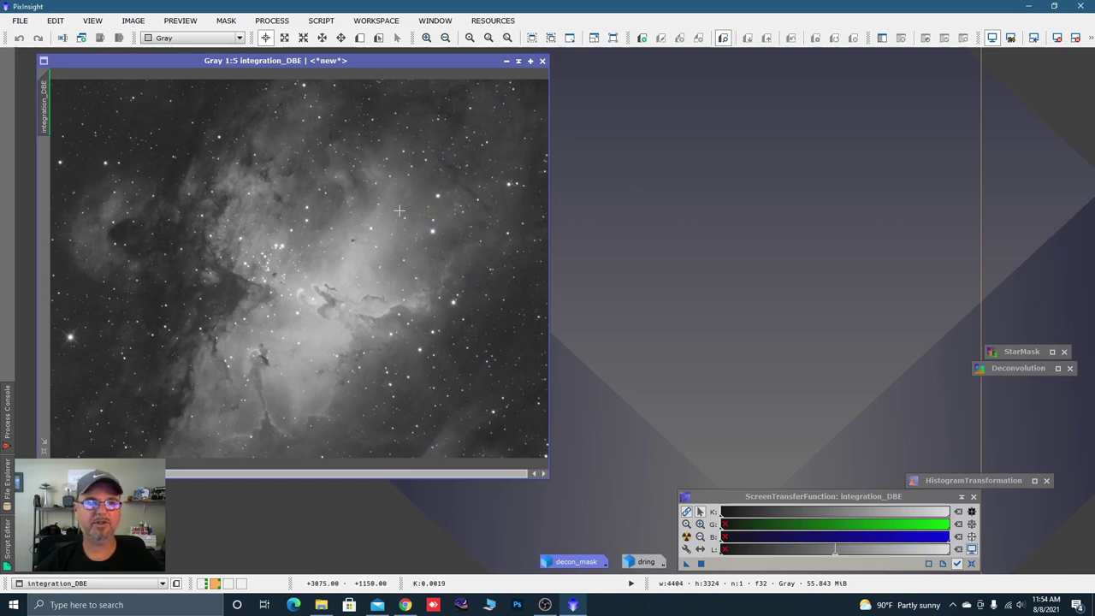
- Open DynamicPSF beside integration_DBE and zoom in to a star field
click(279, 22)
mouse_move(365, 222)
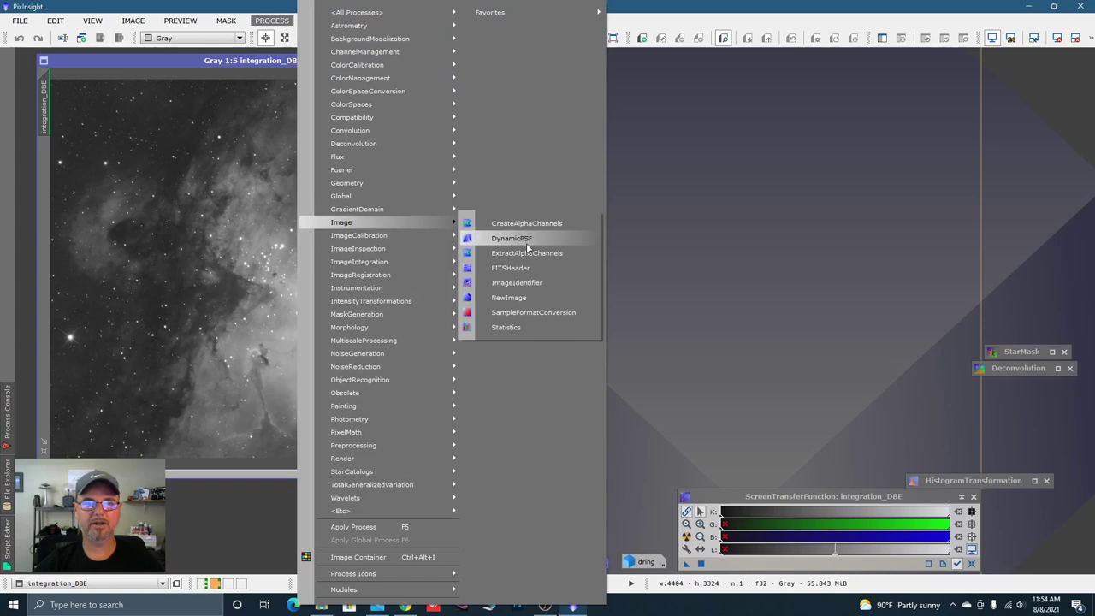
click(526, 239)
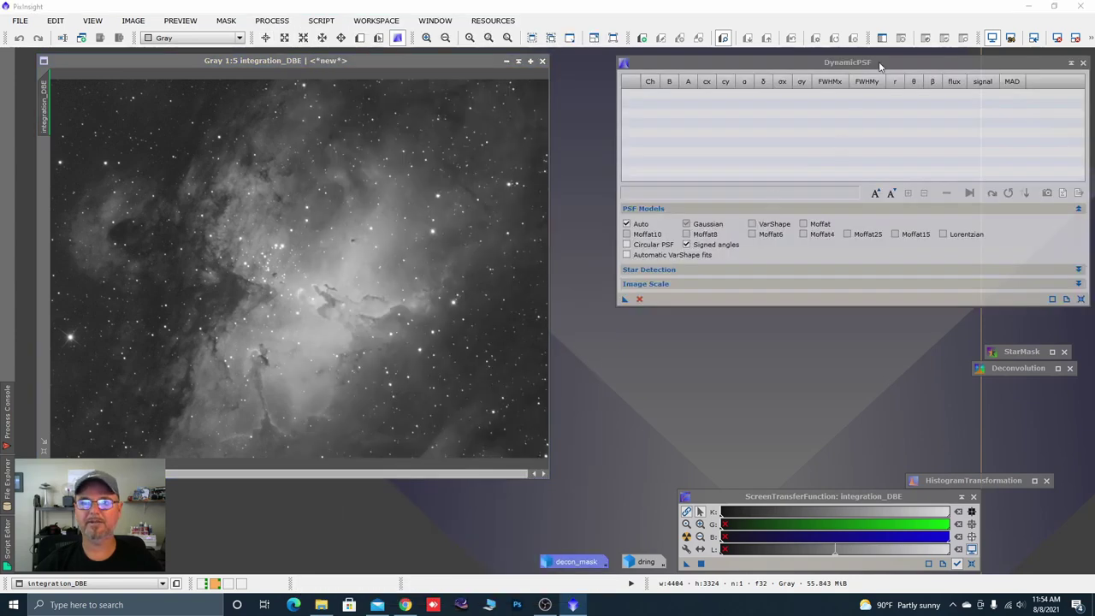
mouse_move(882, 66)
mouse_down()
mouse_move(866, 72)
mouse_move(875, 85)
mouse_up()
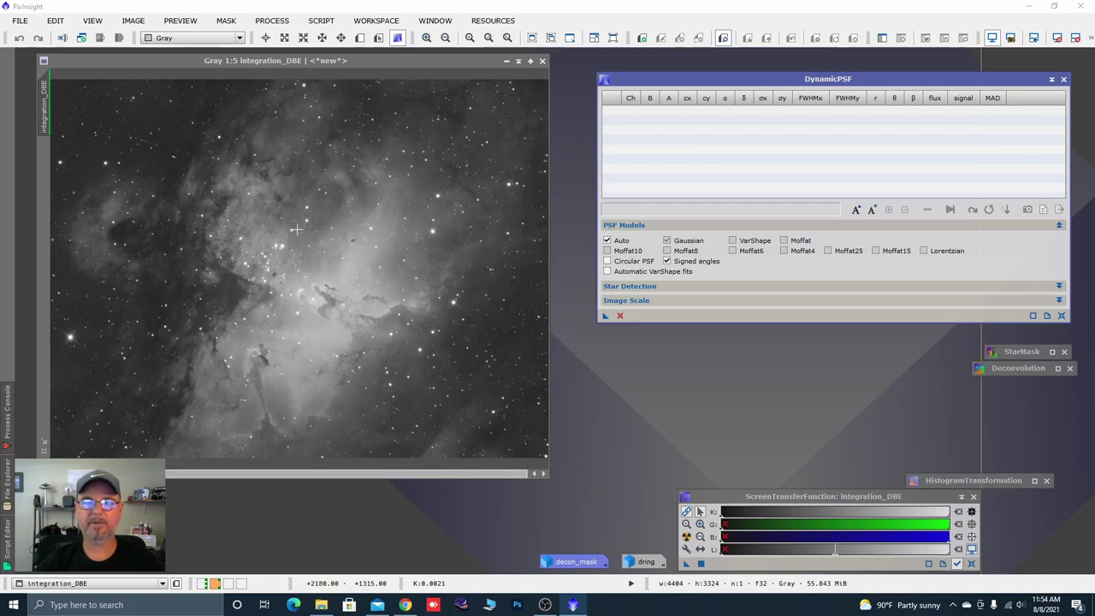
scroll(283, 171, up, 2)
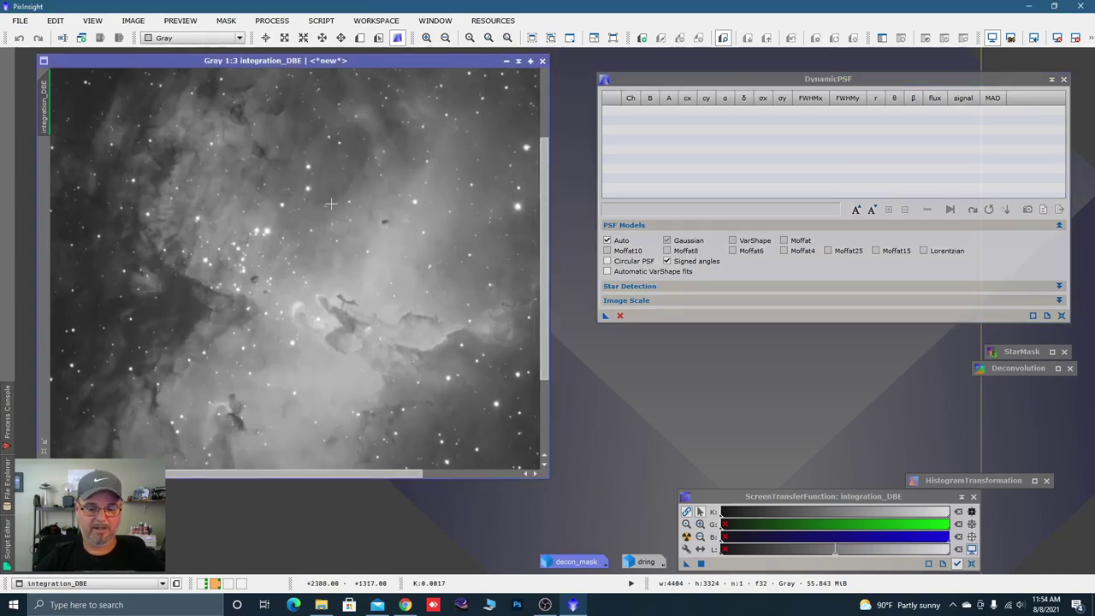
scroll(330, 204, up, 1)
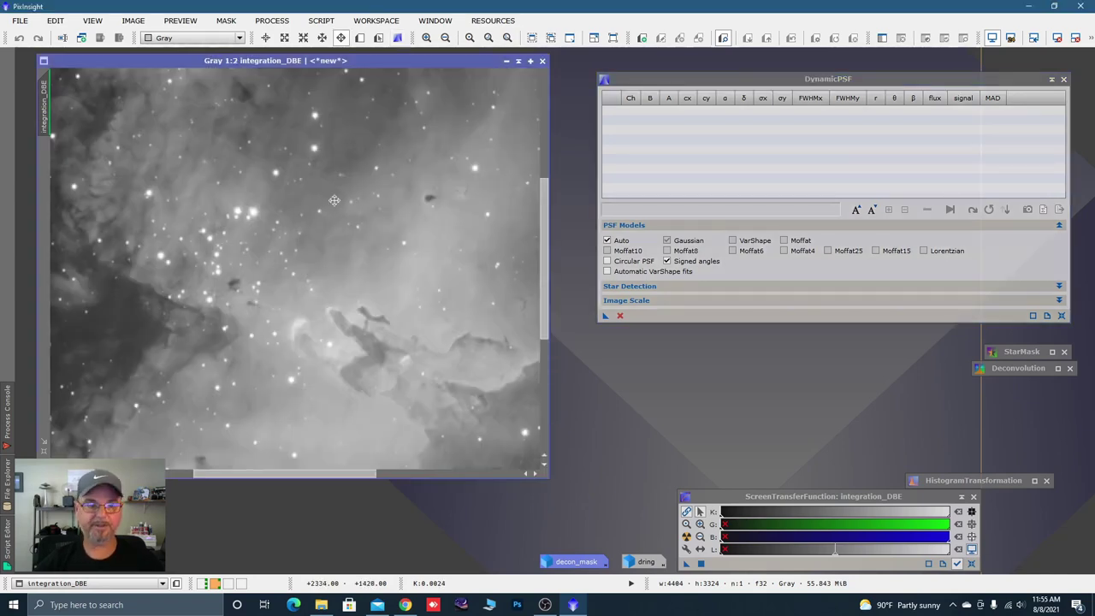
drag(335, 196, 393, 305)
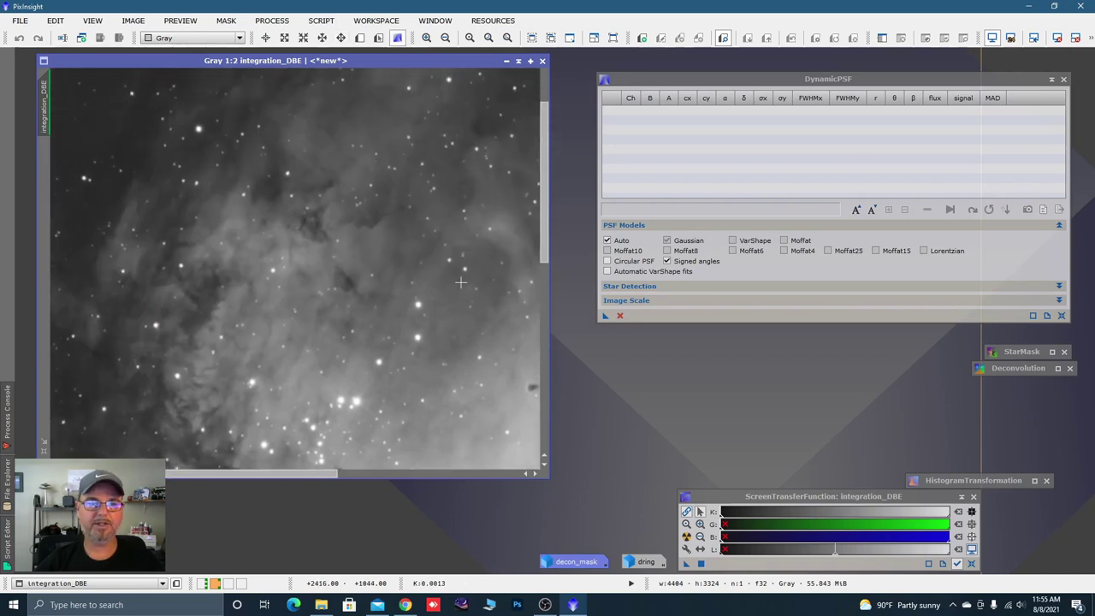
- Fit PSFs to the first eight stars, panning across the star field
click(489, 229)
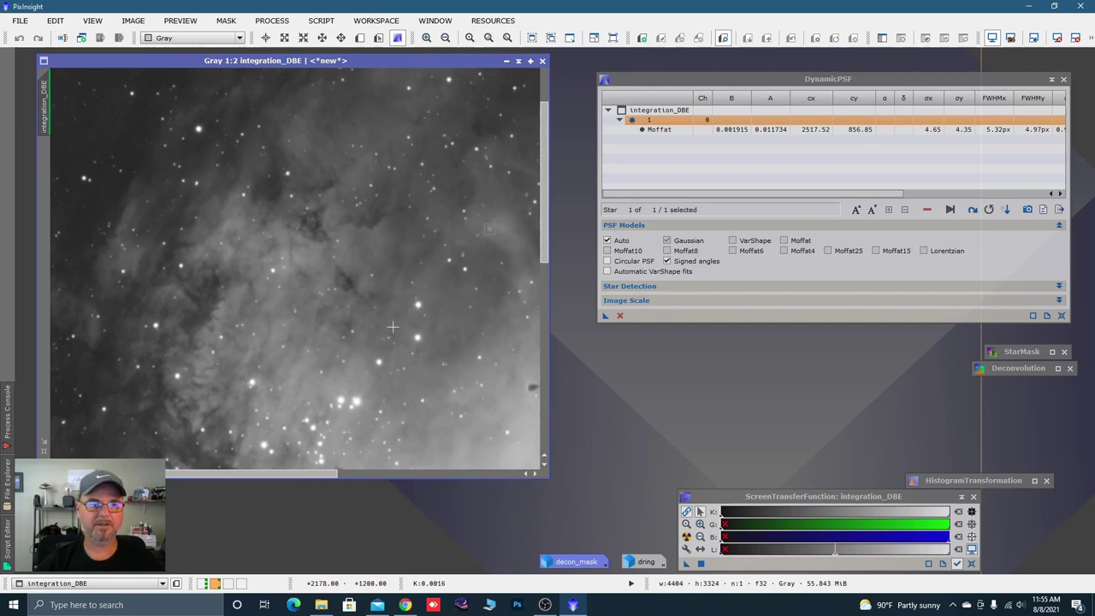
click(272, 271)
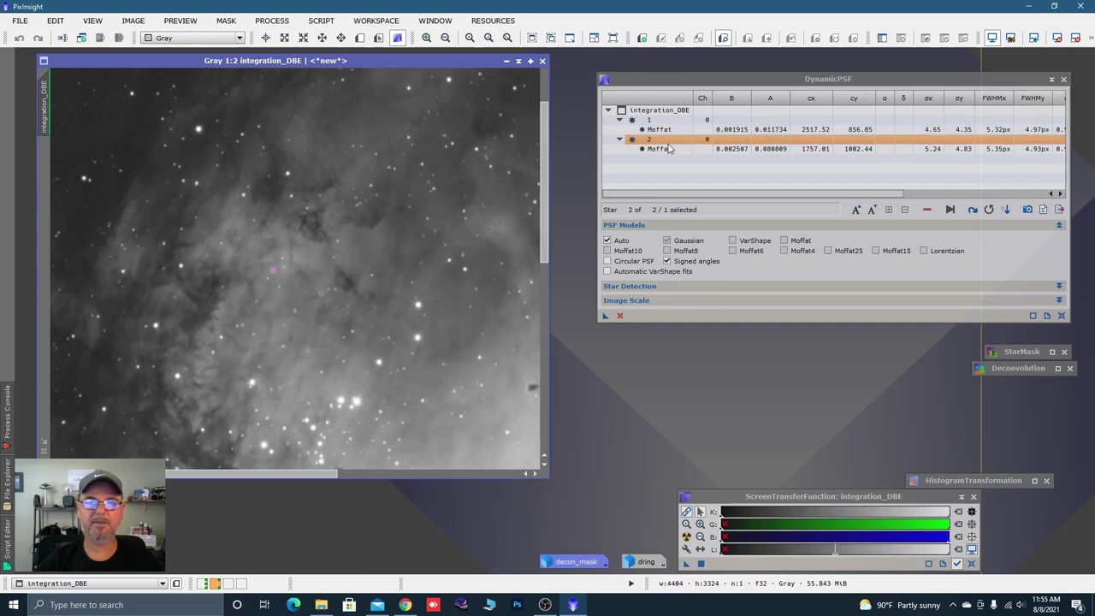
click(241, 133)
scroll(332, 202, left, 5)
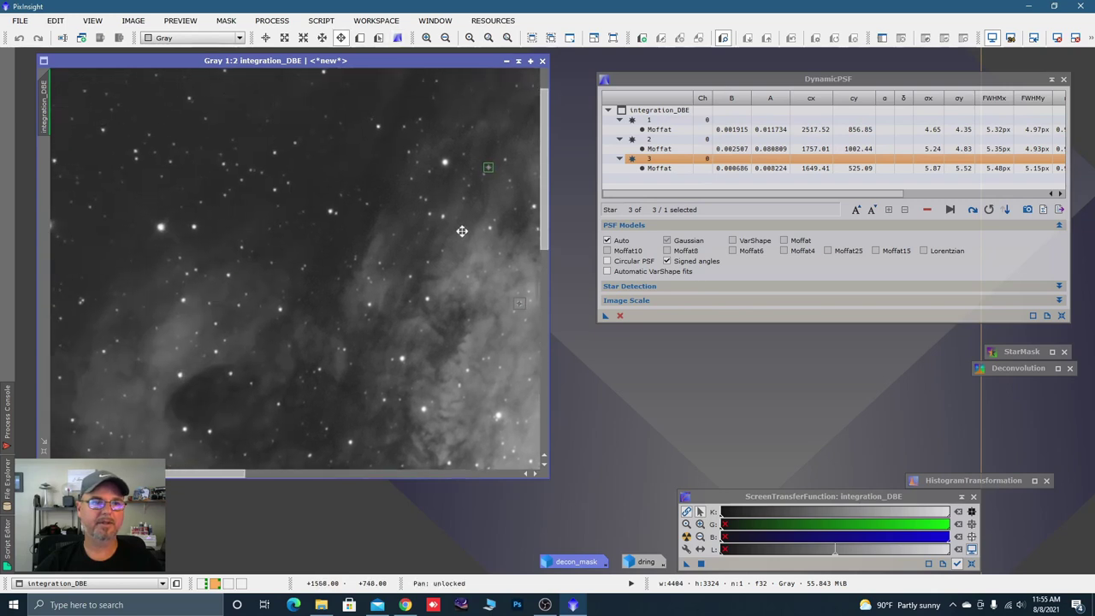
click(276, 152)
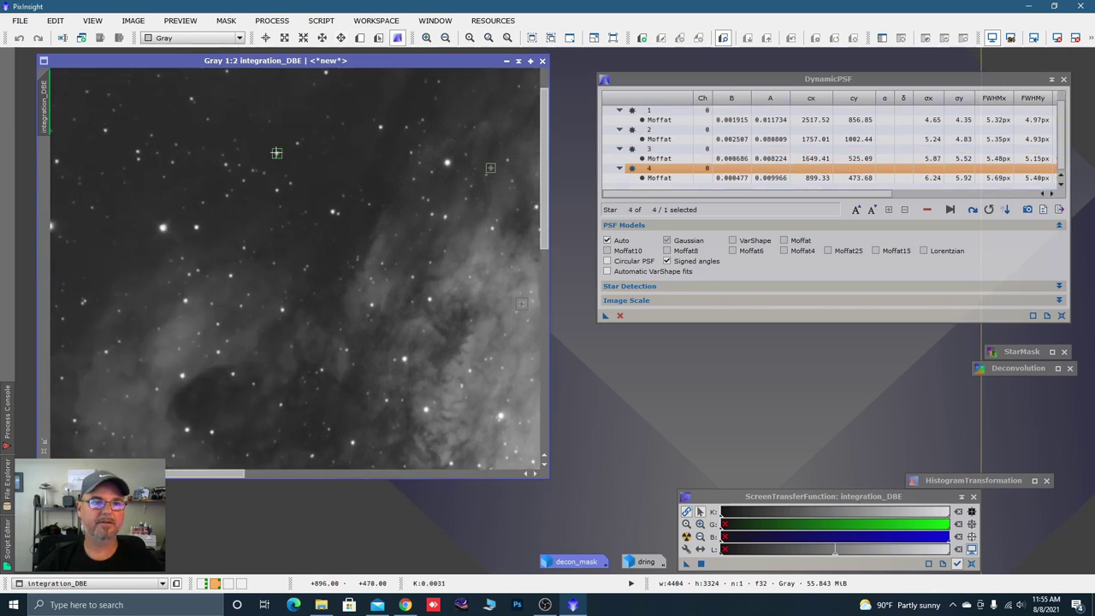
key(space)
drag(177, 181, 373, 274)
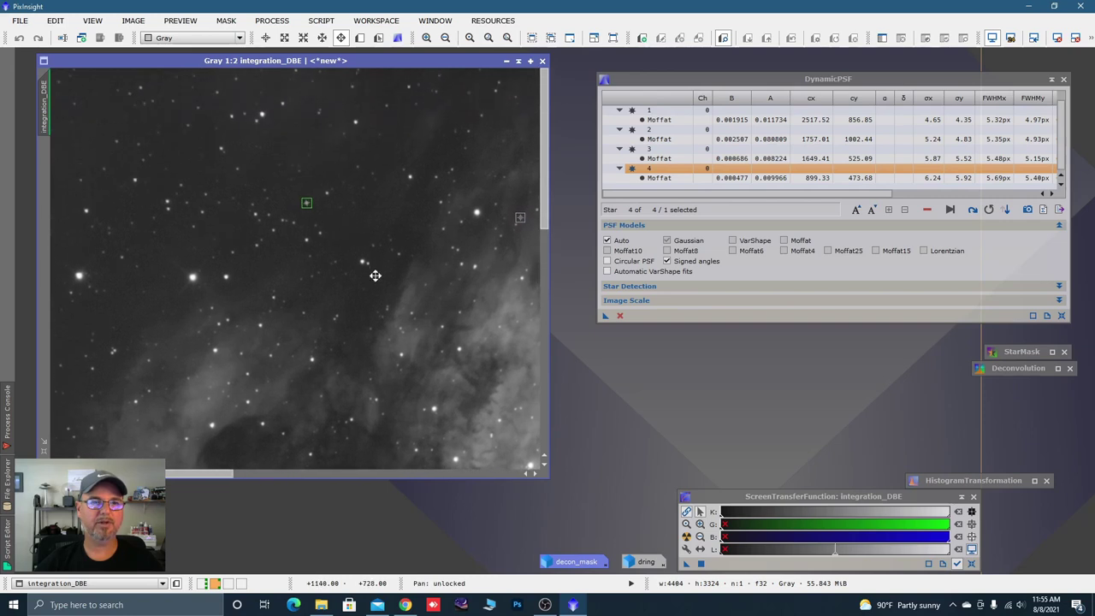
click(284, 103)
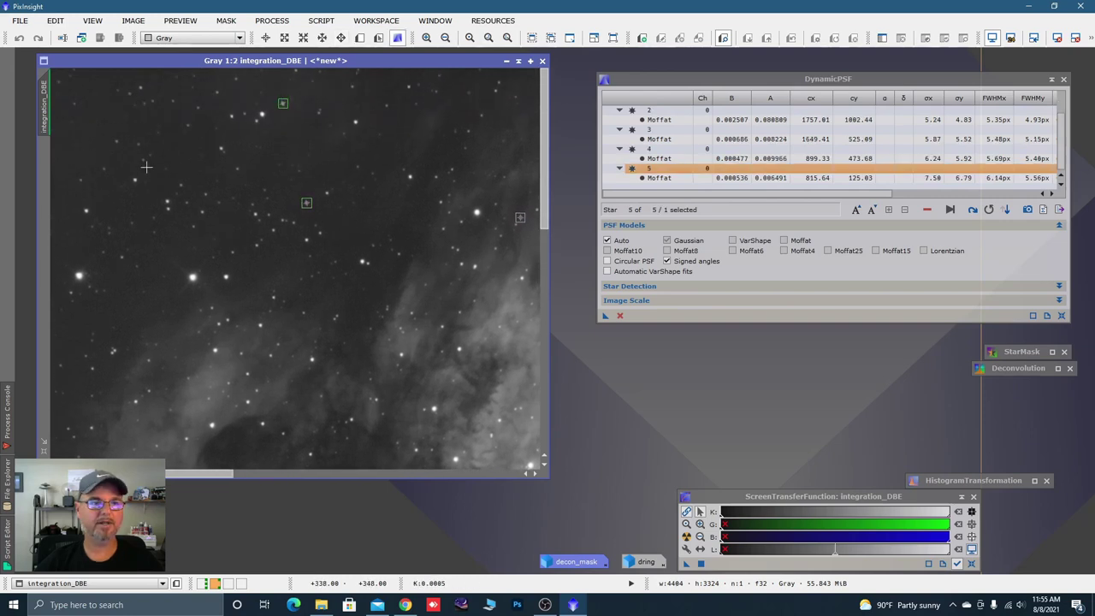
click(118, 140)
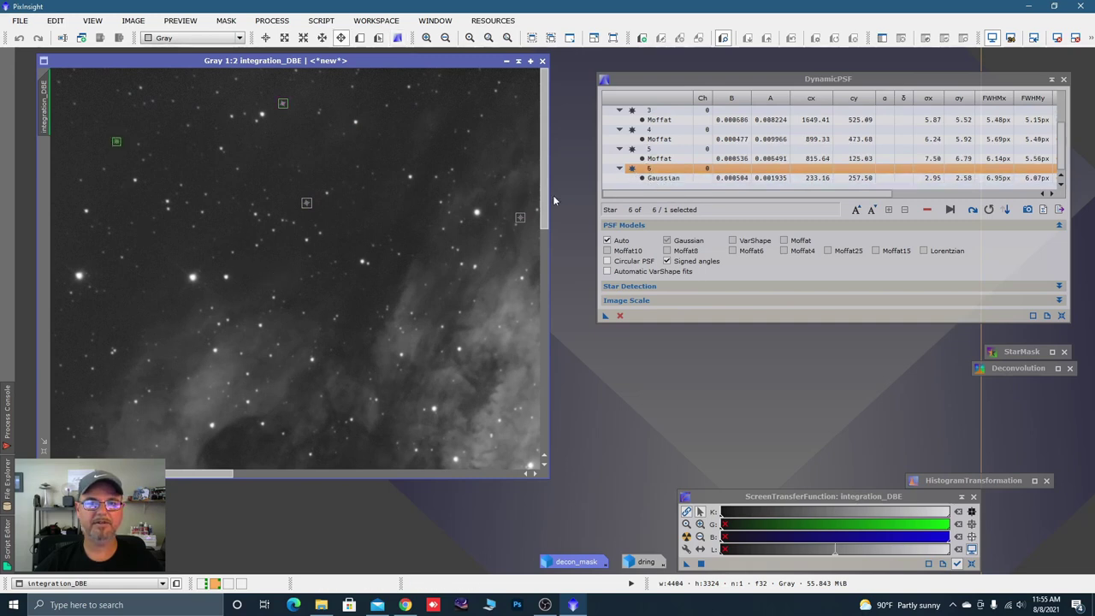
scroll(374, 240, down, 3)
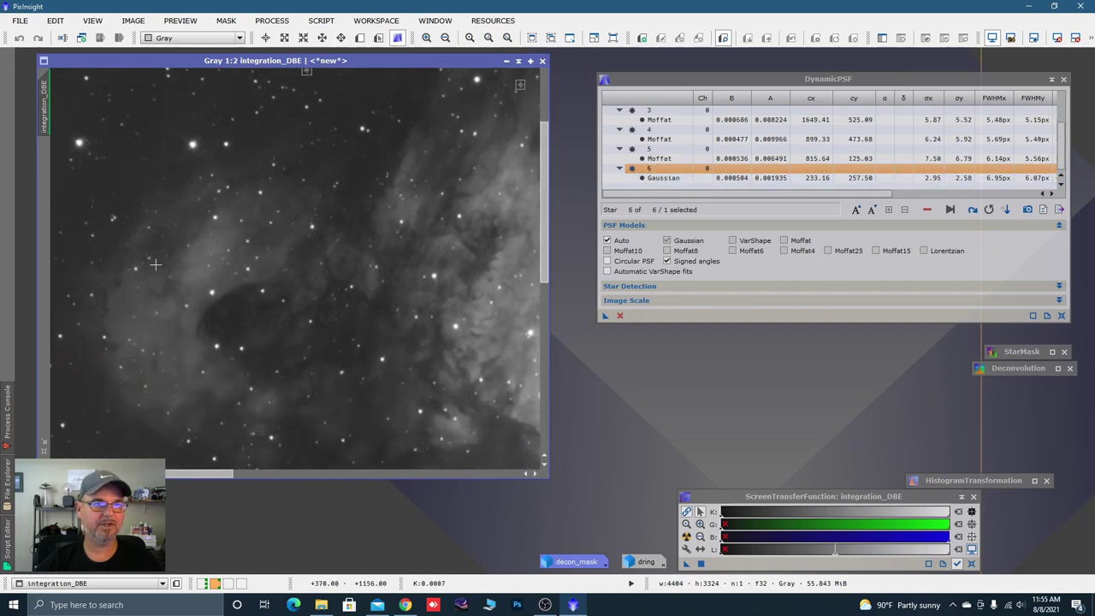
click(136, 268)
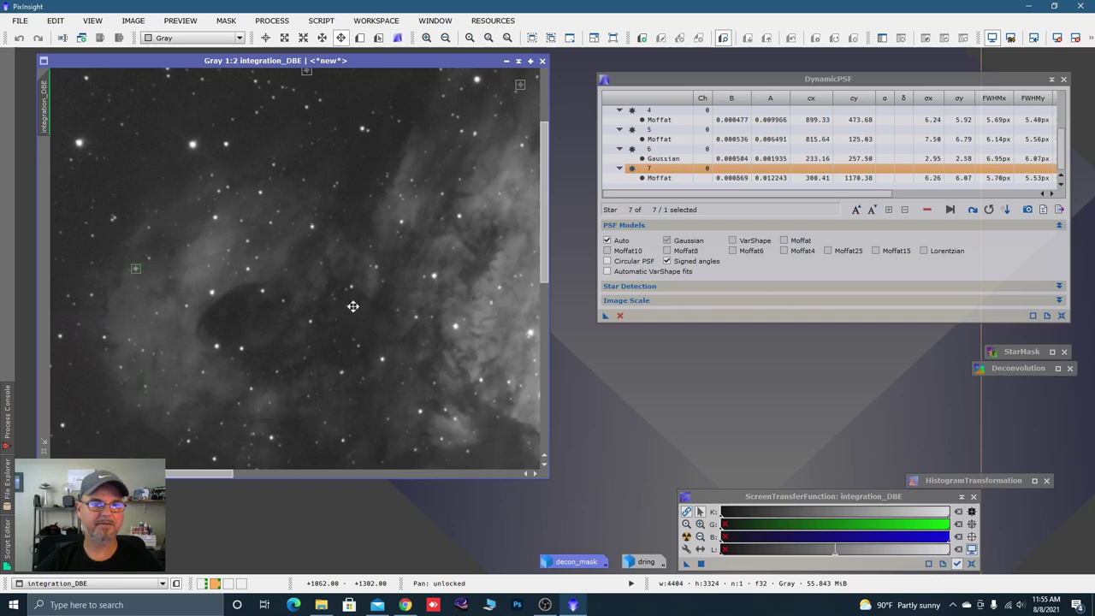
scroll(353, 295, down, 3)
click(311, 185)
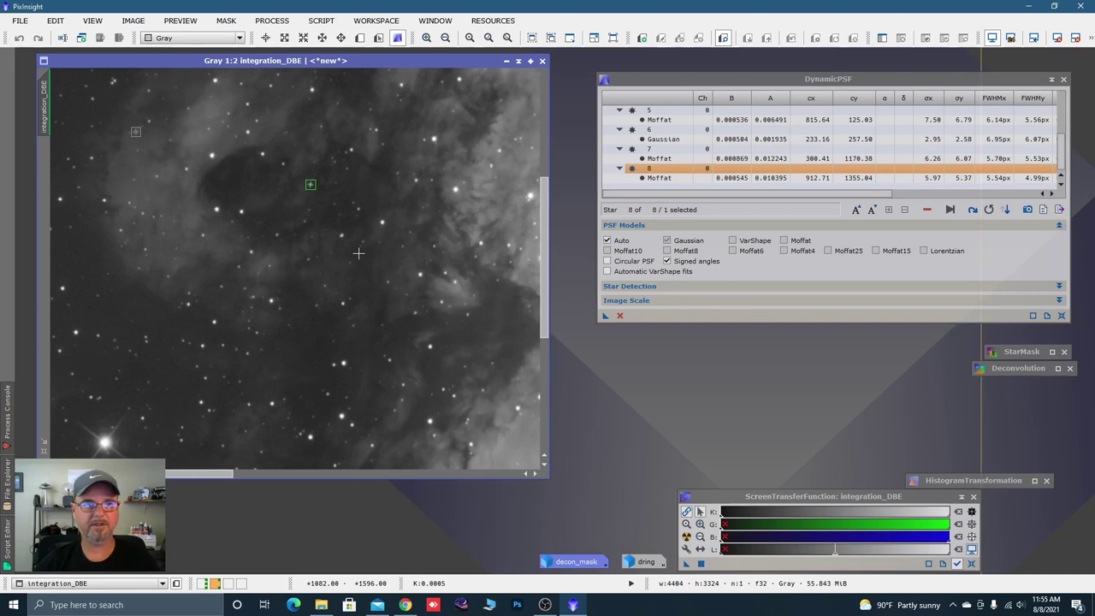
- Toggle the screen stretch off and back on, then sample stars 9 through 12
key(ctrl+F11)
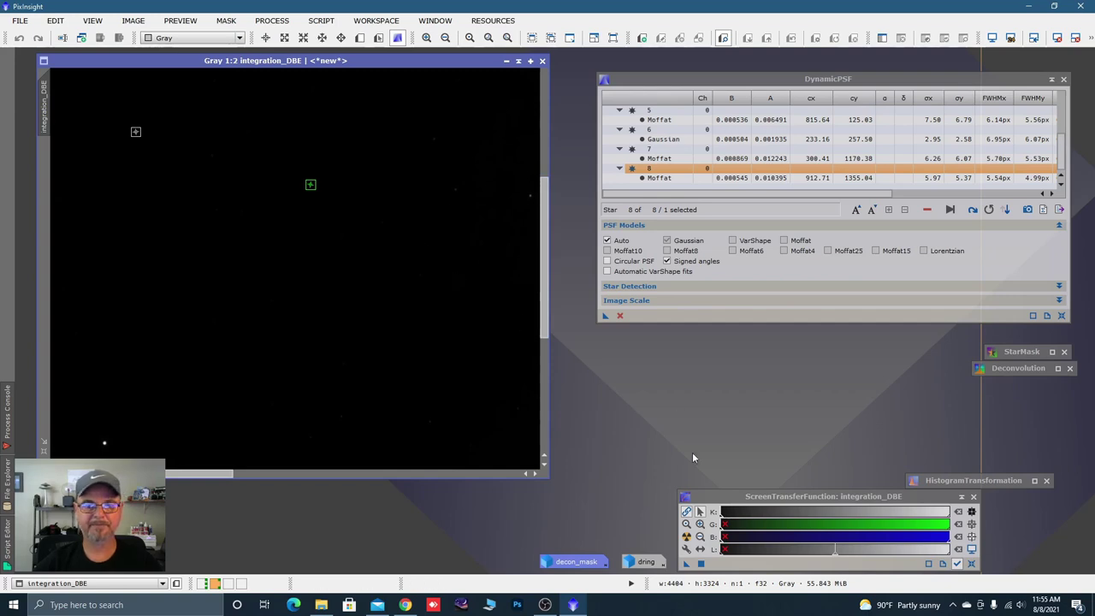
click(688, 538)
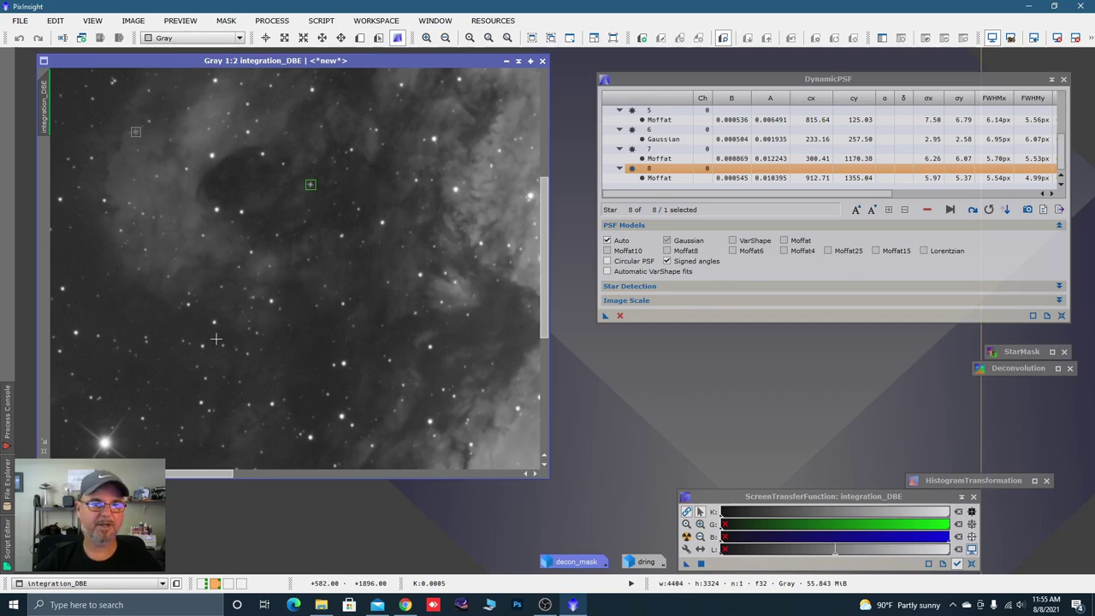
click(189, 305)
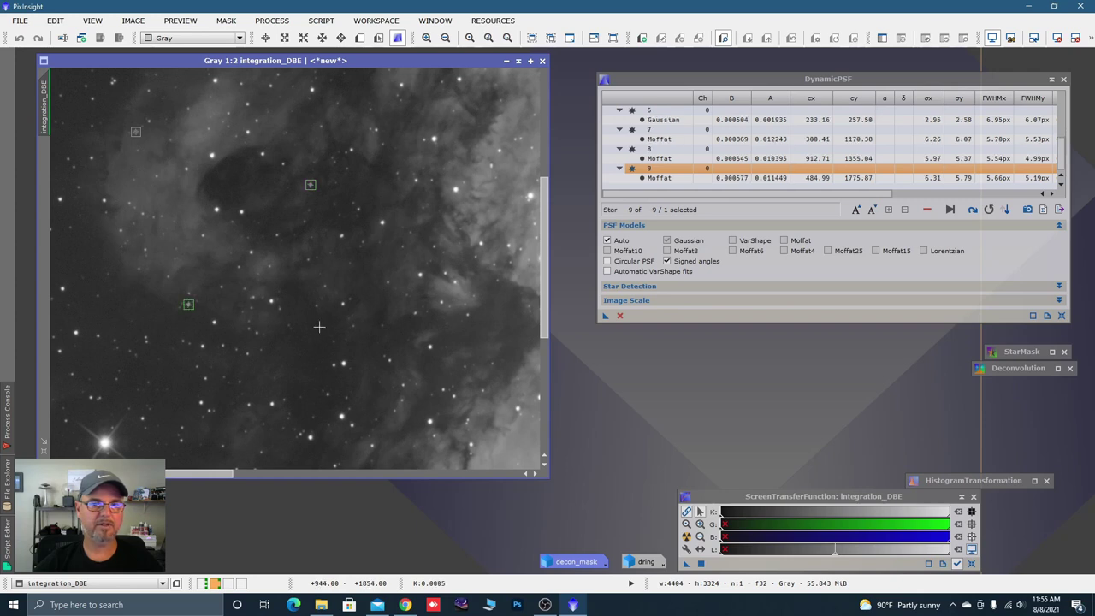
key(space)
drag(354, 356, 323, 215)
click(266, 256)
key(space)
drag(446, 145, 284, 146)
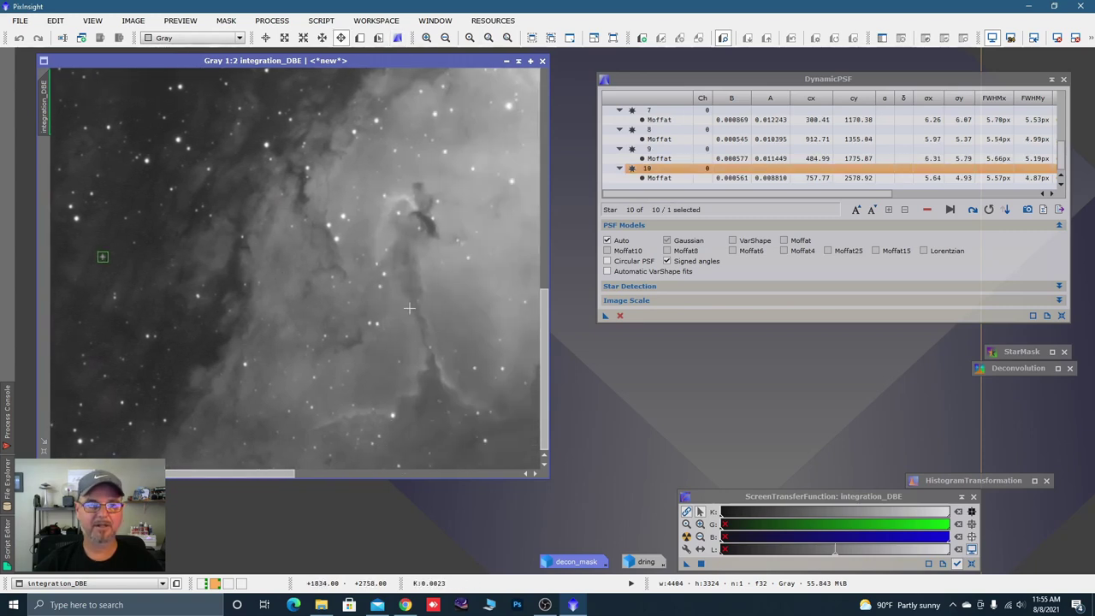
click(503, 371)
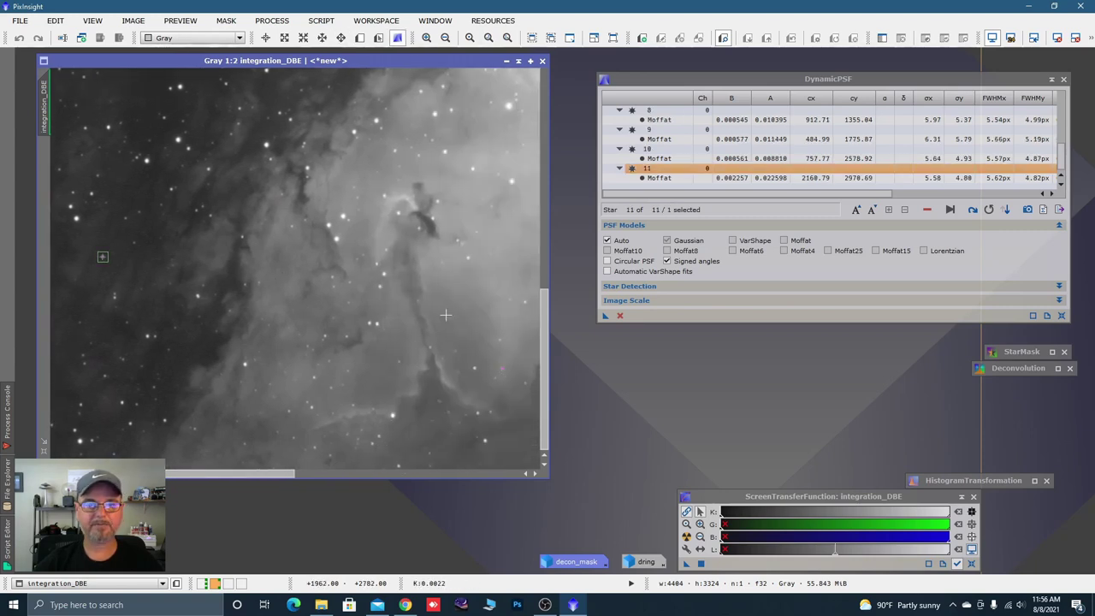
key(space)
drag(454, 303, 177, 250)
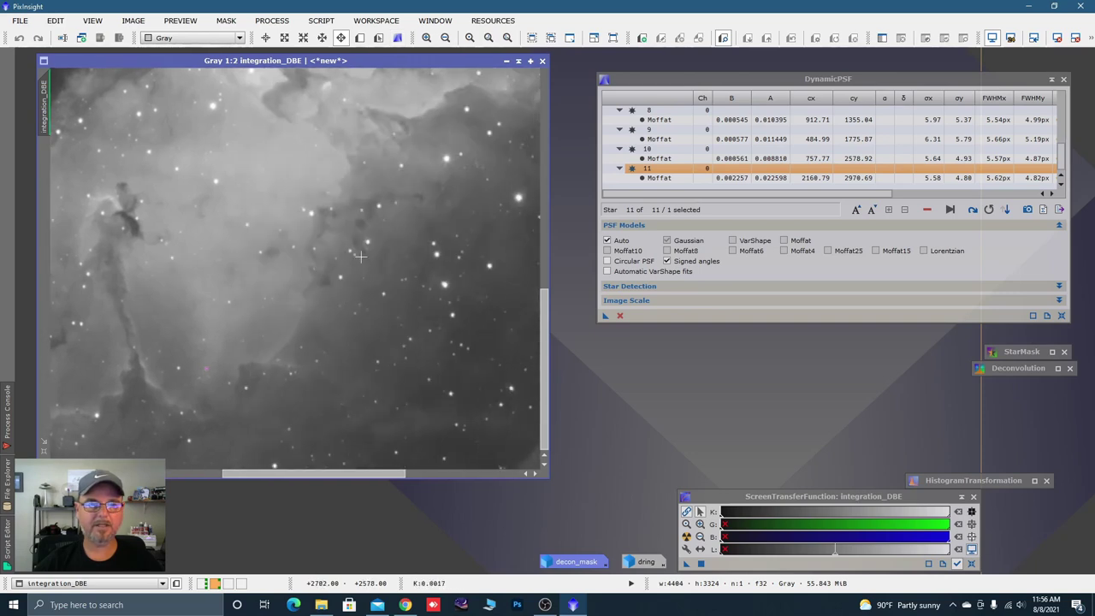
click(401, 165)
- Sample stars 13 through 20 in a new star field
key(space)
drag(452, 216, 142, 237)
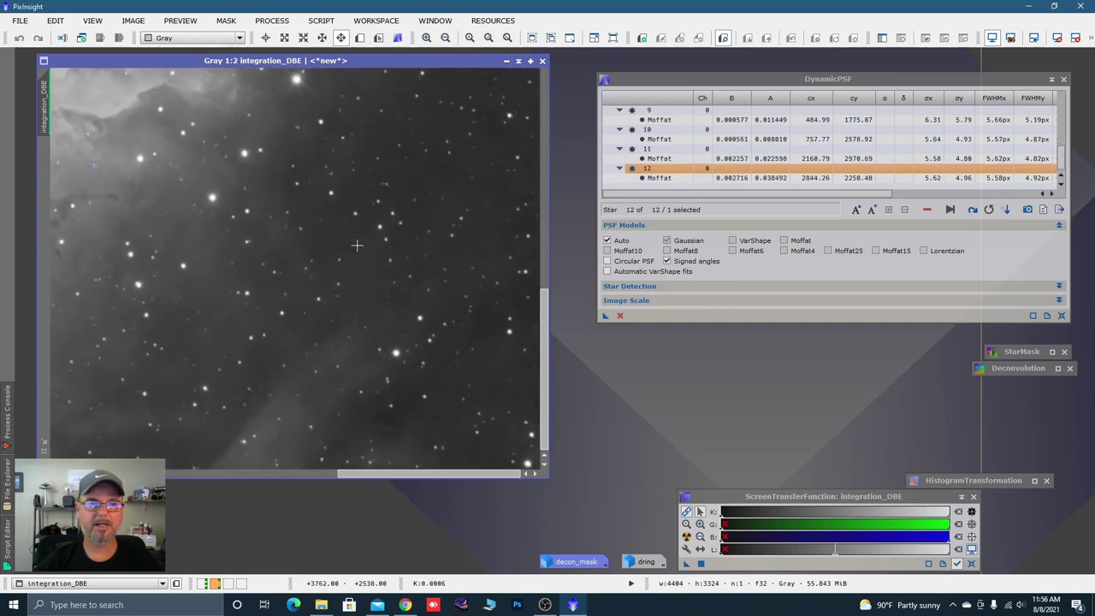
click(414, 200)
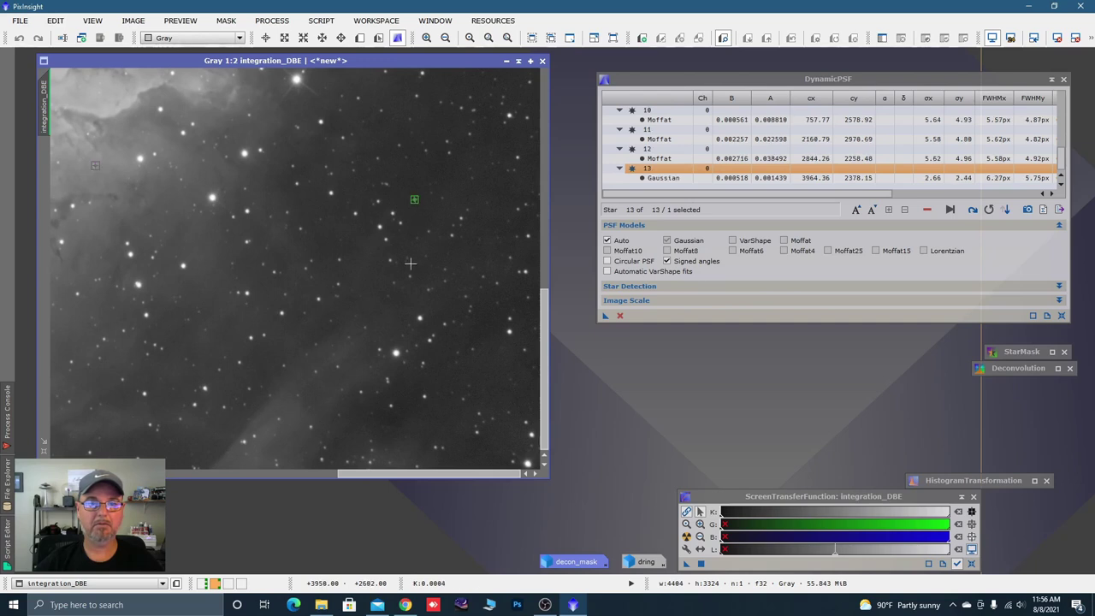
click(293, 166)
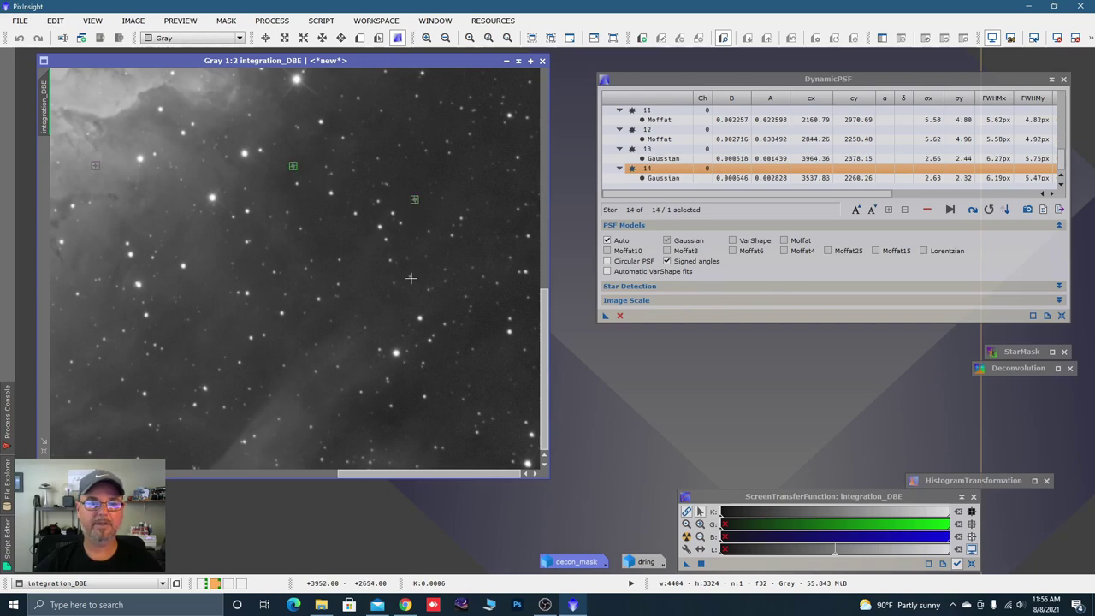
click(527, 297)
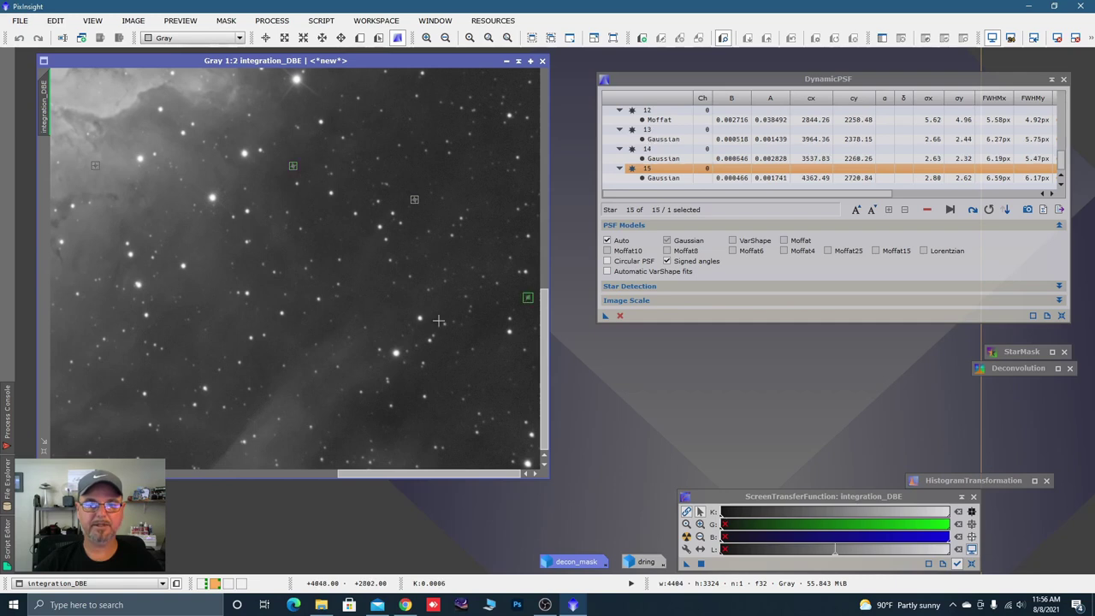
click(425, 396)
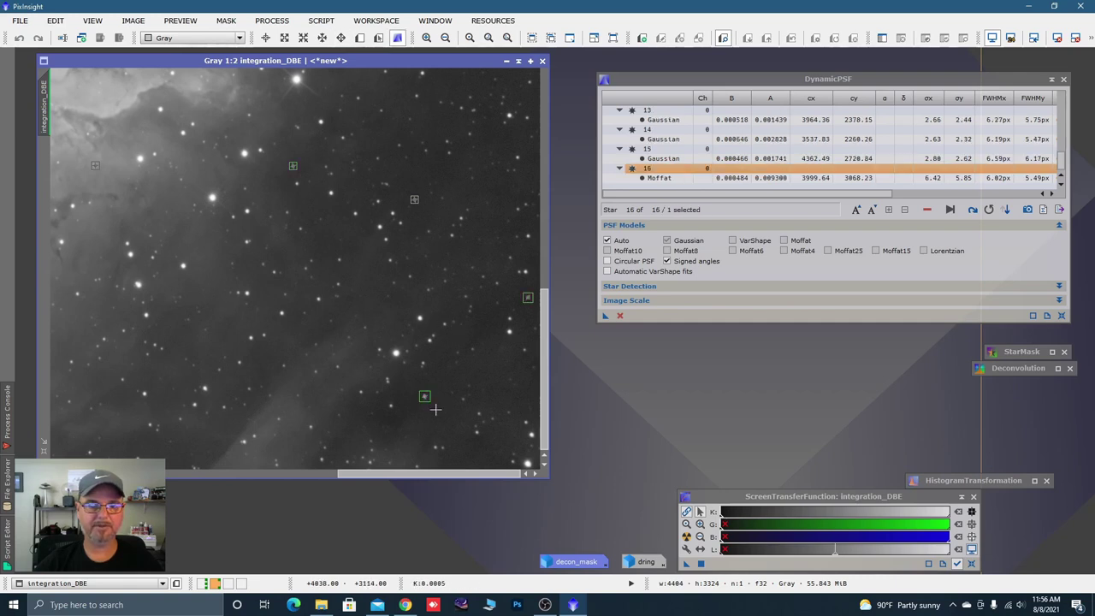
click(276, 420)
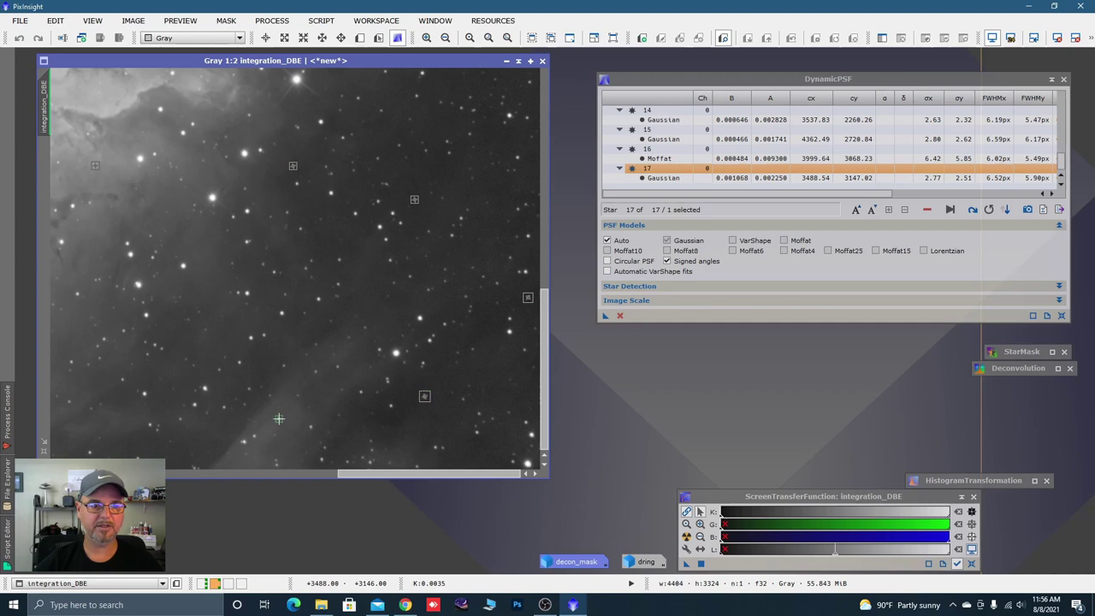
click(122, 381)
scroll(386, 335, up, 5)
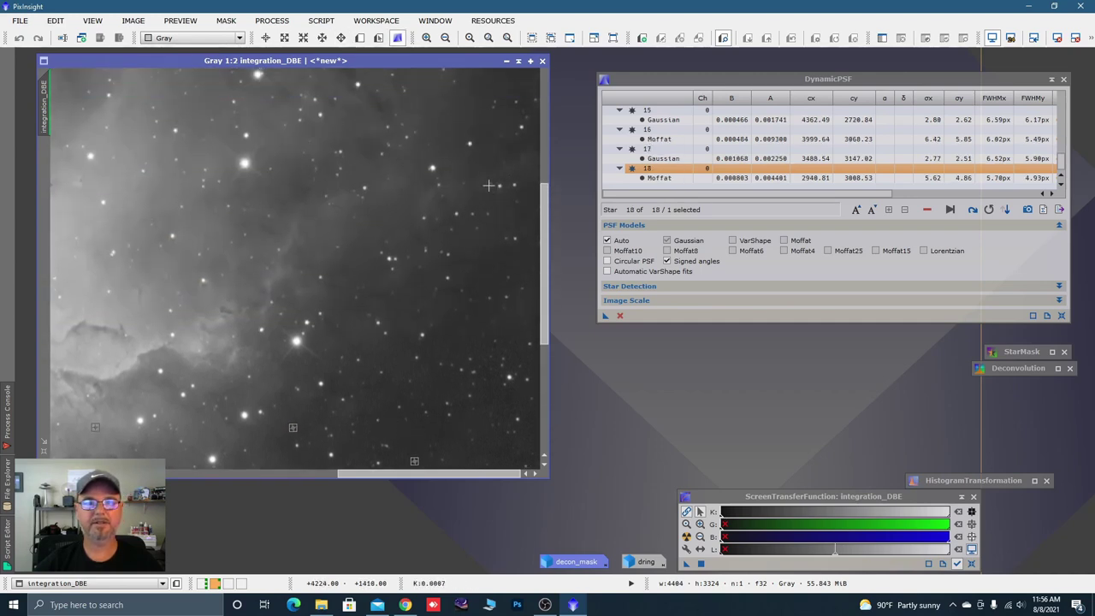
click(472, 214)
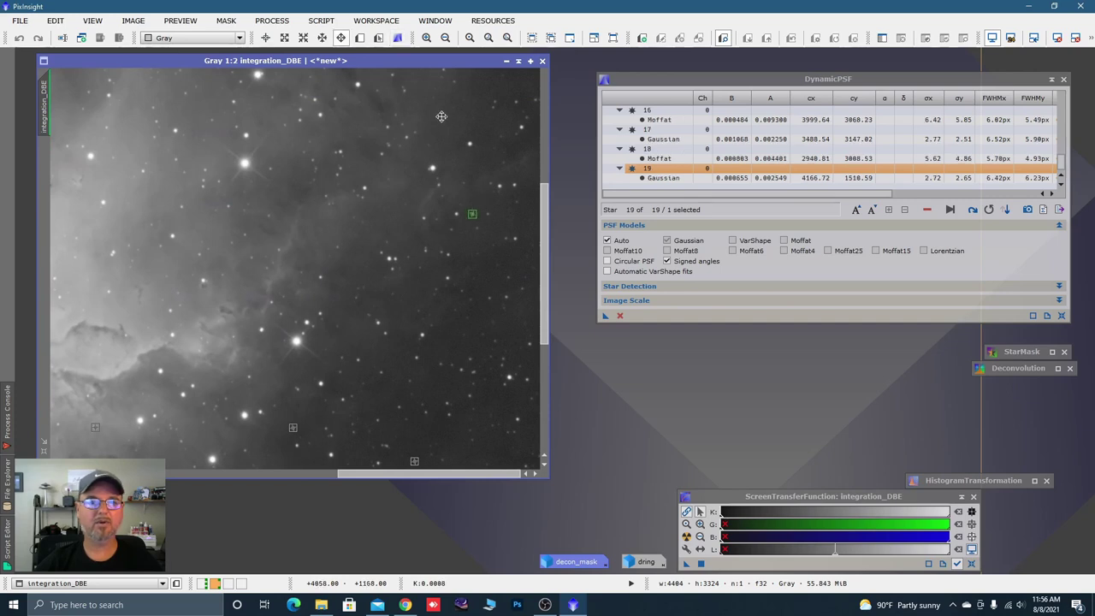
drag(440, 115, 486, 292)
click(379, 274)
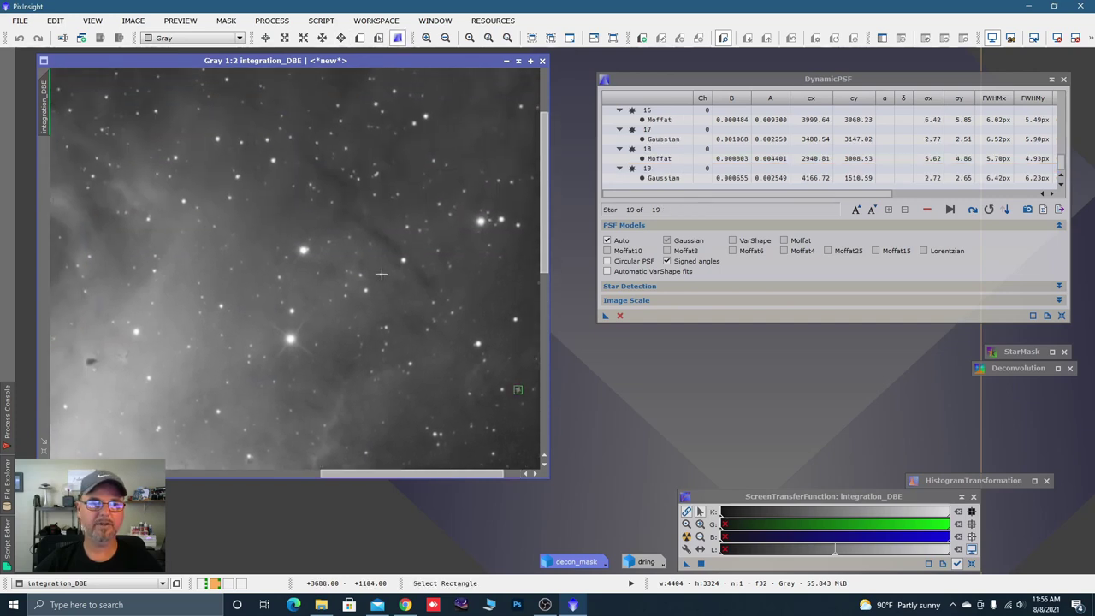
- Sample stars 21 through 25 while panning to new areas
click(338, 104)
drag(288, 117, 395, 200)
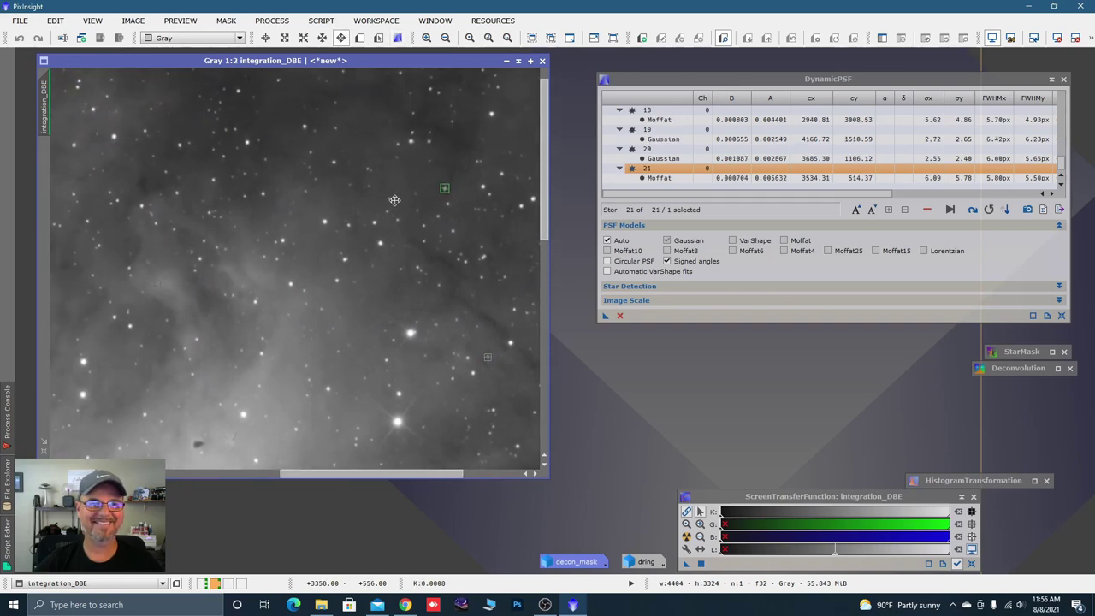
click(334, 129)
drag(479, 117, 401, 142)
click(477, 83)
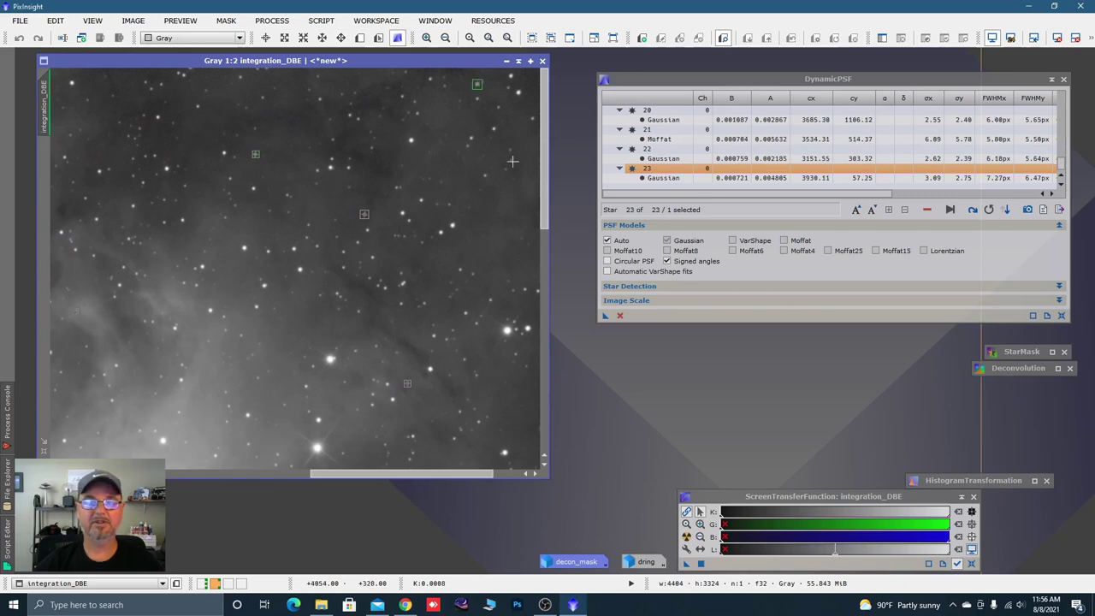
click(240, 77)
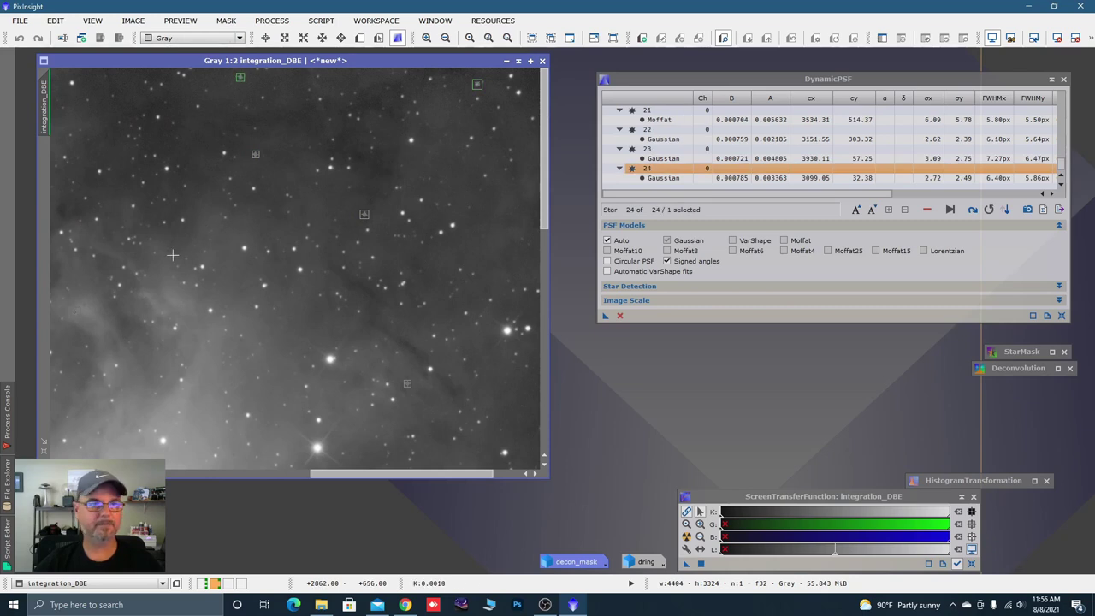
click(89, 198)
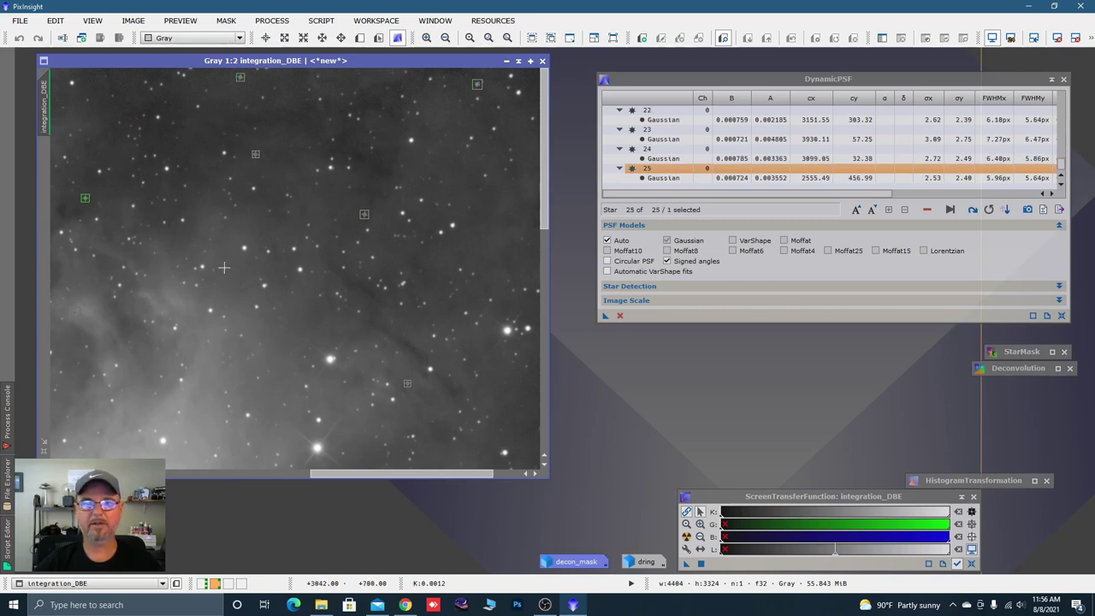
- Sample stars 26 through 31 across further regions of the image
drag(282, 304, 470, 226)
click(147, 276)
drag(71, 185, 305, 266)
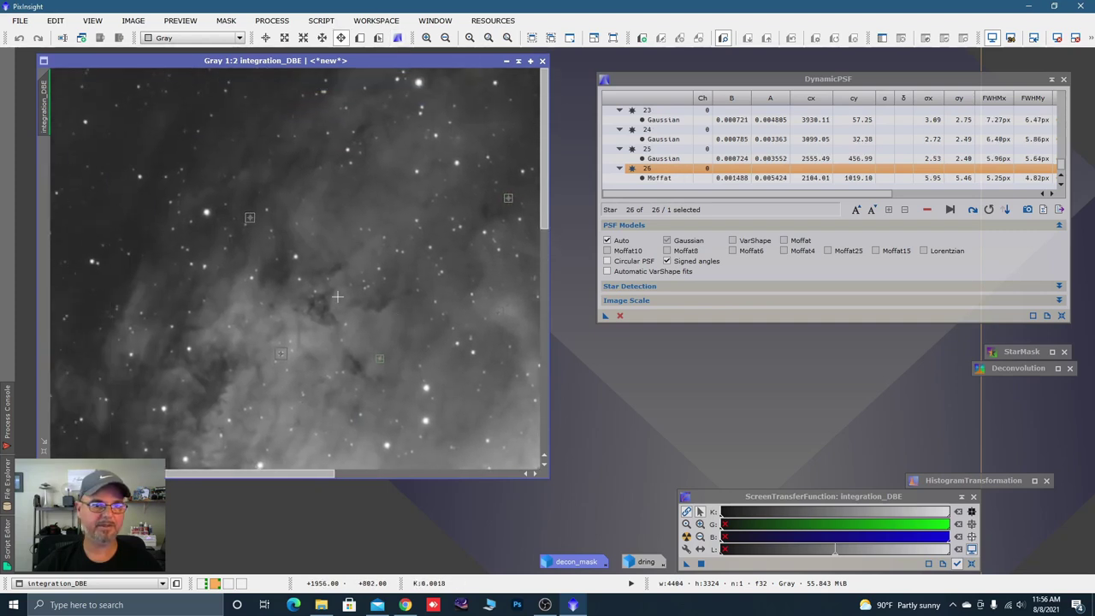
click(269, 208)
drag(257, 218, 403, 218)
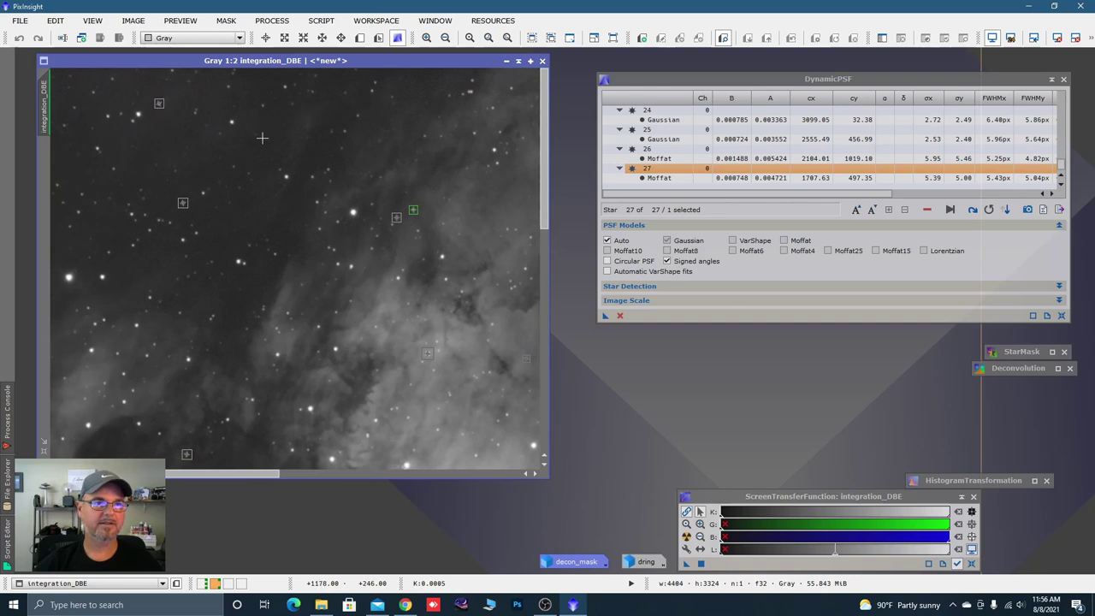
click(229, 87)
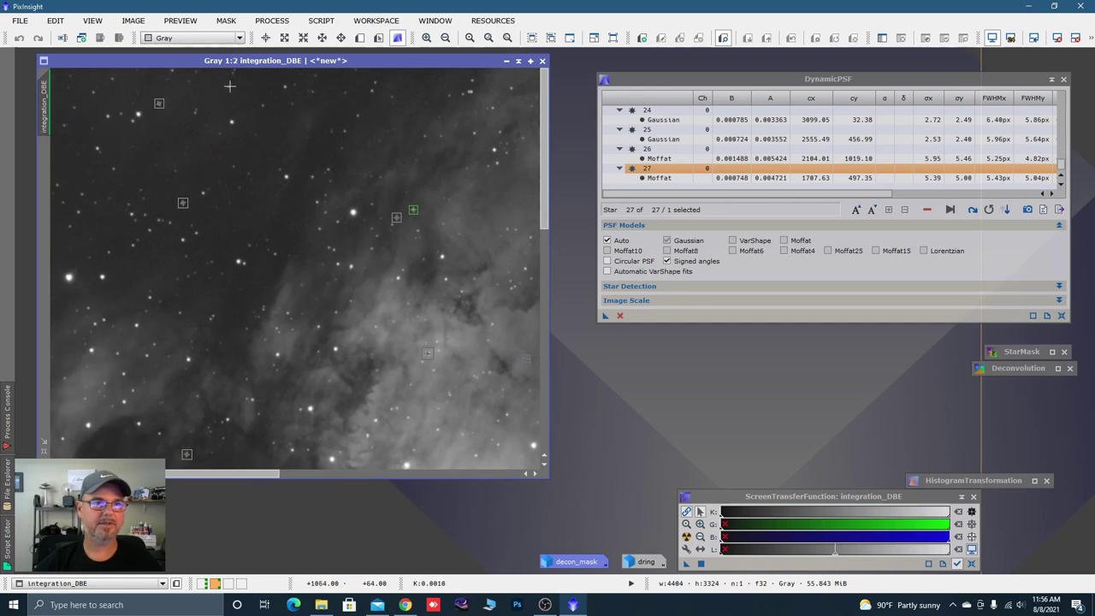
click(75, 108)
click(180, 313)
click(151, 347)
- Sample stars 32 through 37 around the pillars, completing the 37-star table
drag(259, 388, 312, 308)
key(space)
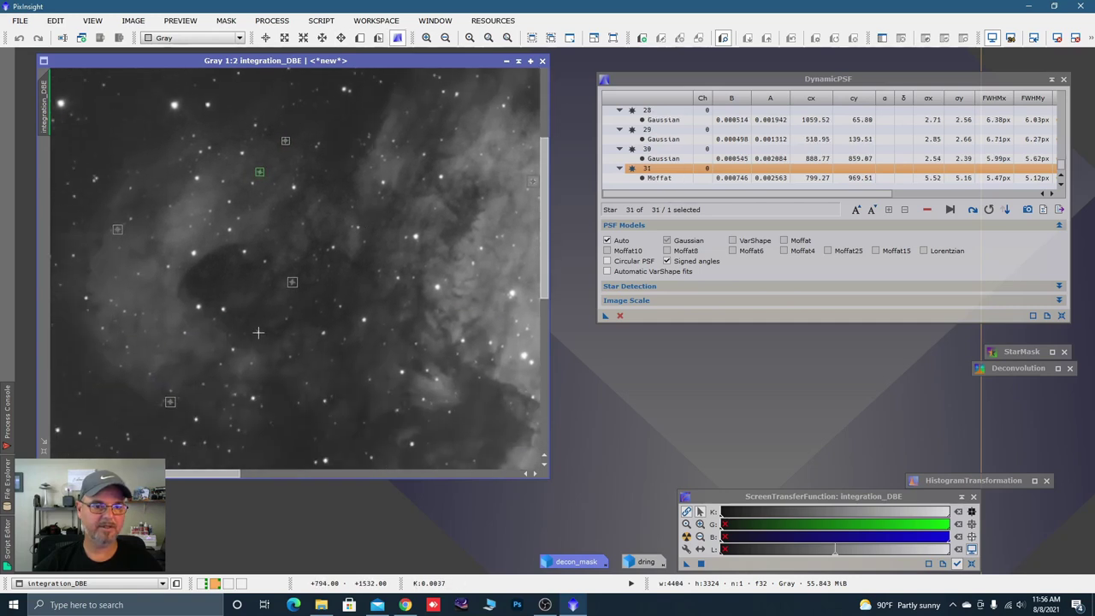
click(258, 332)
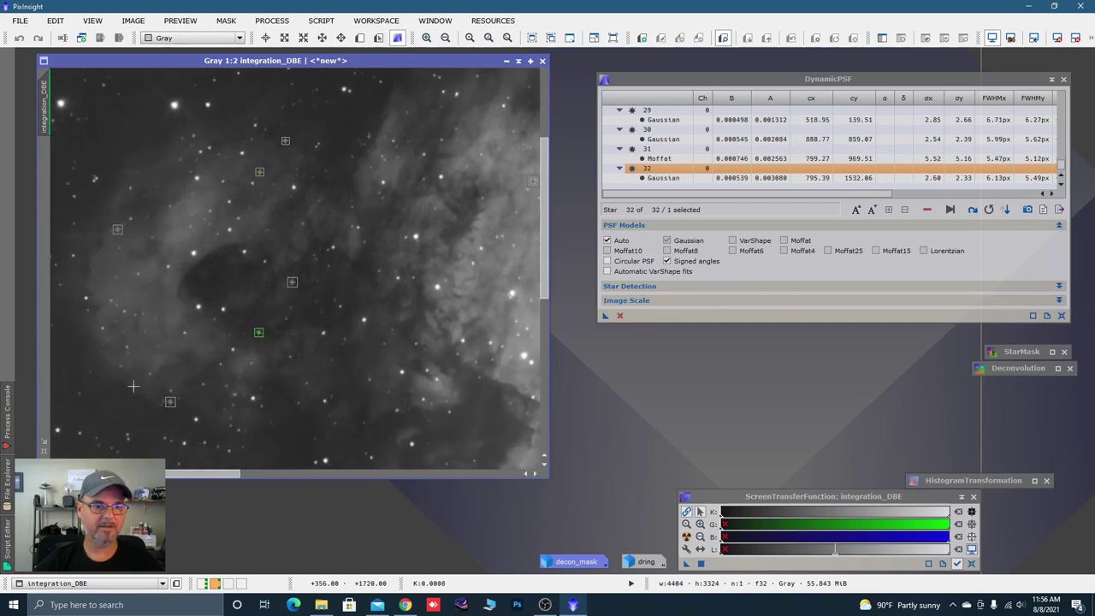
click(424, 399)
key(space)
drag(423, 399, 299, 377)
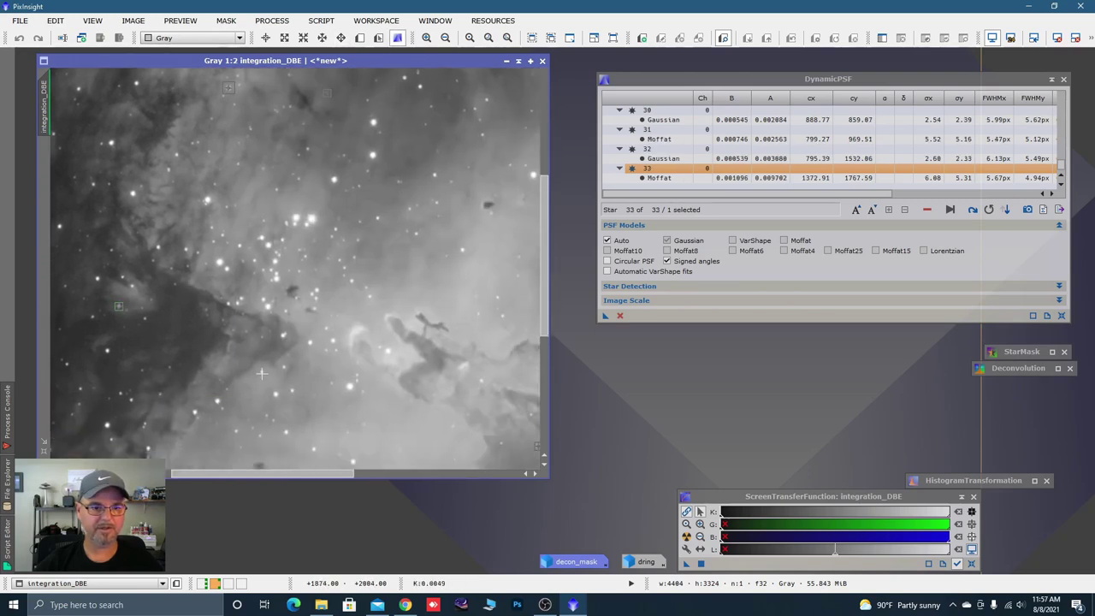
click(261, 372)
key(space)
drag(428, 303, 339, 208)
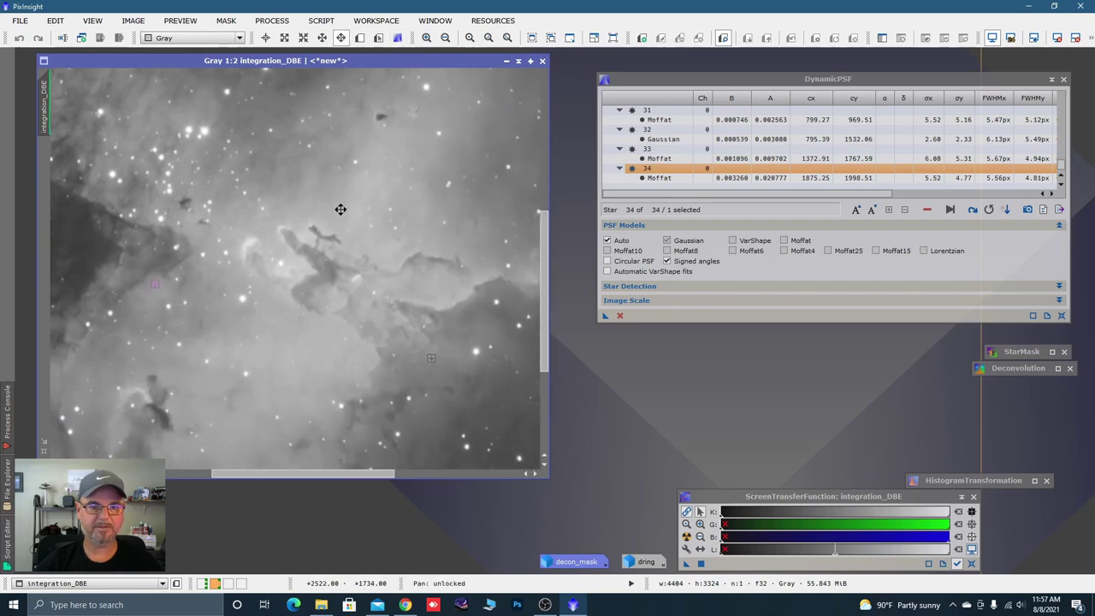
click(383, 205)
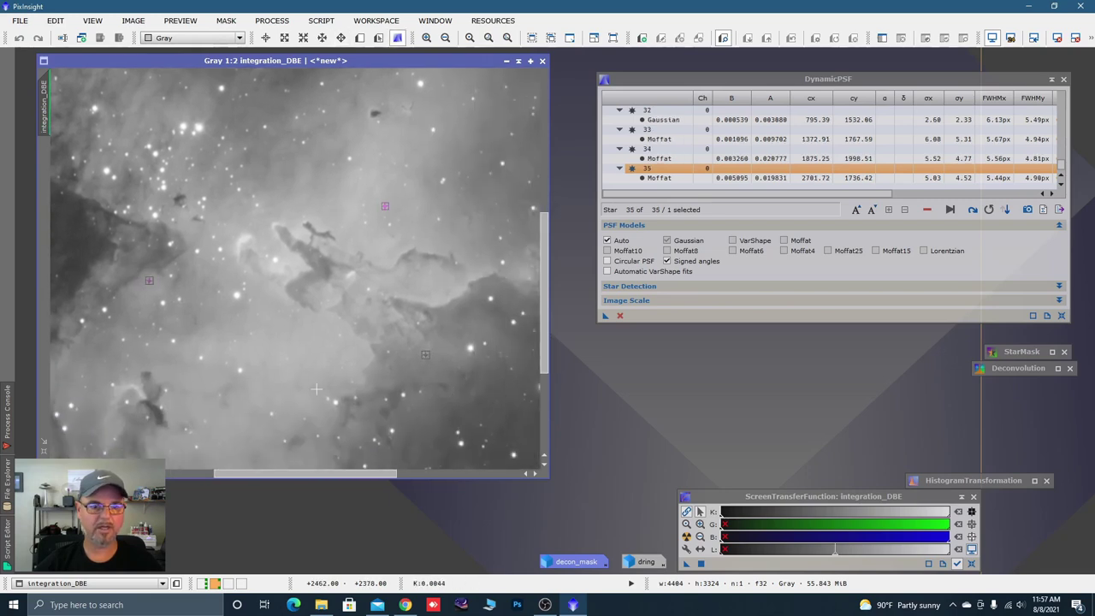
click(271, 414)
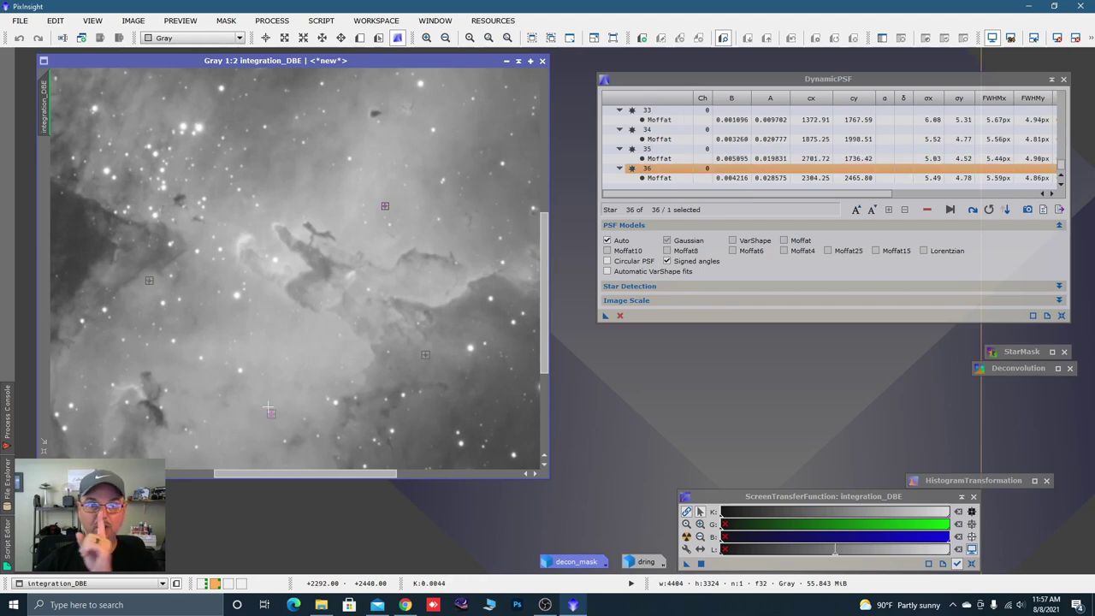
key(space)
drag(301, 366, 294, 176)
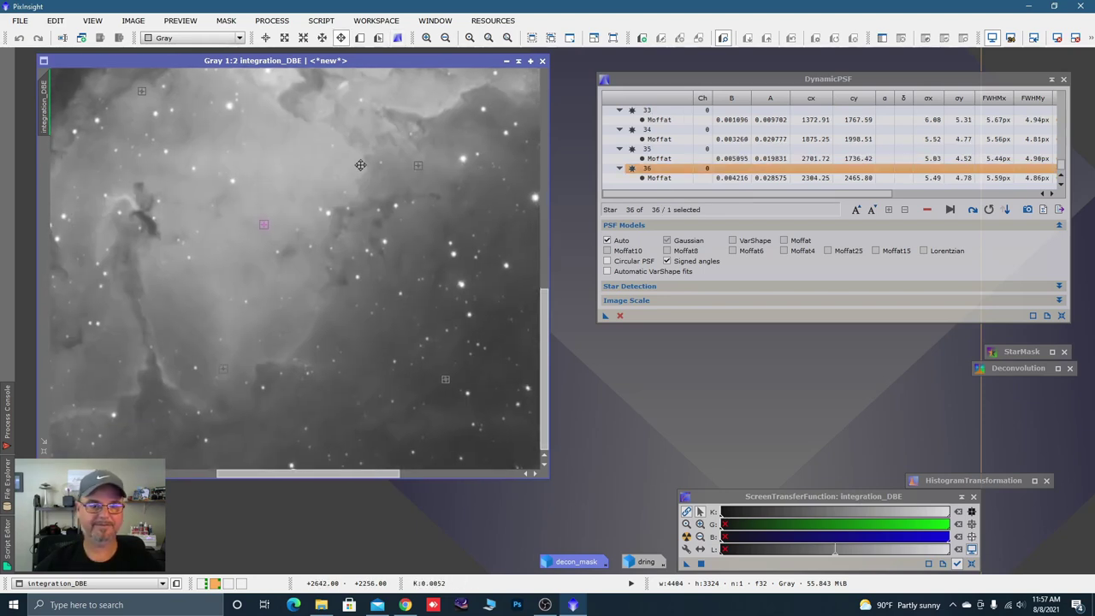
click(402, 295)
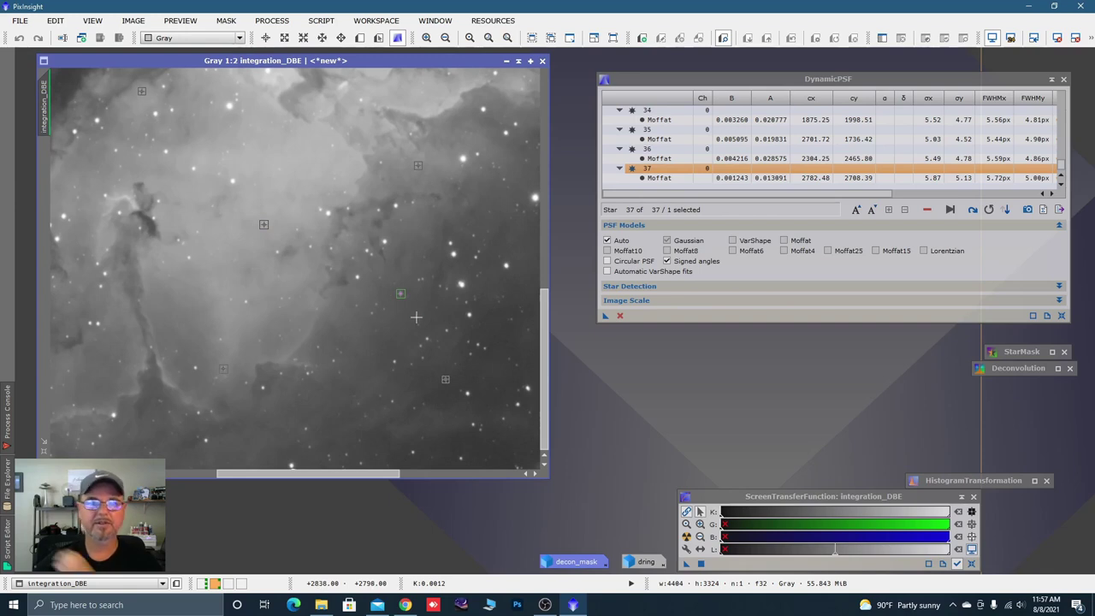
- Select all 37 sampled stars and create a PSF image from them
click(670, 175)
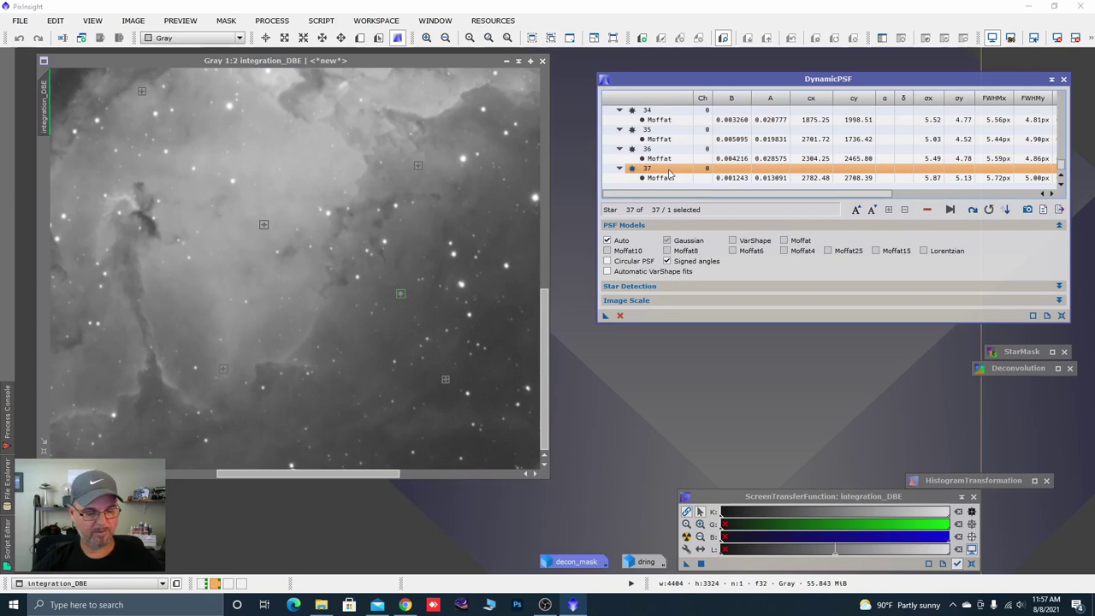
key(ctrl+a)
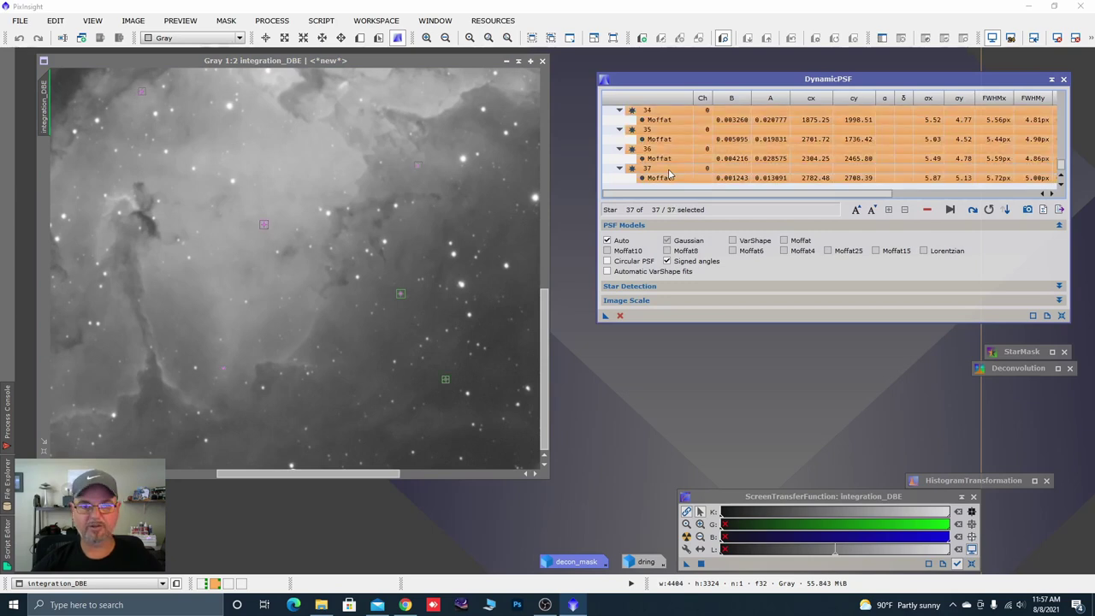
click(1028, 210)
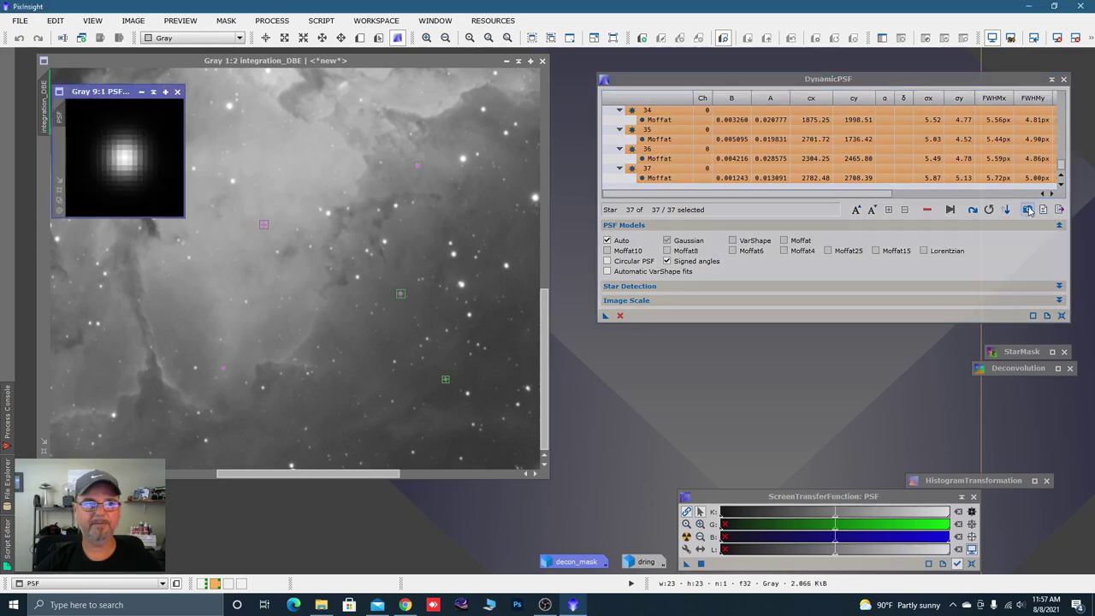
- Close DynamicPSF, confirming the session end, and iconize the PSF image beside decon_mask
click(1063, 78)
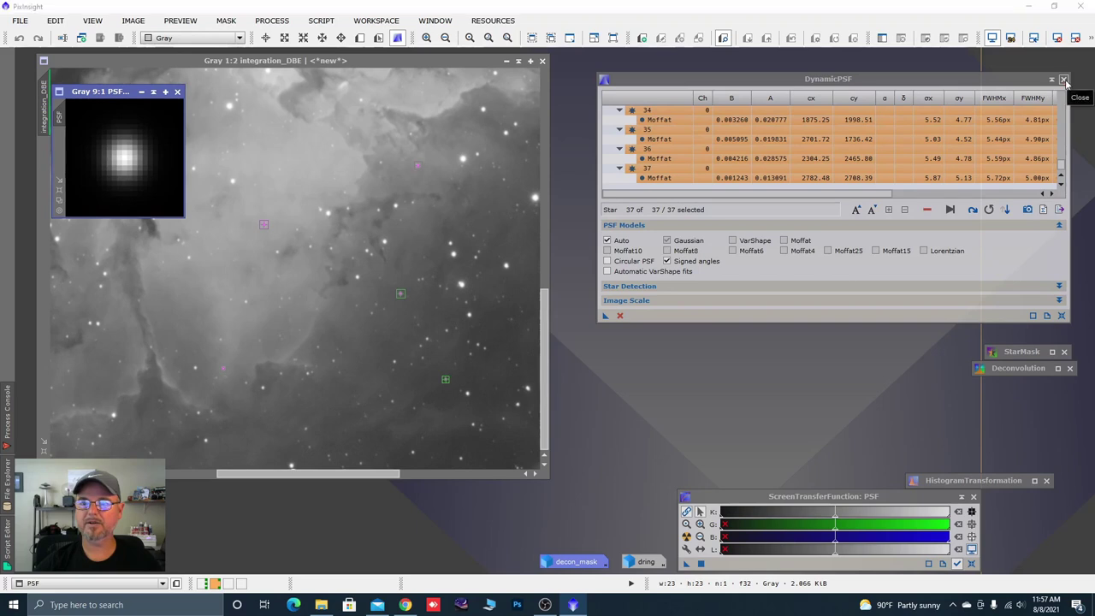
click(525, 318)
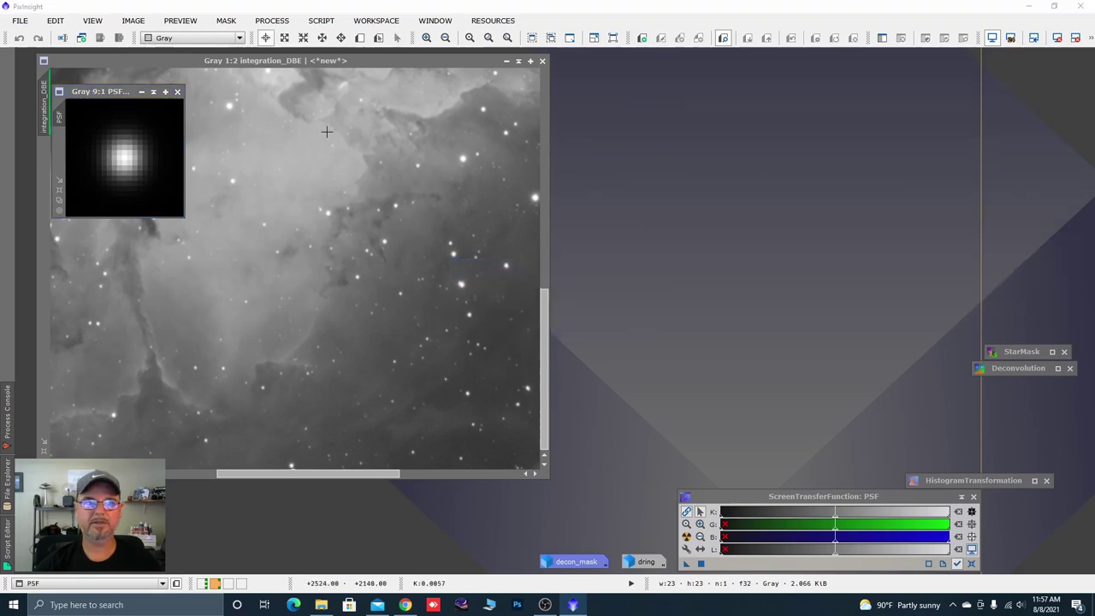
click(142, 93)
drag(137, 159, 512, 565)
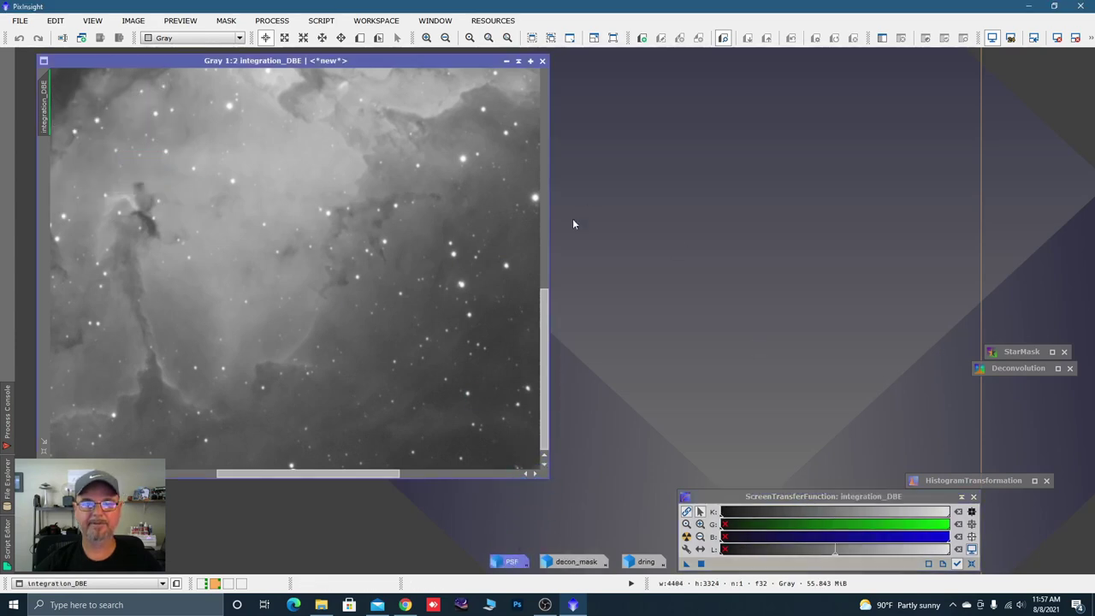
- Draw Preview01 around the central pillars and Preview02 on the upper-left star field
scroll(377, 246, down, 4)
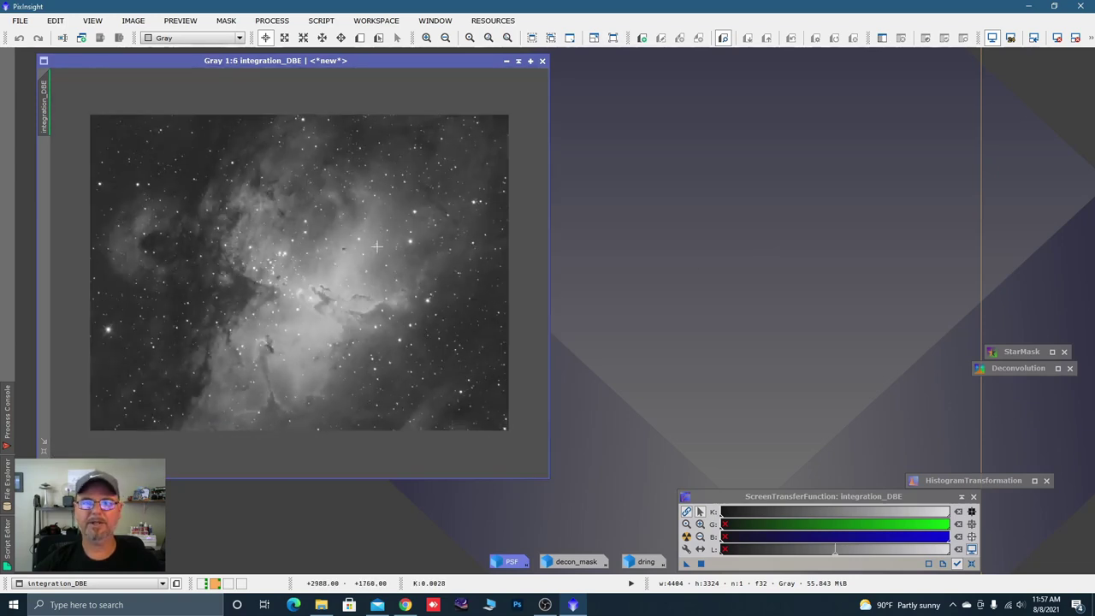
scroll(376, 246, up, 1)
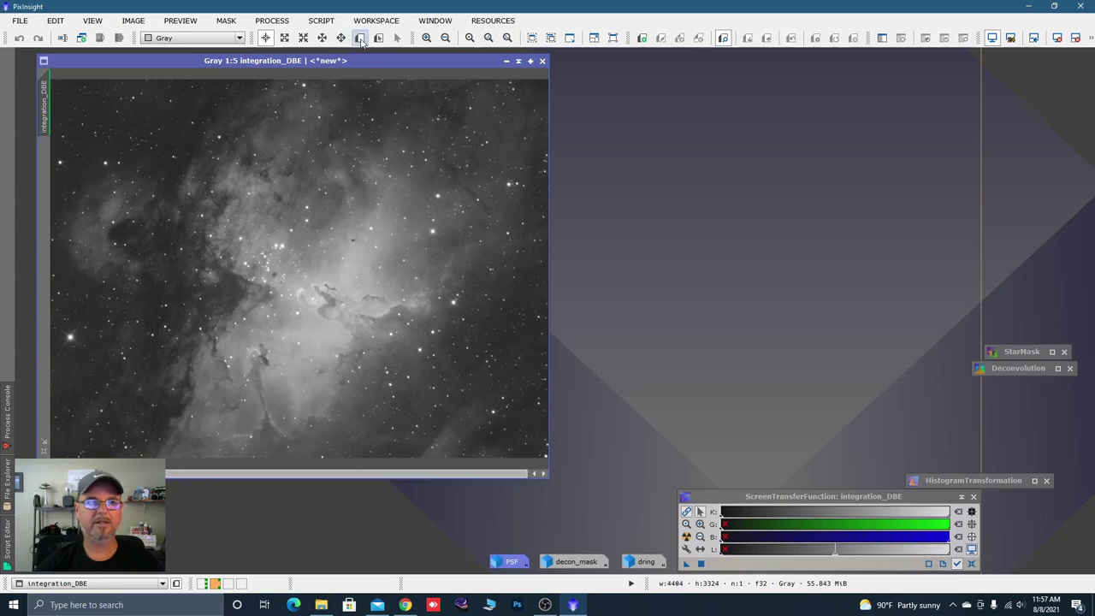
click(360, 39)
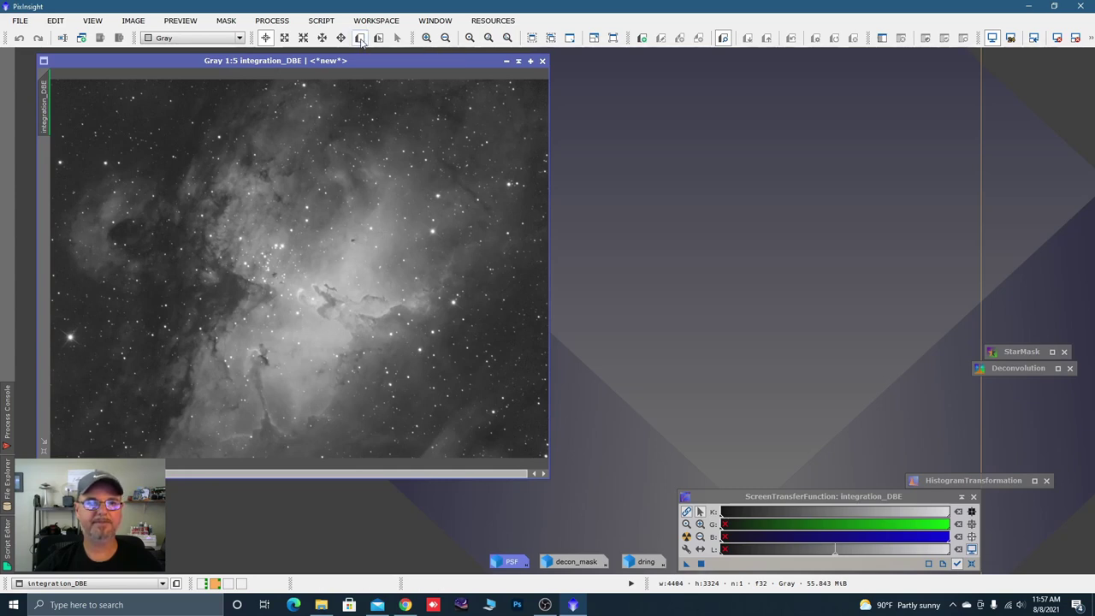
drag(272, 273, 428, 343)
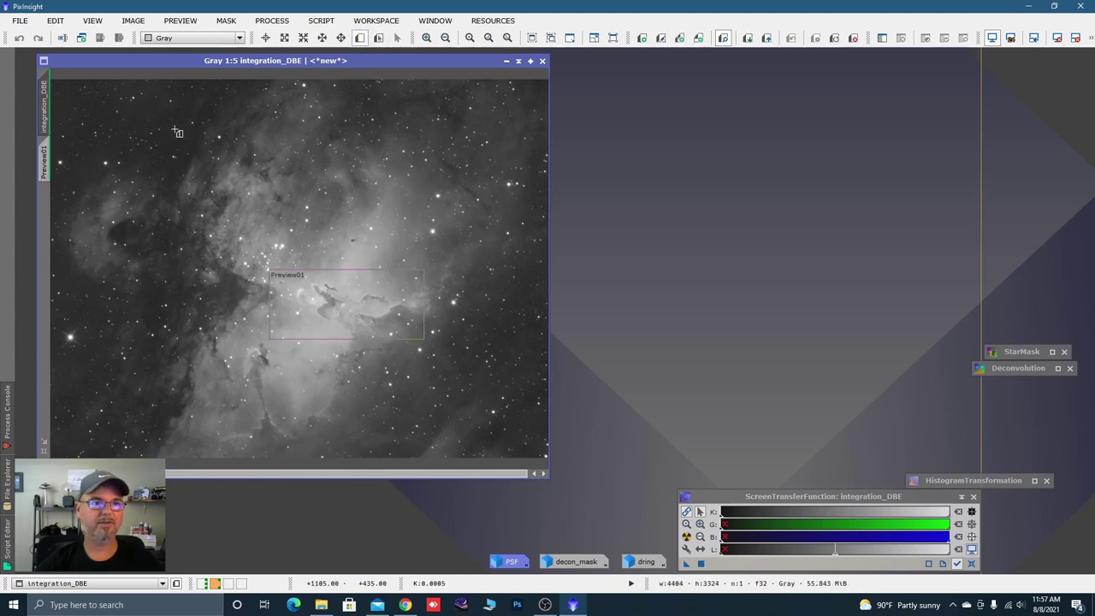
drag(142, 112, 237, 184)
- Draw Preview03 over the lower-left dust pillar, extending it upward to cover the top
scroll(440, 230, down, 1)
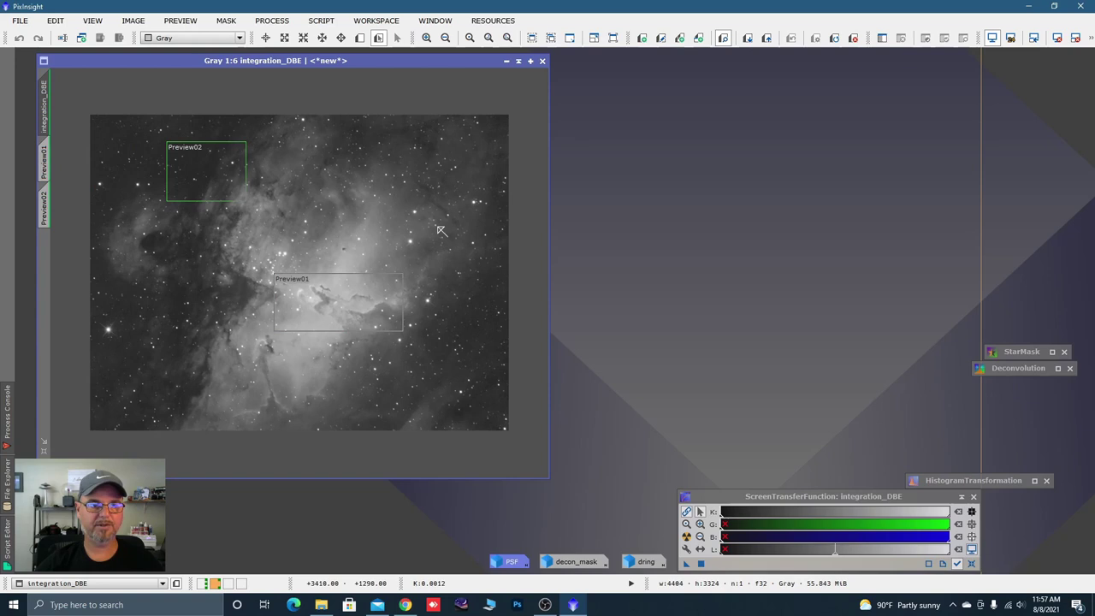
click(359, 37)
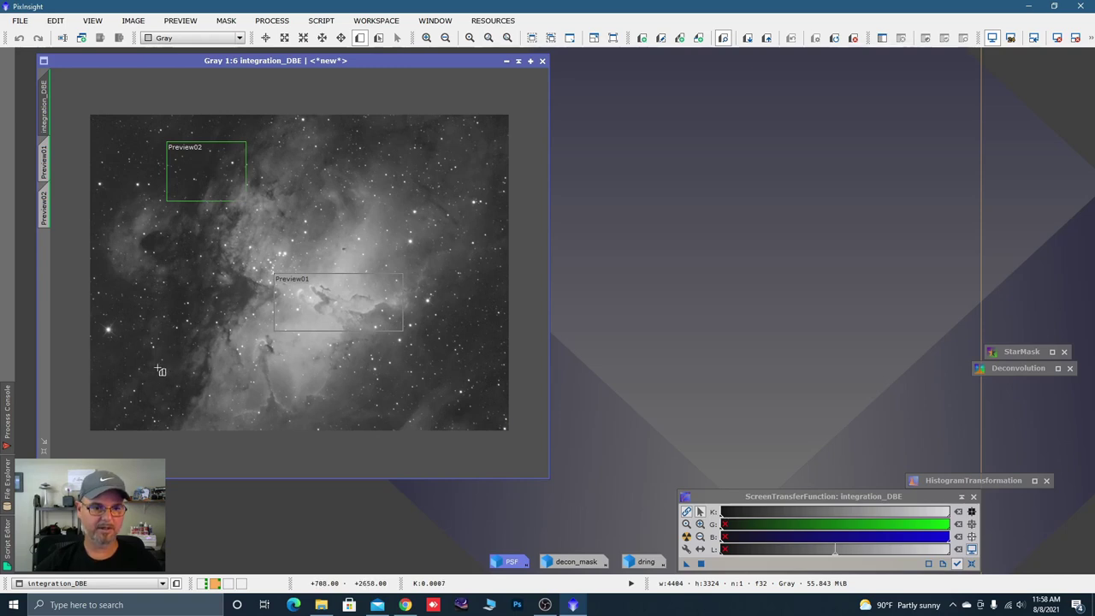
drag(178, 342, 287, 402)
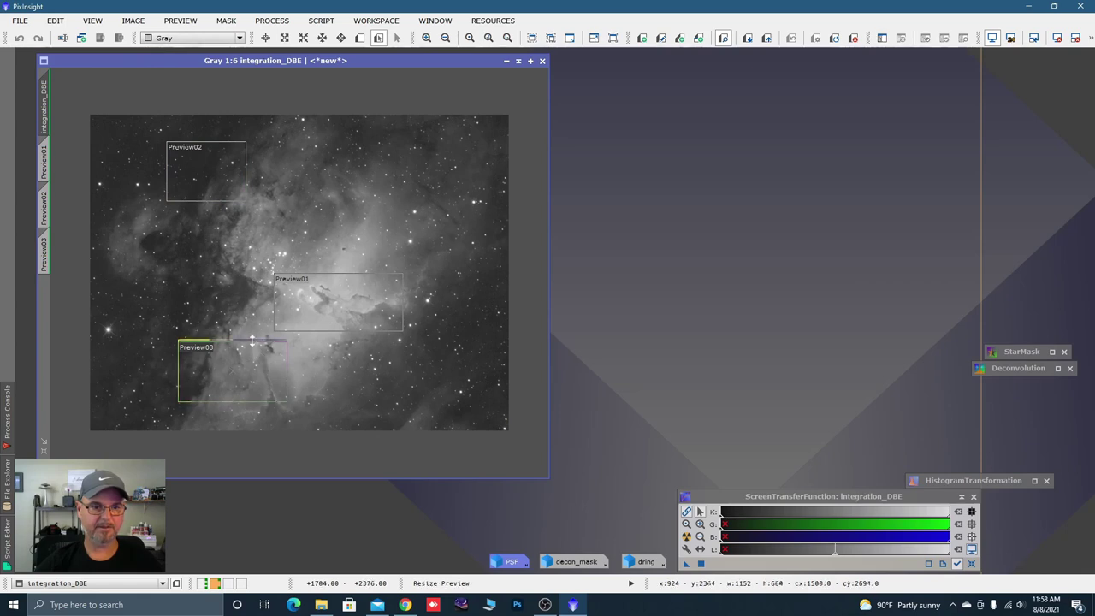
drag(252, 342, 252, 333)
scroll(274, 353, up, 3)
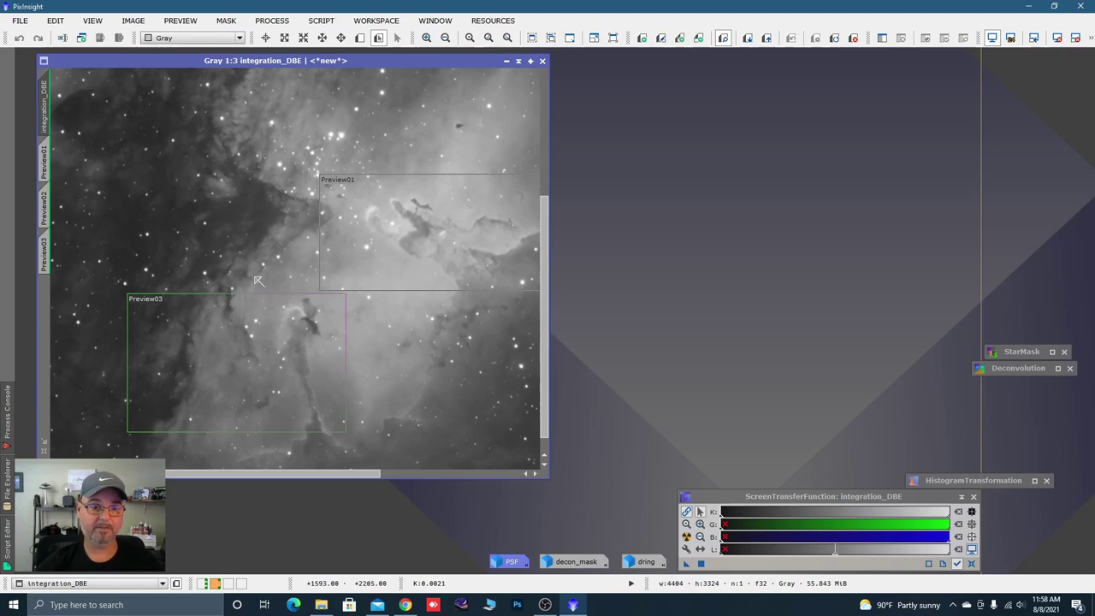
scroll(252, 288, down, 2)
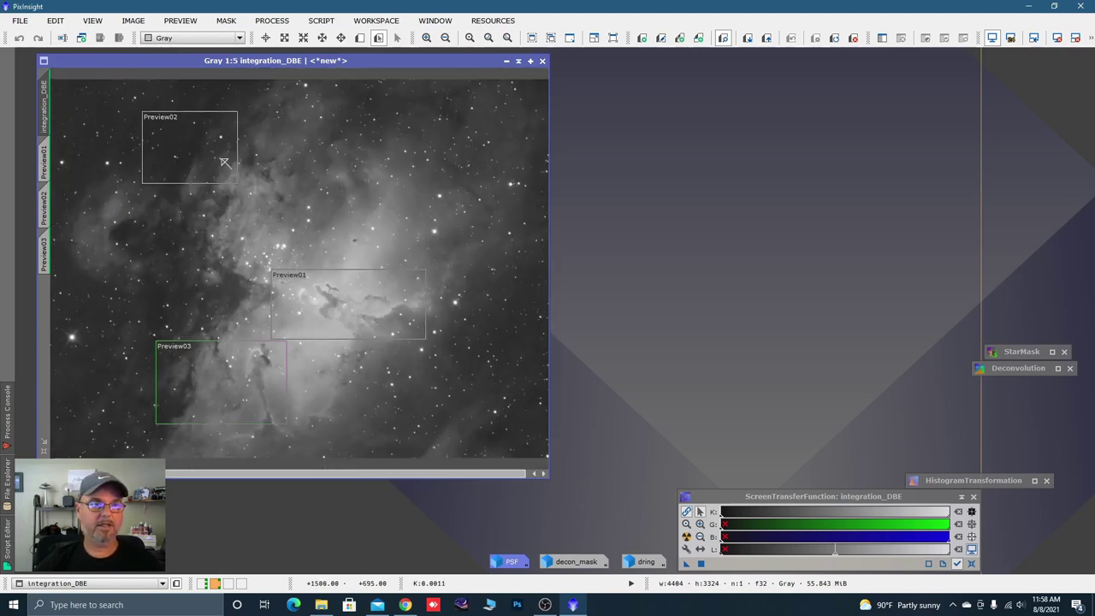
- Apply decon_mask as the mask on integration_DBE, then iconize decon_mask again
double_click(575, 562)
drag(378, 61, 724, 153)
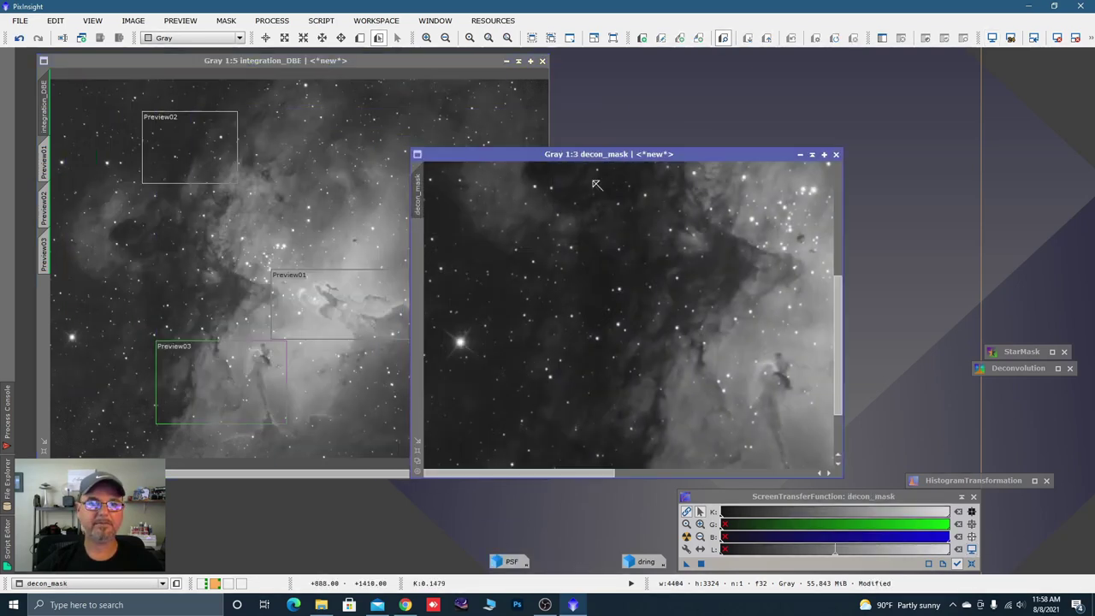
drag(422, 192, 53, 295)
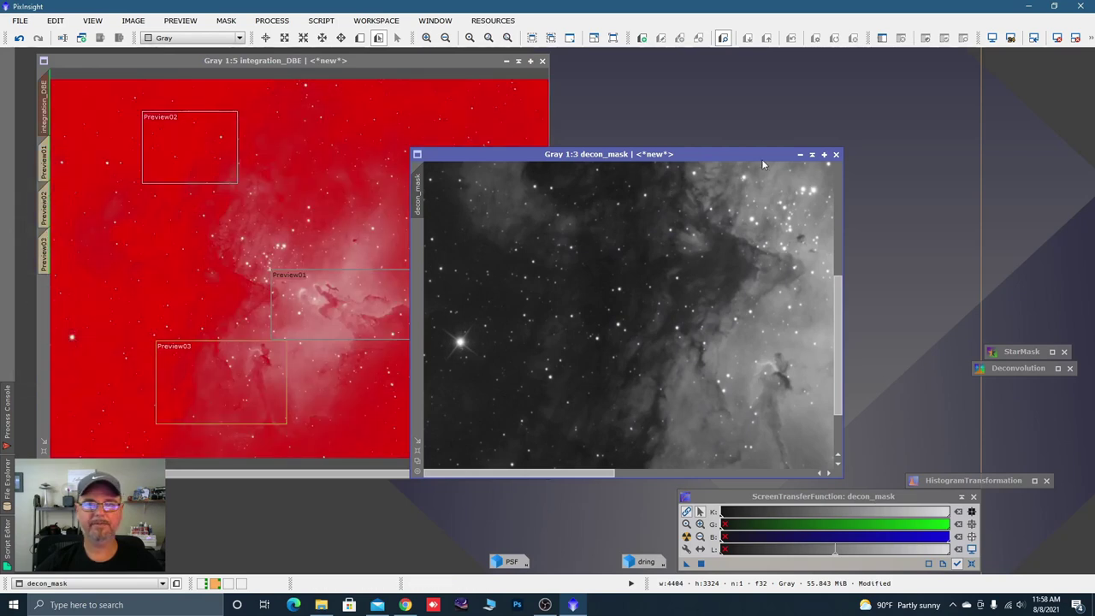
click(800, 155)
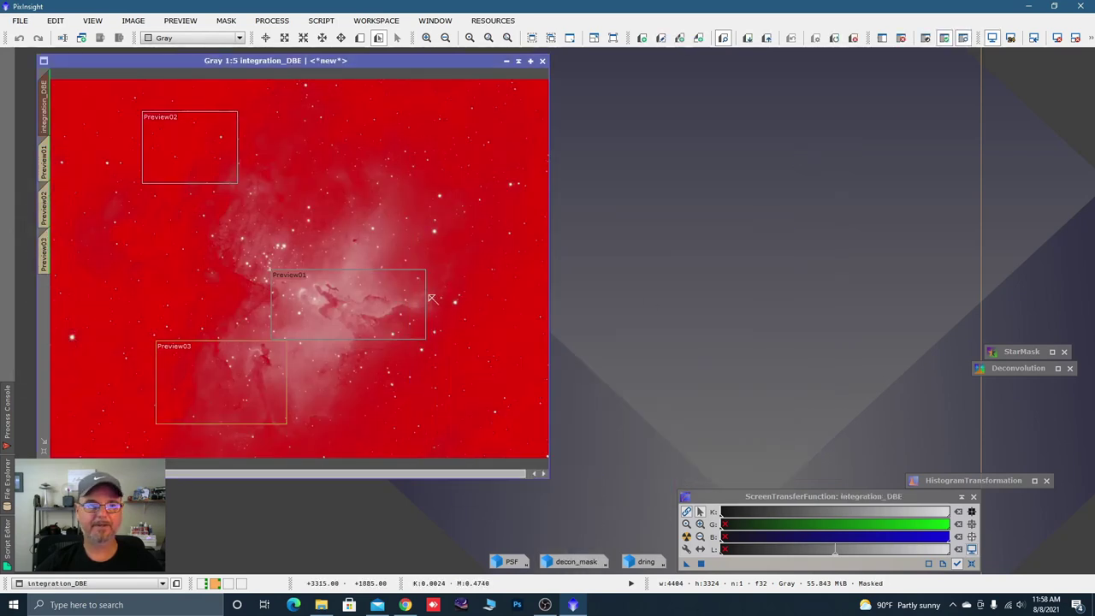
- Turn off Show Mask so the red mask overlay is hidden
right_click(436, 233)
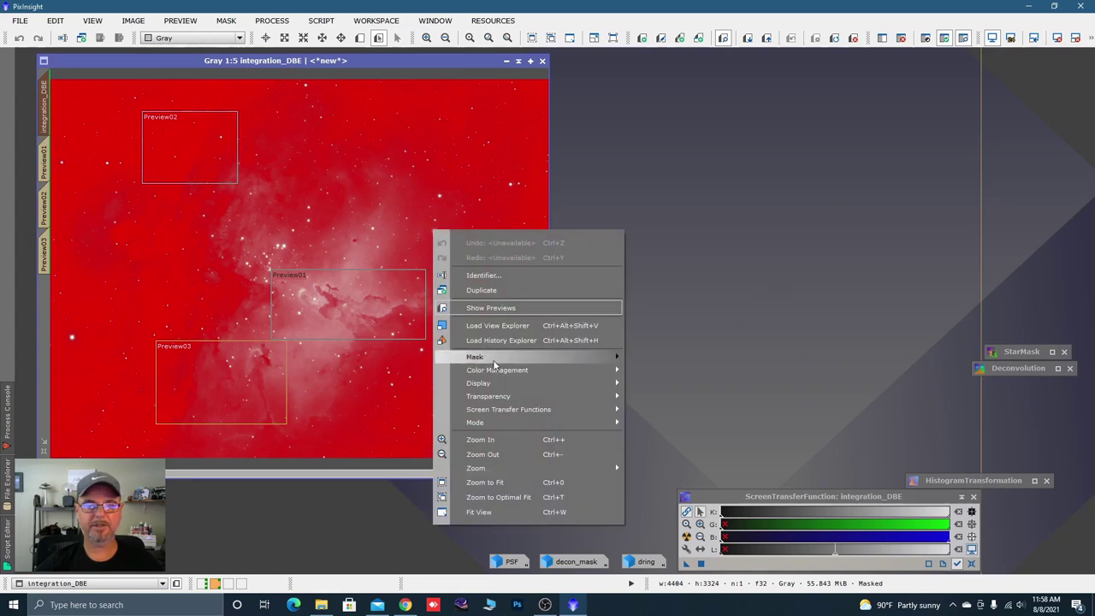
mouse_move(494, 361)
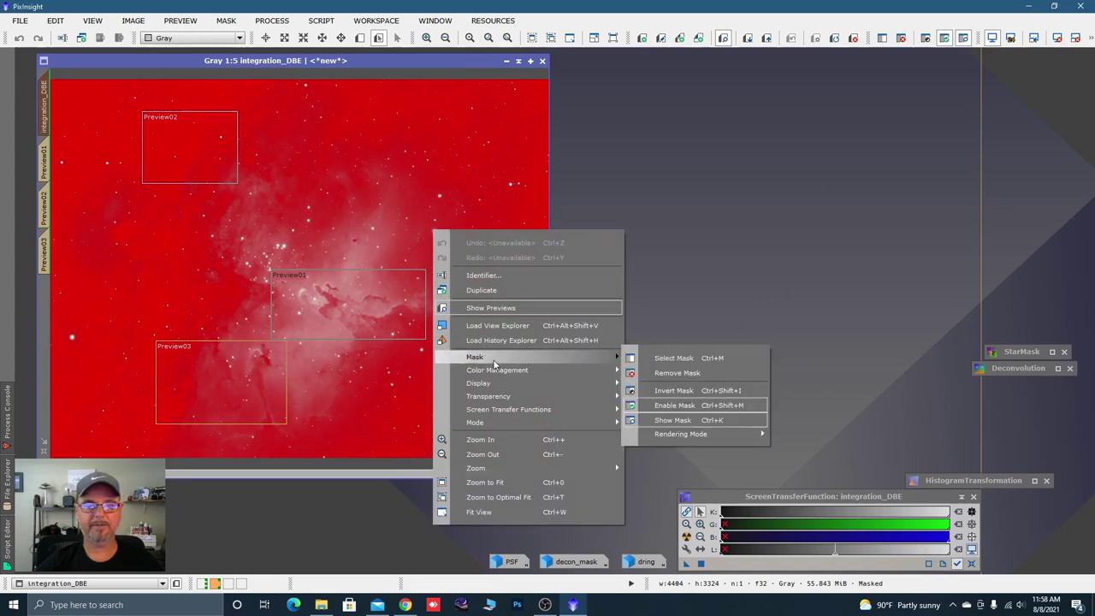
click(668, 420)
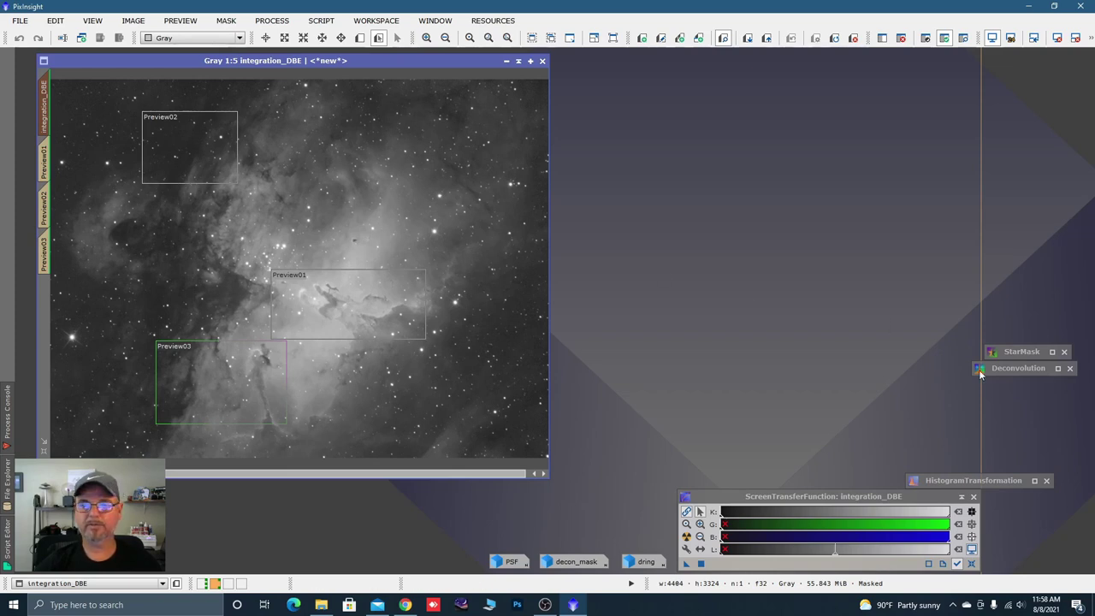
- Open Deconvolution and reset it to default parameters
double_click(1014, 368)
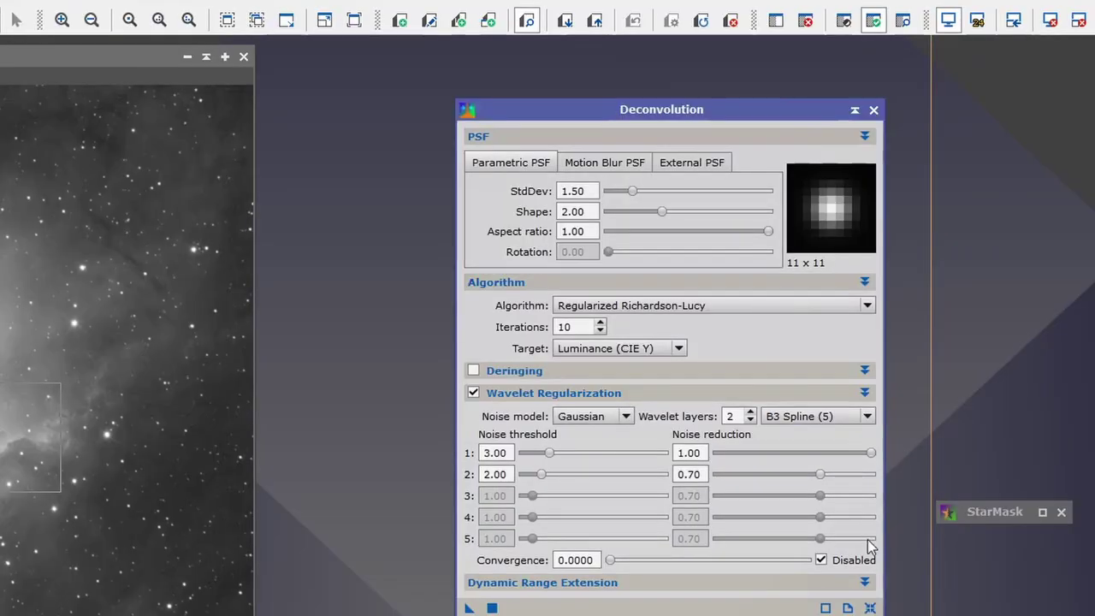
click(870, 608)
drag(747, 113, 707, 62)
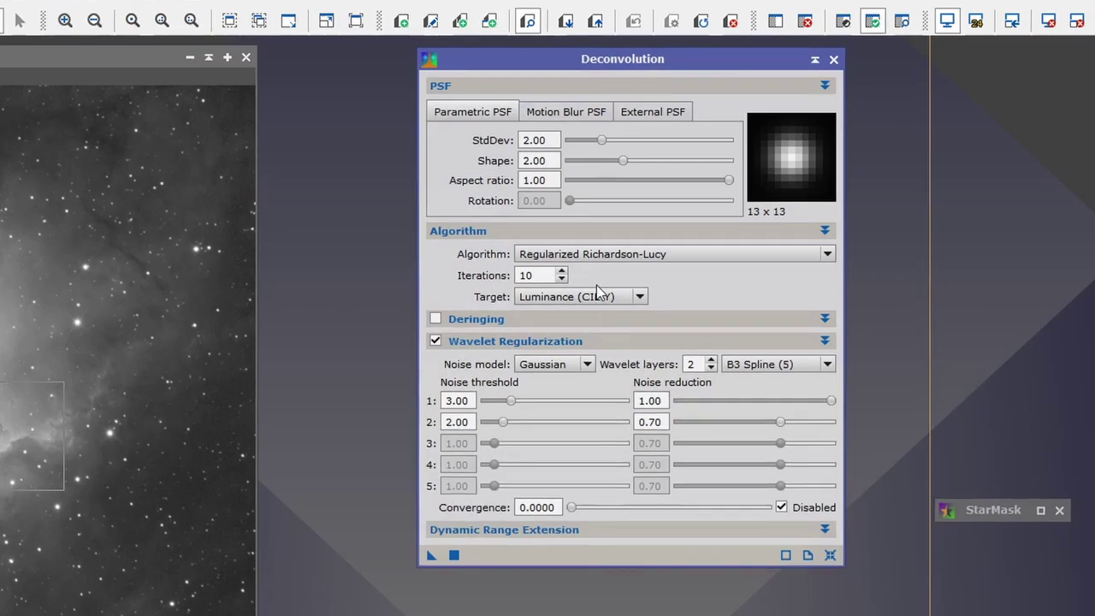
- Select External PSF mode and choose the PSF image as the point spread function
click(633, 114)
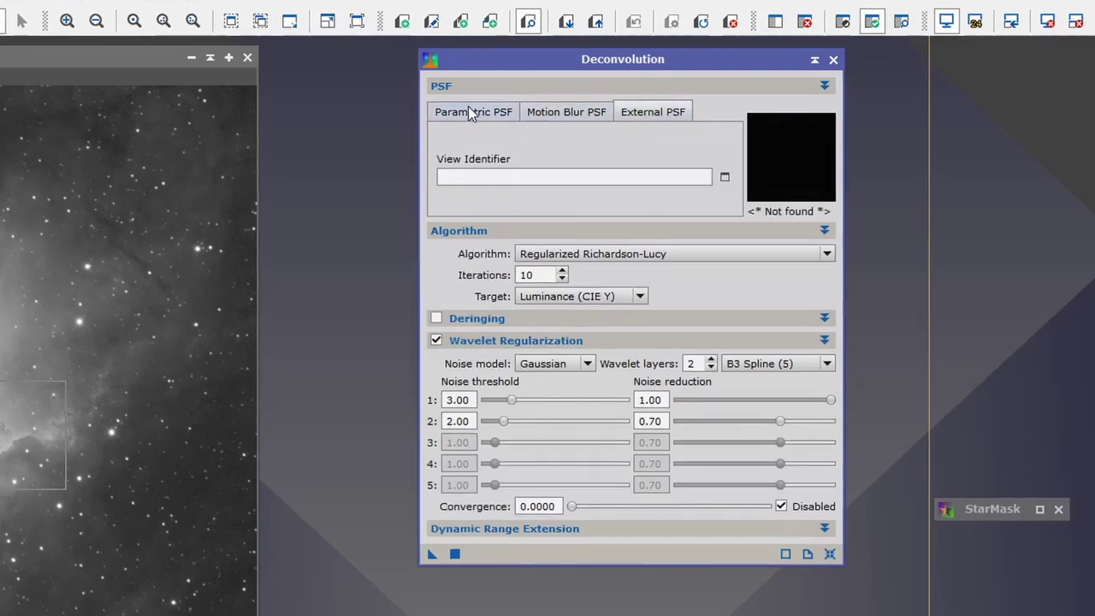
click(723, 182)
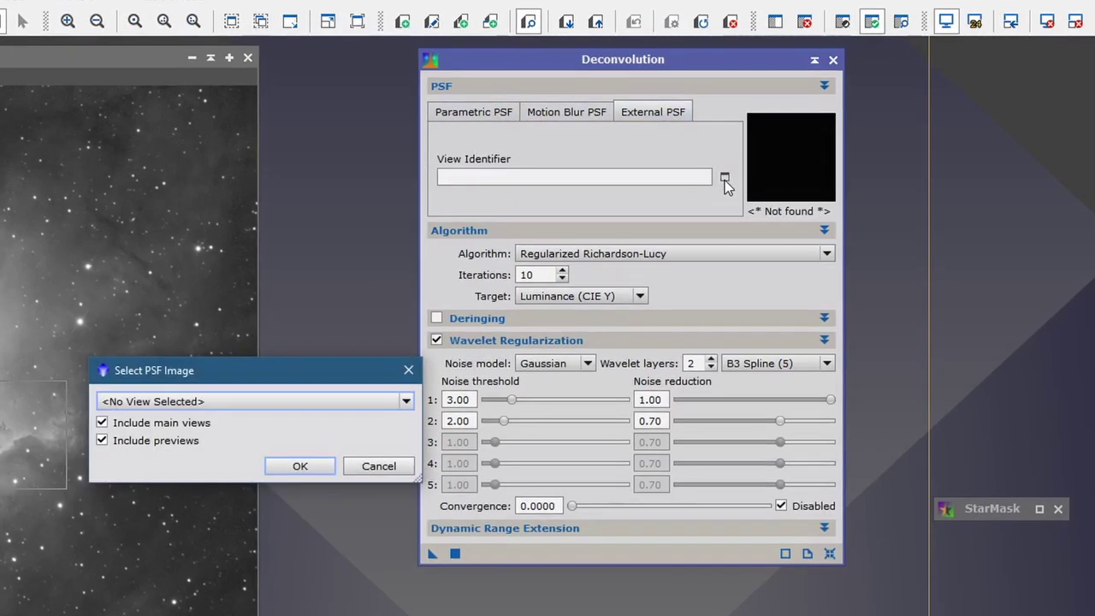
click(406, 401)
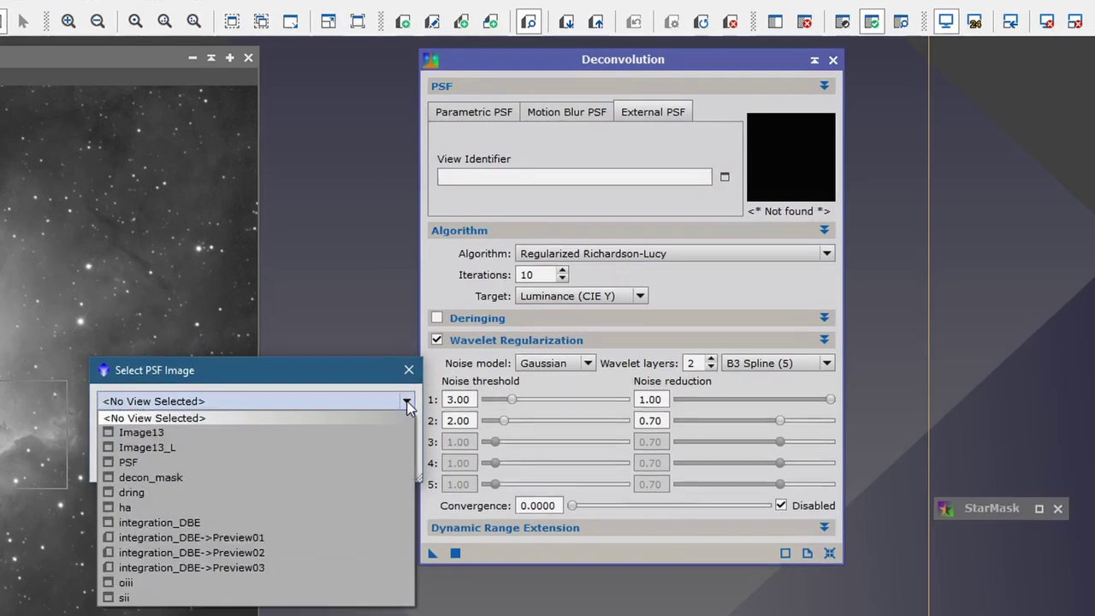
click(143, 463)
click(295, 466)
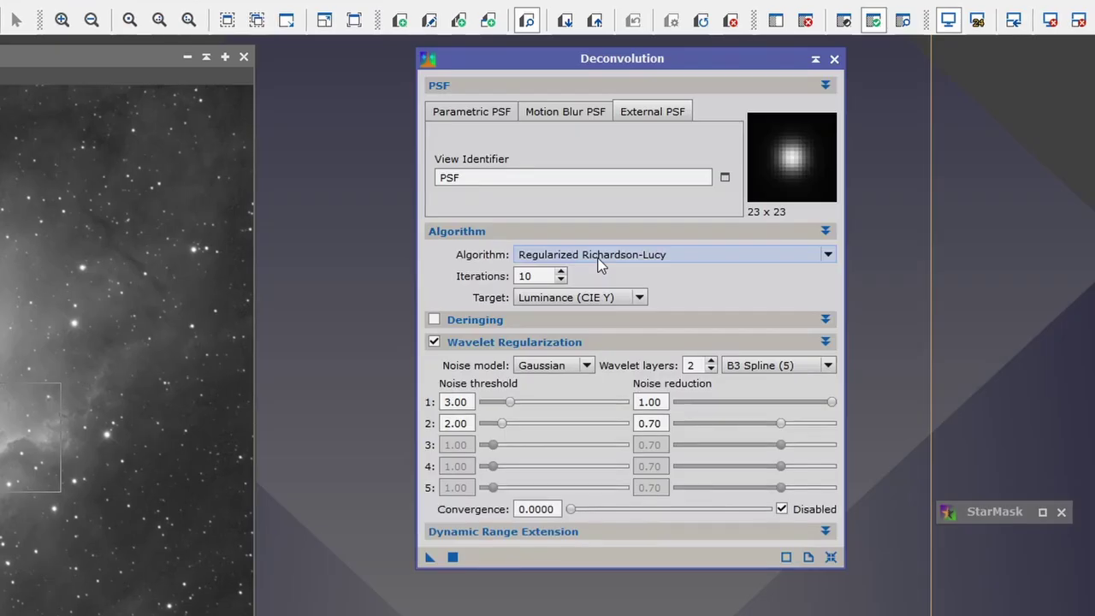
- Set Iterations to 20 and Wavelet layers to 4, with noise reduction 1.00, 0.72, 0.53, 0.37
click(542, 277)
key(BackSpace)
key(BackSpace)
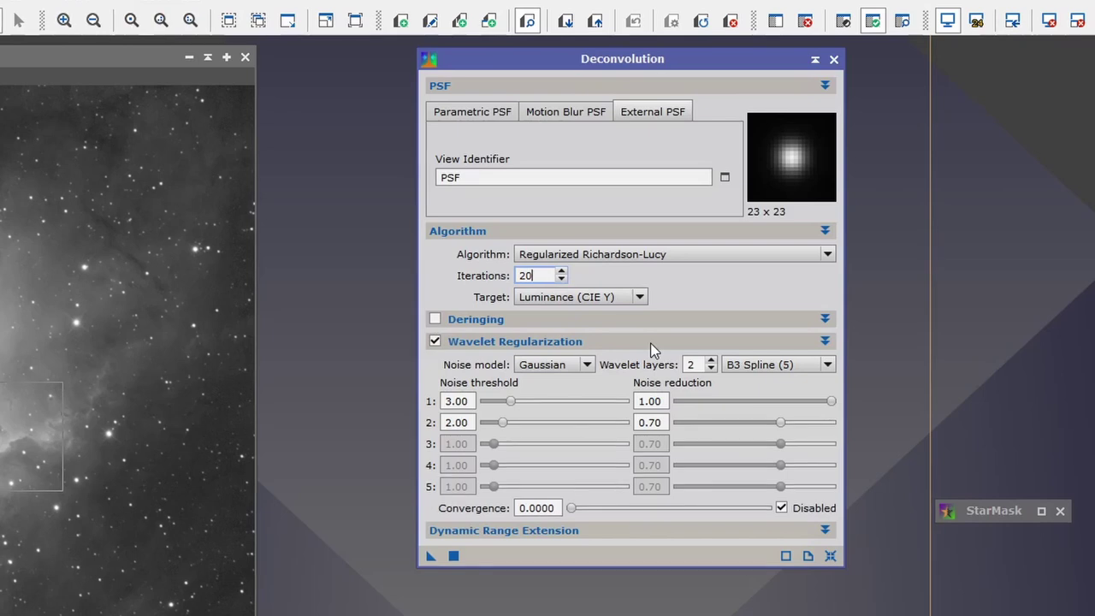
click(711, 360)
click(711, 360)
drag(781, 443, 727, 466)
drag(782, 421, 751, 444)
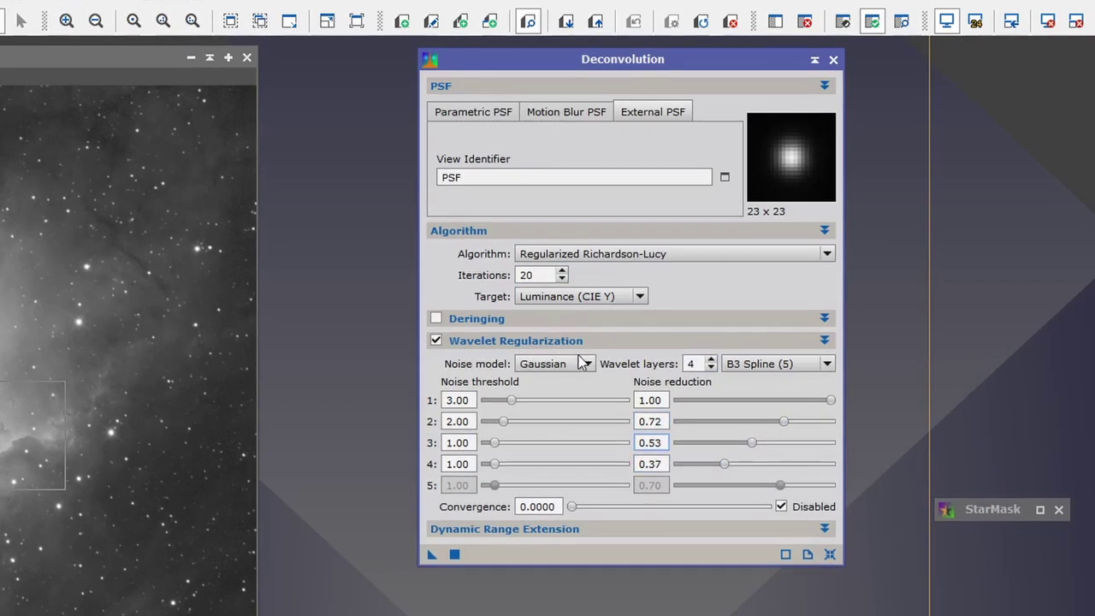
click(825, 340)
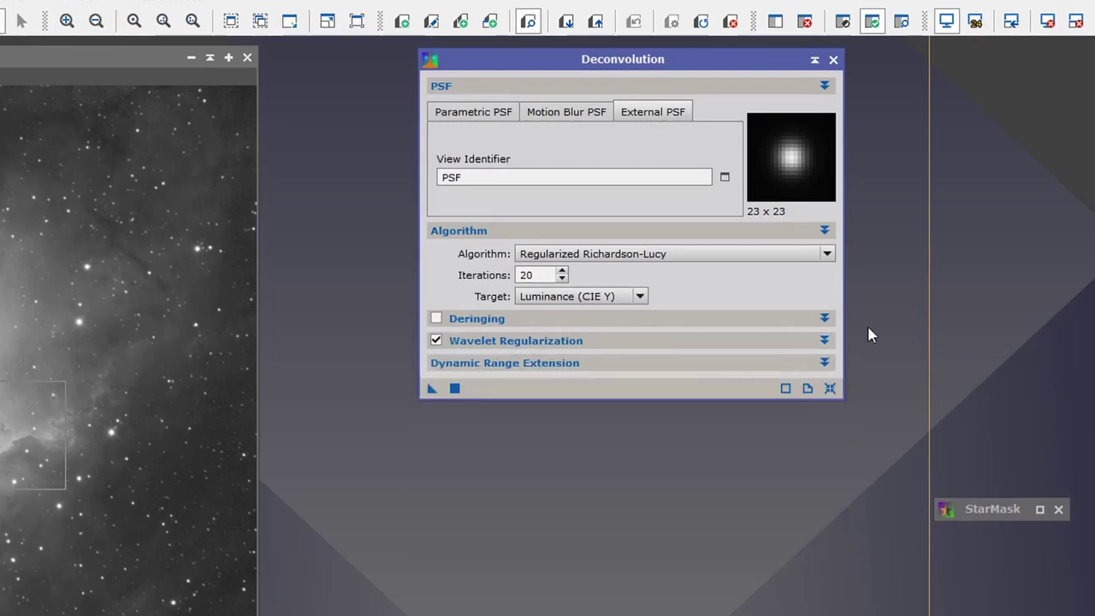
- Enable deringing and local deringing with dring as support, and set Global dark to 0.0100
click(824, 318)
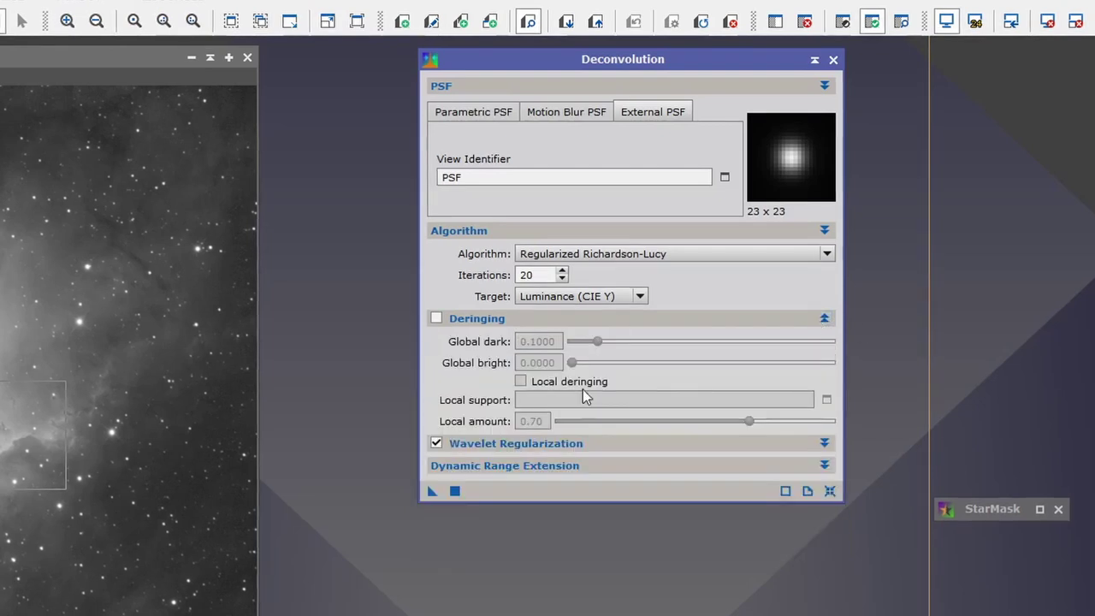
click(438, 320)
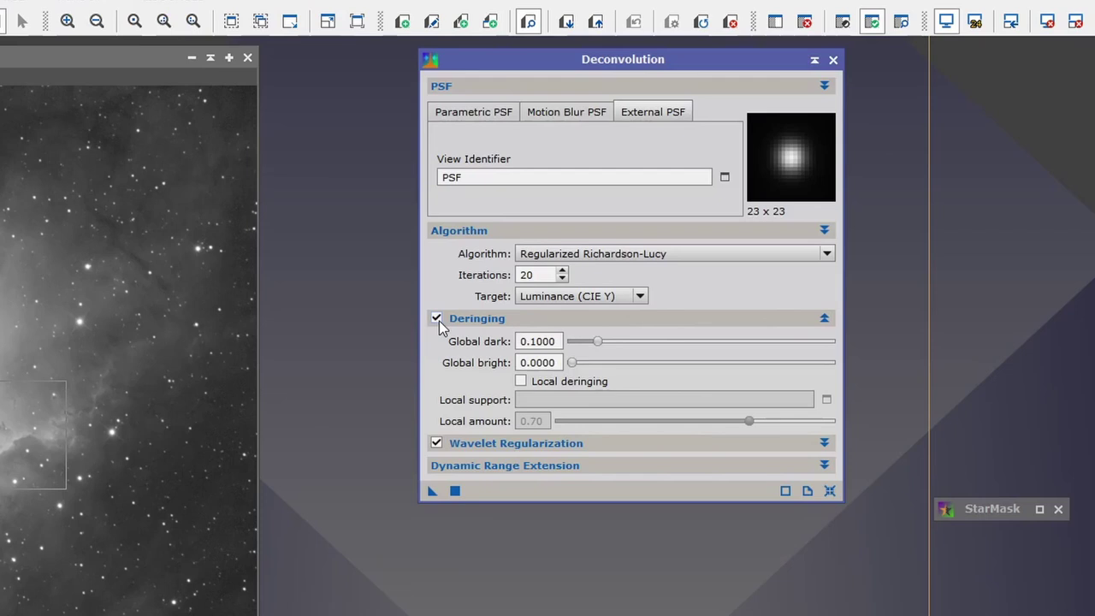
click(521, 382)
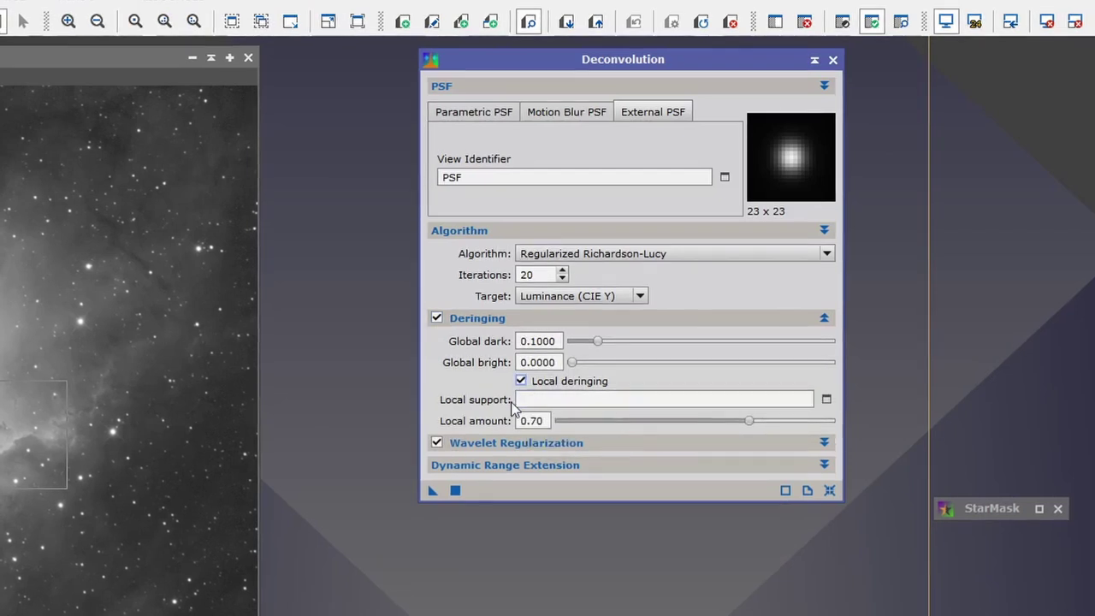
click(827, 399)
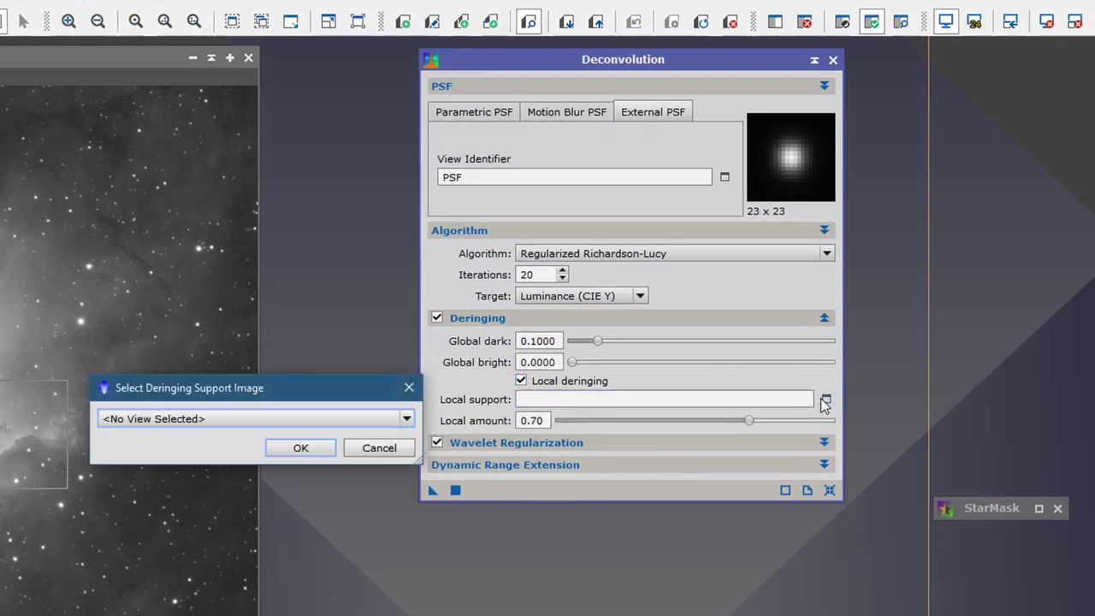
click(406, 418)
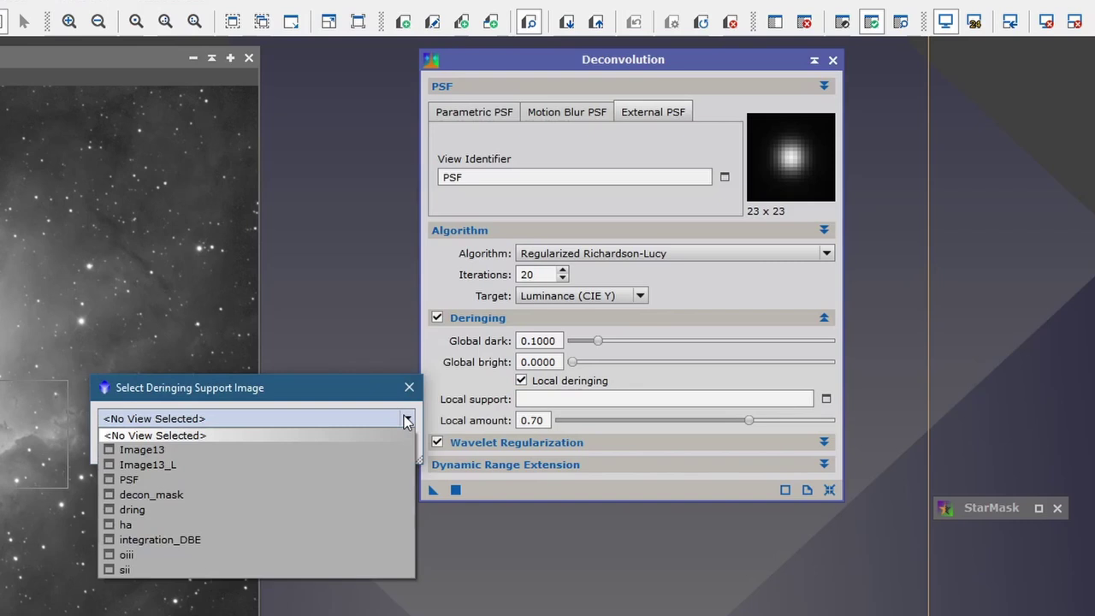
click(155, 511)
click(295, 446)
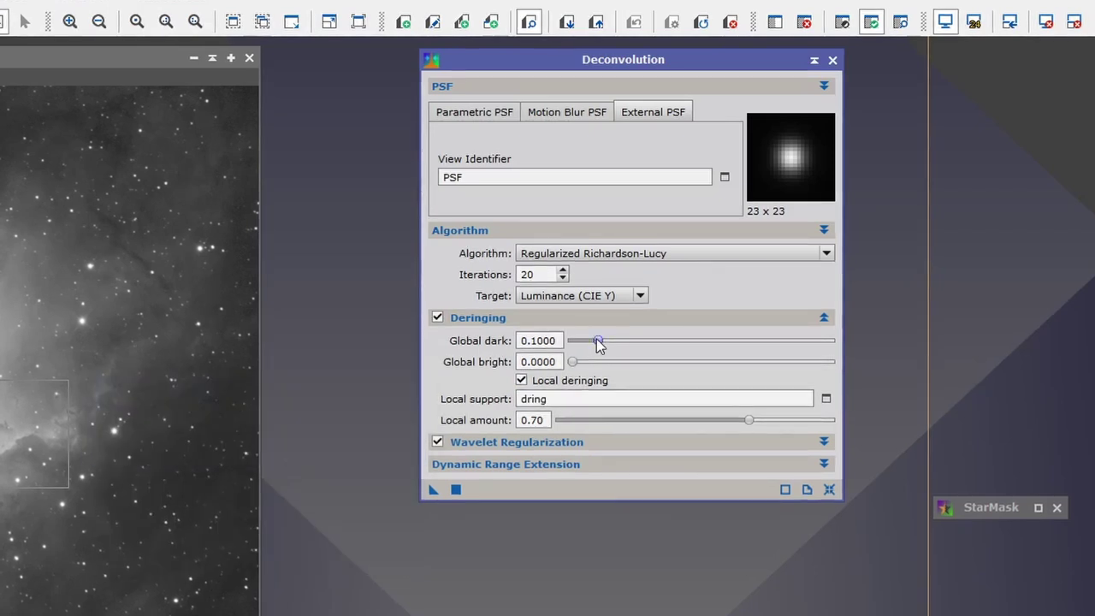
drag(598, 342, 574, 343)
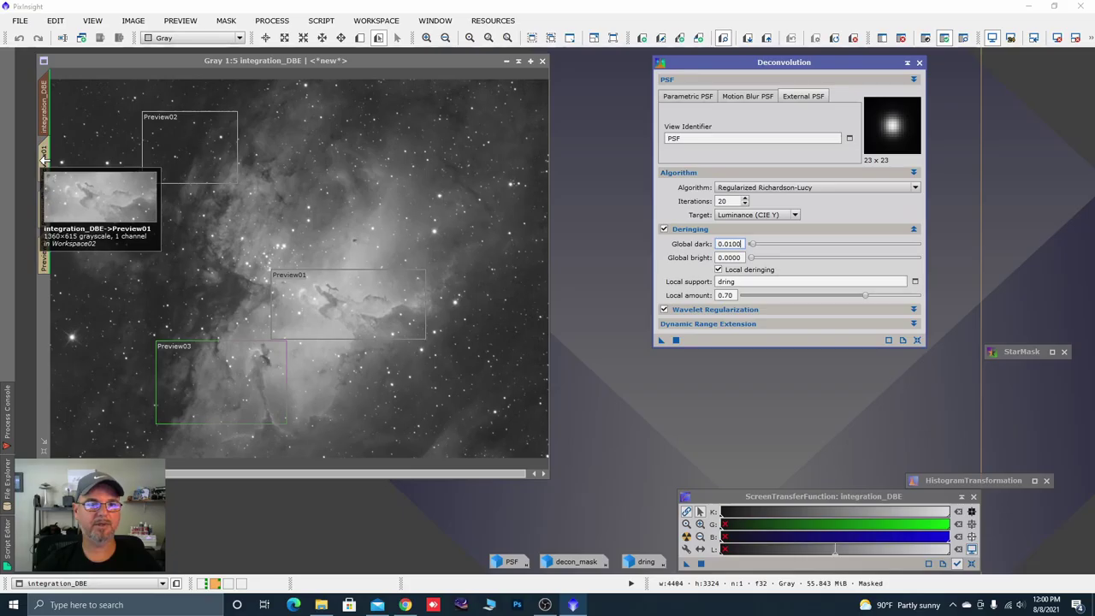
click(44, 158)
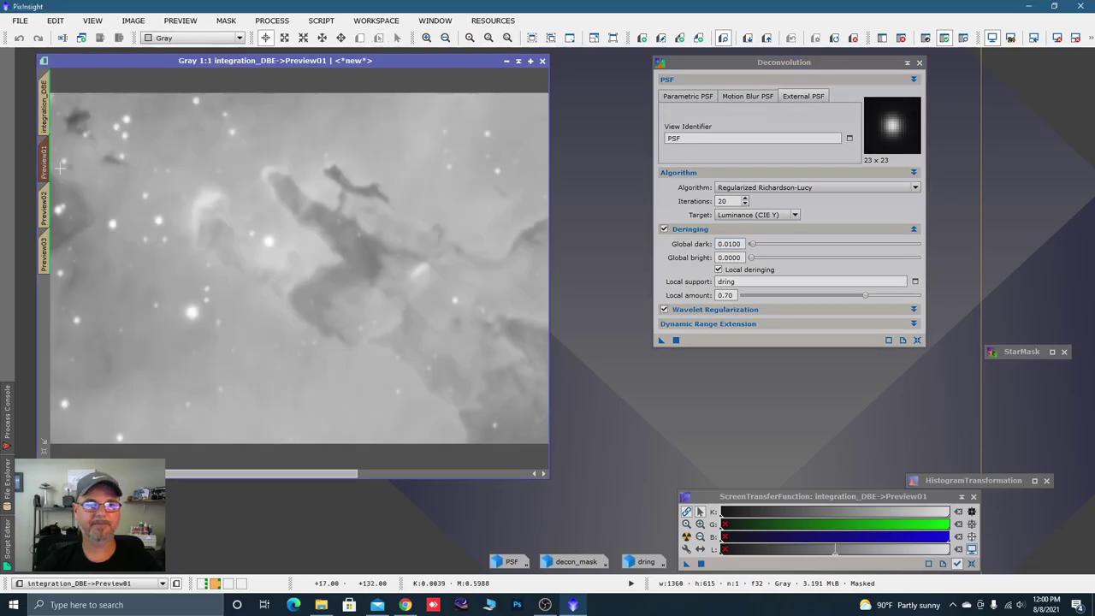
scroll(265, 243, down, 1)
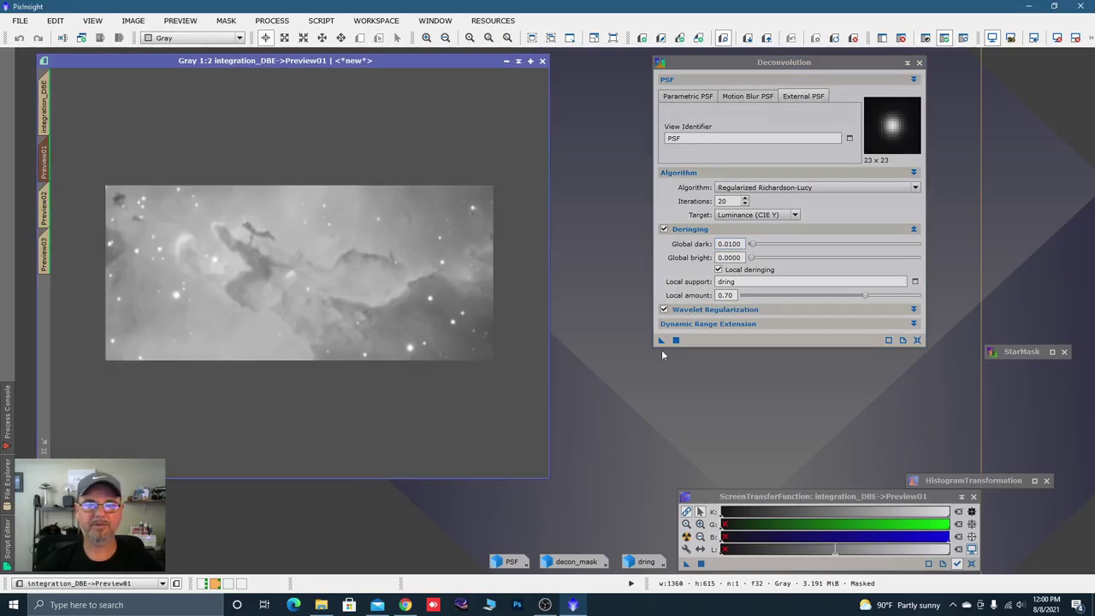
drag(658, 341, 421, 310)
drag(430, 263, 429, 262)
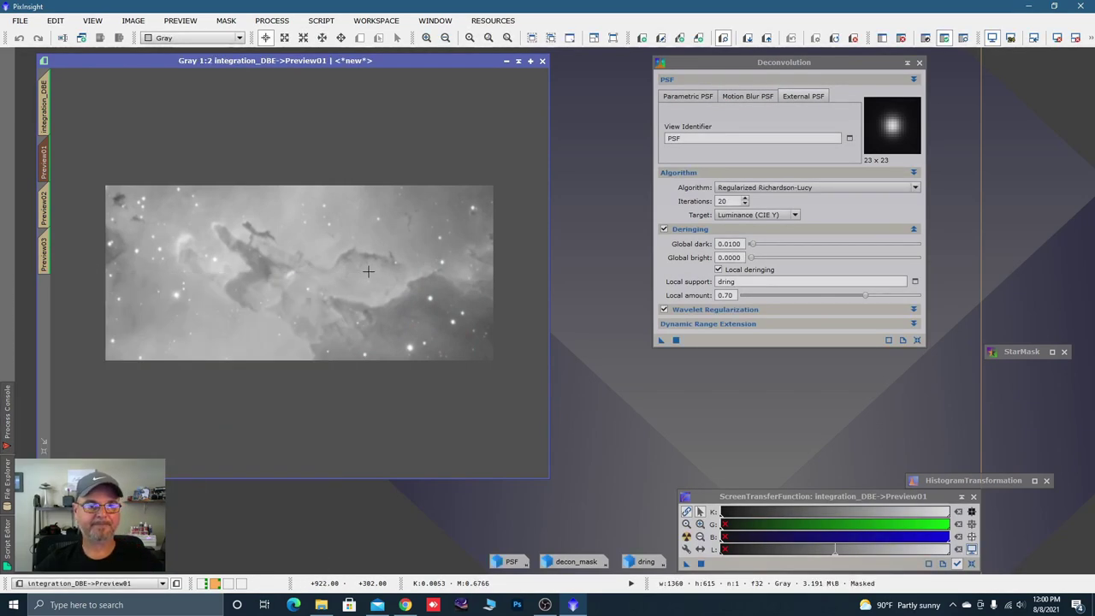
scroll(286, 272, up, 1)
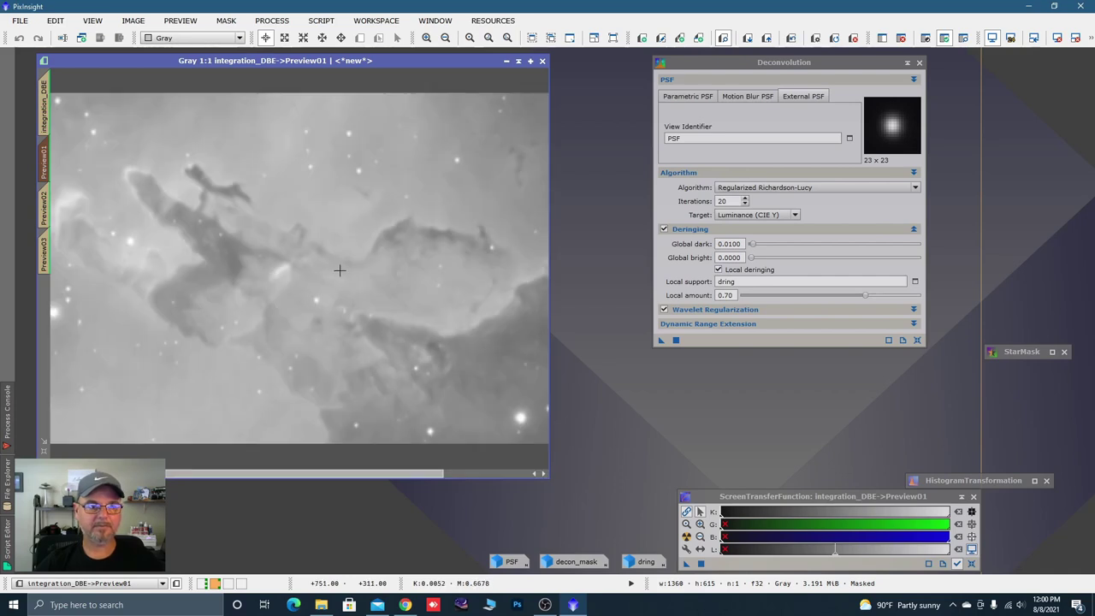
scroll(340, 270, down, 1)
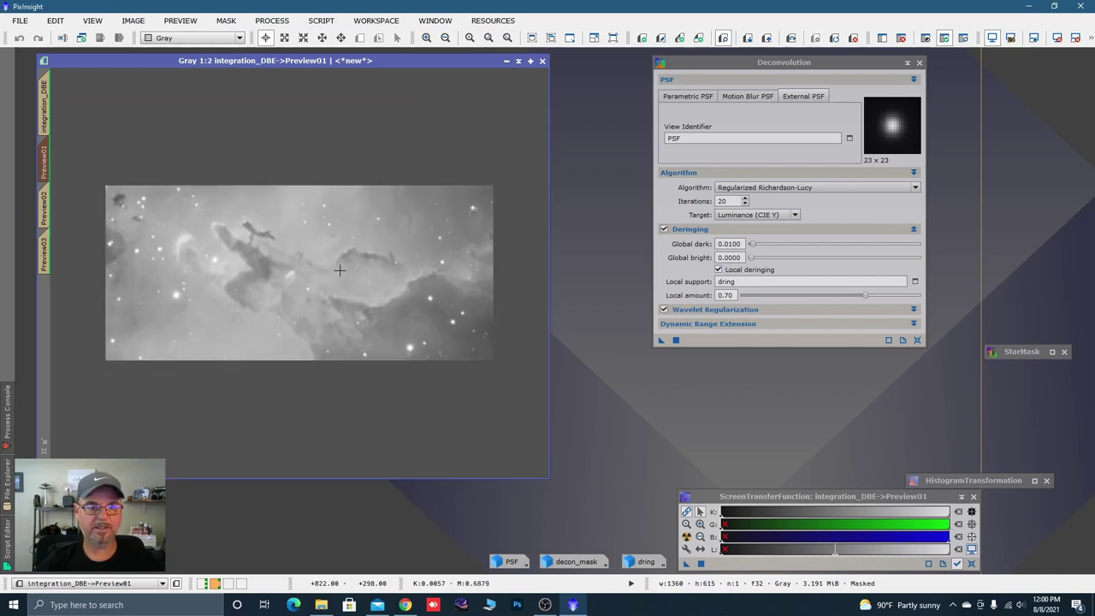
scroll(339, 270, up, 1)
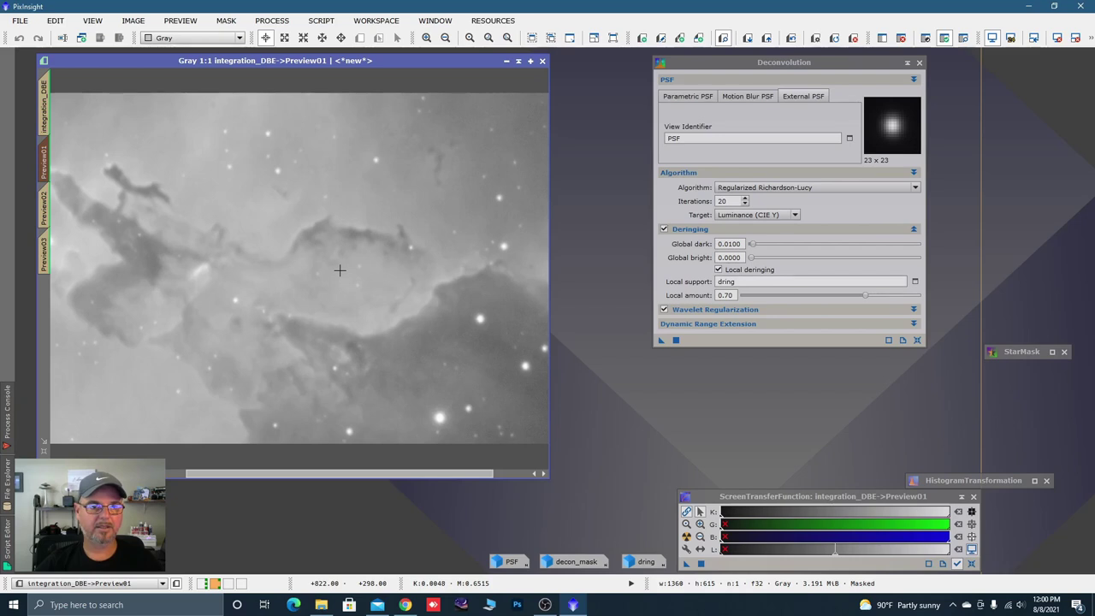
scroll(339, 271, up, 1)
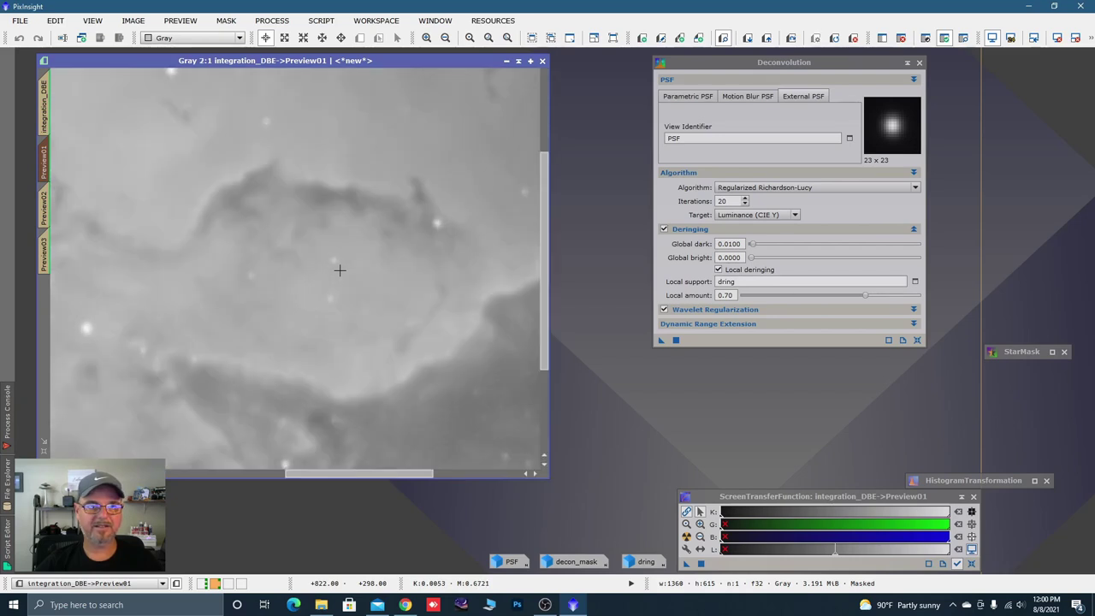
scroll(445, 229, up, 1)
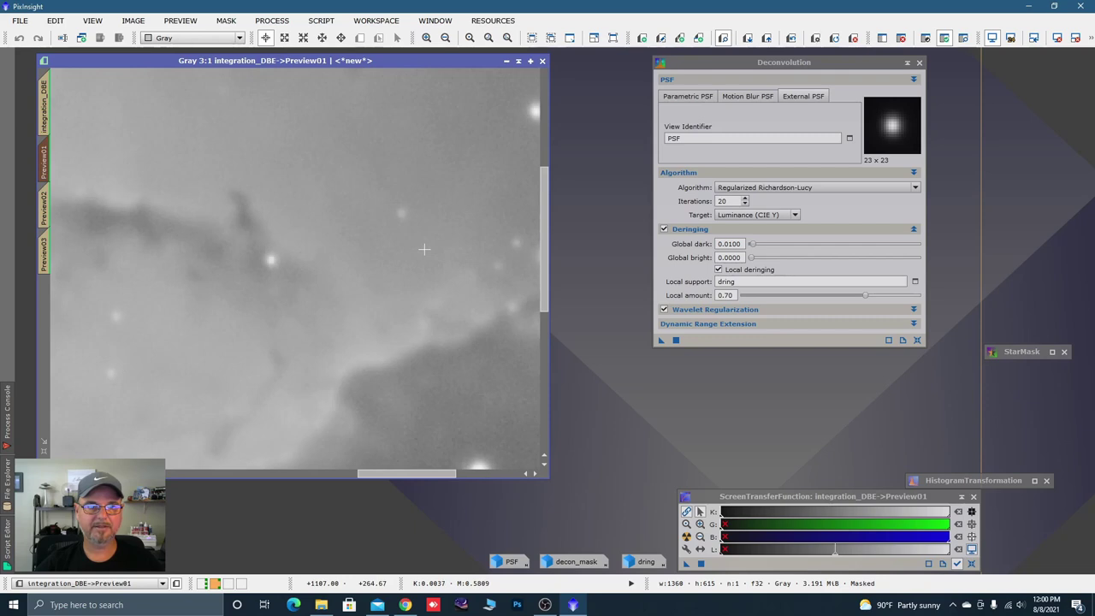
scroll(423, 255, down, 1)
scroll(423, 258, down, 1)
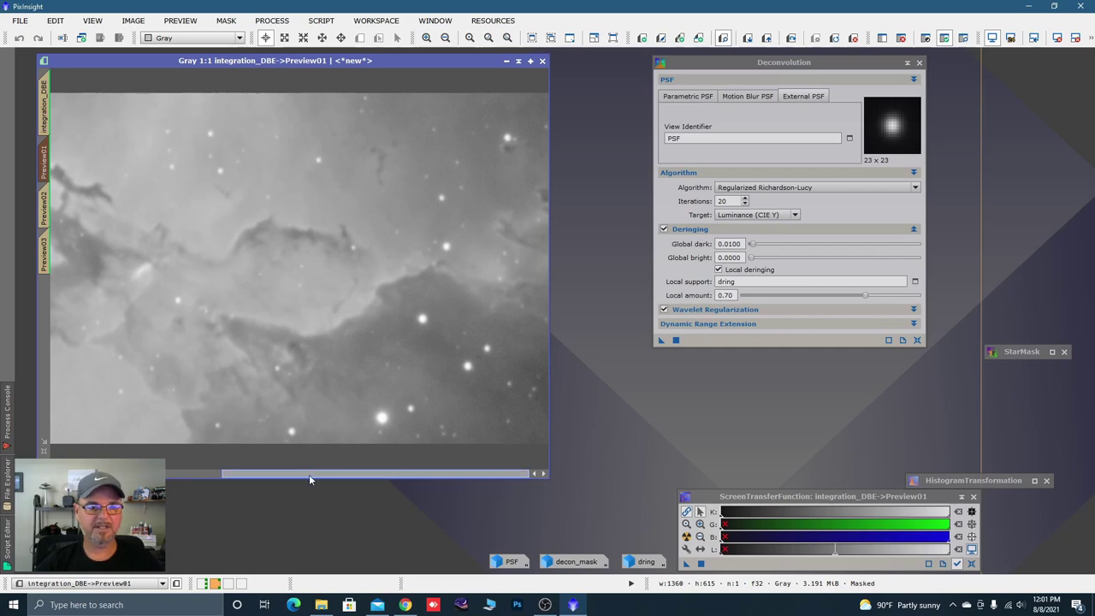
drag(309, 474, 253, 474)
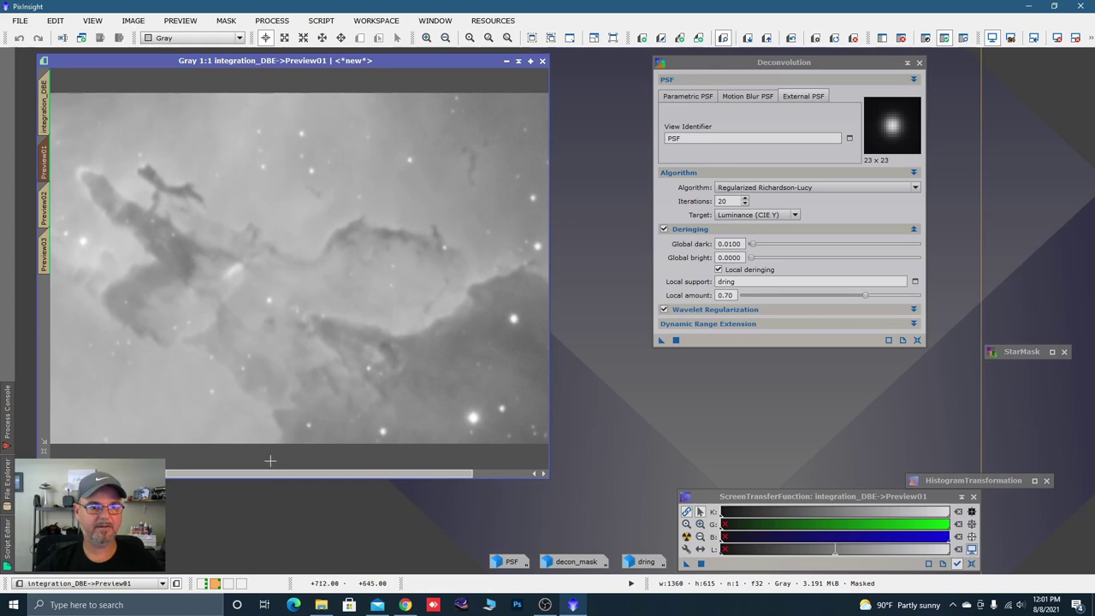
drag(252, 474, 238, 473)
scroll(245, 252, up, 1)
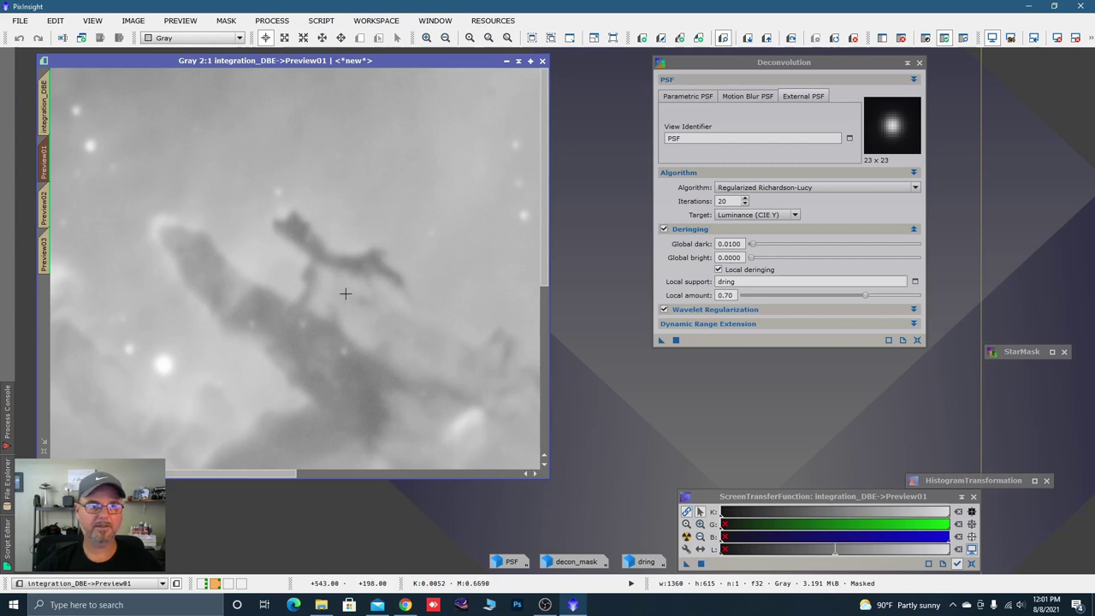
scroll(359, 302, down, 1)
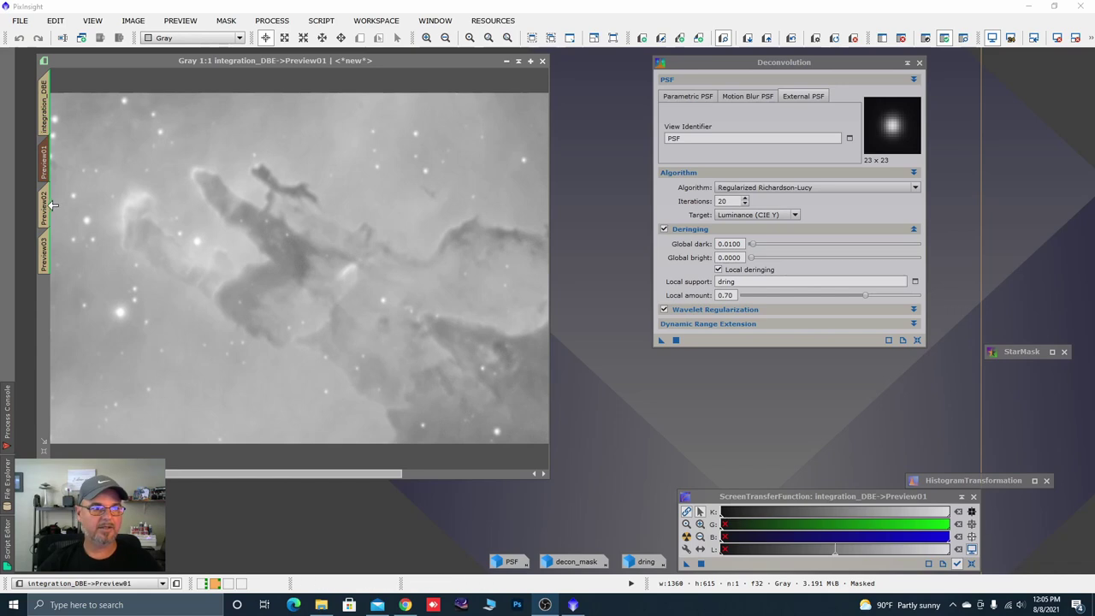
- Run the 20-iteration Deconvolution on the Preview02 star-field preview and inspect the stars
click(45, 206)
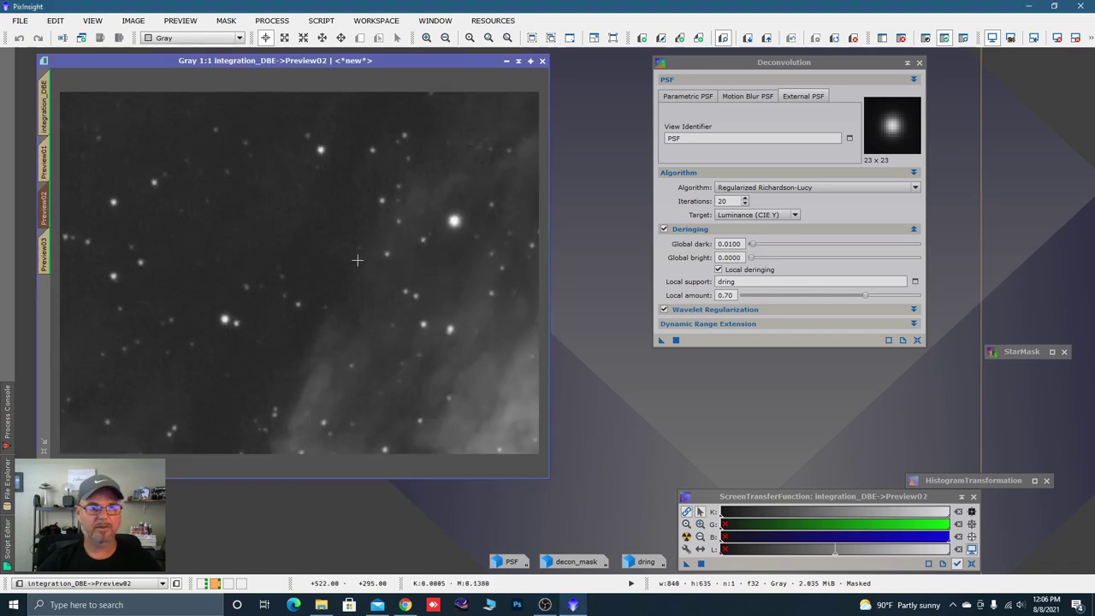
scroll(357, 260, down, 1)
scroll(330, 266, up, 1)
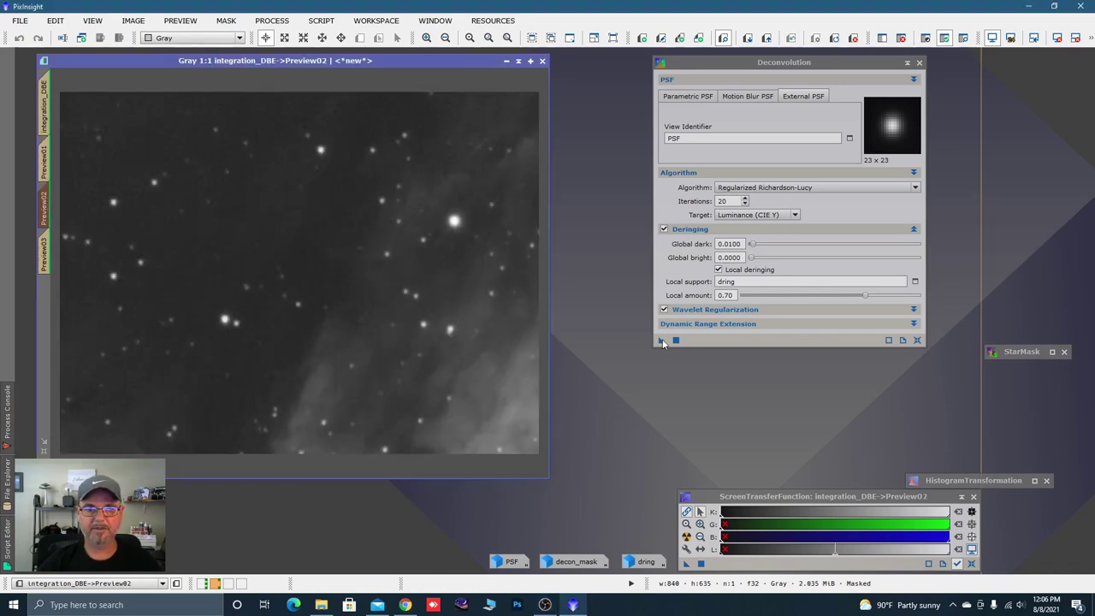
drag(661, 343, 470, 308)
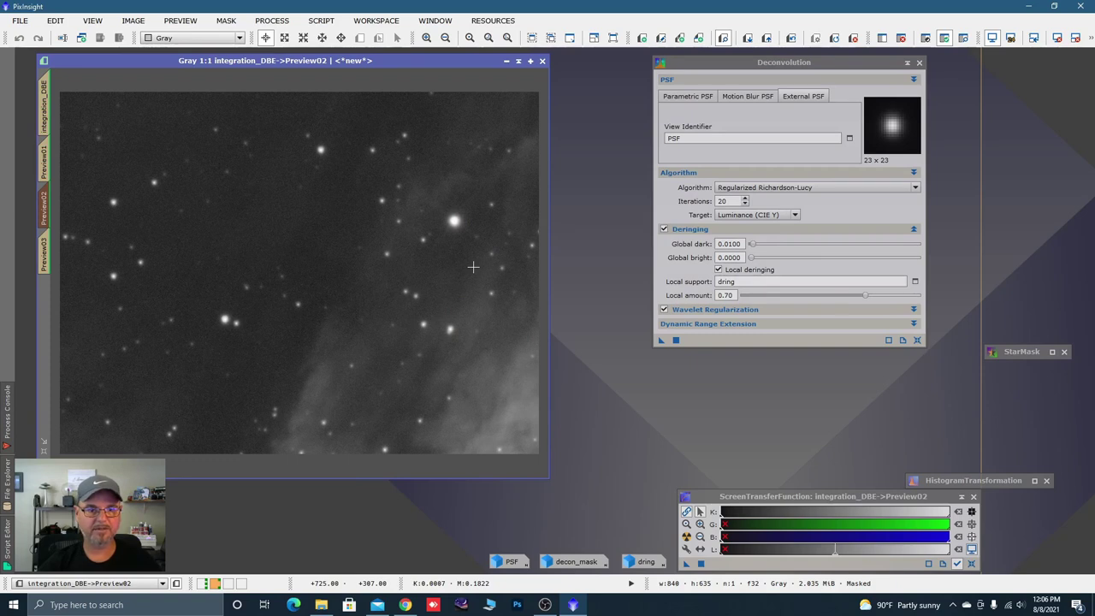
scroll(459, 289, up, 1)
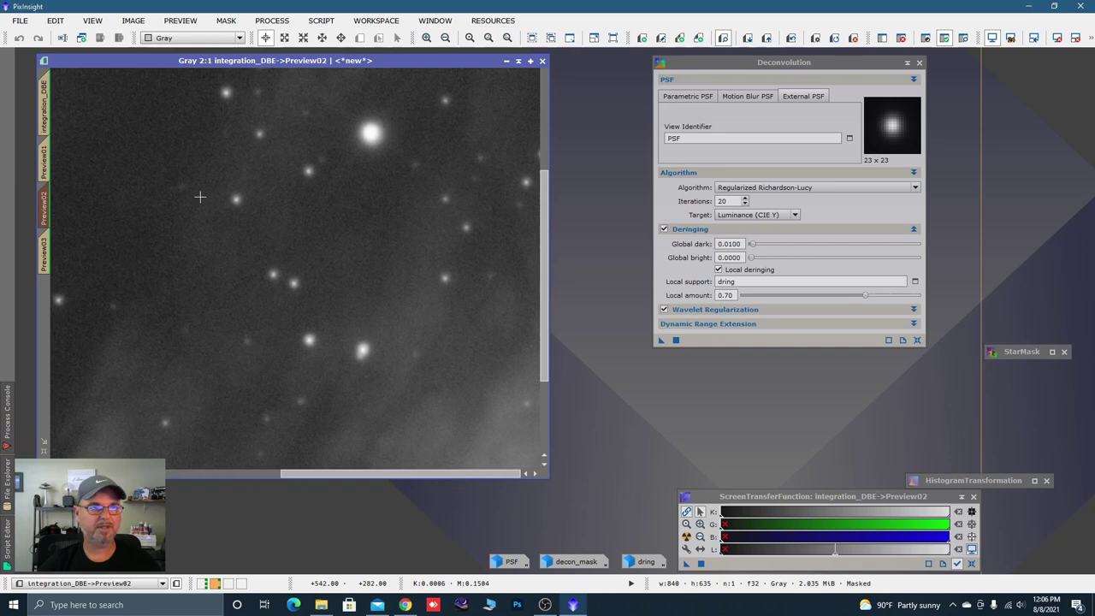
- Set Deconvolution iterations to 30 and re-run it on the Preview01 pillars preview
click(44, 162)
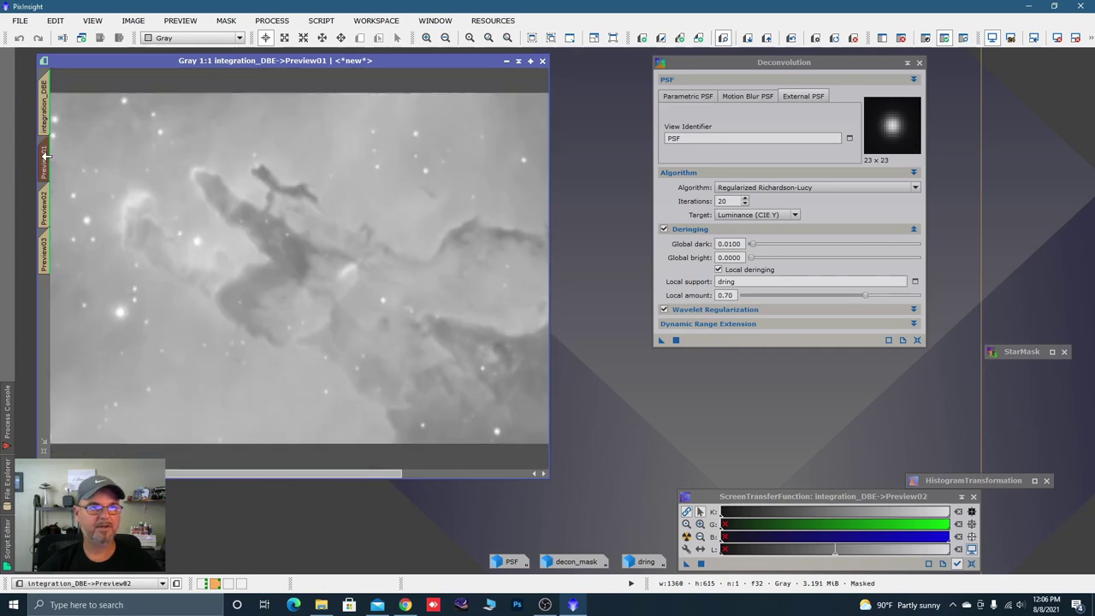
click(723, 201)
key(BackSpace)
text(3)
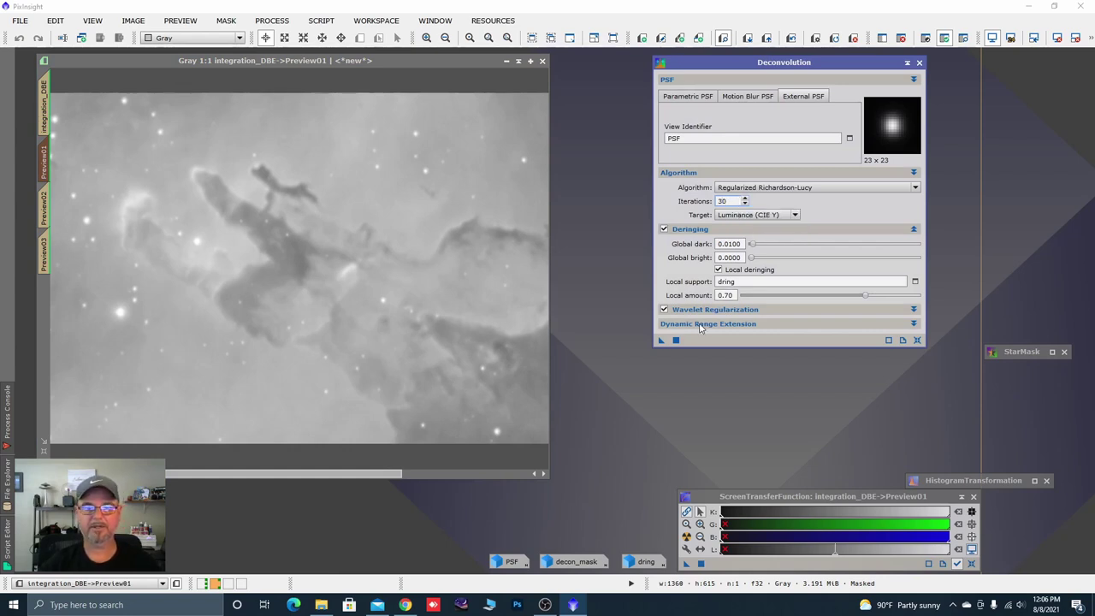
drag(487, 332, 502, 299)
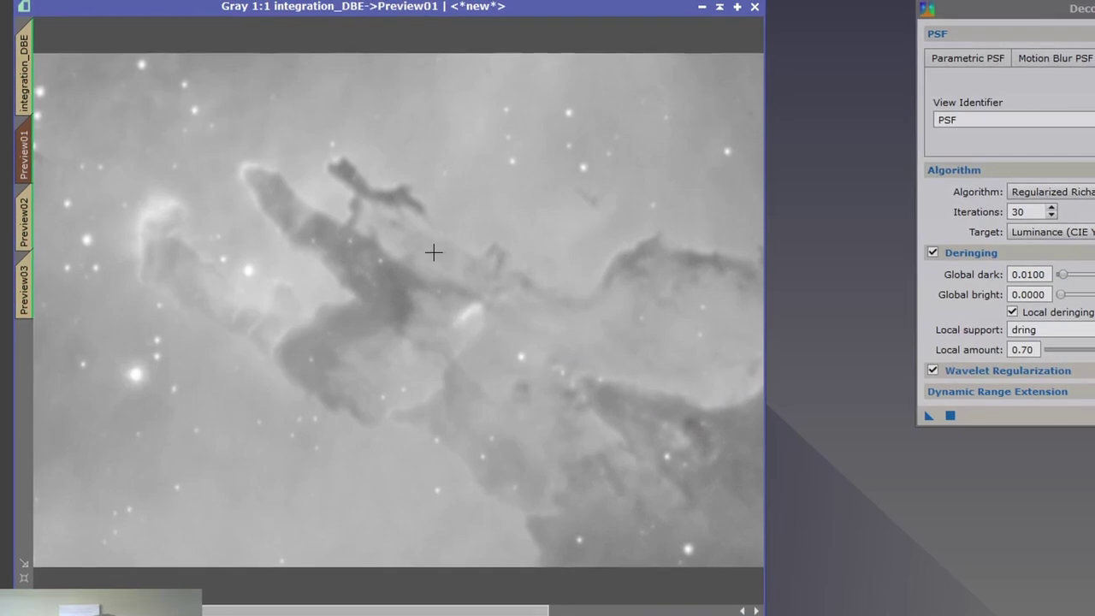
- Zoom the Preview01 pillars to 2:1 to inspect the deconvolved detail
scroll(575, 308, up, 1)
scroll(462, 254, down, 1)
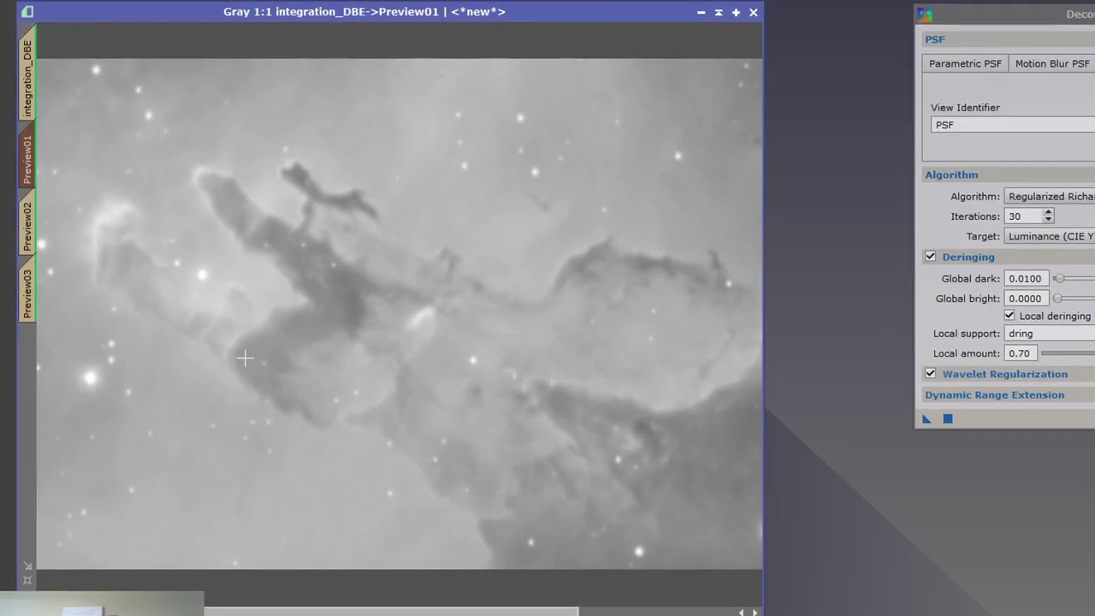
drag(317, 609, 222, 609)
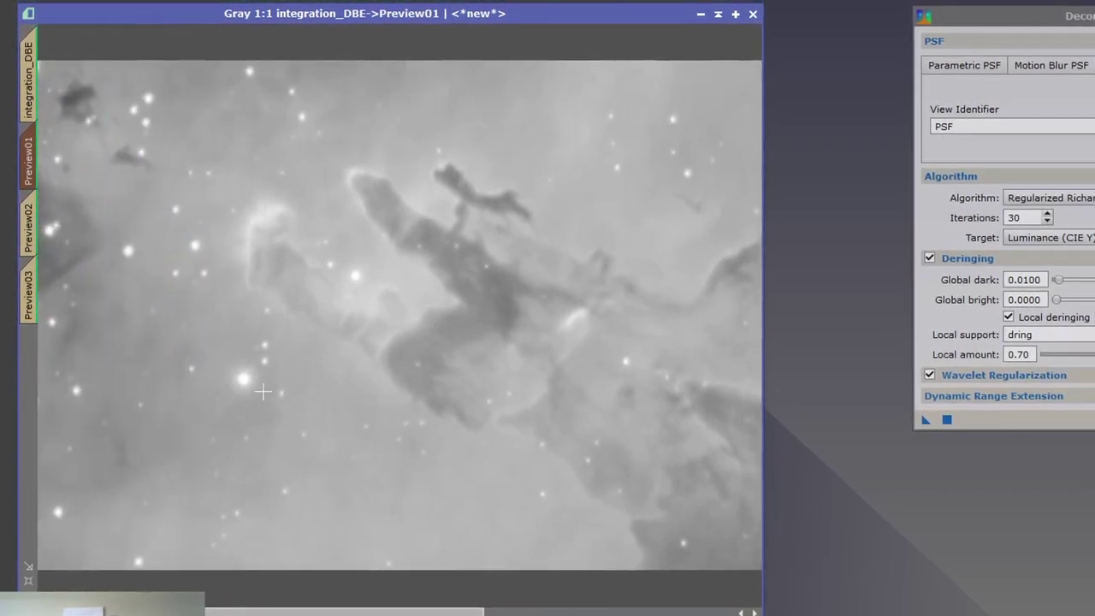
key(ctrl+plus)
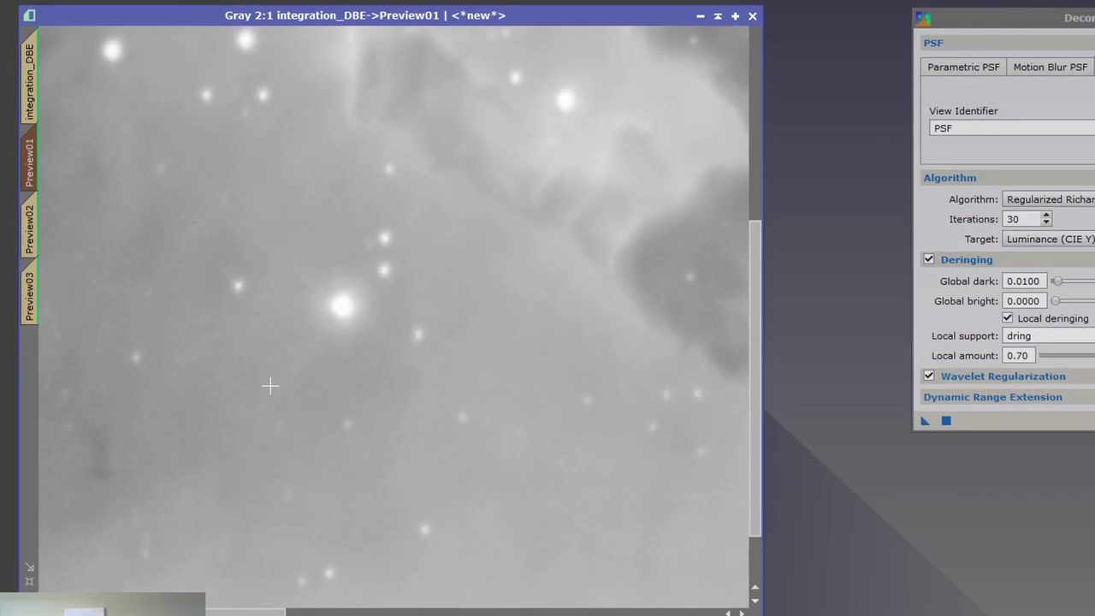
key(ctrl+minus)
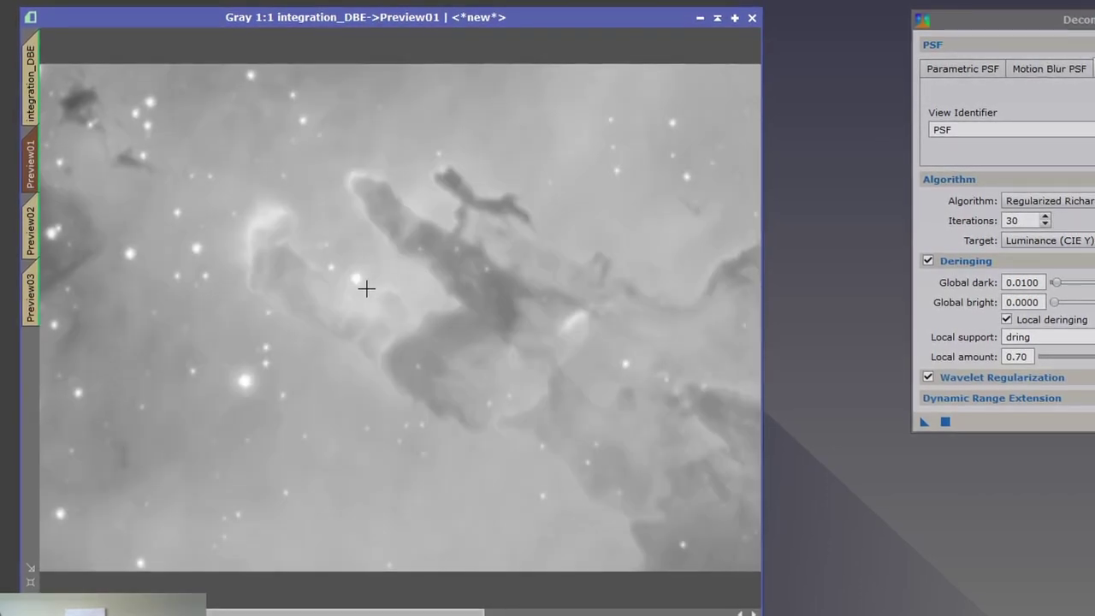
key(ctrl+plus)
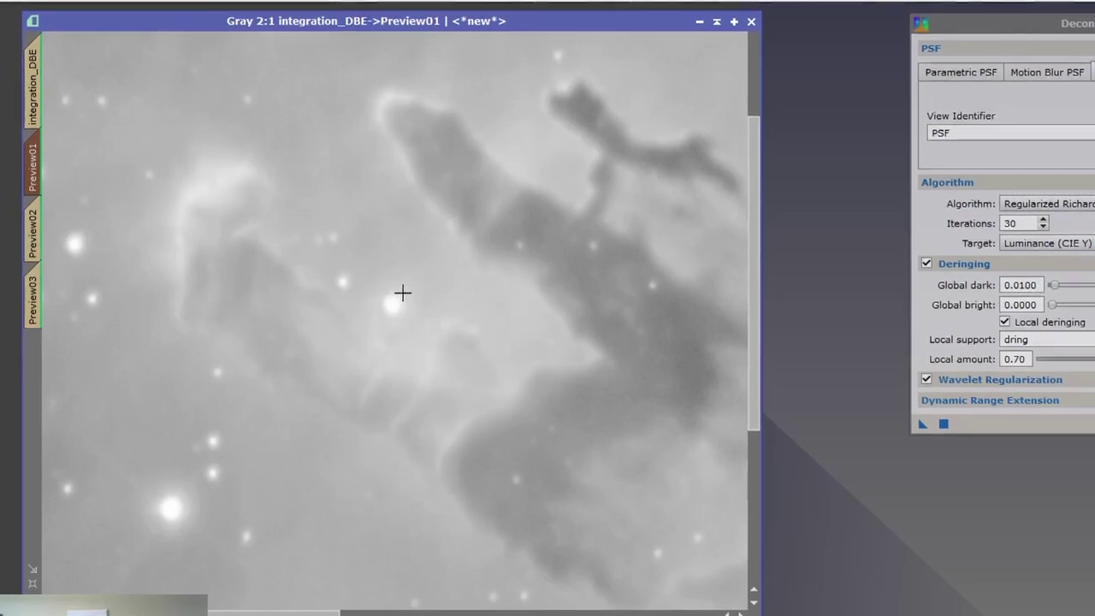
- Raise Global dark deringing to 0.0200 and re-run the deconvolution on Preview01
click(1058, 291)
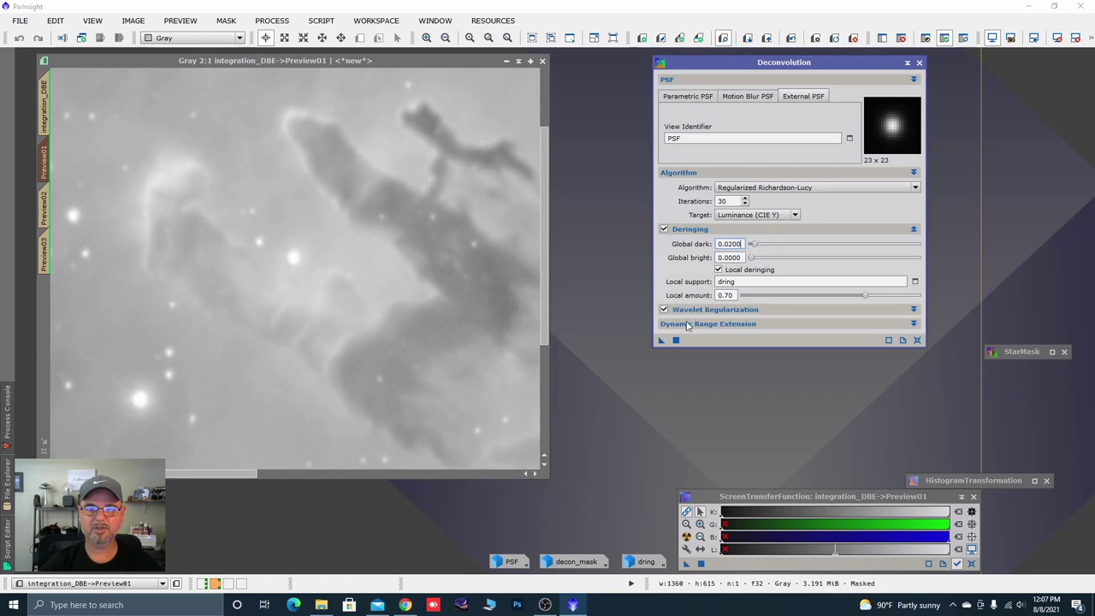
drag(661, 340, 490, 340)
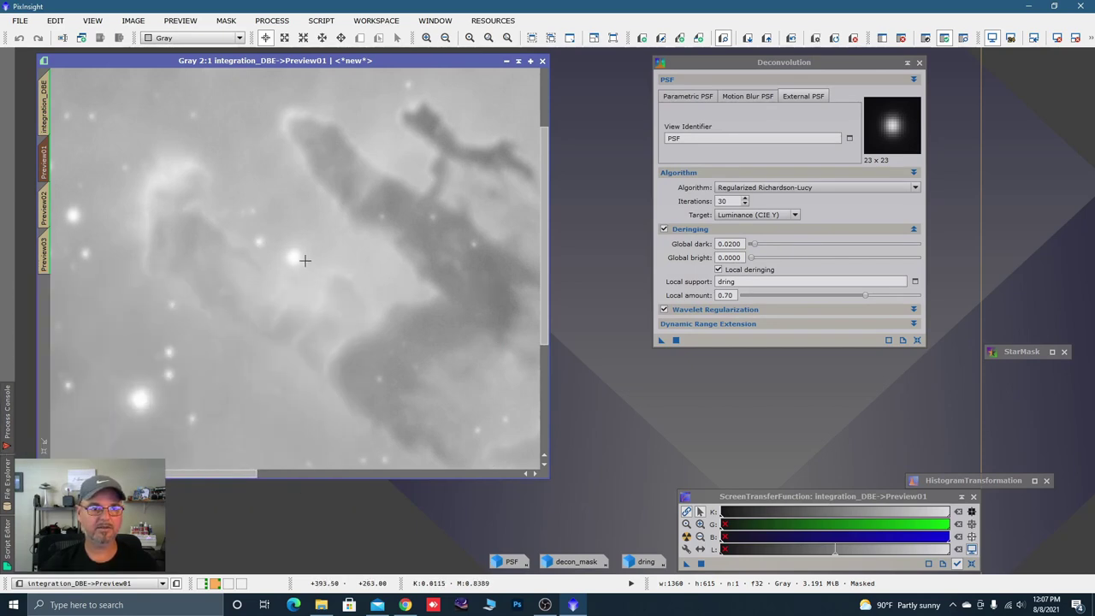
scroll(387, 327, down, 1)
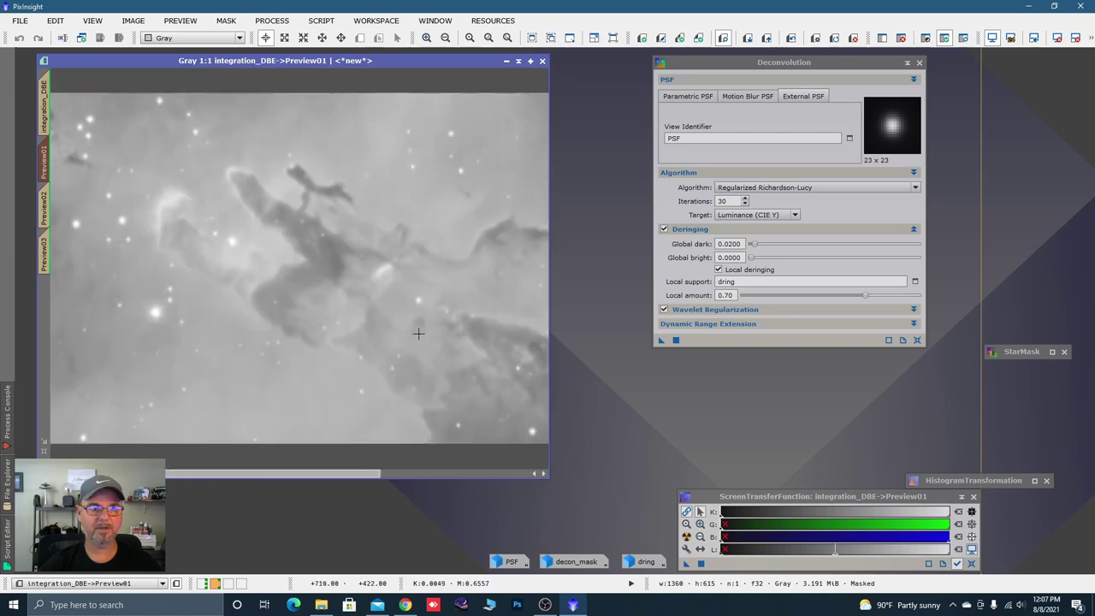
- Apply the same deconvolution to the Preview03 preview
click(43, 254)
scroll(328, 262, down, 2)
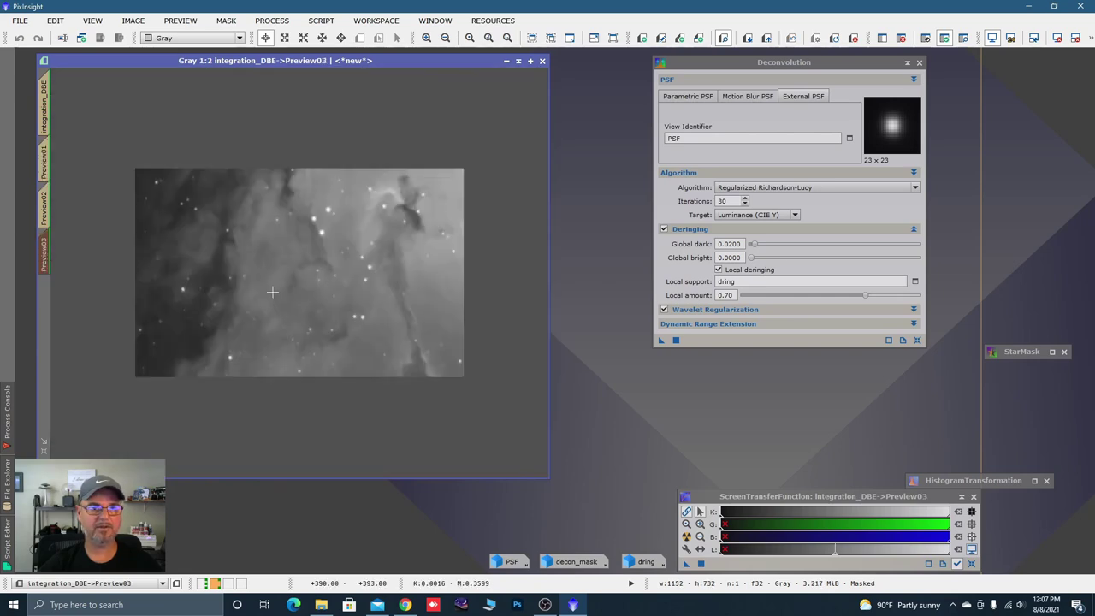
scroll(327, 262, up, 2)
scroll(383, 257, down, 1)
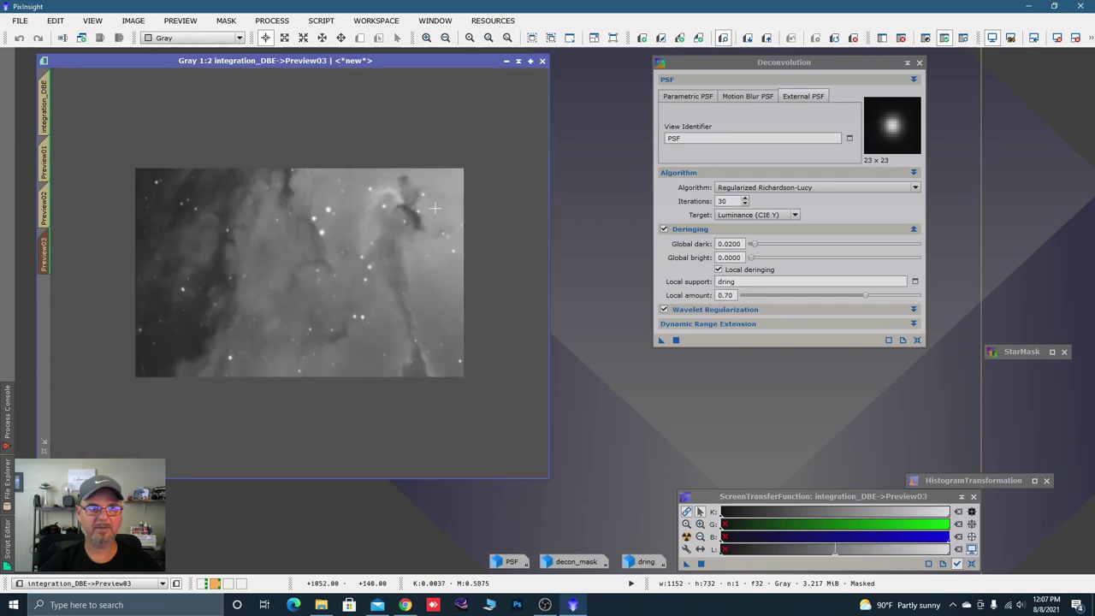
scroll(406, 233, up, 1)
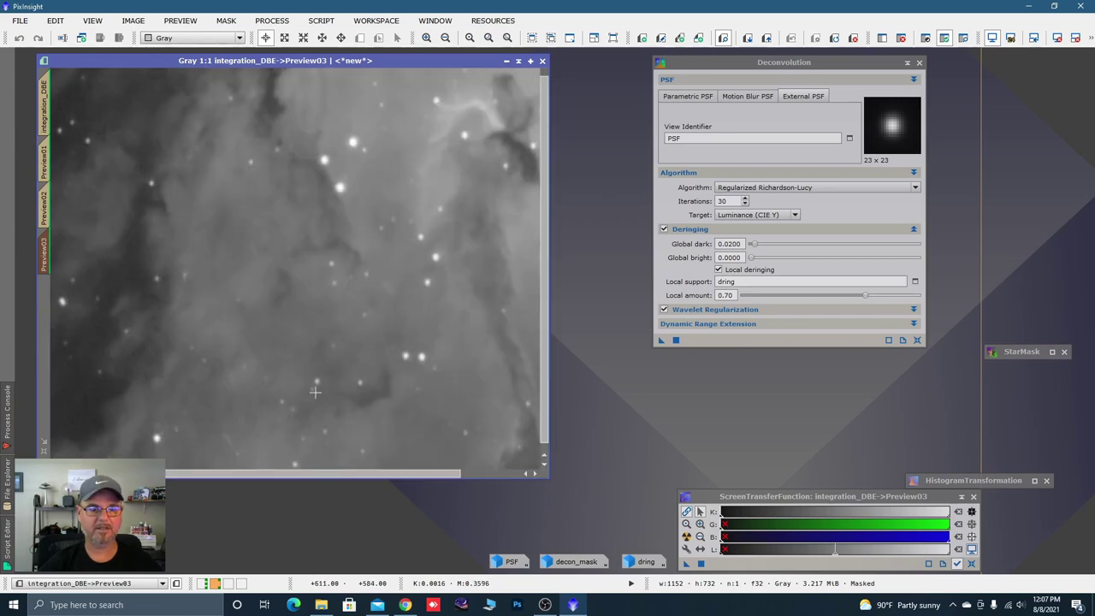
drag(424, 275, 296, 395)
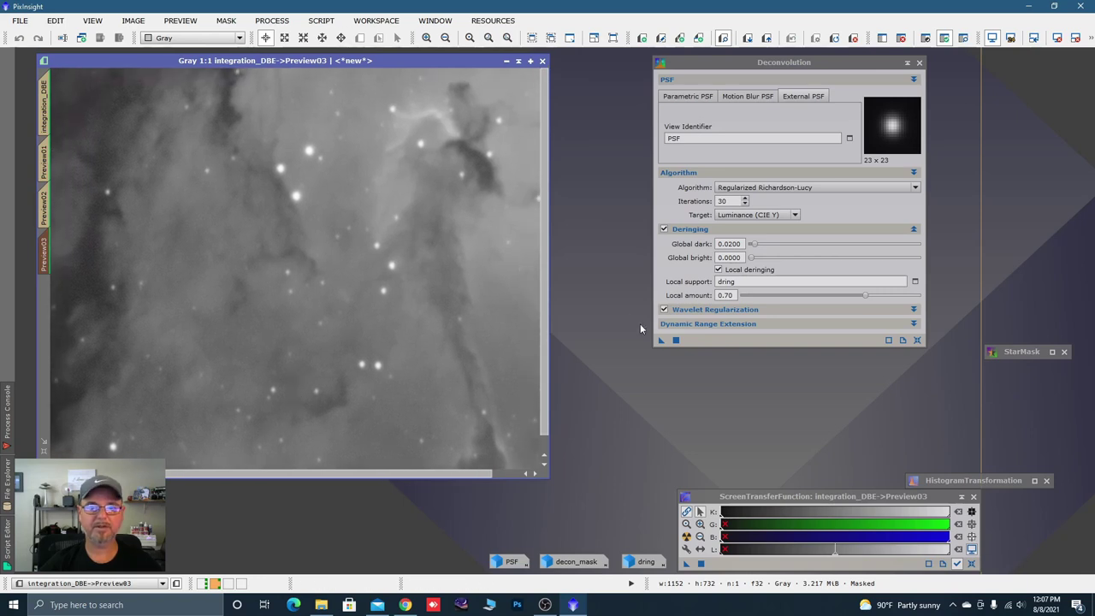
drag(662, 341, 483, 300)
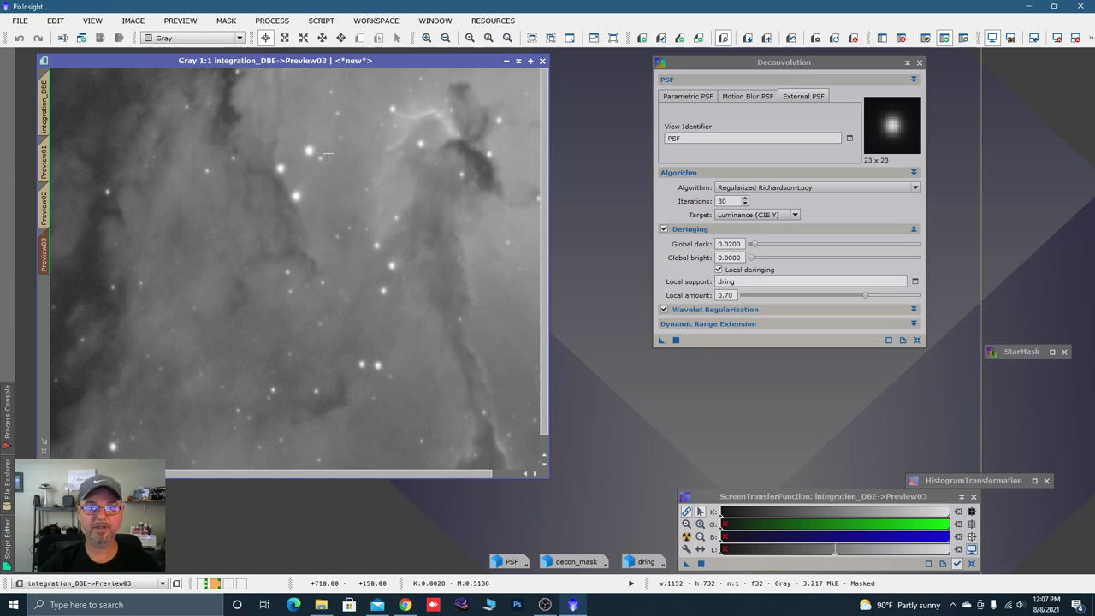
- Inspect the Preview03 result, then return to the full integration_DBE image
scroll(328, 154, up, 1)
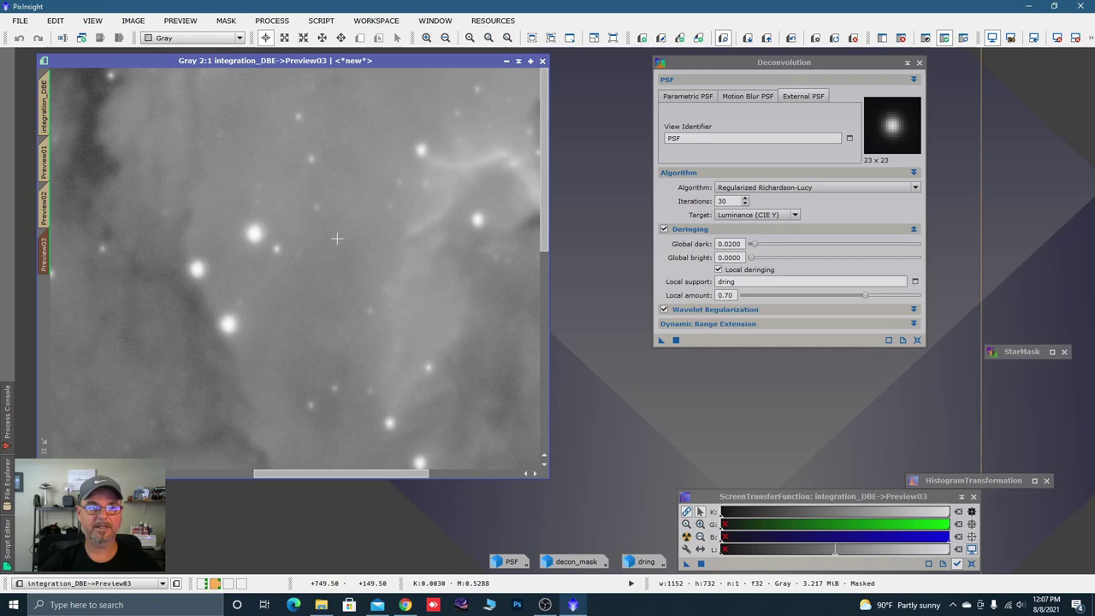
drag(415, 472, 501, 472)
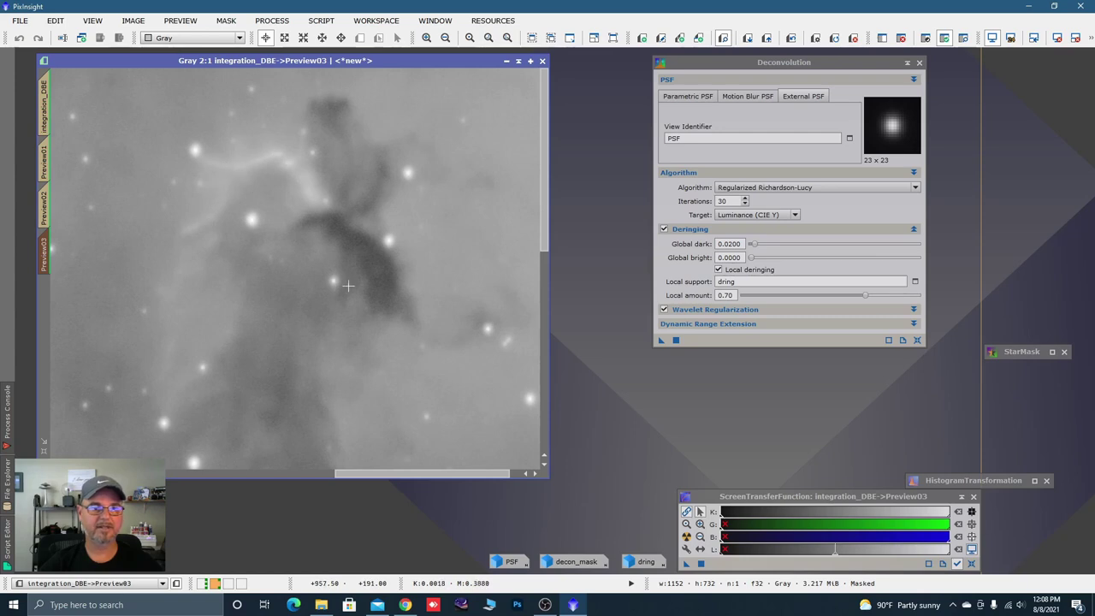
scroll(228, 220, down, 2)
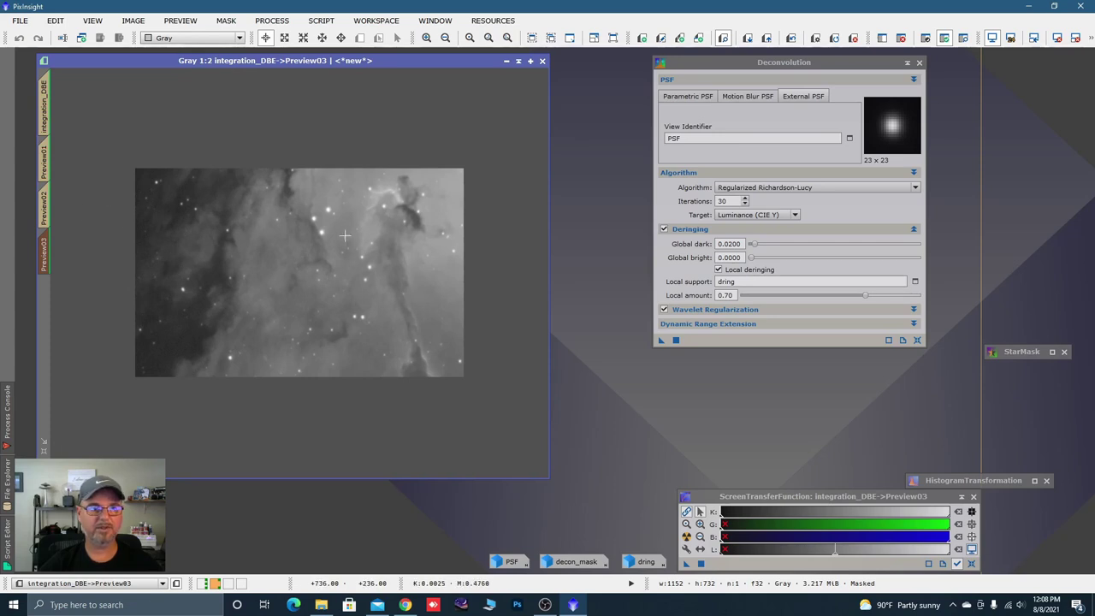
key(ctrl+shift+m)
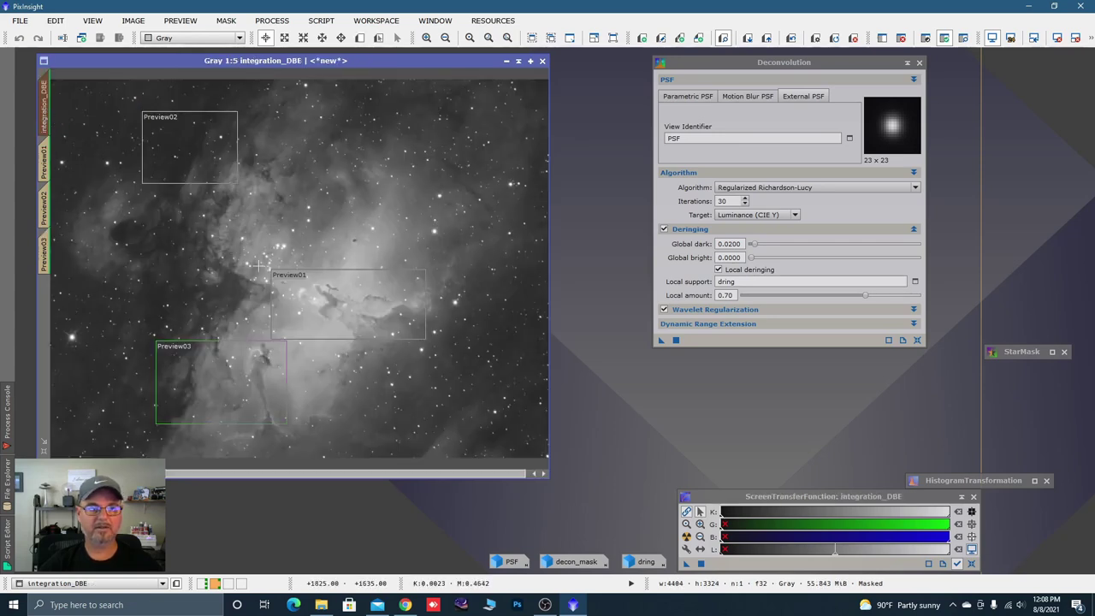
- Re-run Deconvolution at 50 iterations on Preview01 and zoom in on the pillar's left side
click(44, 162)
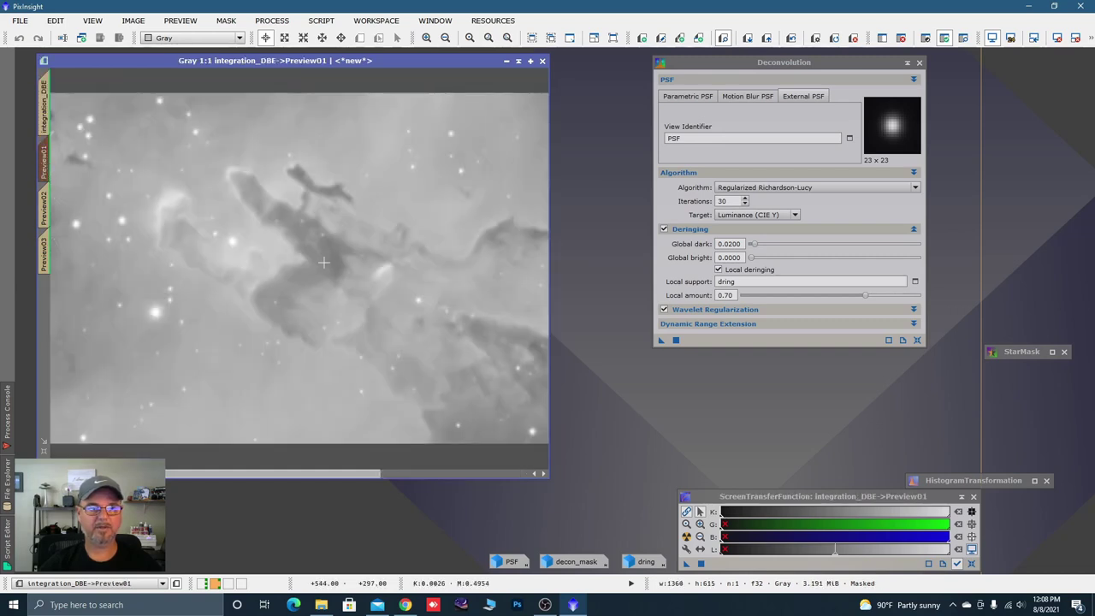
double_click(721, 200)
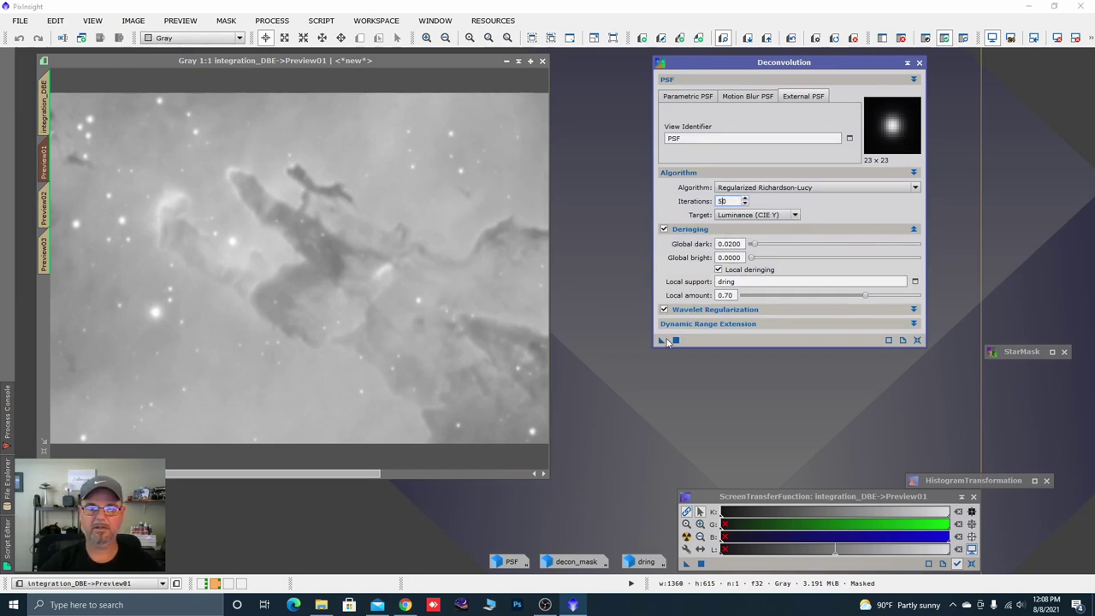
drag(661, 343, 512, 265)
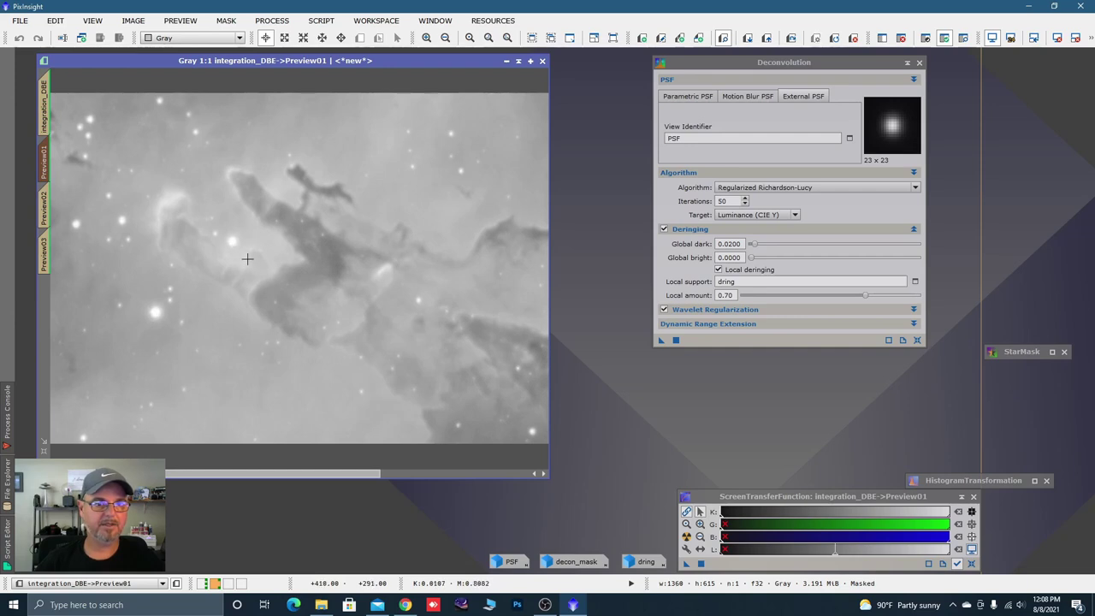
scroll(342, 256, up, 1)
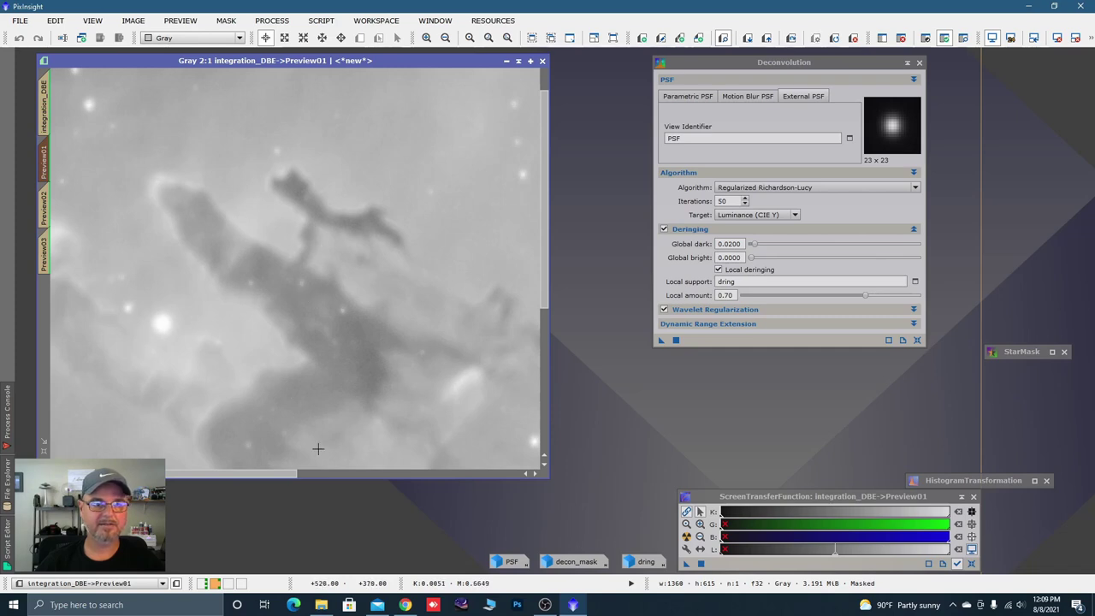
scroll(343, 385, left, 5)
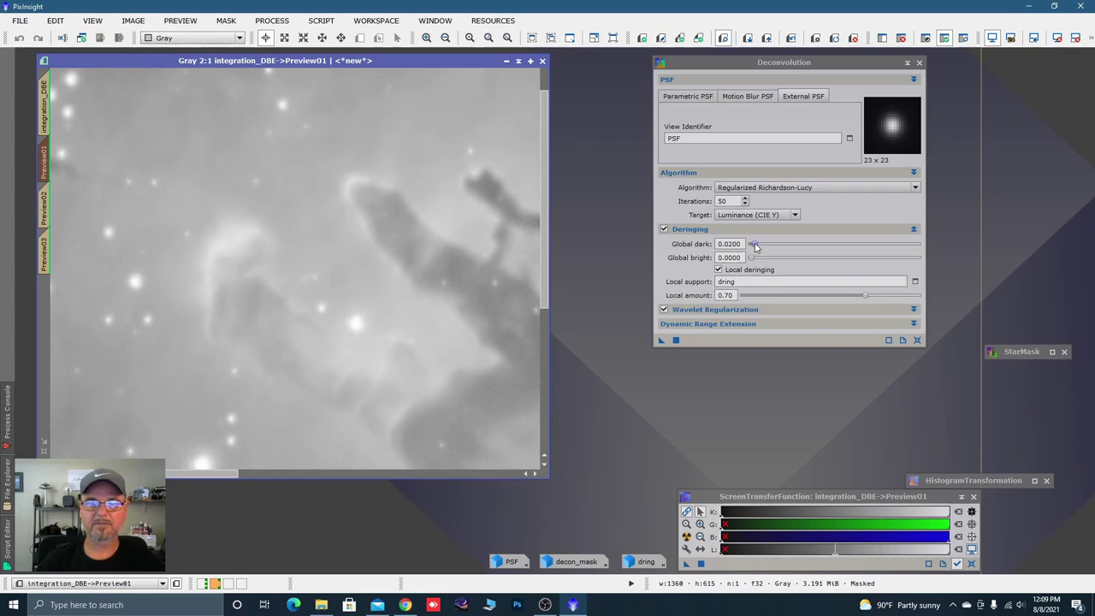
- Set Global dark to 0.0300, re-deconvolve Preview01, and zoom out to 1:2
drag(755, 246, 757, 247)
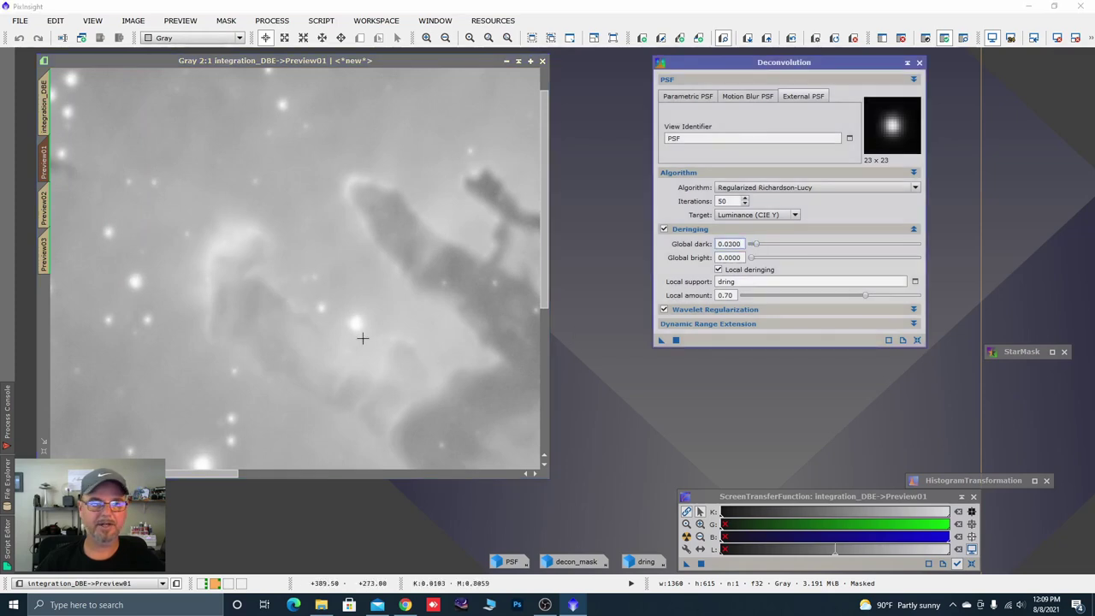
drag(658, 340, 462, 330)
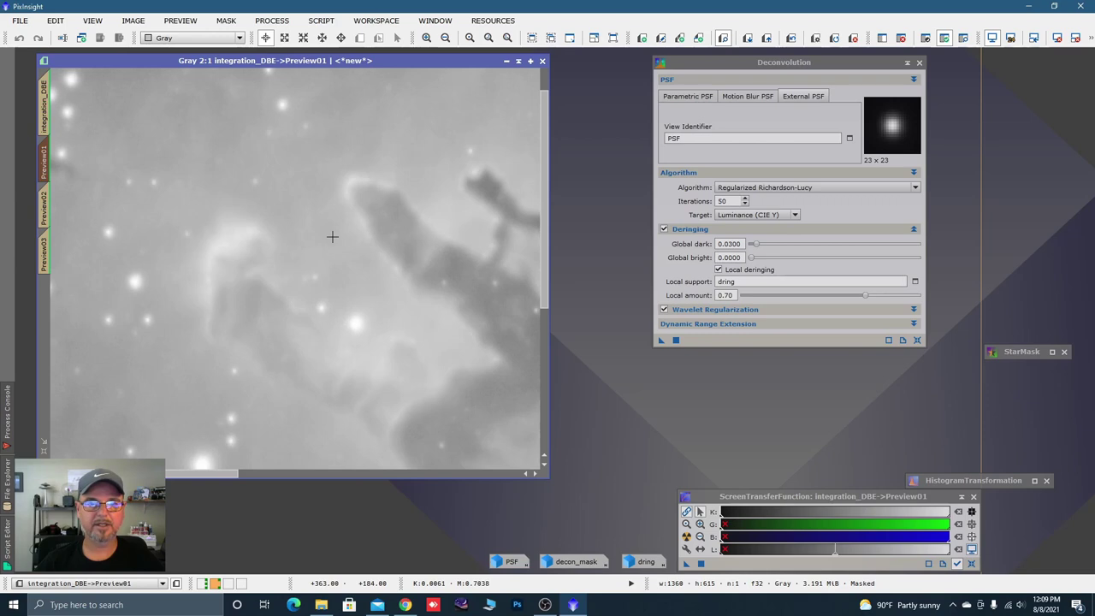
scroll(332, 236, down, 2)
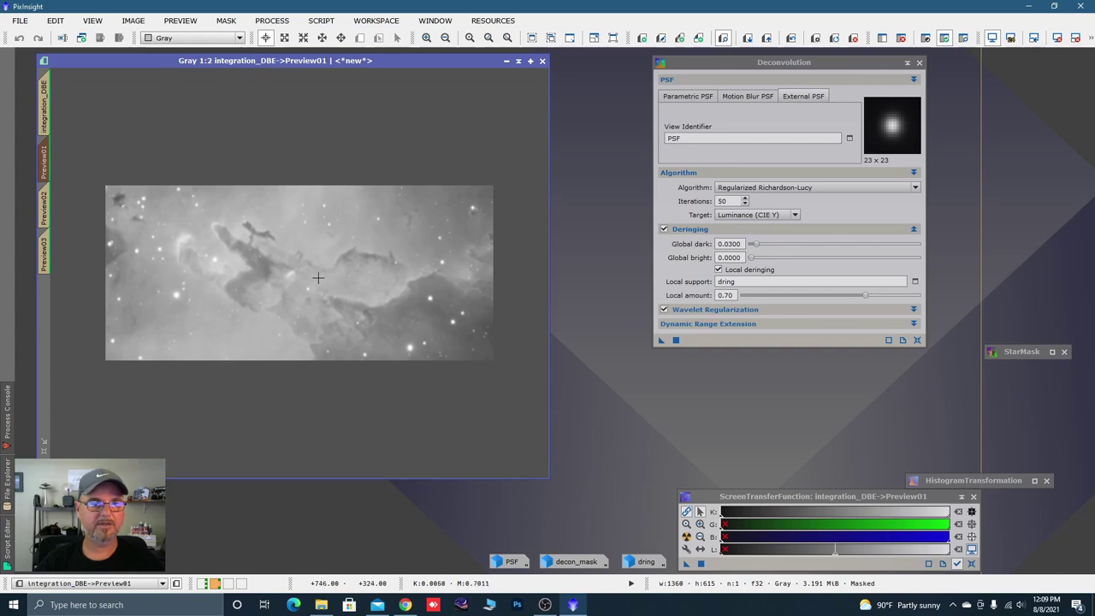
- Apply the deconvolution to the whole integration_DBE image and iconize the Deconvolution tool
click(43, 106)
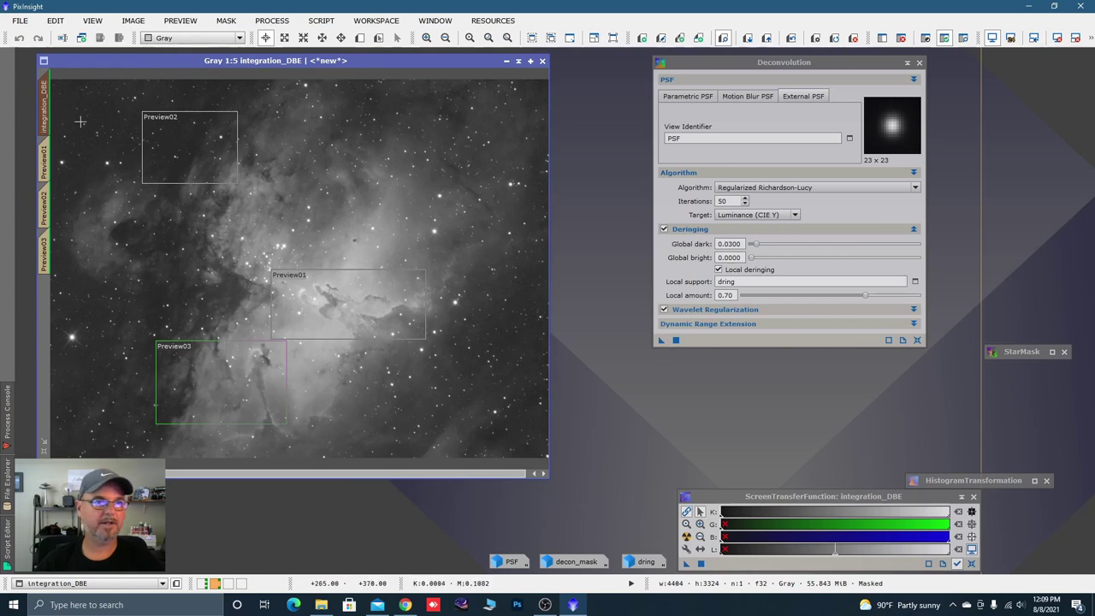
click(661, 342)
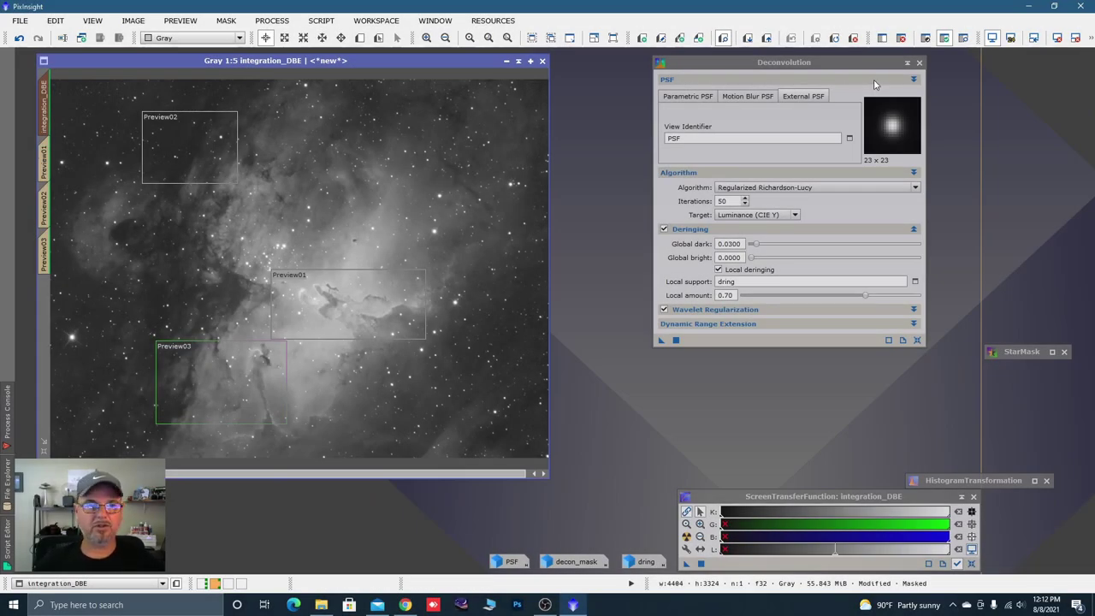
click(909, 64)
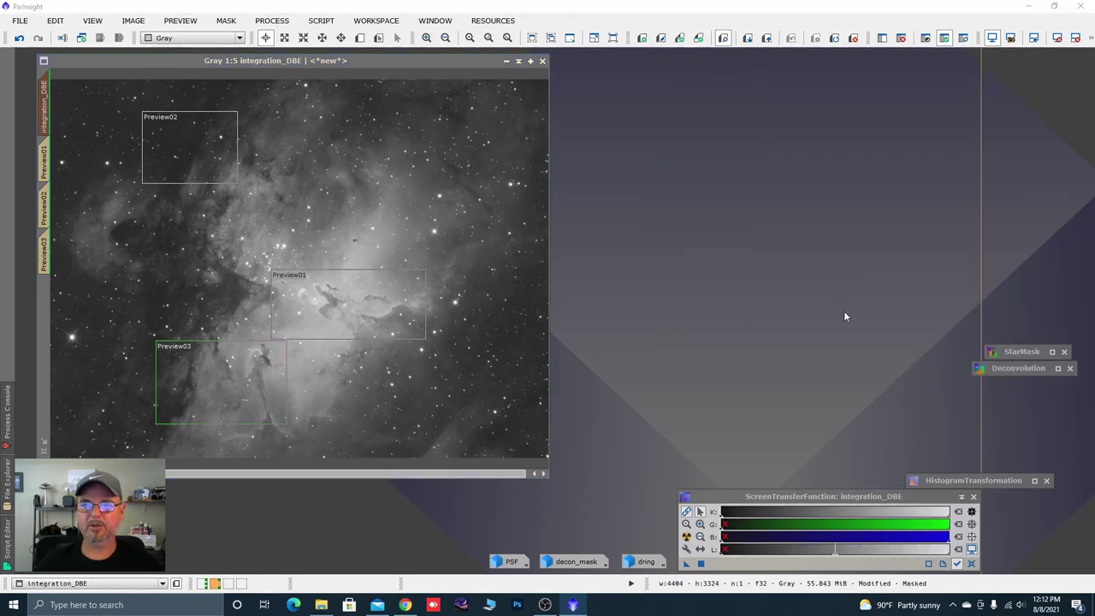
- Delete all previews from integration_DBE and remove its mask
click(180, 20)
click(225, 248)
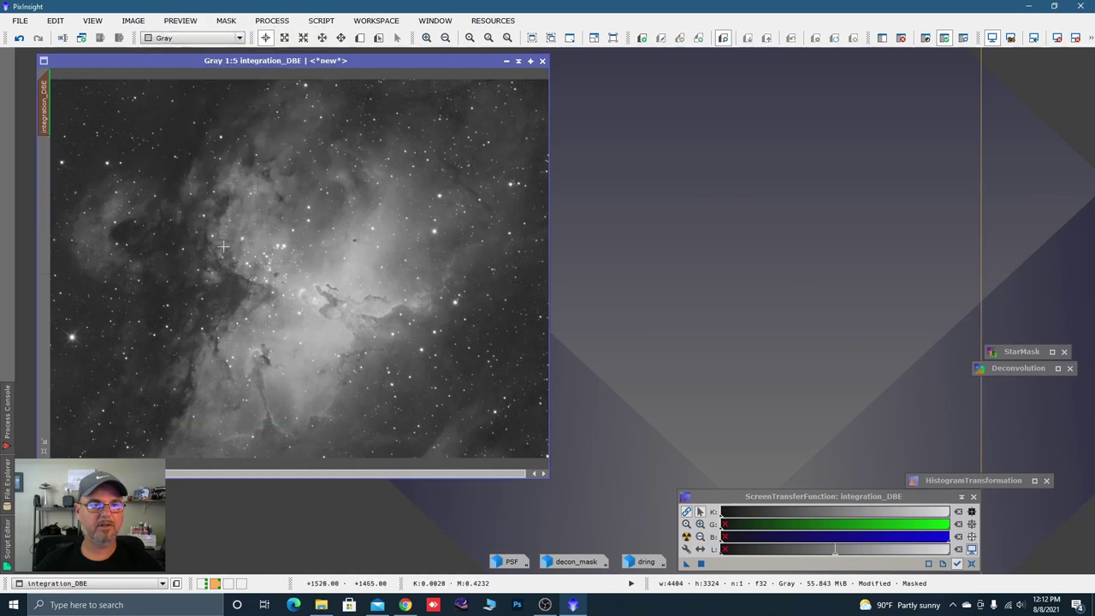
right_click(252, 202)
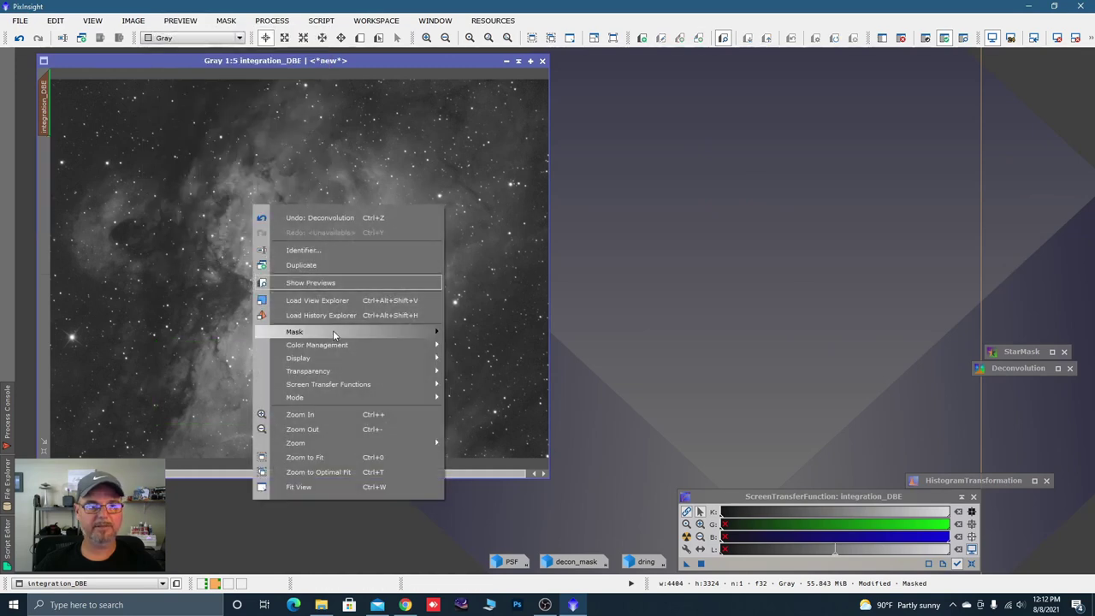
mouse_move(333, 330)
click(490, 346)
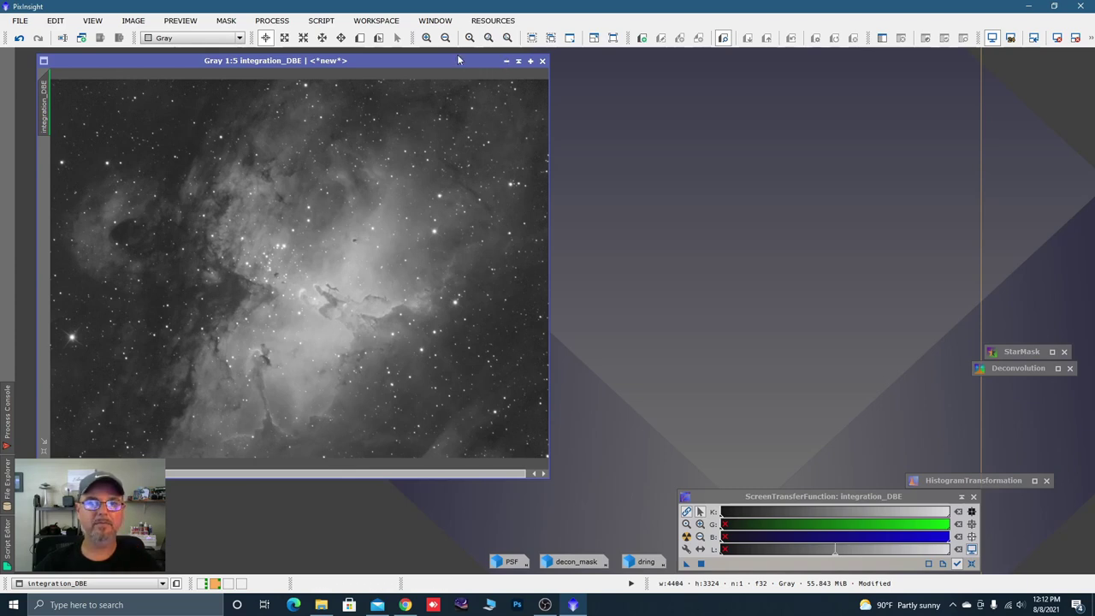
- Launch the EZ Denoise script and choose integration_DBE as the target image
click(321, 21)
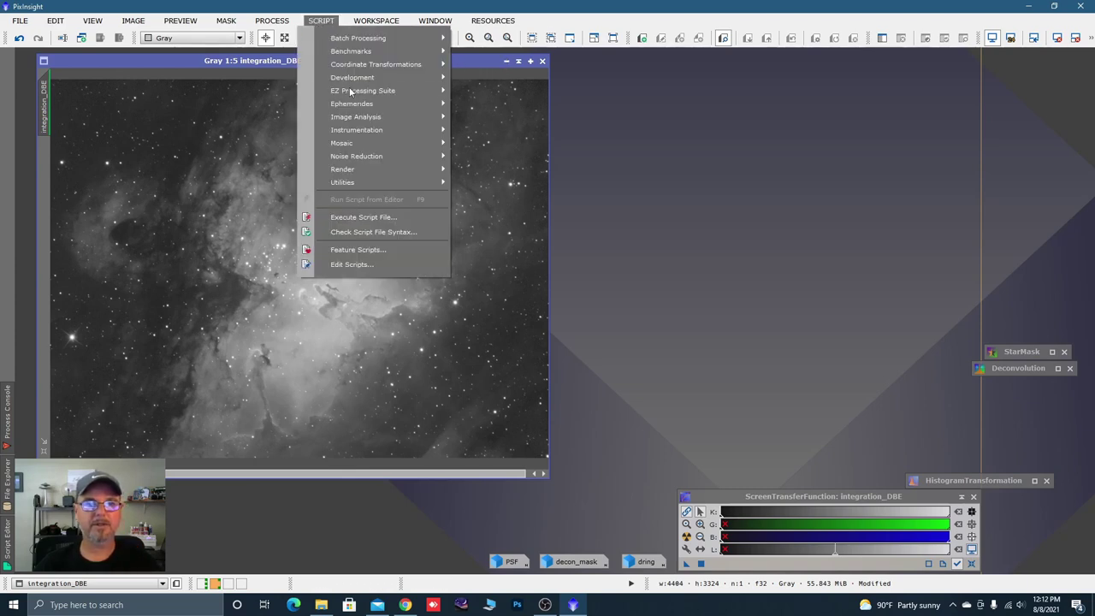
mouse_move(357, 92)
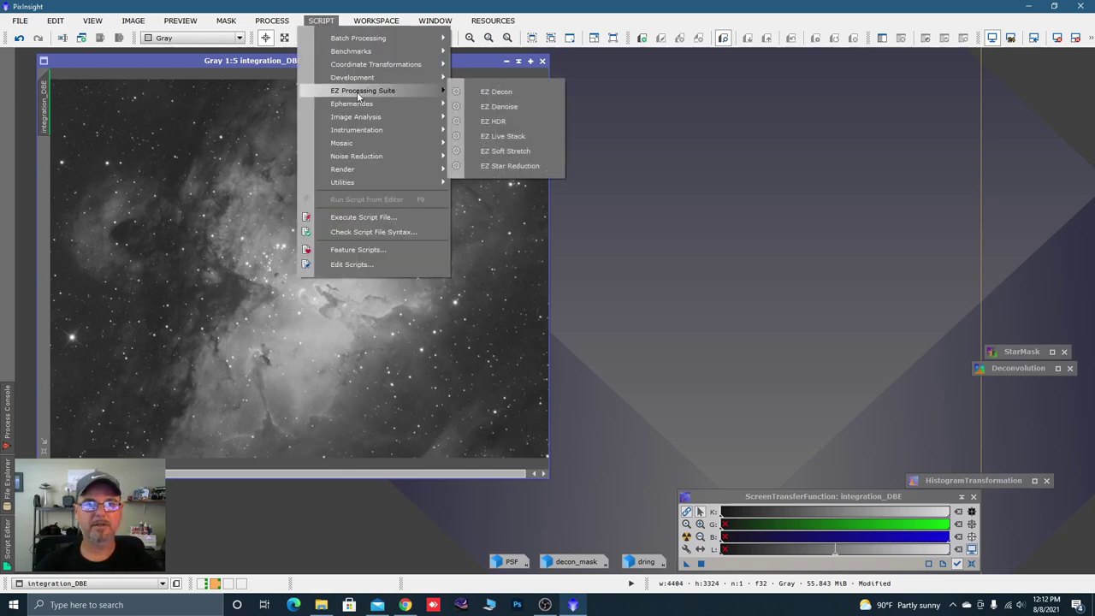
click(496, 108)
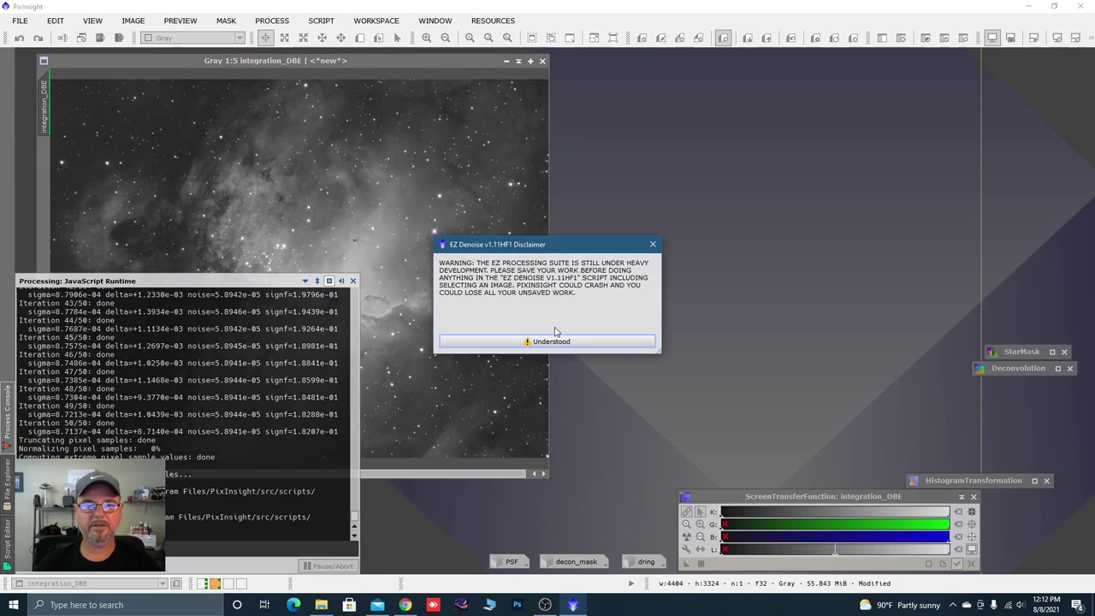
click(548, 340)
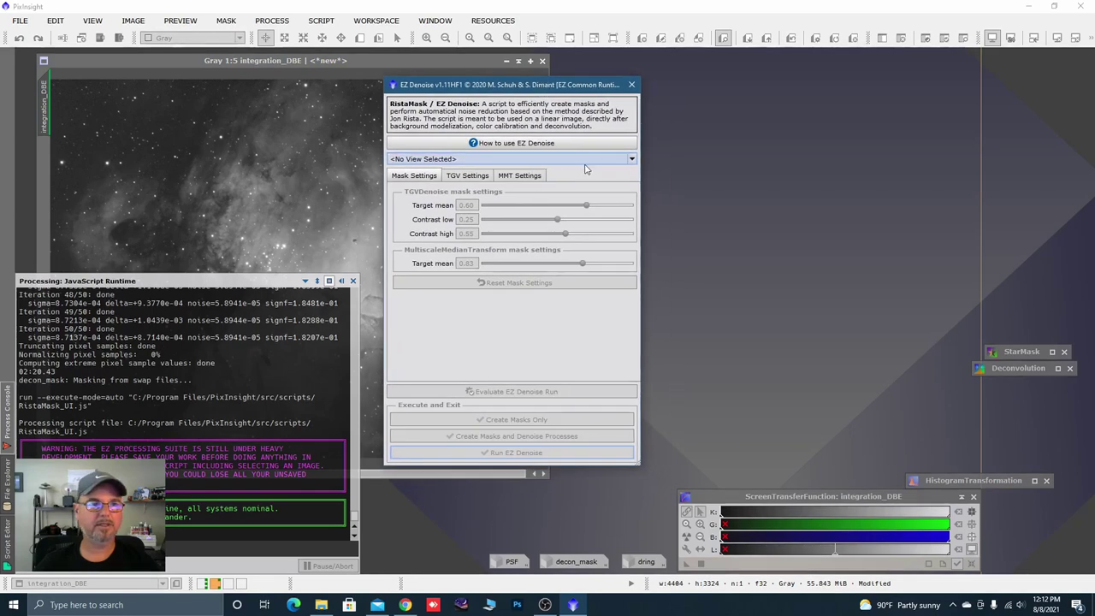
click(633, 160)
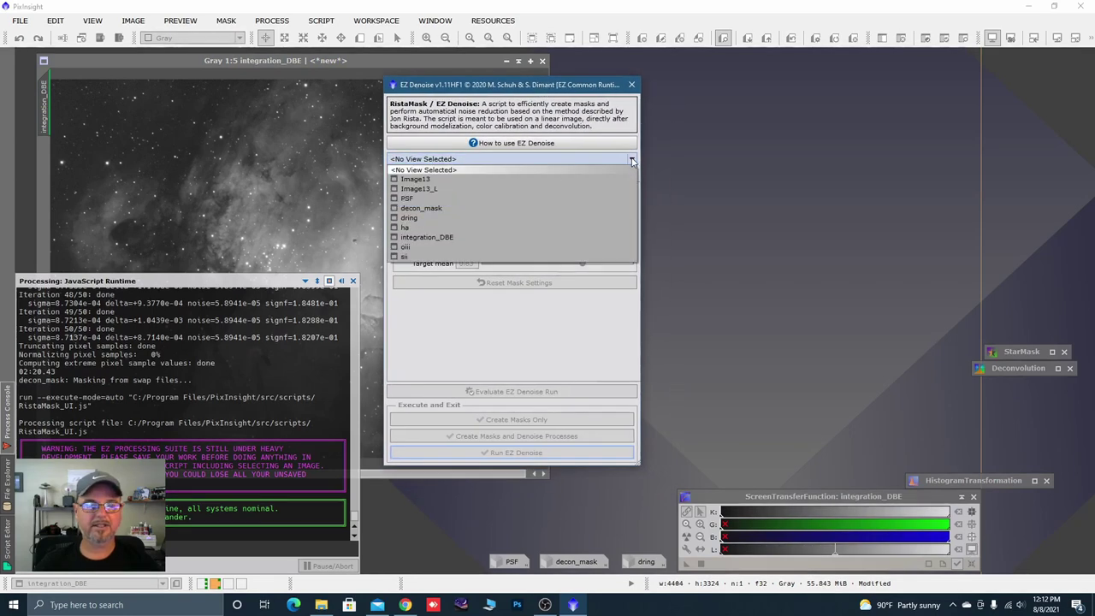
click(532, 237)
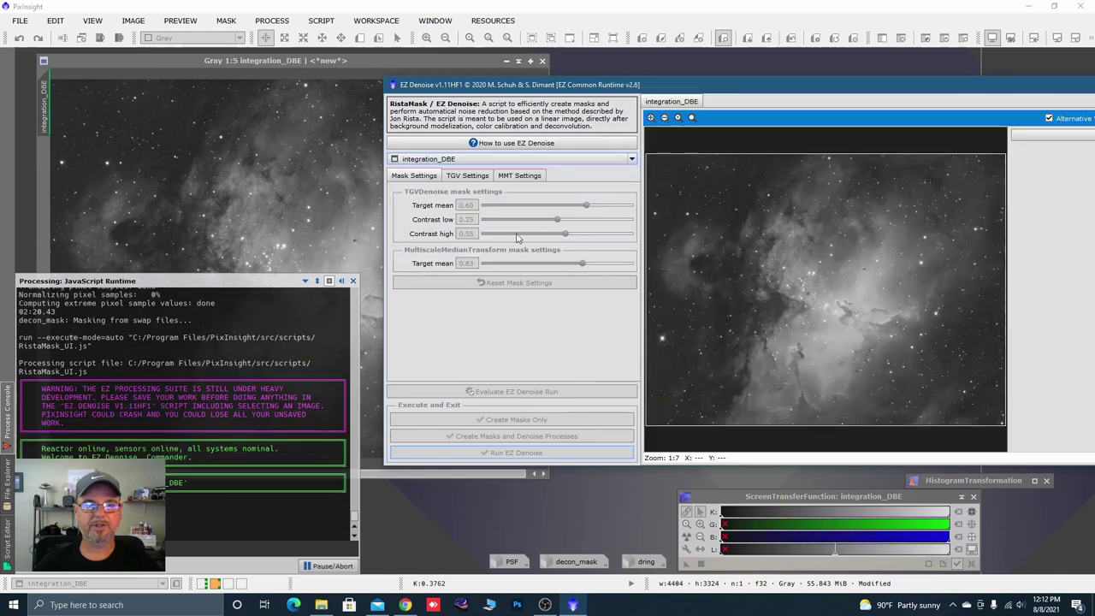
- Set the TGV iterations to 1300 and run EZ Denoise
drag(514, 85, 390, 18)
drag(1024, 393, 1042, 469)
click(342, 108)
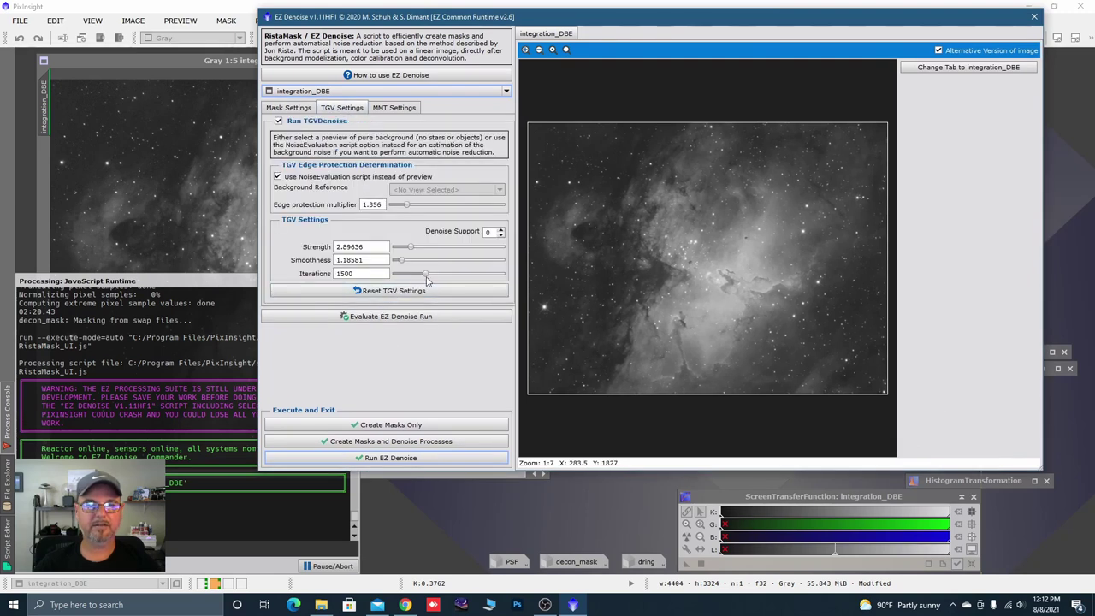
drag(427, 275, 422, 278)
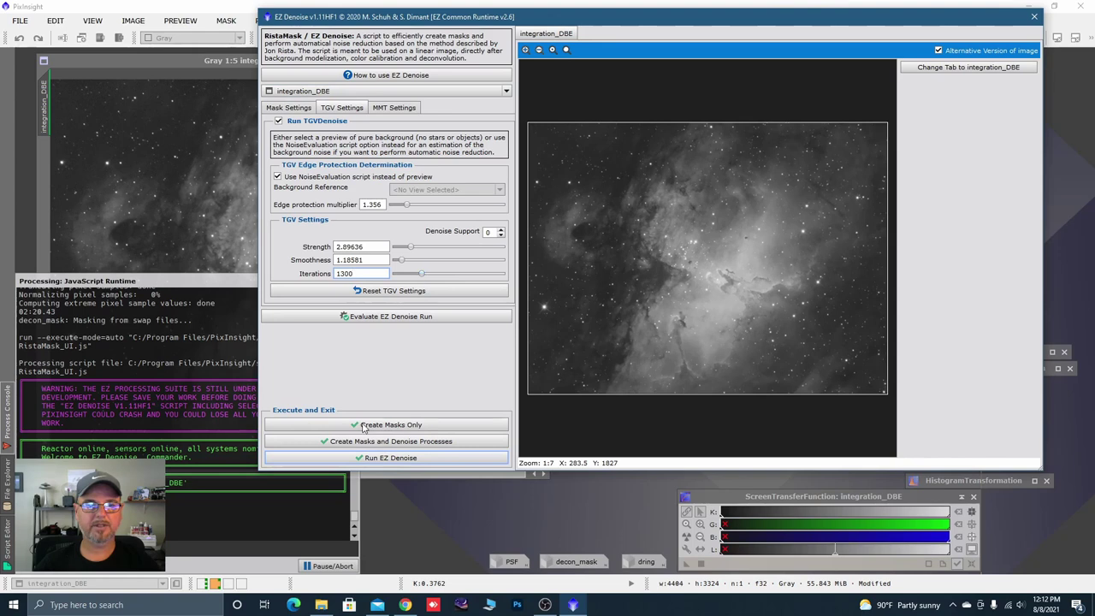
click(380, 457)
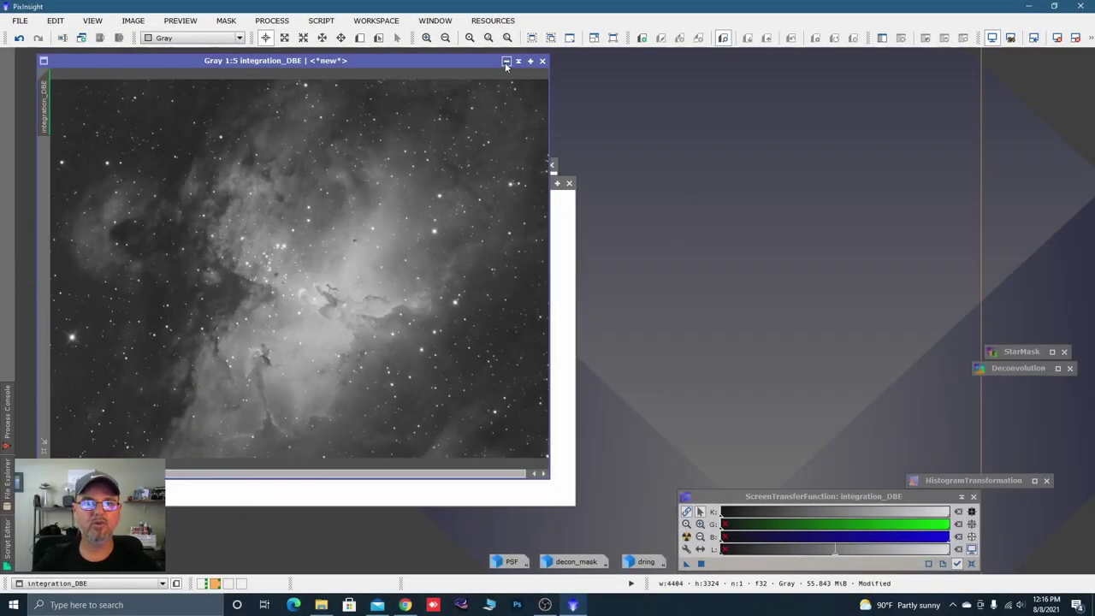
- Iconize integration_DBE and the TGVMask, MMTMask and TGVSupport images
scroll(313, 310, up, 2)
scroll(313, 309, up, 1)
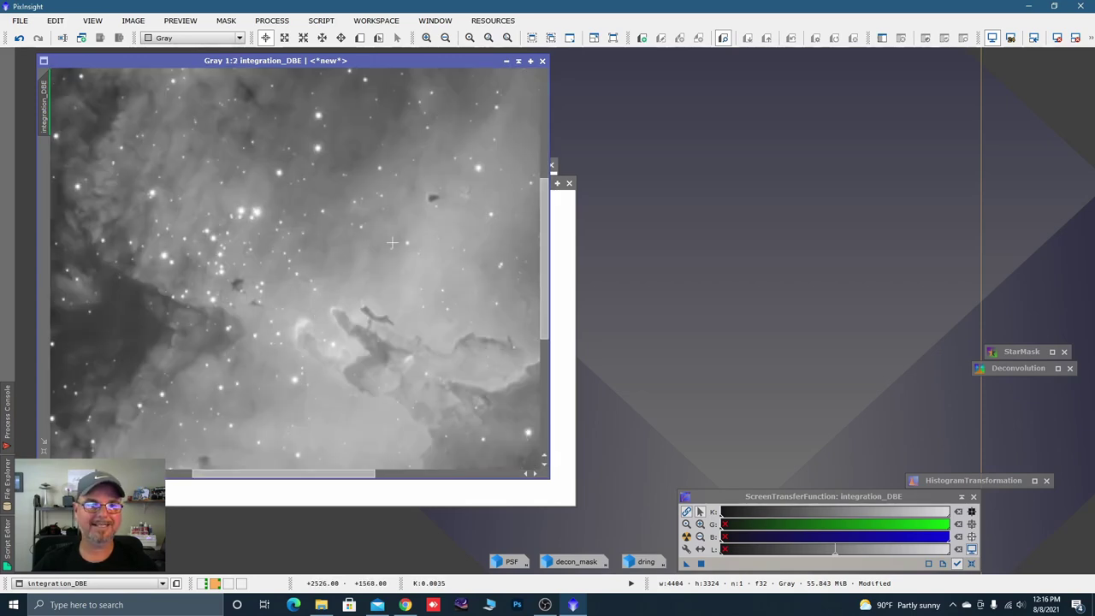
scroll(391, 243, down, 3)
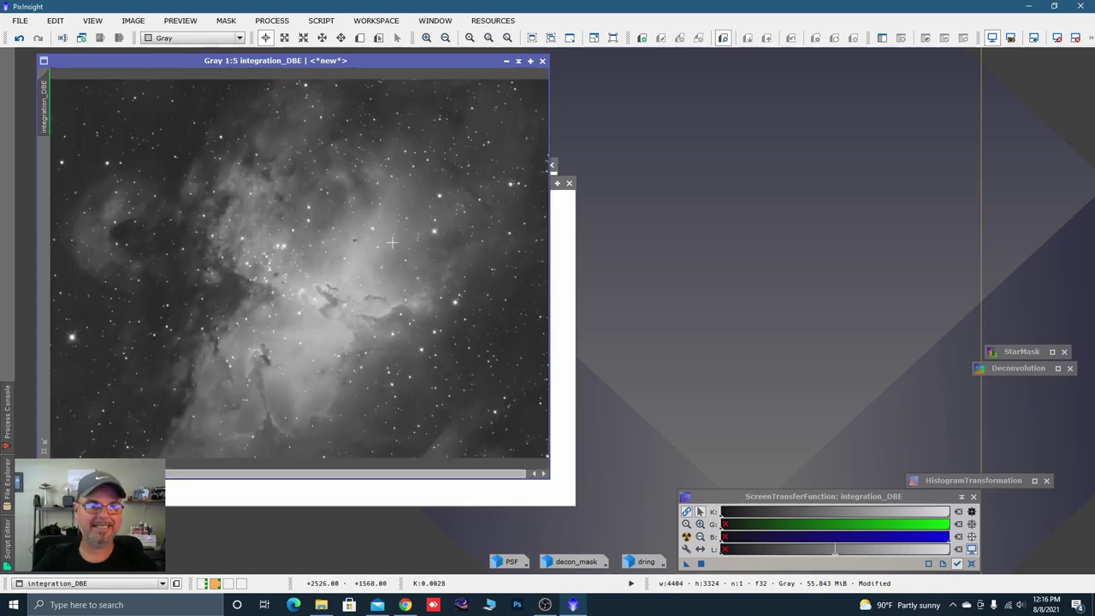
click(506, 61)
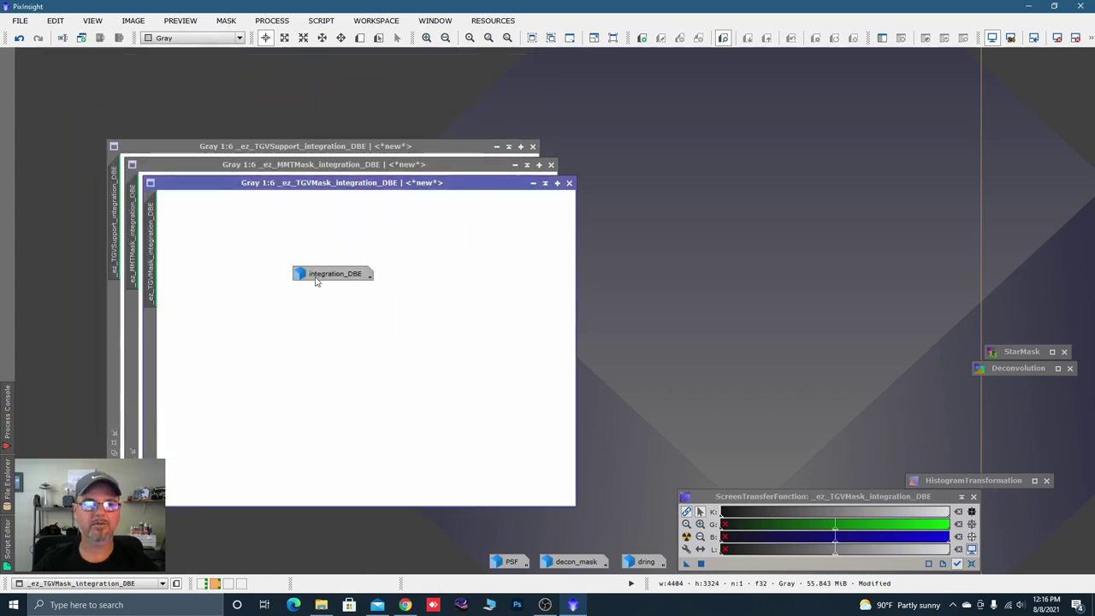
drag(316, 279, 670, 163)
click(533, 182)
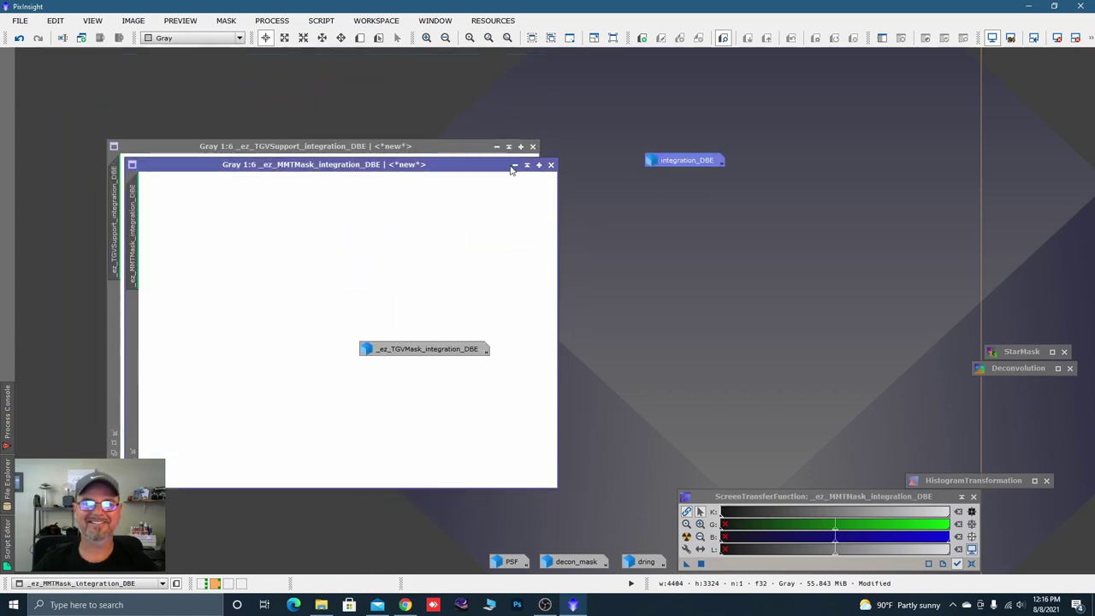
click(514, 165)
click(497, 147)
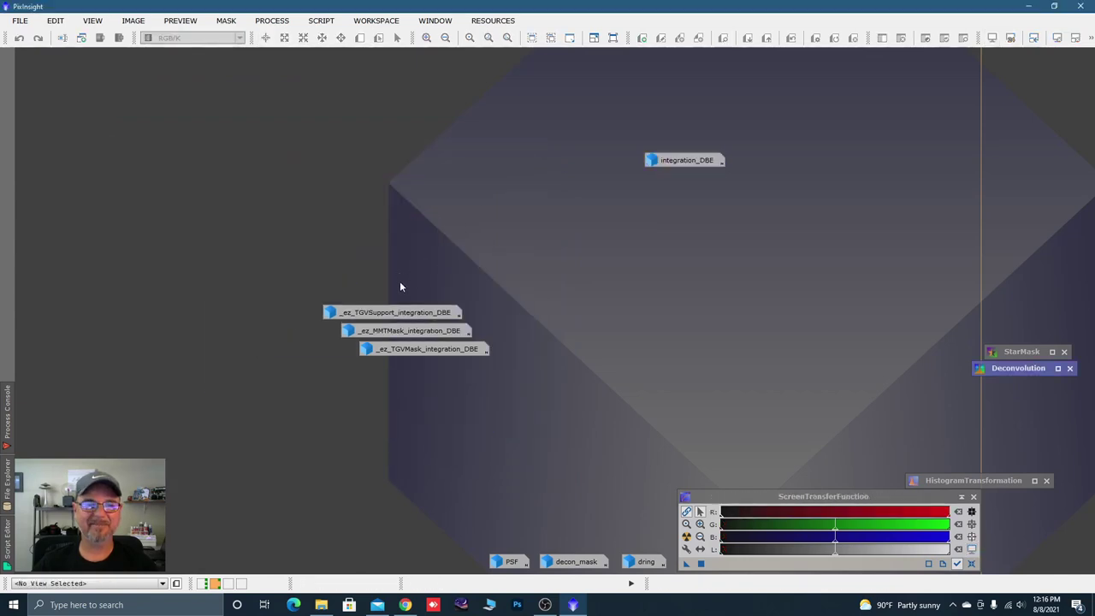
- Delete the three mask icons, confirming each discard, and reopen integration_DBE
drag(399, 274, 438, 349)
right_click(438, 345)
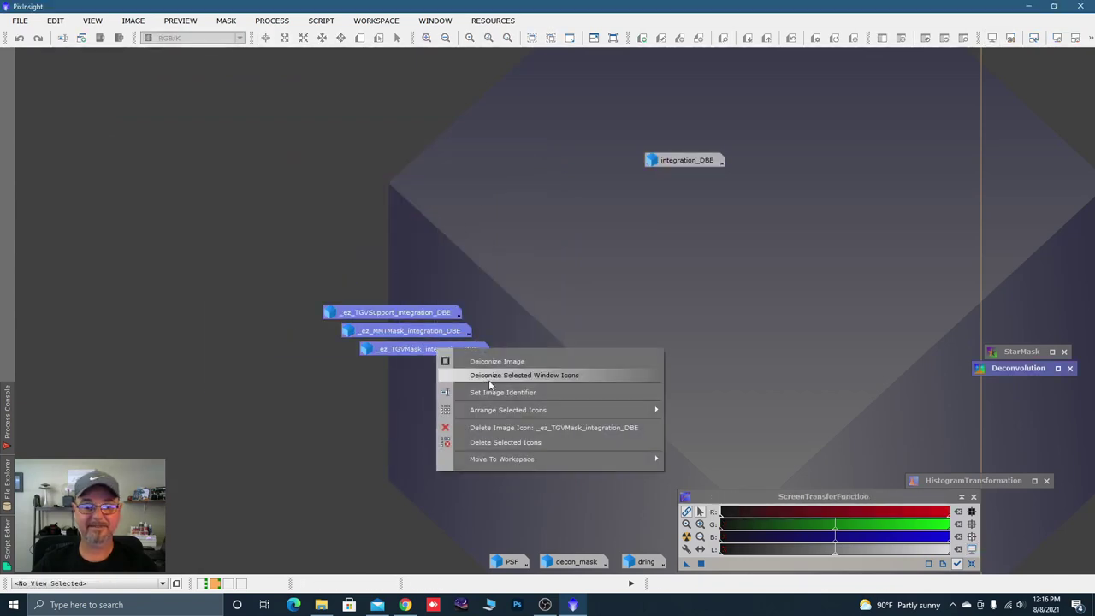
click(497, 443)
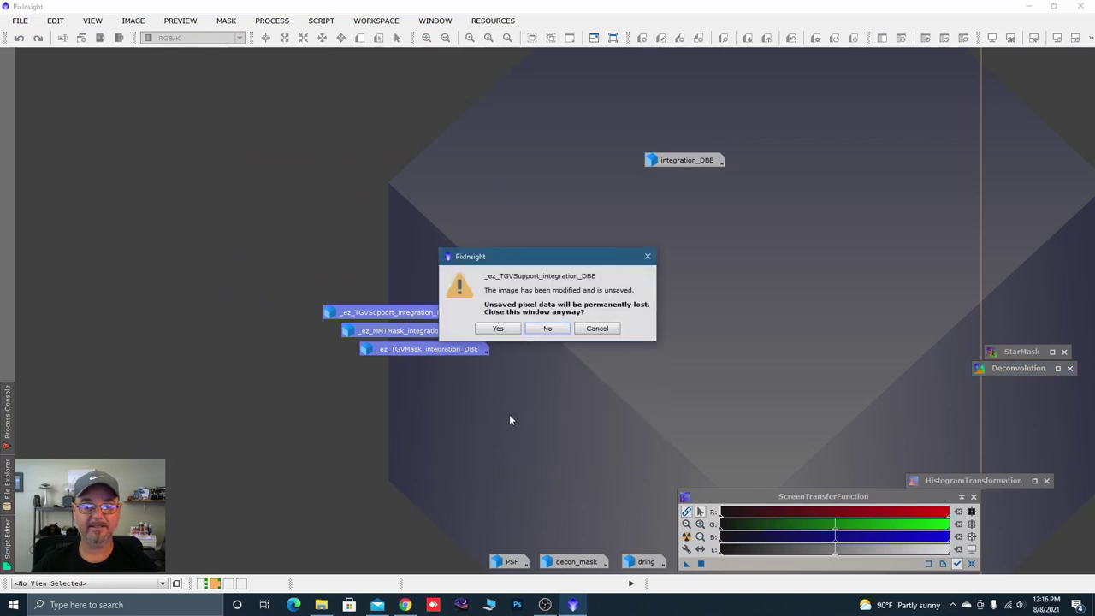
click(499, 328)
click(503, 329)
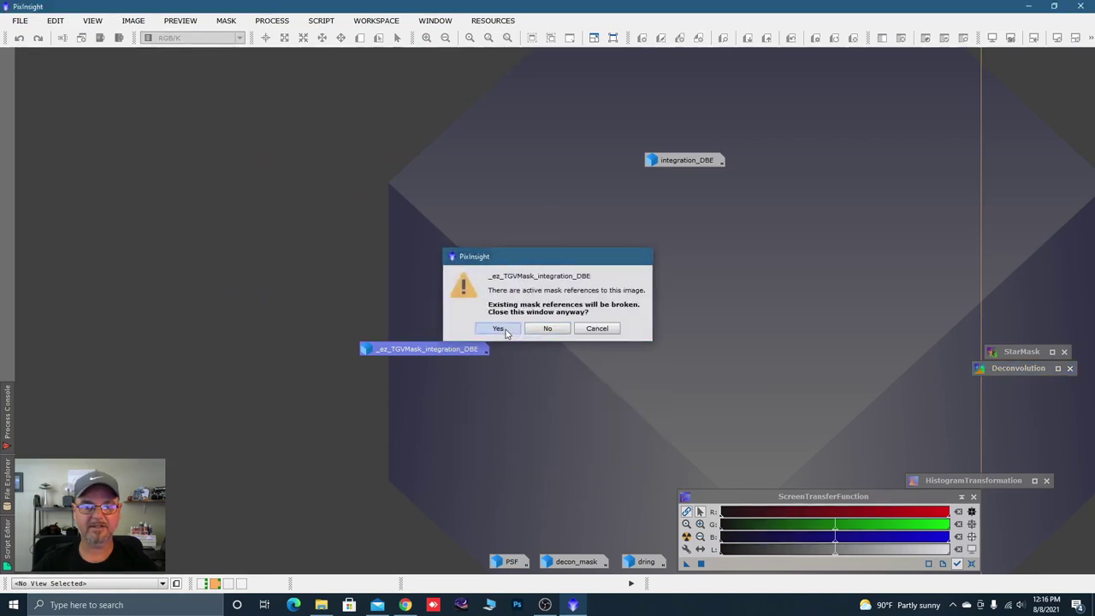
click(503, 330)
click(503, 329)
double_click(673, 162)
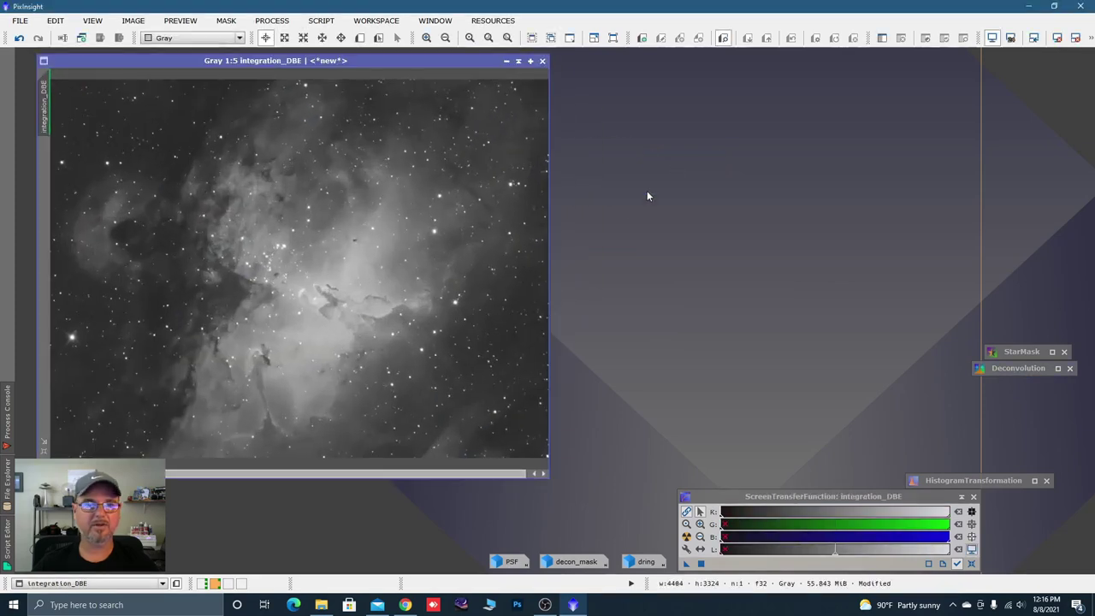
- Permanently stretch the luminance by applying the STF auto-stretch through HistogramTransformation
key(ctrl+F12)
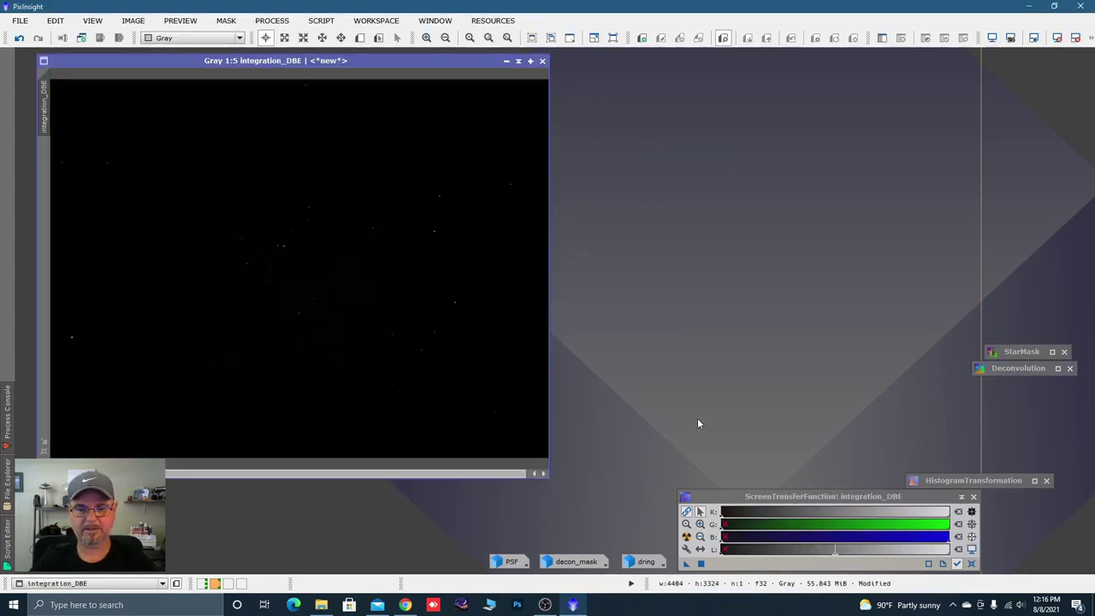
click(687, 537)
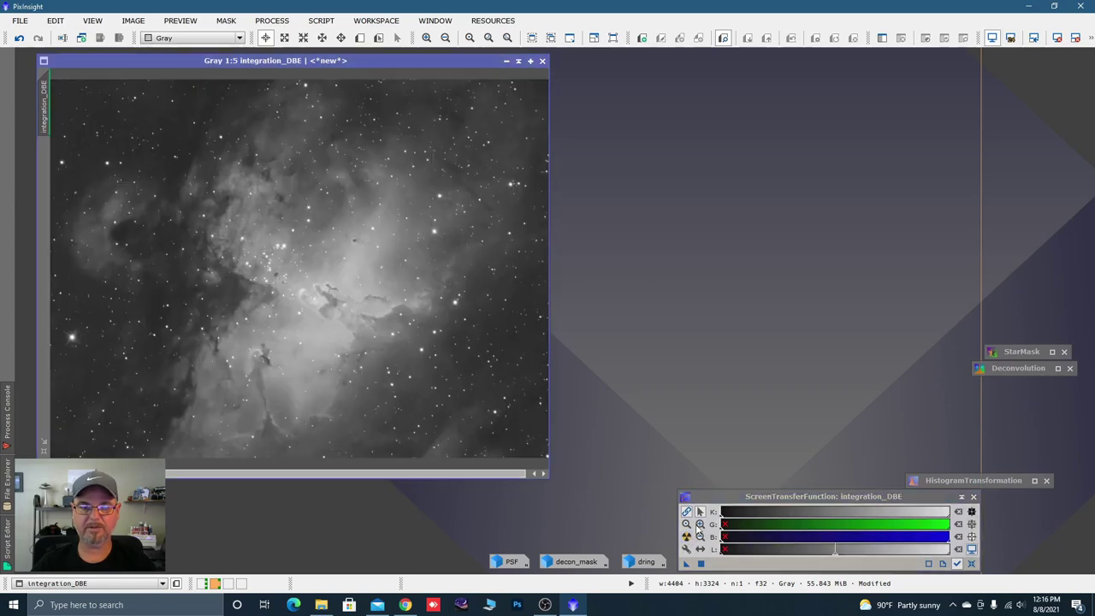
scroll(496, 349, down, 1)
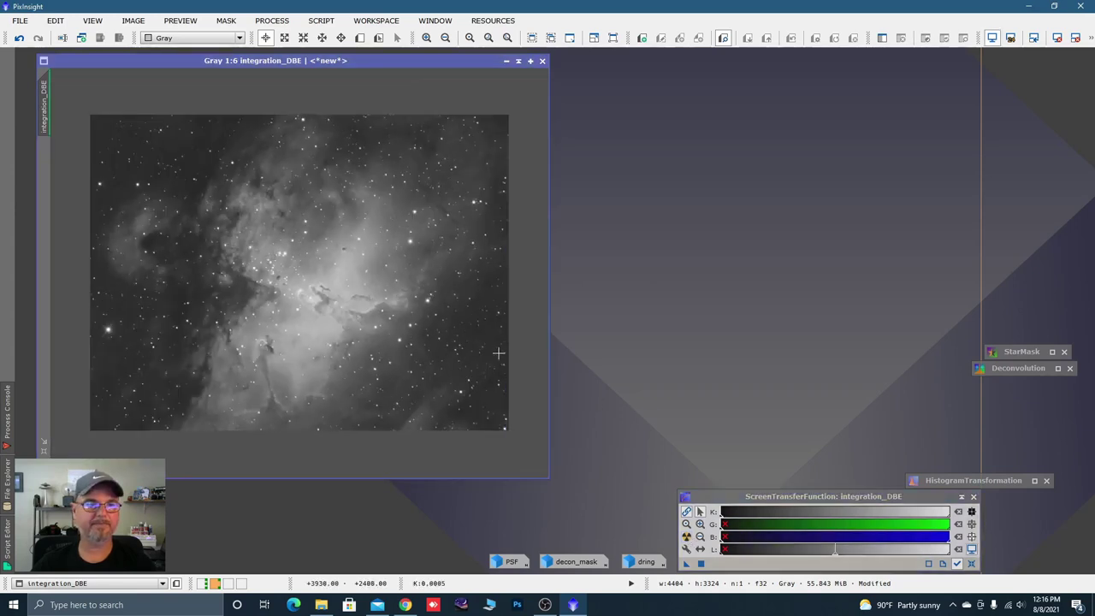
double_click(941, 481)
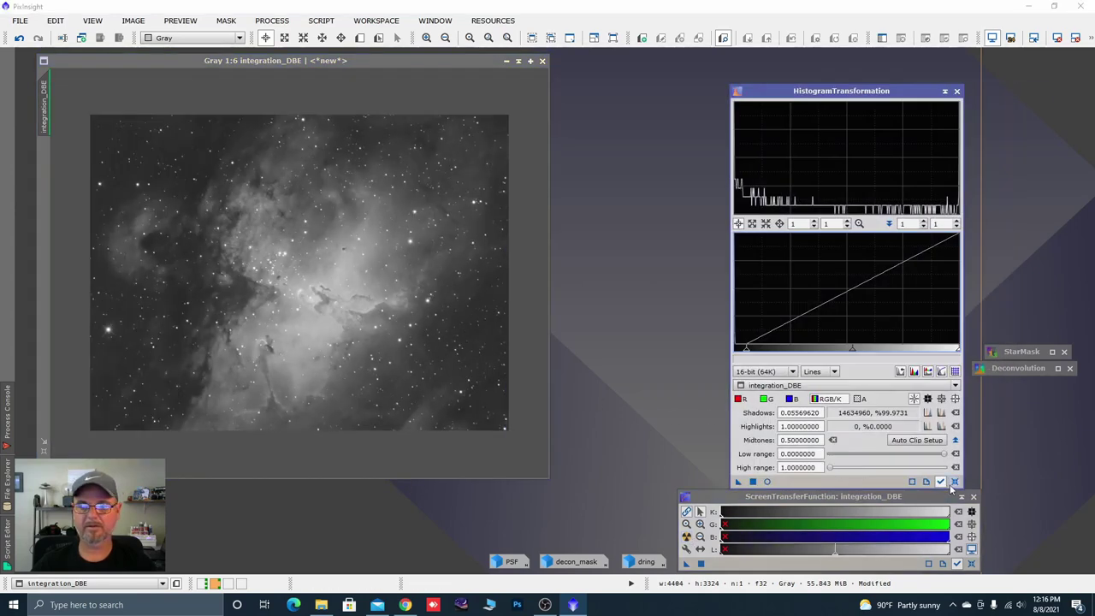
click(955, 481)
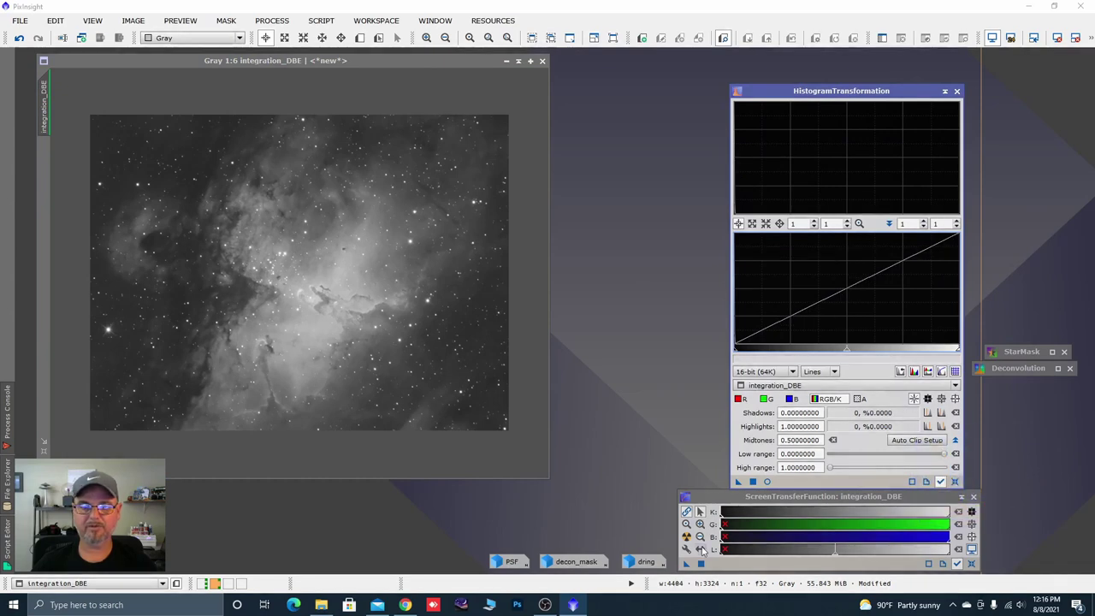
drag(687, 565, 498, 382)
key(ctrl+F11)
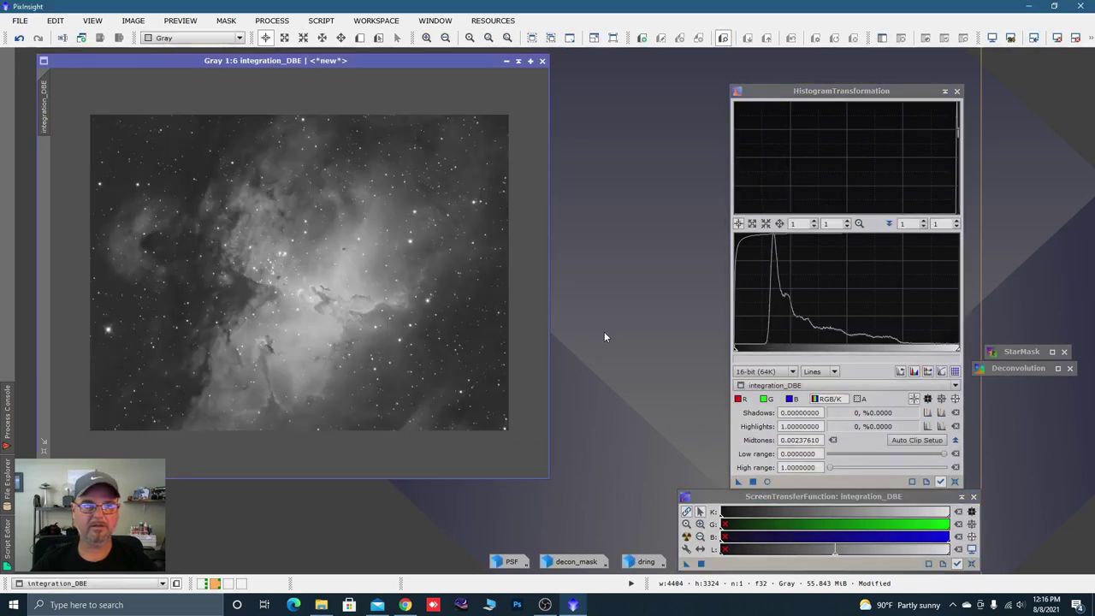
click(955, 482)
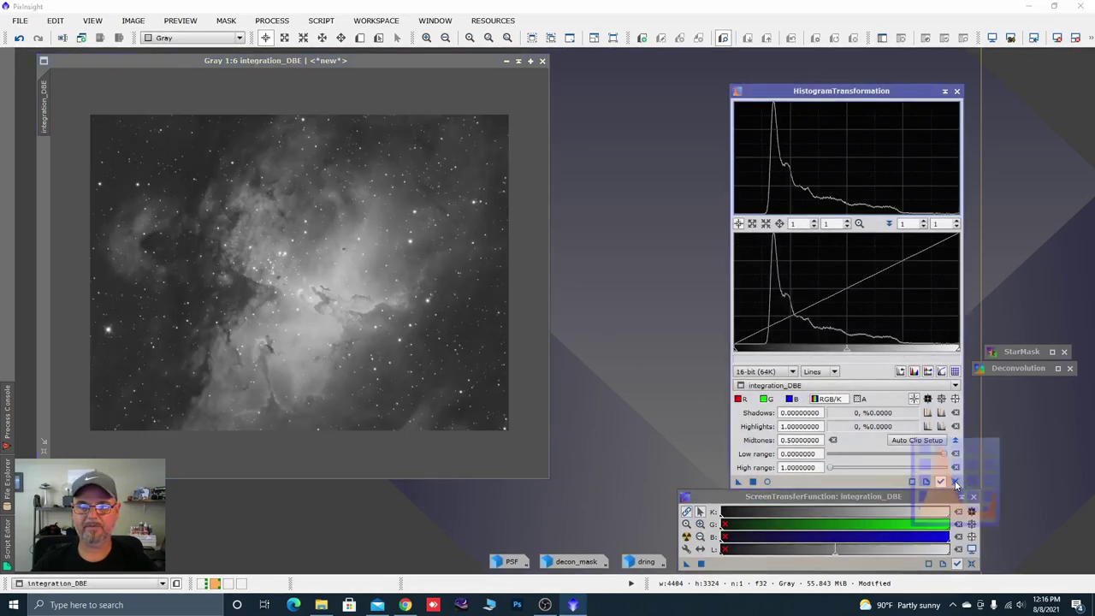
click(945, 92)
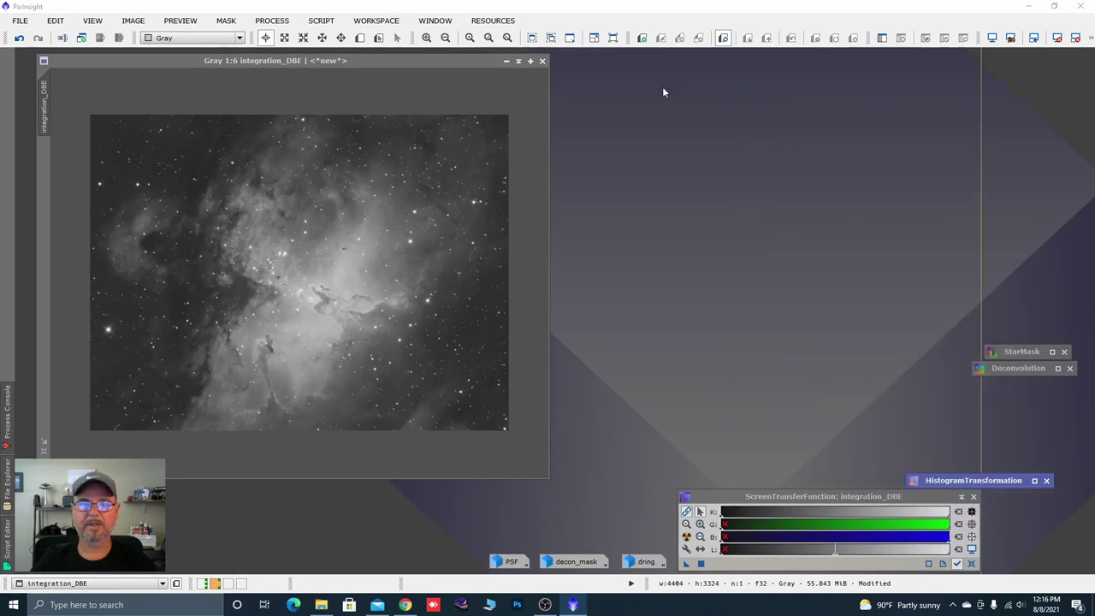
- Move the integration_DBE window to the workspace with the ha, sii and oiii icons
right_click(449, 61)
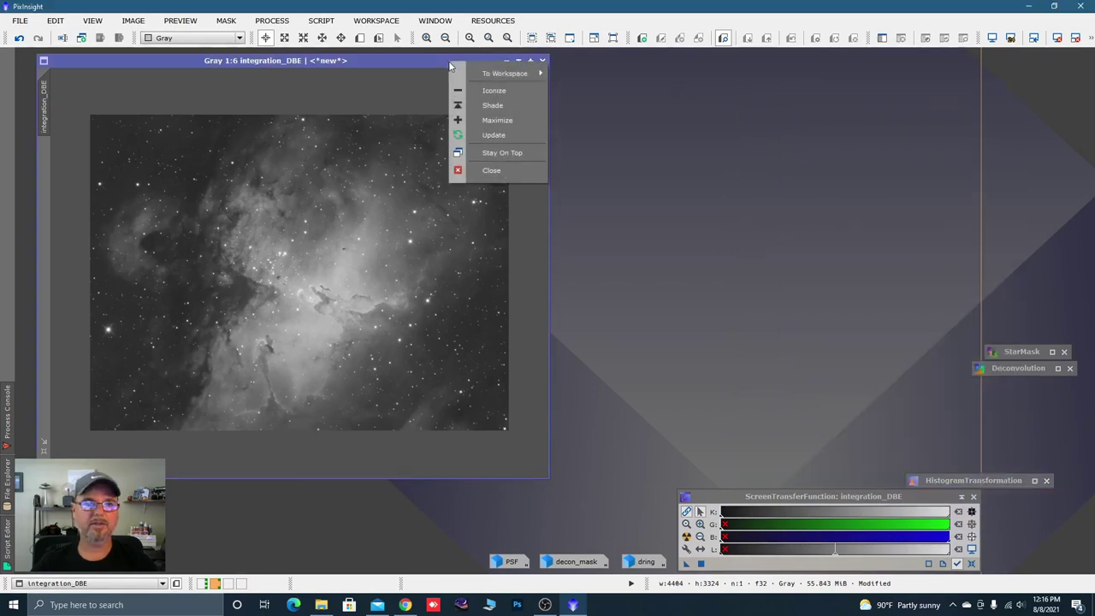
mouse_move(502, 76)
click(599, 73)
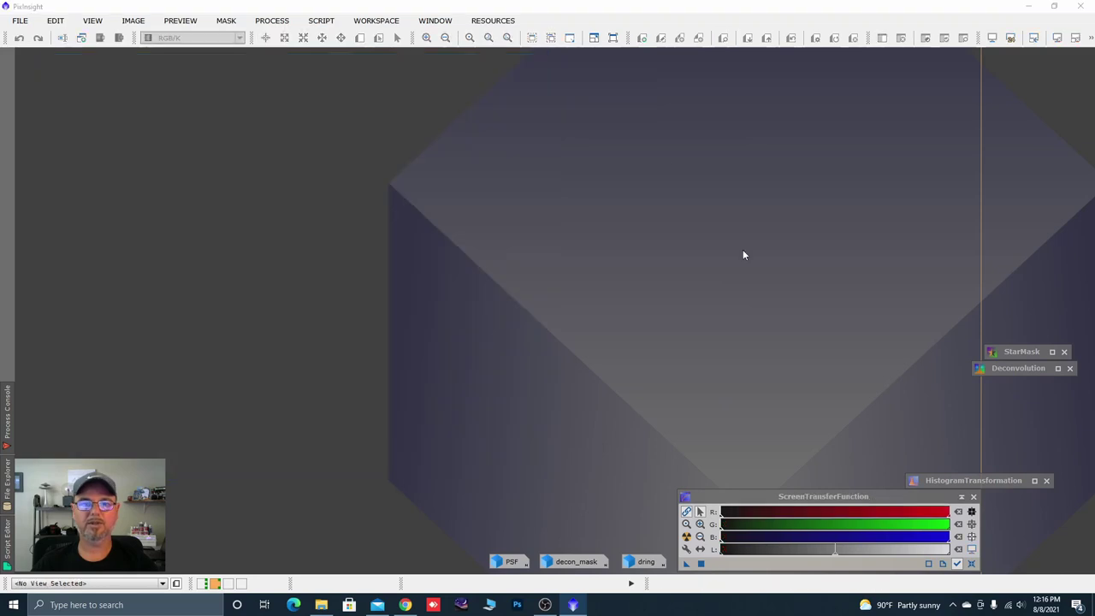
click(202, 583)
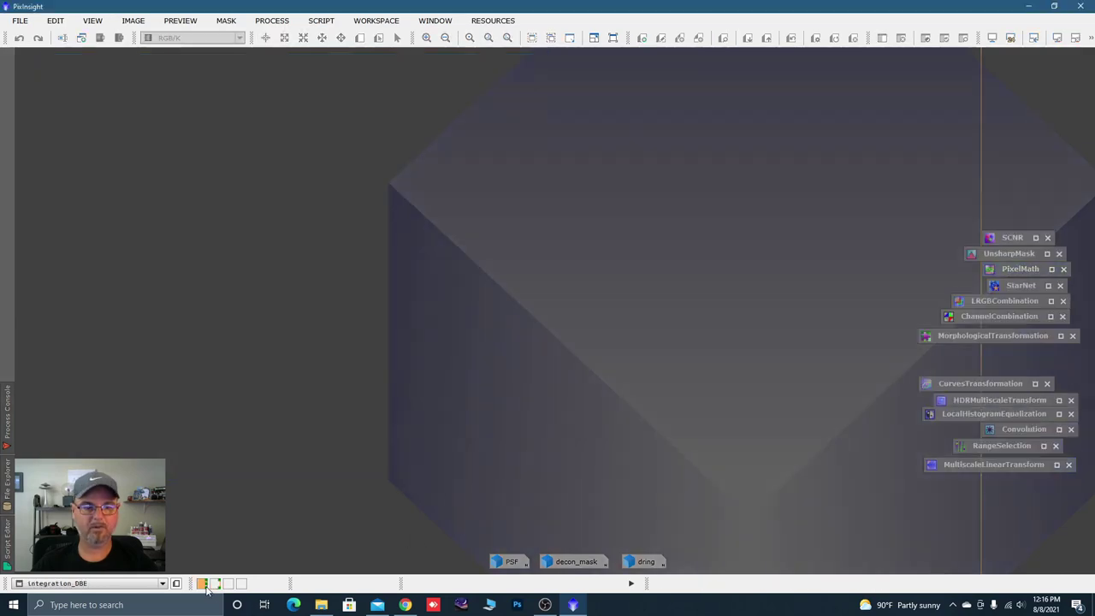
double_click(951, 385)
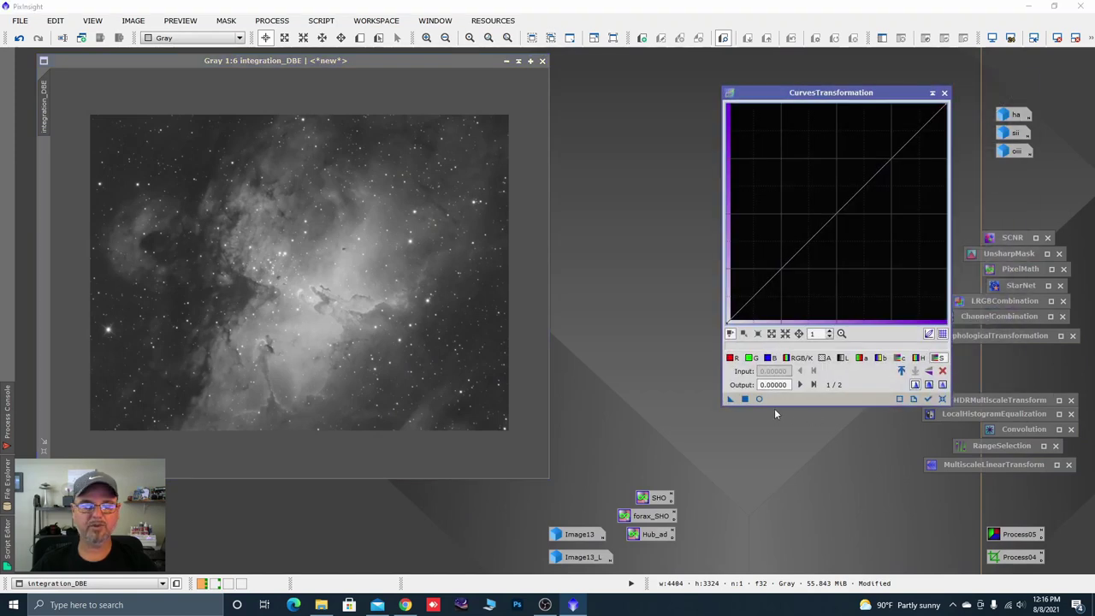
click(759, 399)
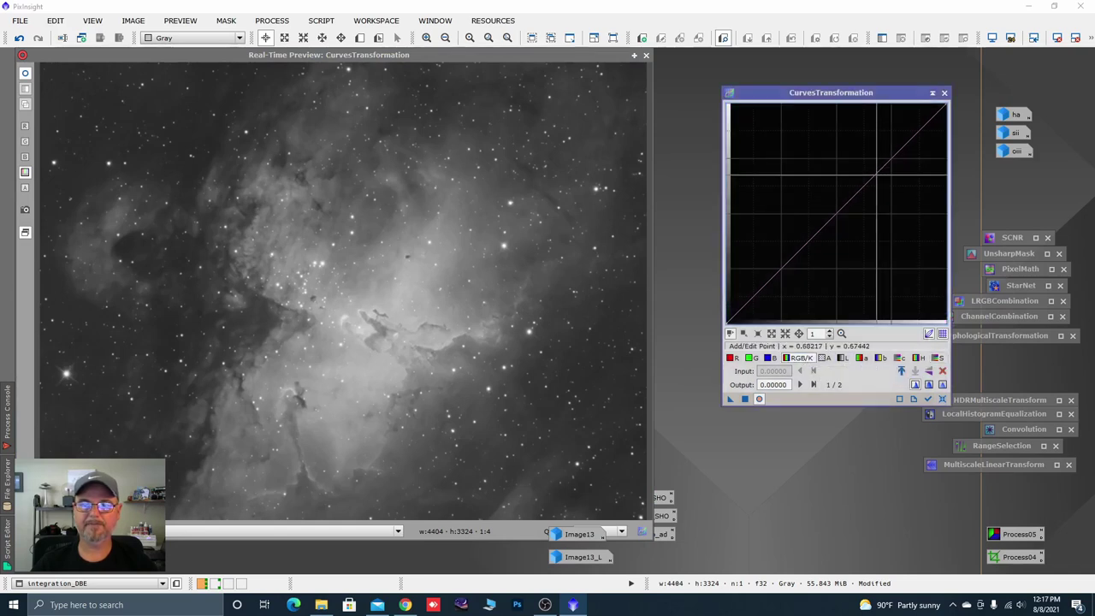
click(871, 173)
drag(871, 173, 869, 171)
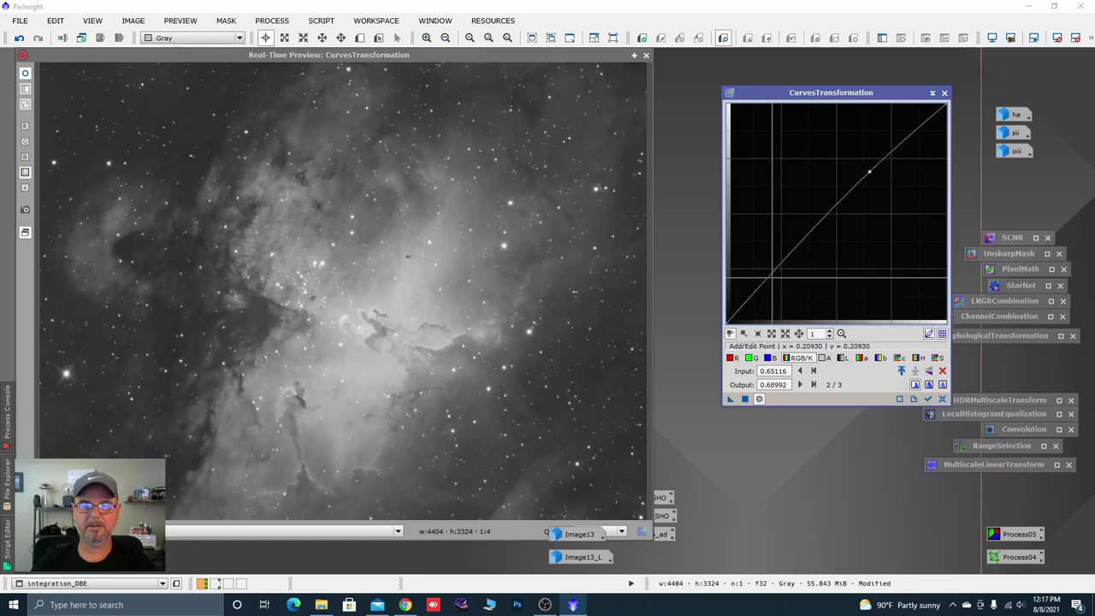
drag(774, 272, 781, 274)
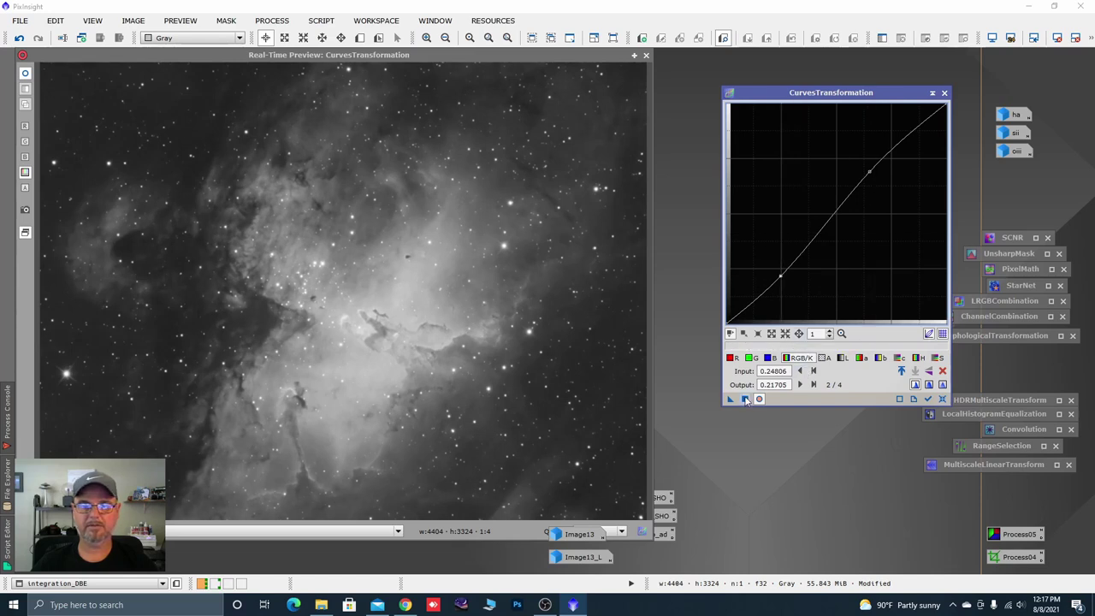
click(942, 399)
click(944, 92)
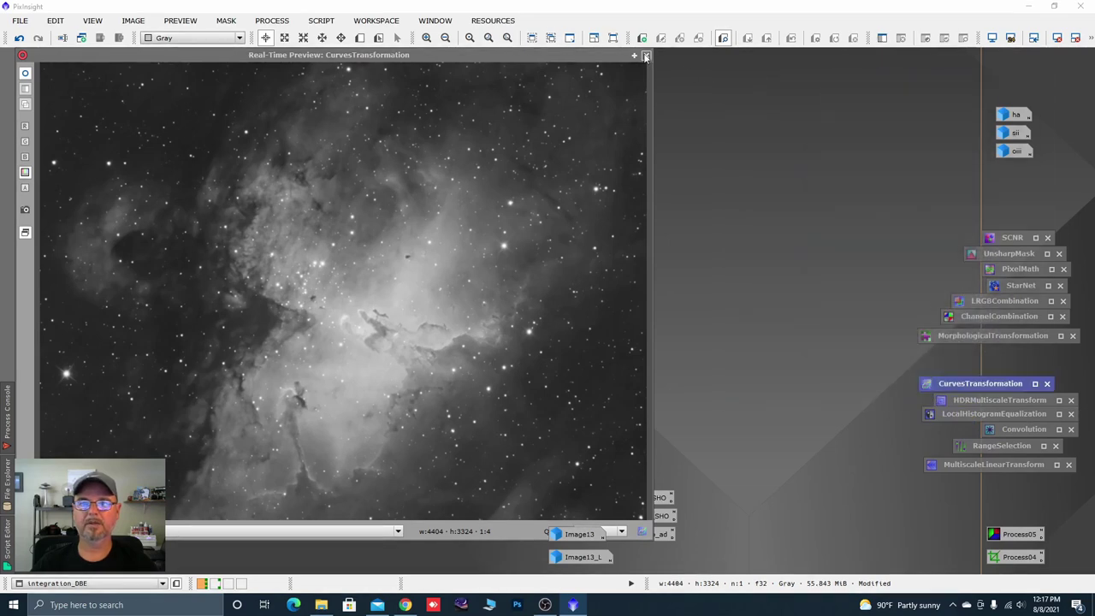
click(646, 57)
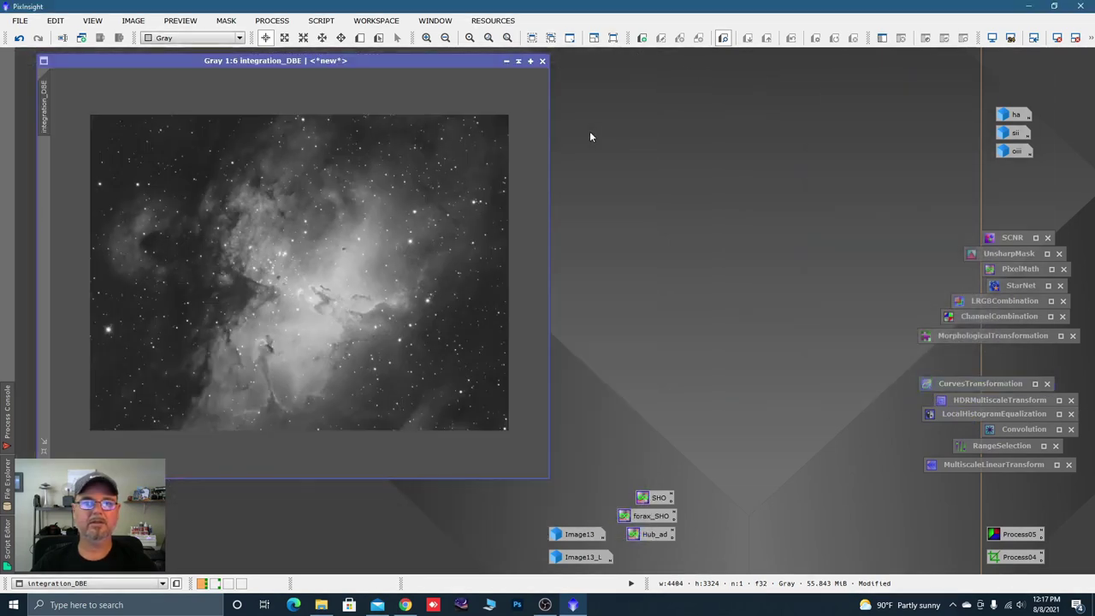
- Minimise integration_DBE to an icon beside the others and open the colour Image13
click(506, 61)
drag(666, 165, 981, 83)
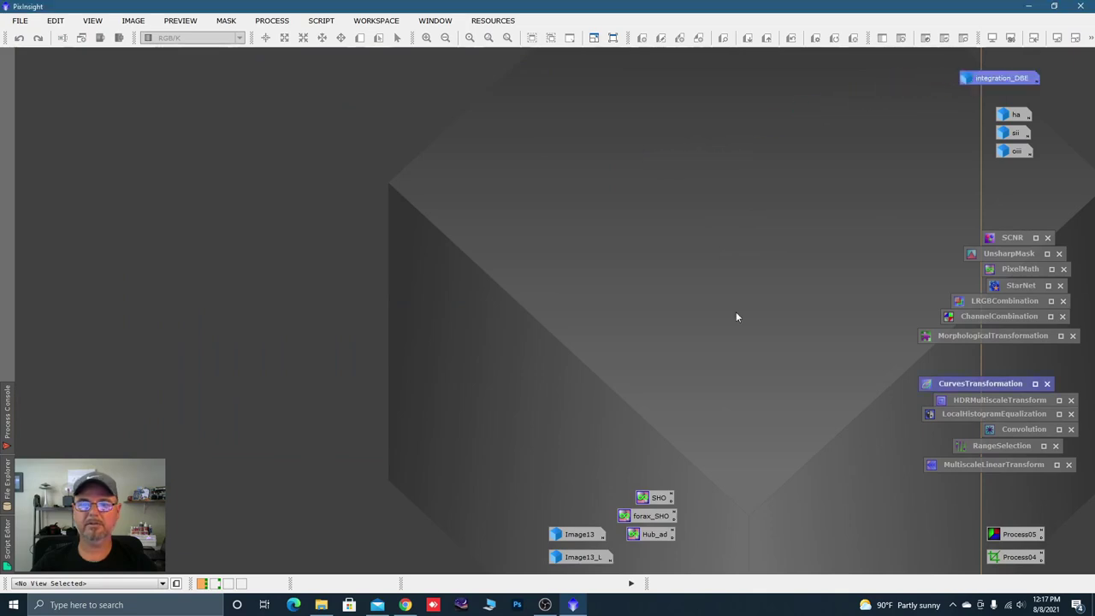
double_click(578, 534)
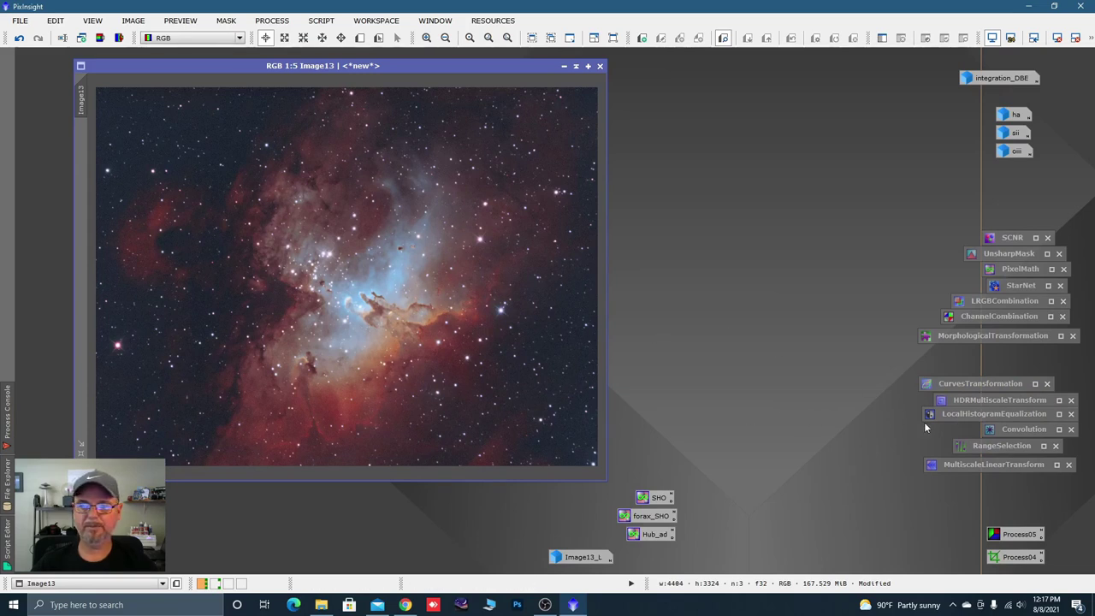
- Blur Image13 with a reset Convolution at StdDev 8.40, checked in real-time preview
double_click(1023, 432)
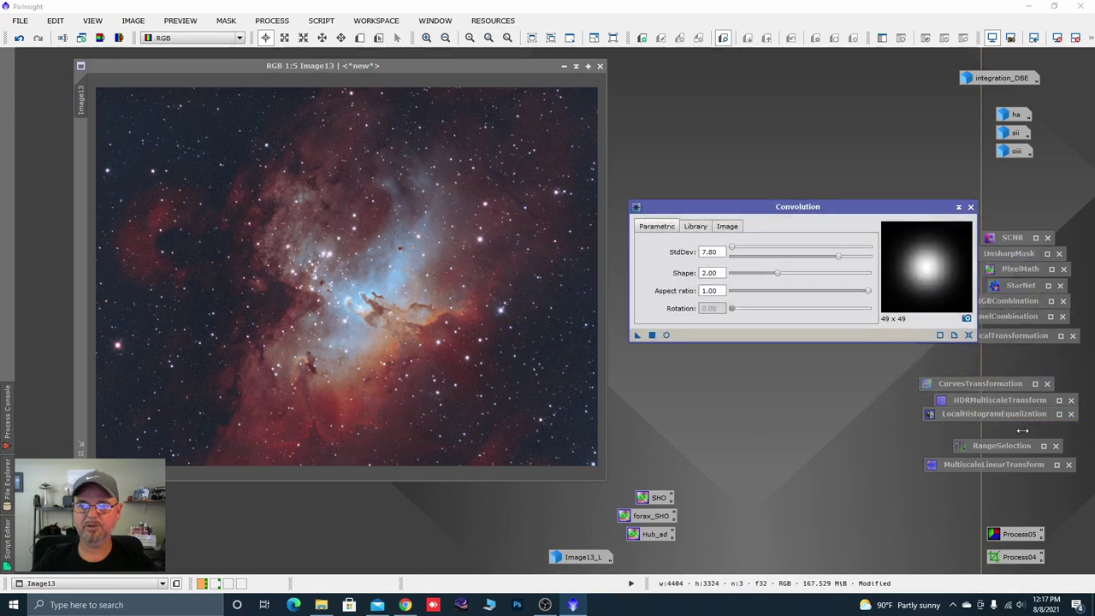
click(970, 335)
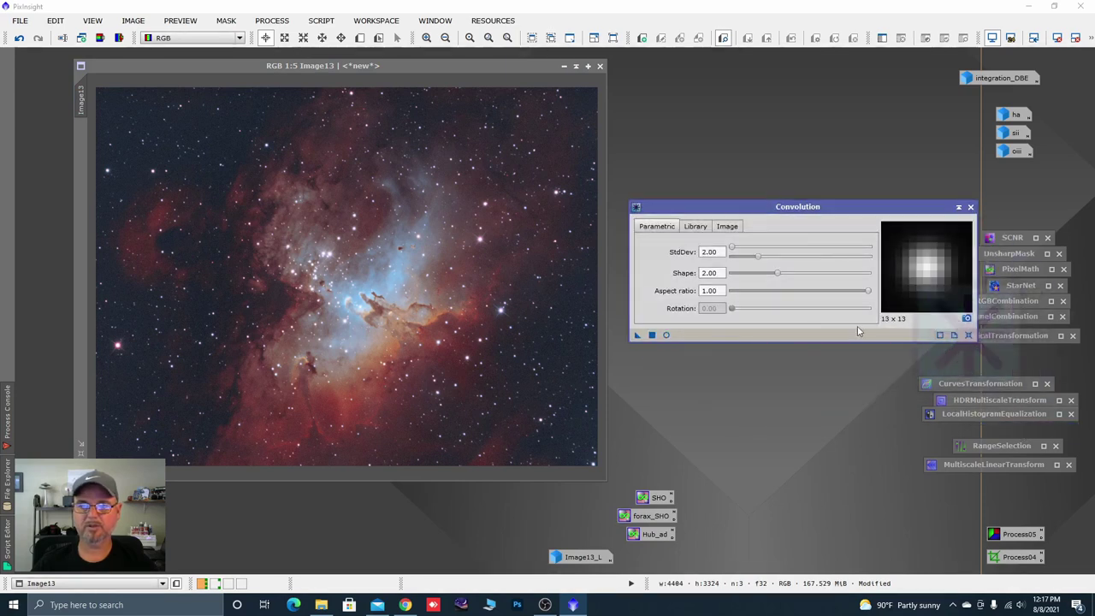
click(667, 335)
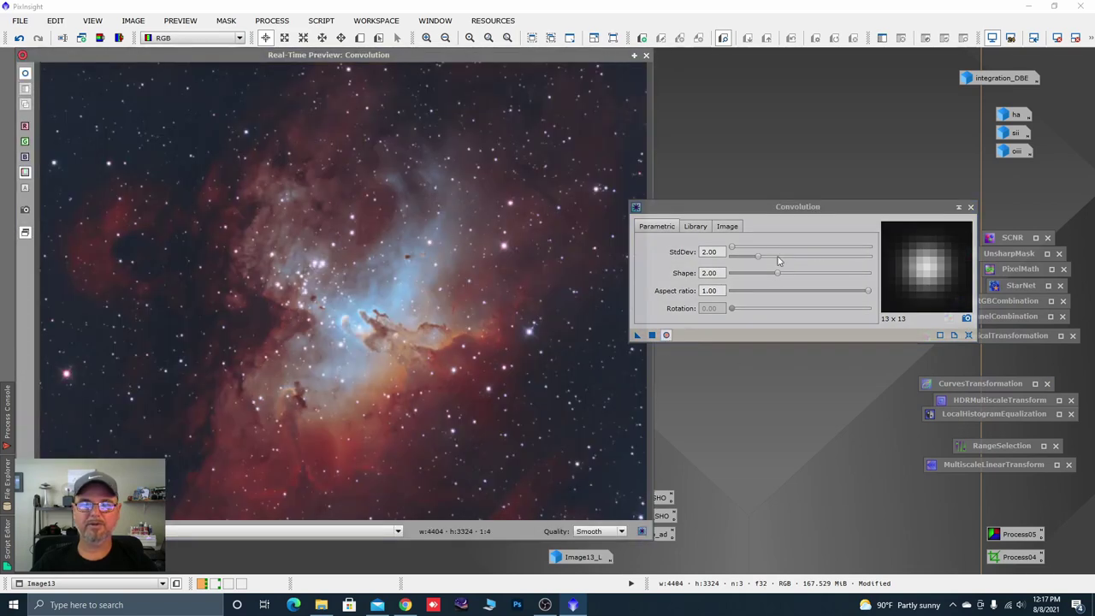
drag(761, 259, 840, 266)
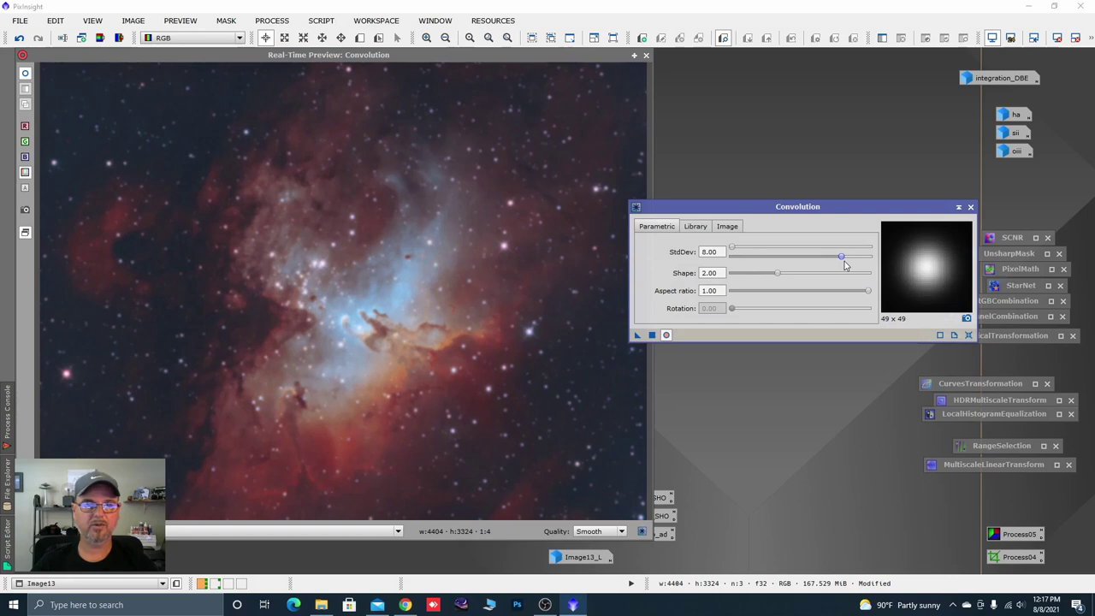
click(652, 335)
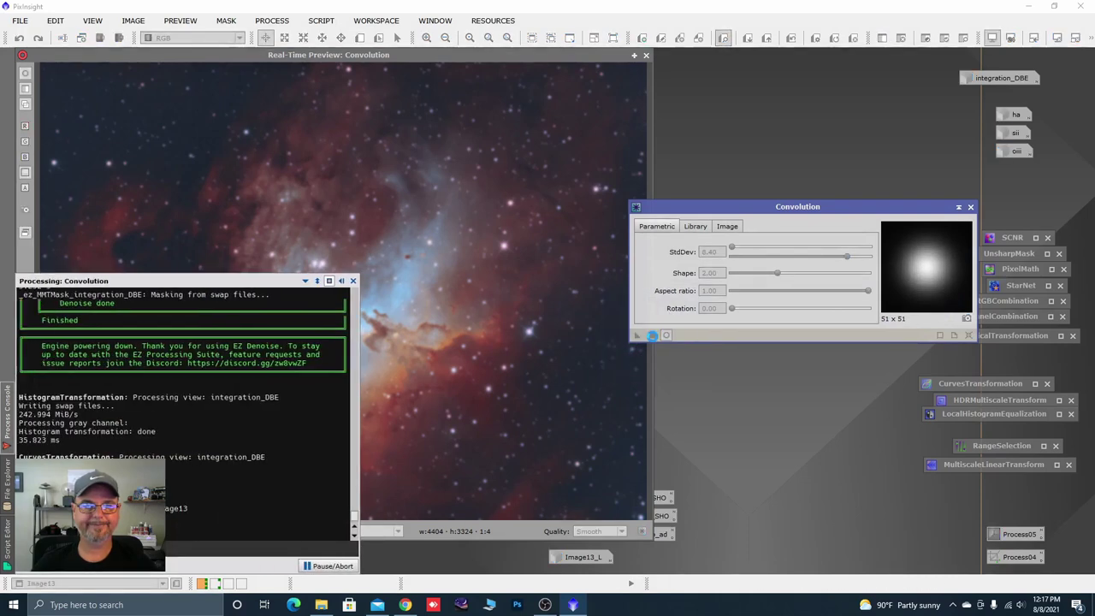
click(970, 206)
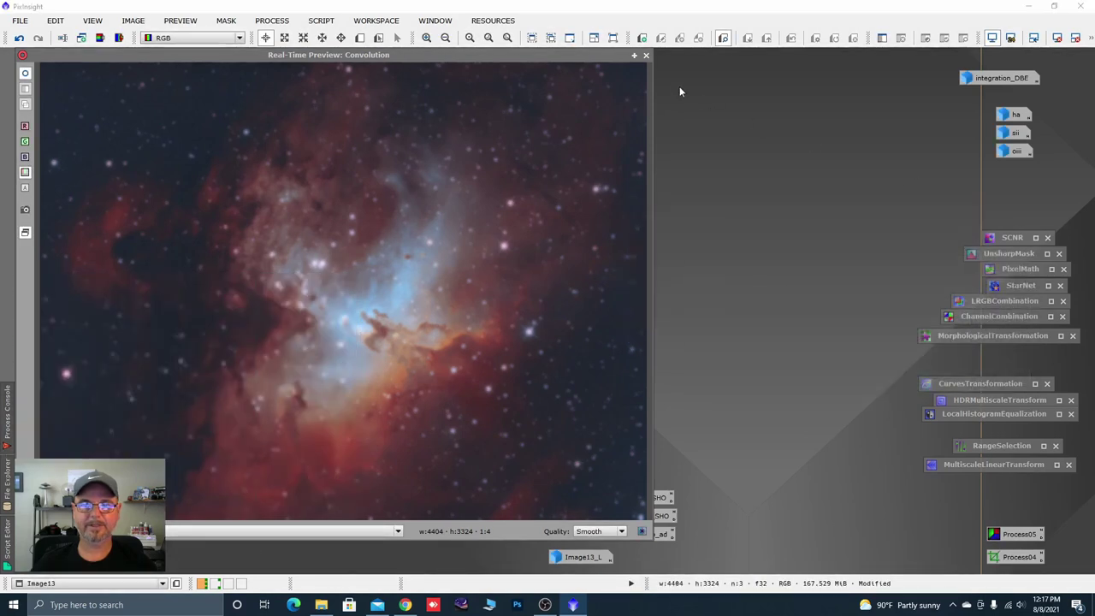
click(646, 55)
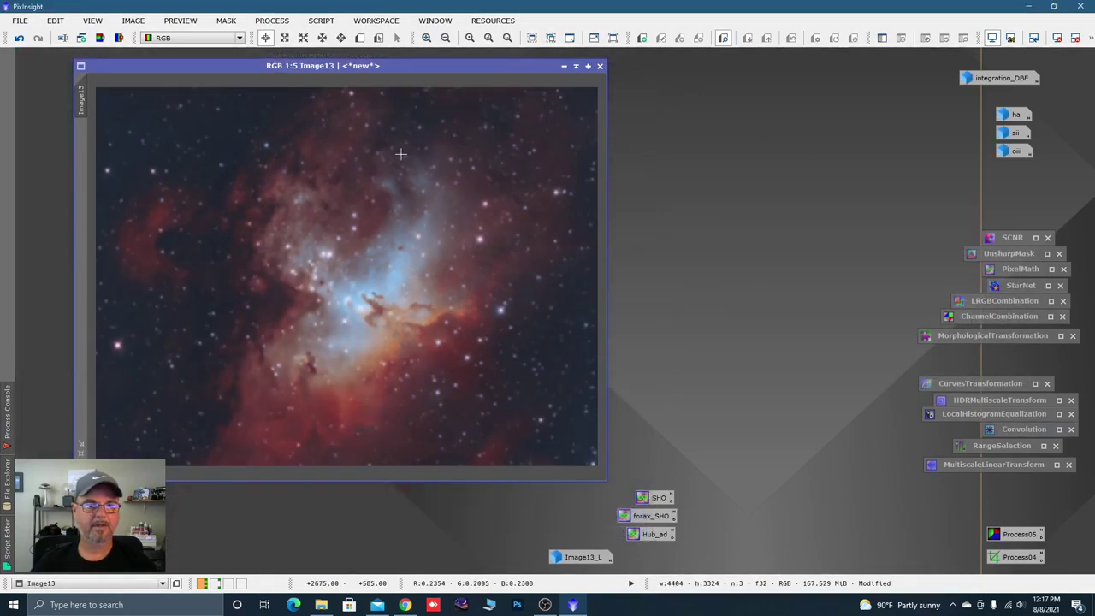
- Create Preview01 around the central pillars of Image13 and switch to it
click(360, 38)
drag(260, 226, 489, 384)
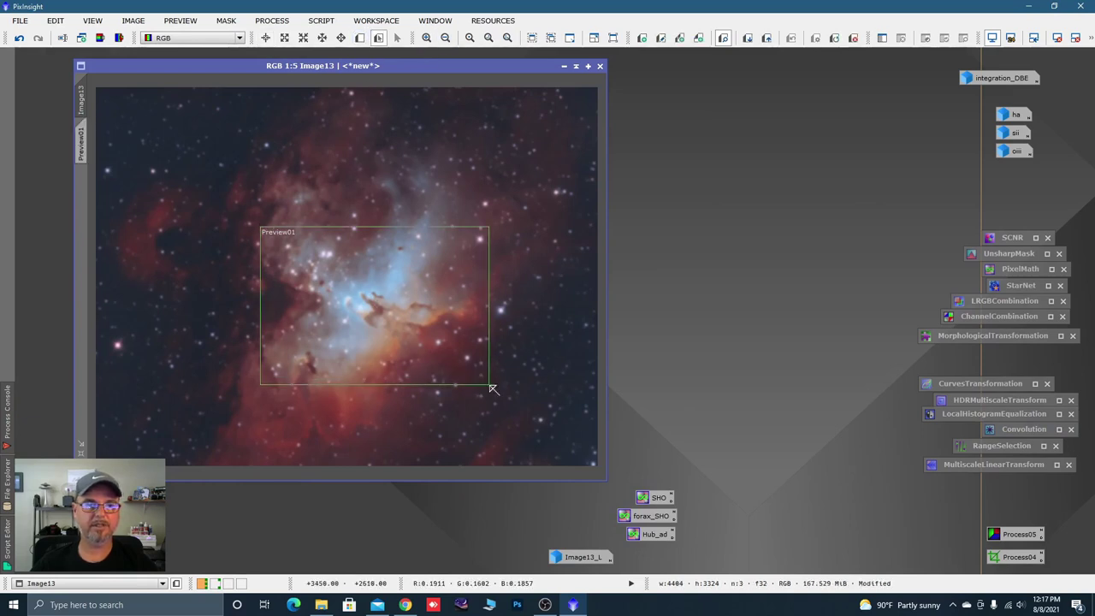
click(80, 141)
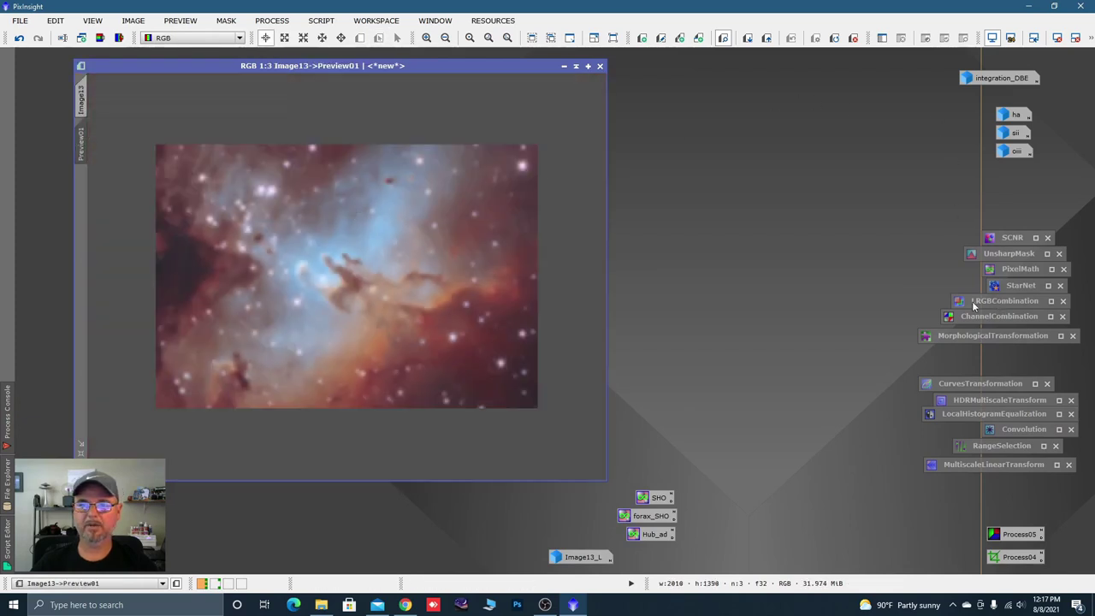
- Set a reset LRGBCombination to integration_DBE luminance only, with lowered saturation and lightness 0.510
double_click(1017, 301)
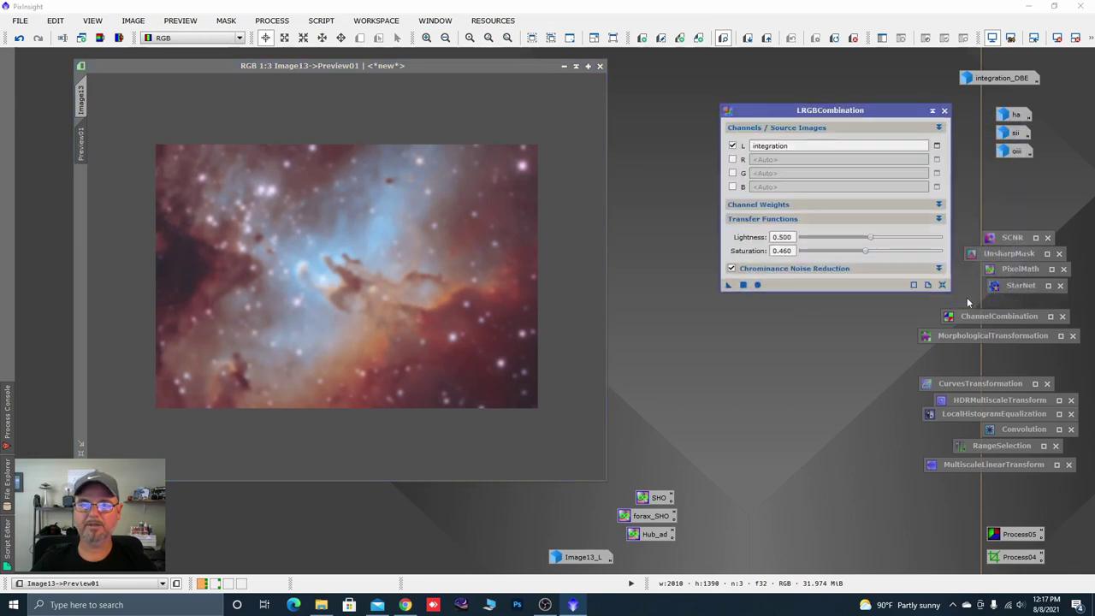
click(943, 286)
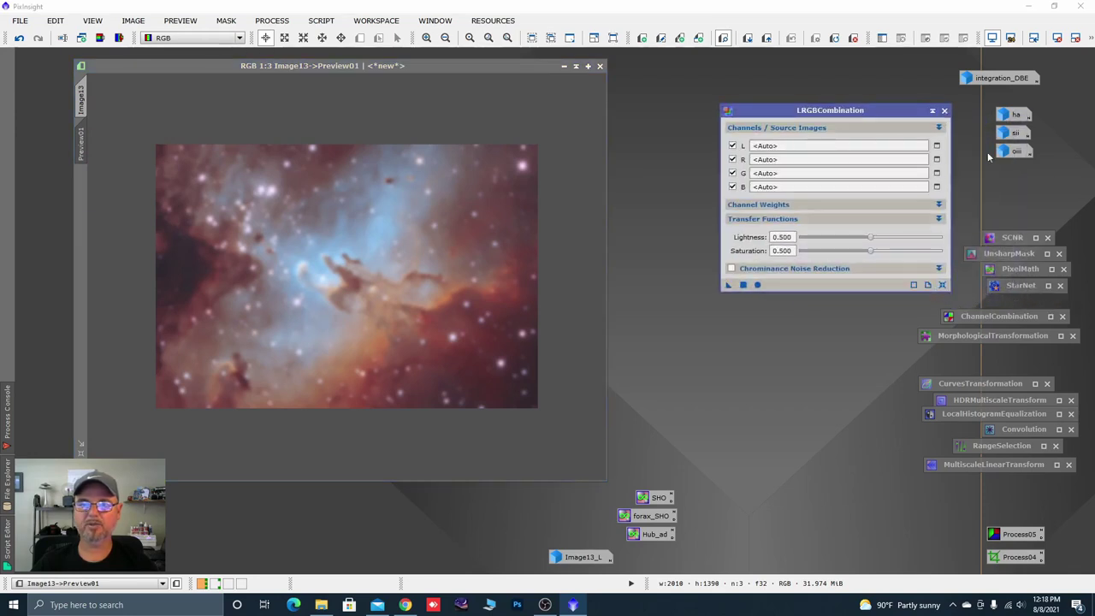
drag(1013, 82, 837, 150)
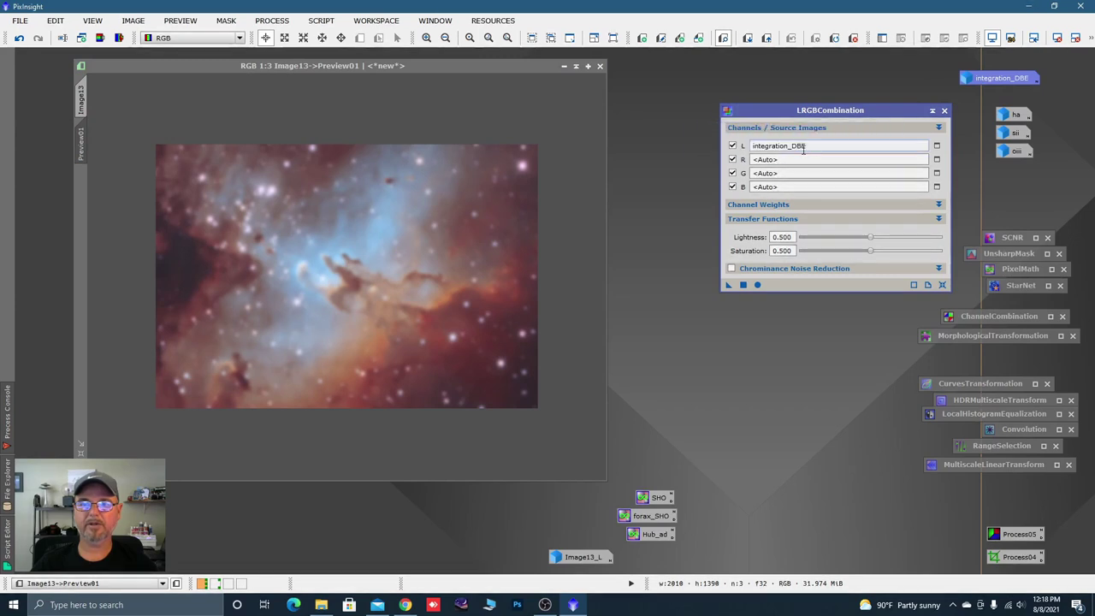
click(732, 160)
click(732, 172)
click(732, 186)
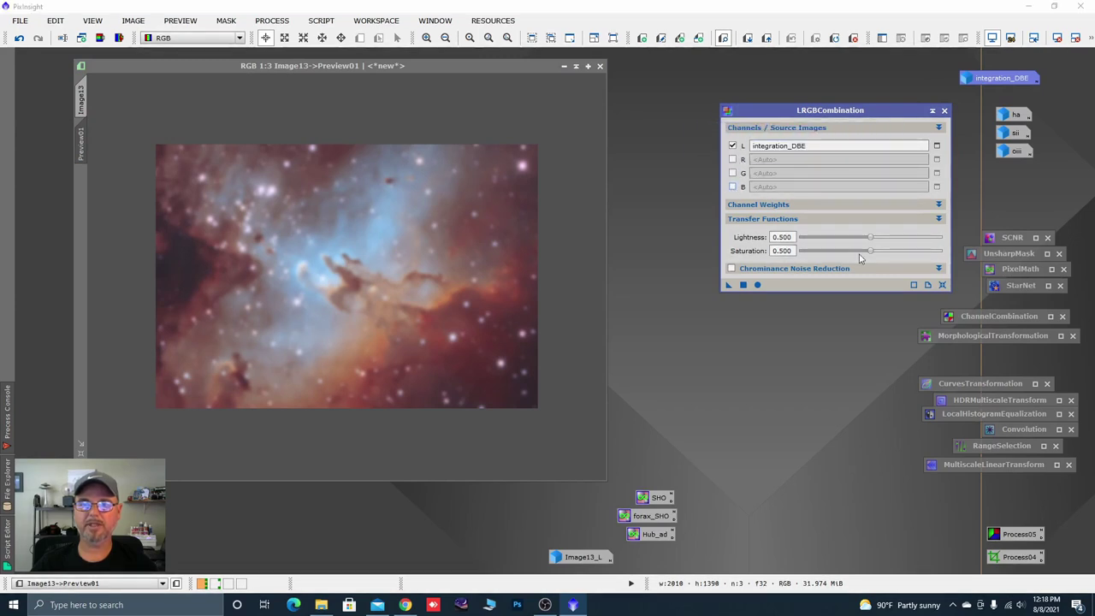
drag(870, 251, 862, 250)
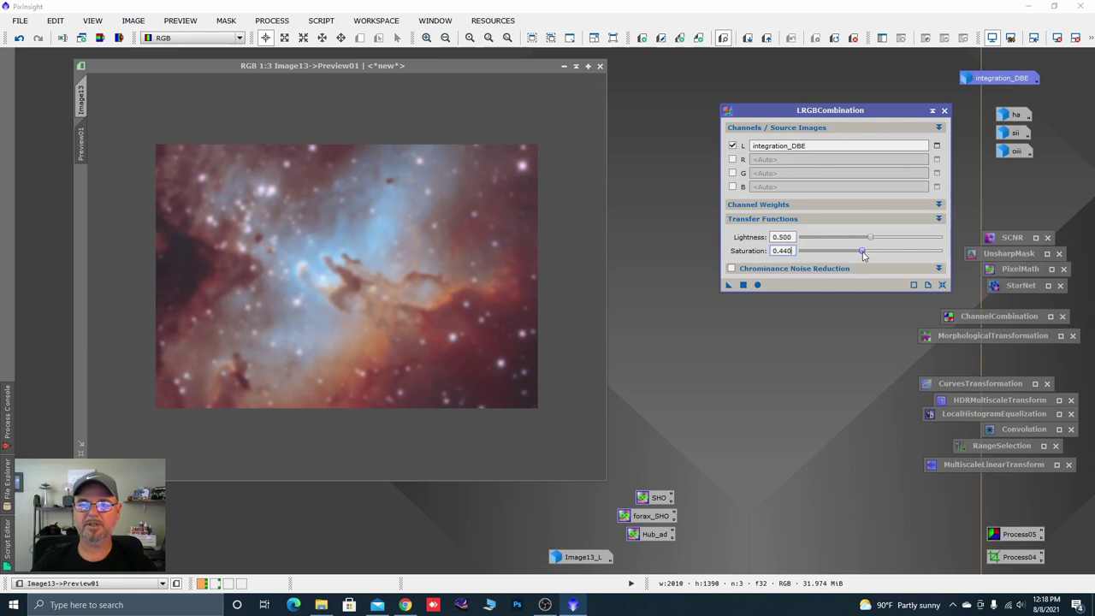
drag(872, 239, 875, 240)
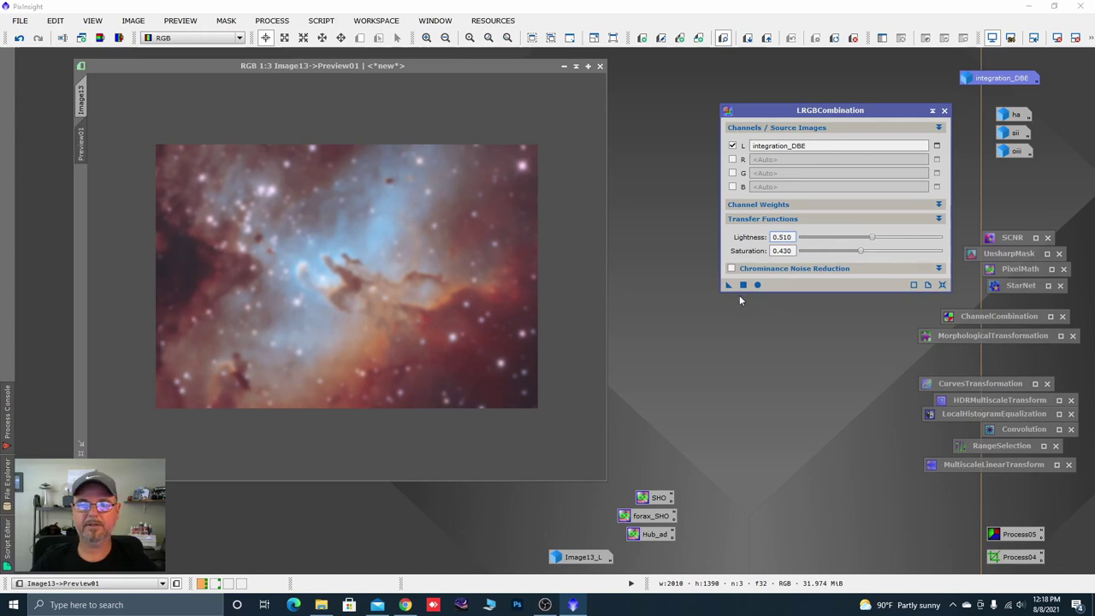
- Test the combination on Preview01, refining to lightness 0.530 and saturation 0.430, then return to Image13
drag(729, 286, 496, 239)
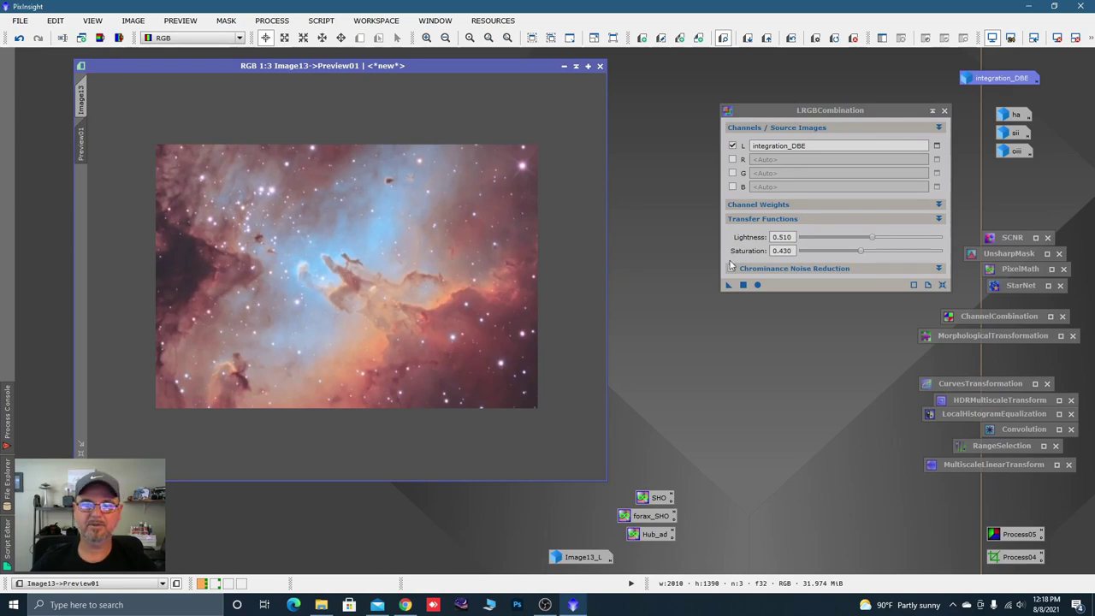
drag(874, 241, 860, 255)
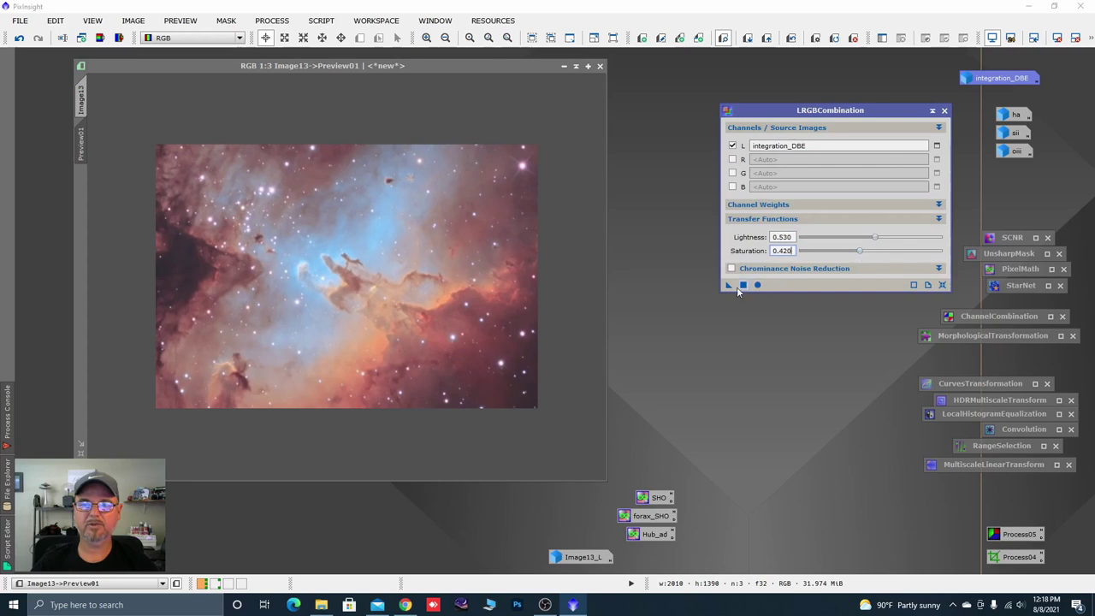
drag(727, 287, 496, 263)
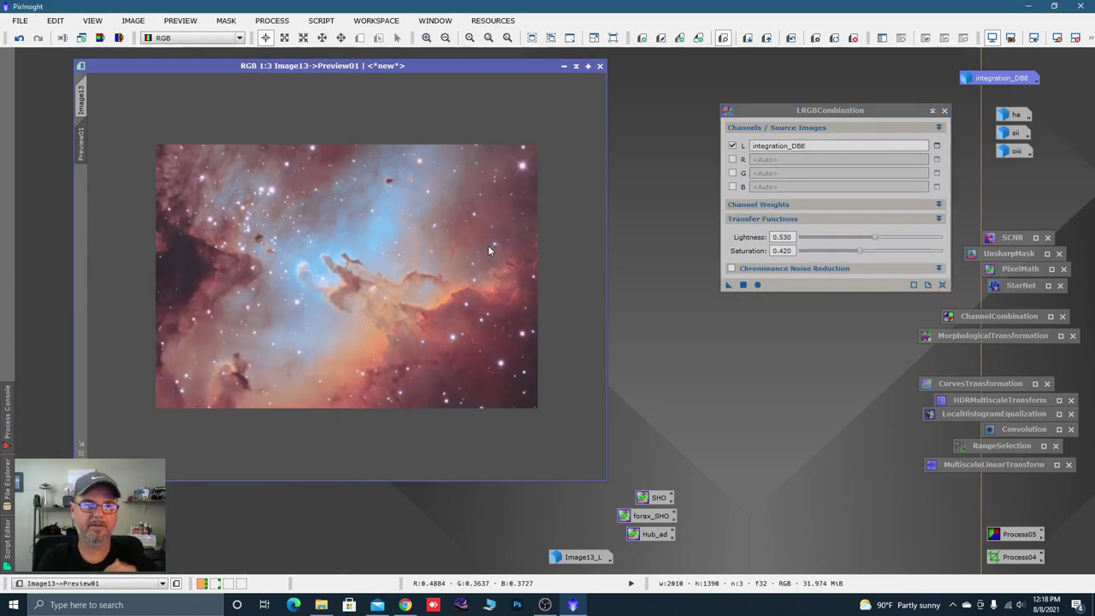
click(861, 254)
click(874, 243)
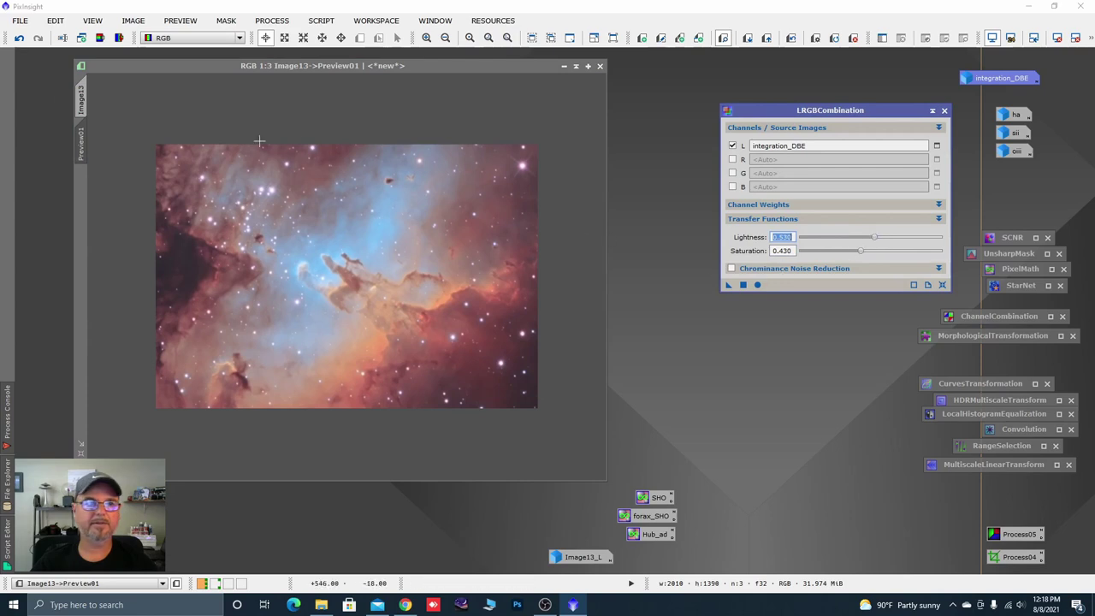
click(81, 98)
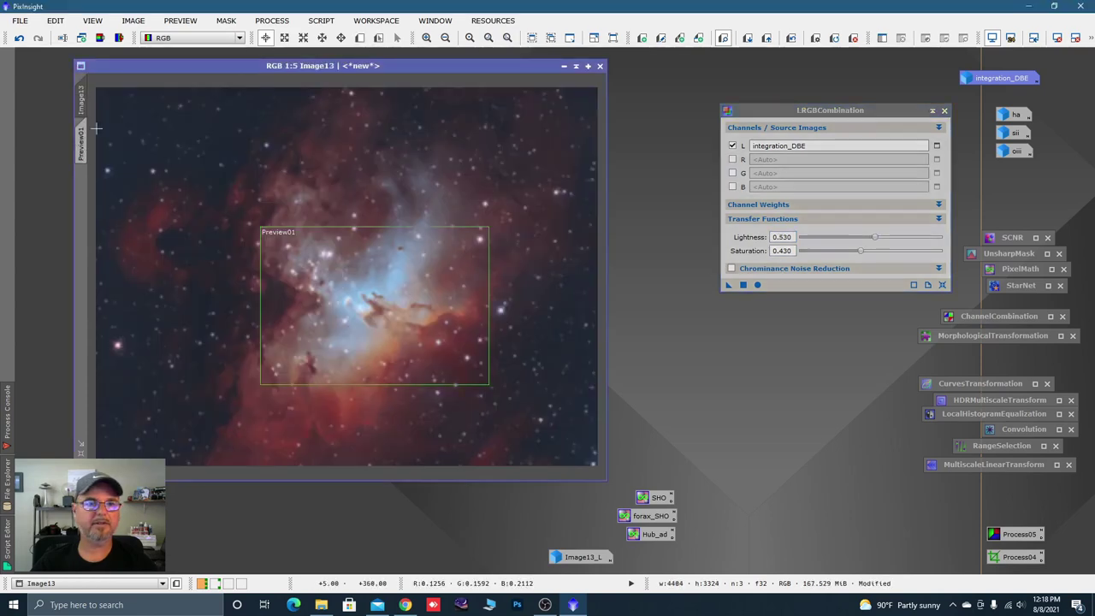
- Enable chrominance noise reduction and apply the integration_DBE luminance combination to the full Image13
click(732, 269)
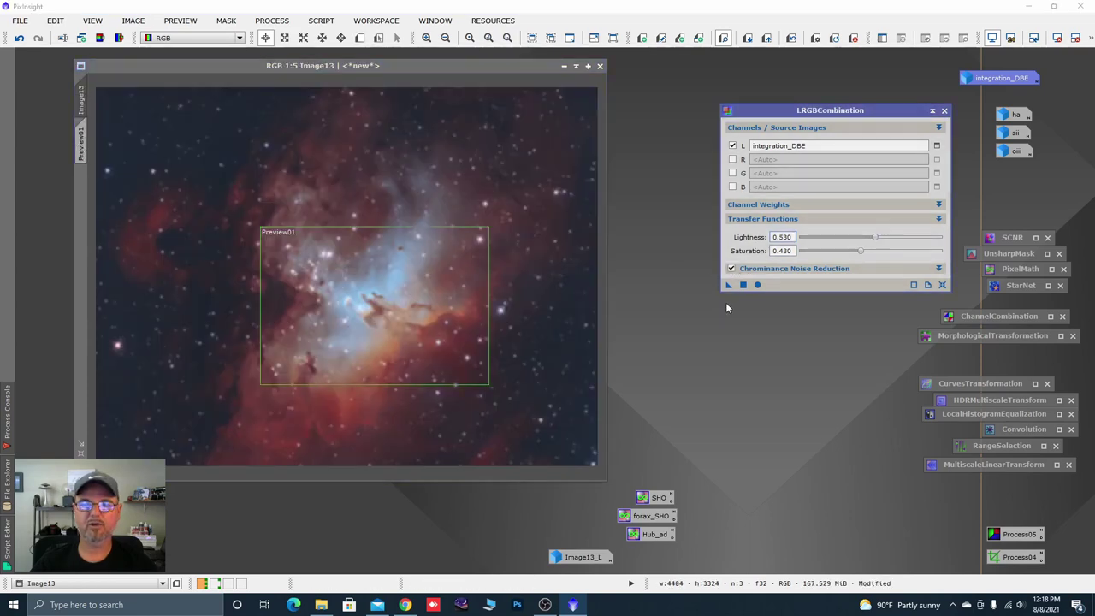
drag(728, 285, 548, 310)
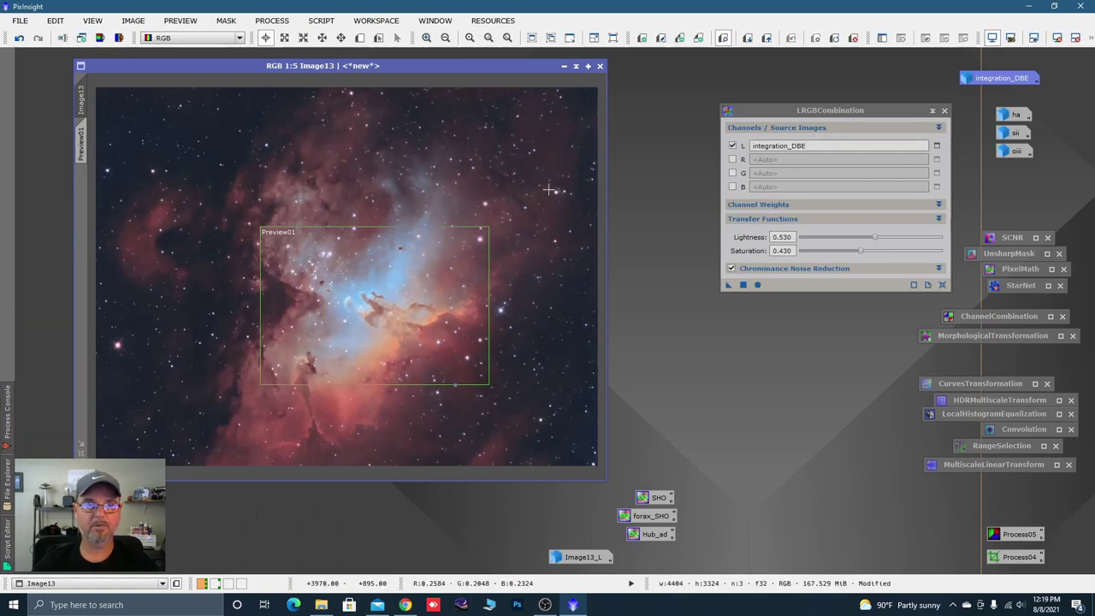
click(932, 110)
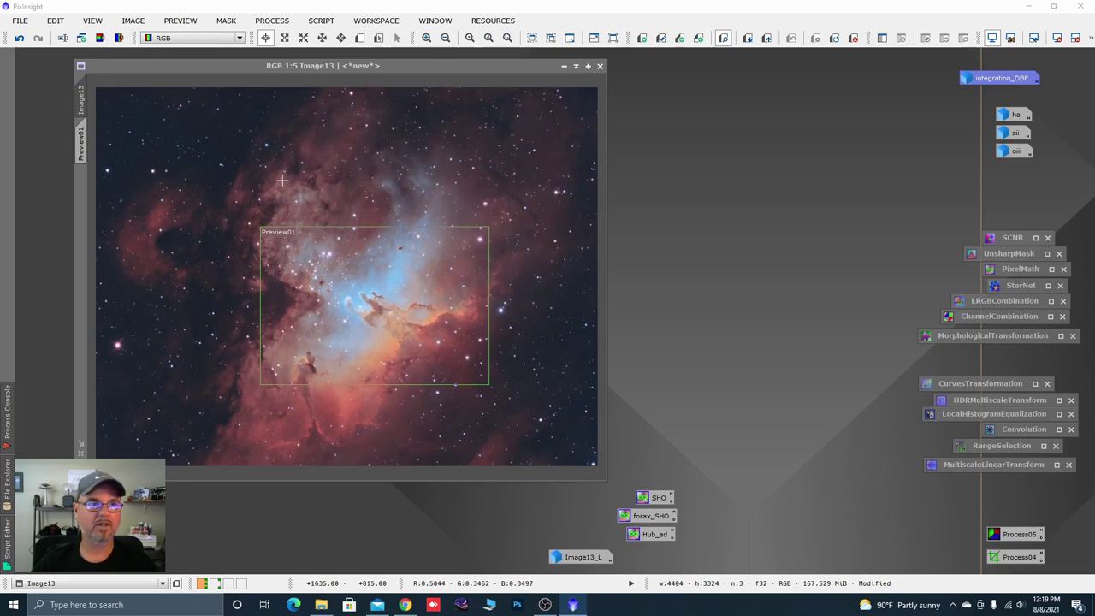
- Delete Preview01 from Image13 and zoom and pan around the pillars
right_click(90, 140)
click(119, 233)
scroll(394, 243, up, 2)
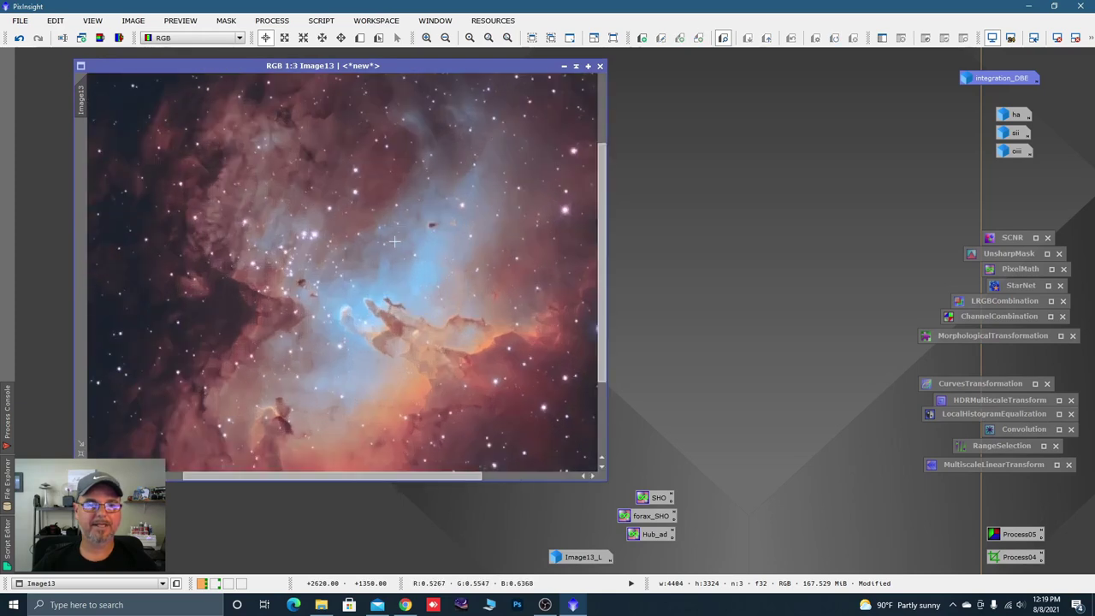
key(space)
drag(407, 309, 512, 204)
scroll(338, 203, down, 1)
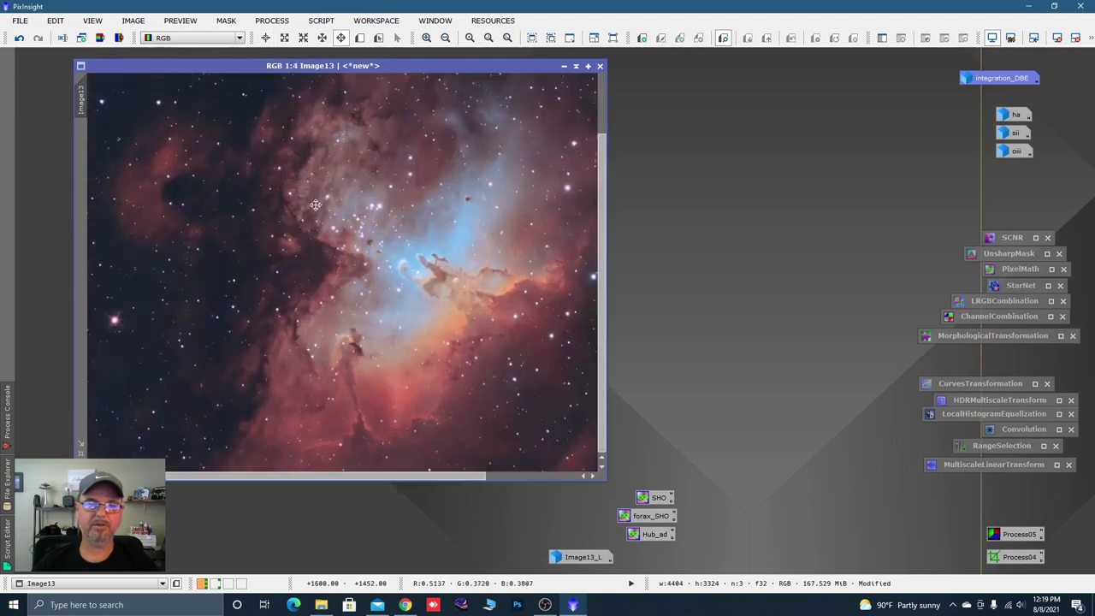
scroll(444, 295, up, 2)
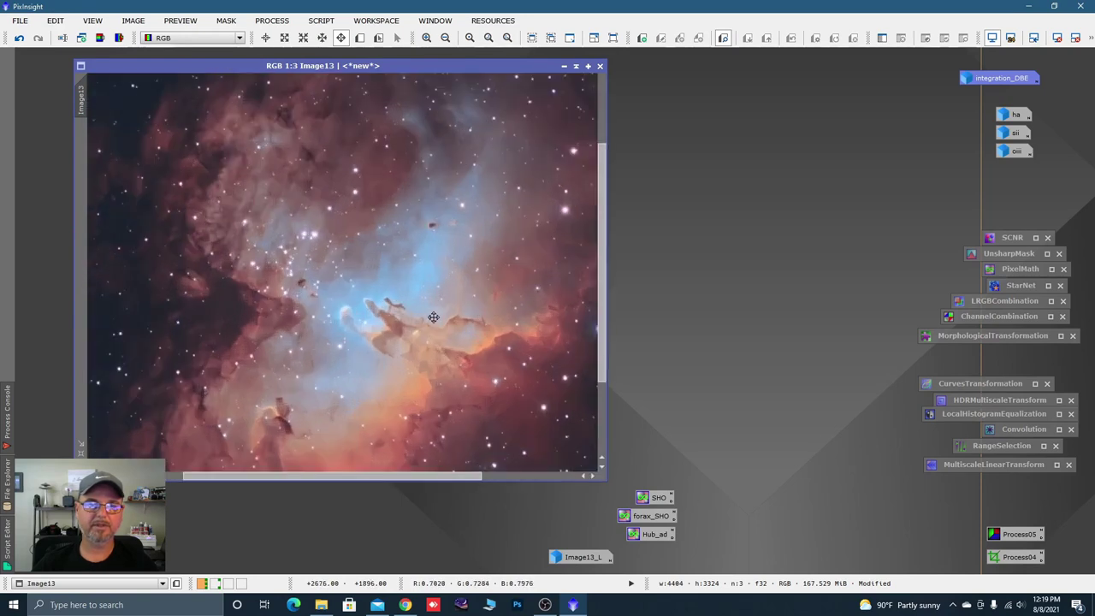
drag(467, 308, 496, 205)
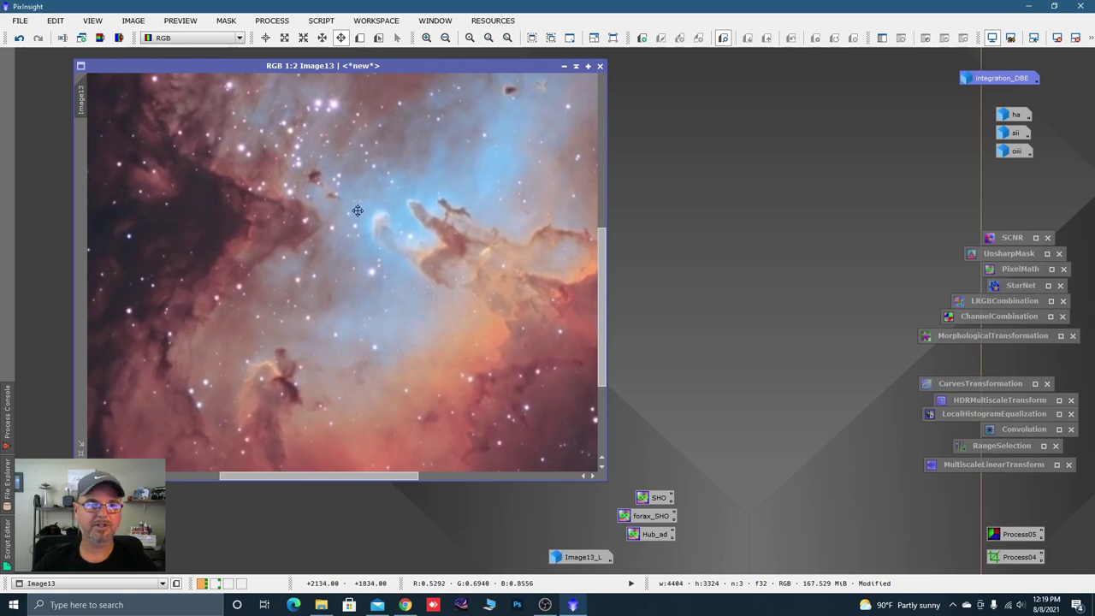
scroll(408, 237, down, 2)
scroll(408, 237, down, 1)
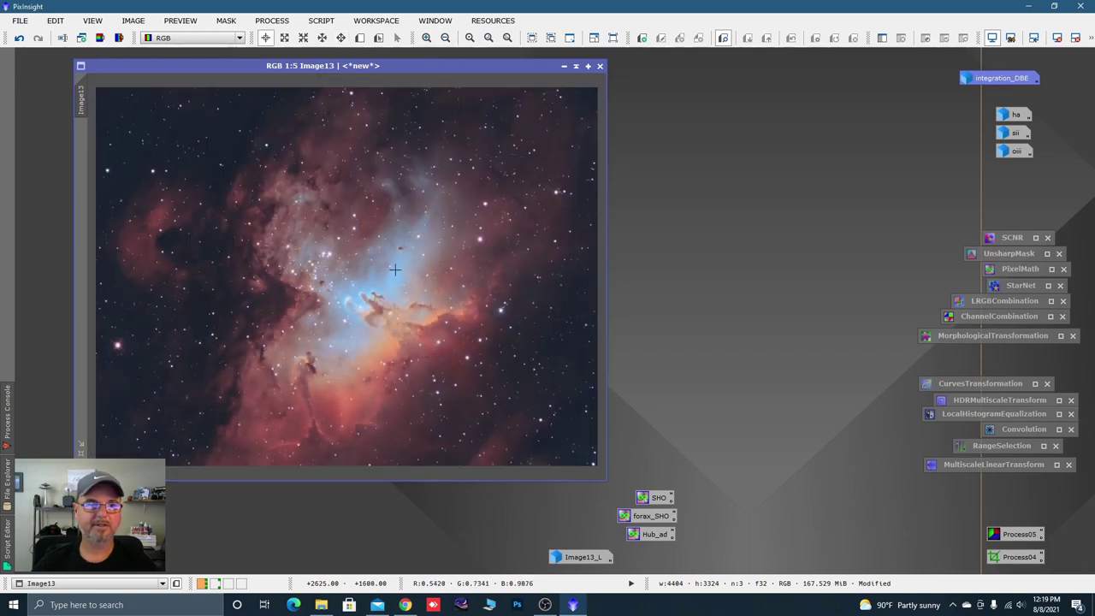
- Shift the Image13 window slightly left and enlarge it for a closer look
drag(209, 70, 192, 68)
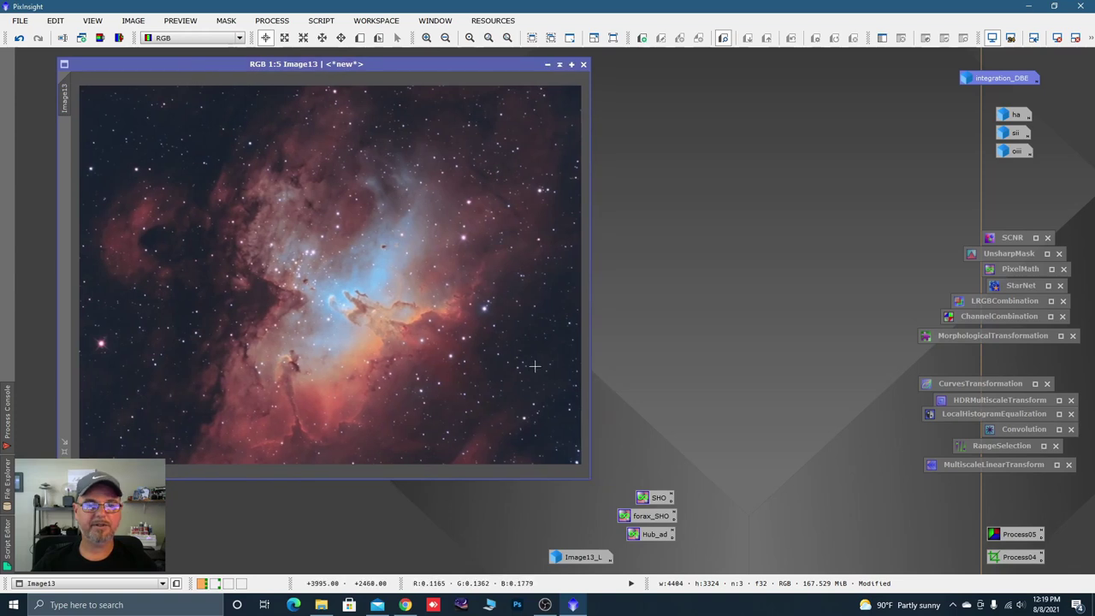
drag(591, 478, 618, 507)
scroll(373, 343, up, 1)
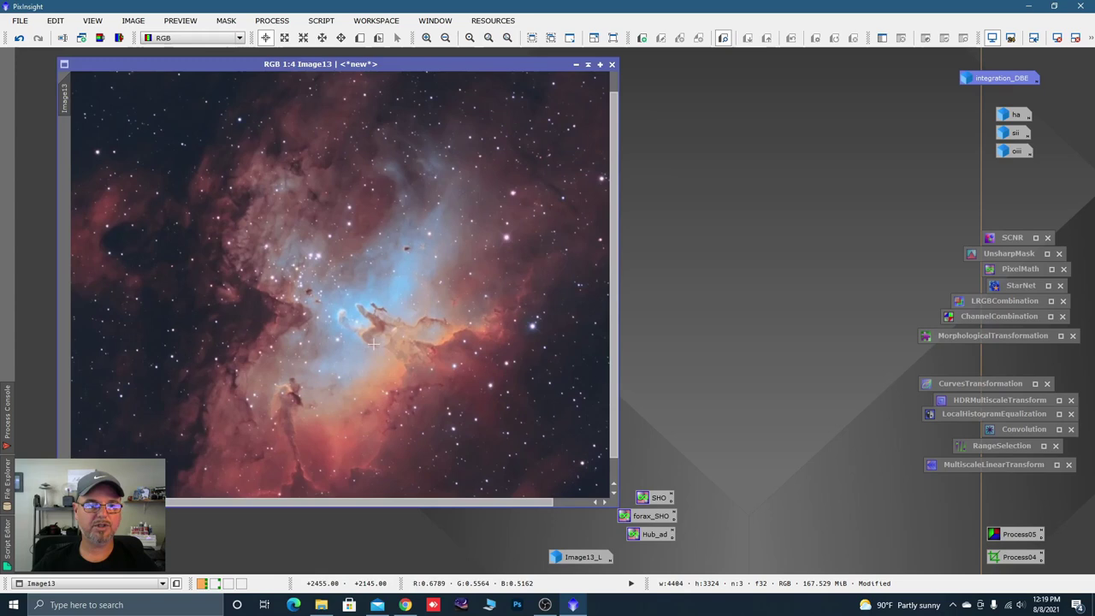
- Extract Image13's CIE L* lightness as Image13_L1 and park it as an icon beside Image13_L
click(100, 40)
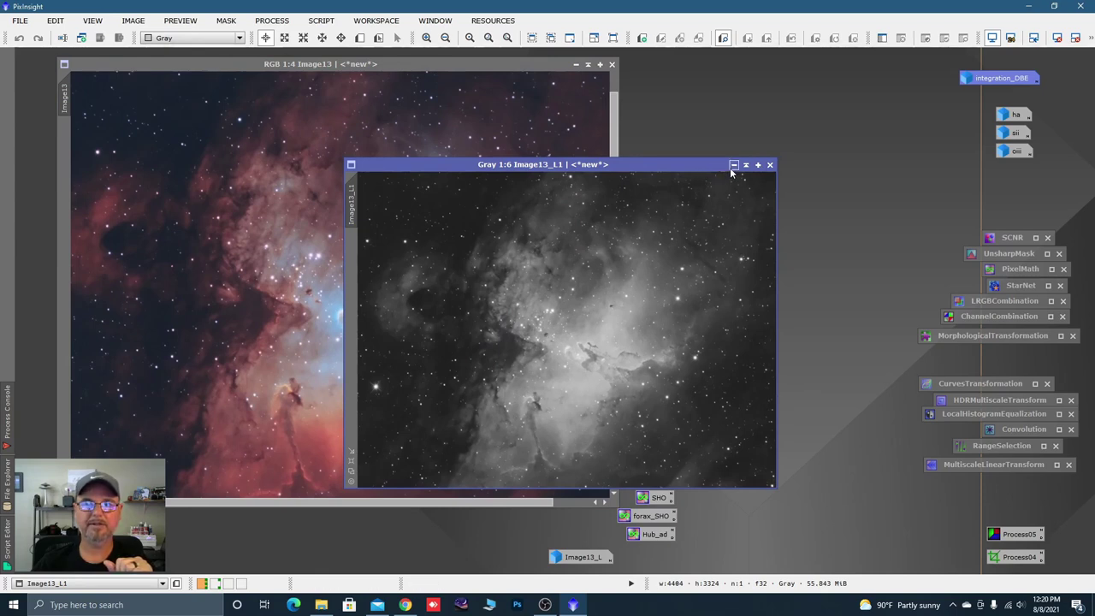
click(733, 164)
drag(600, 334, 670, 566)
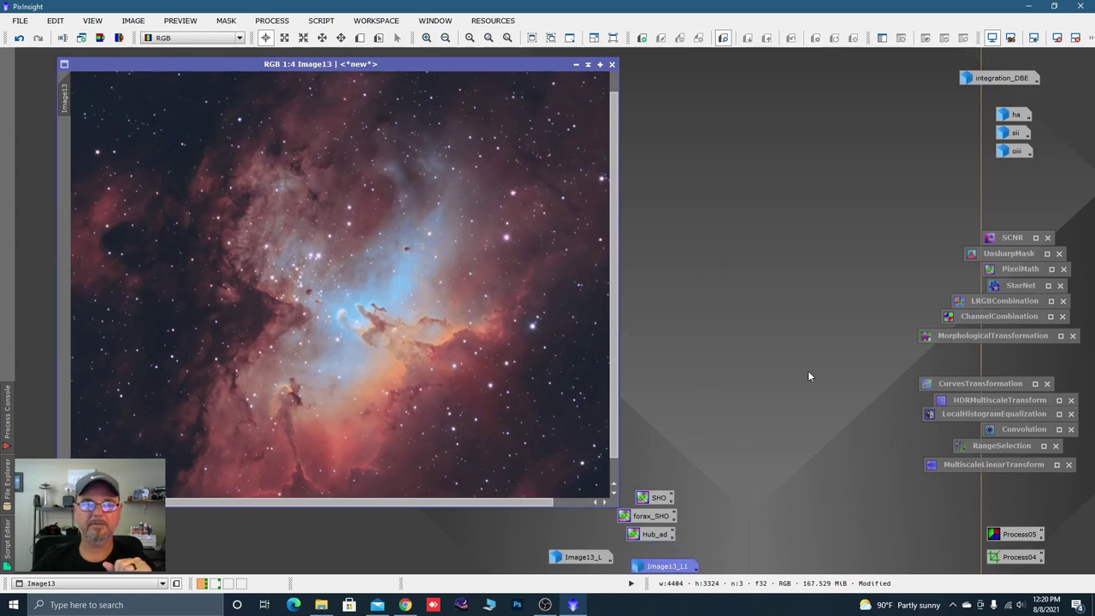